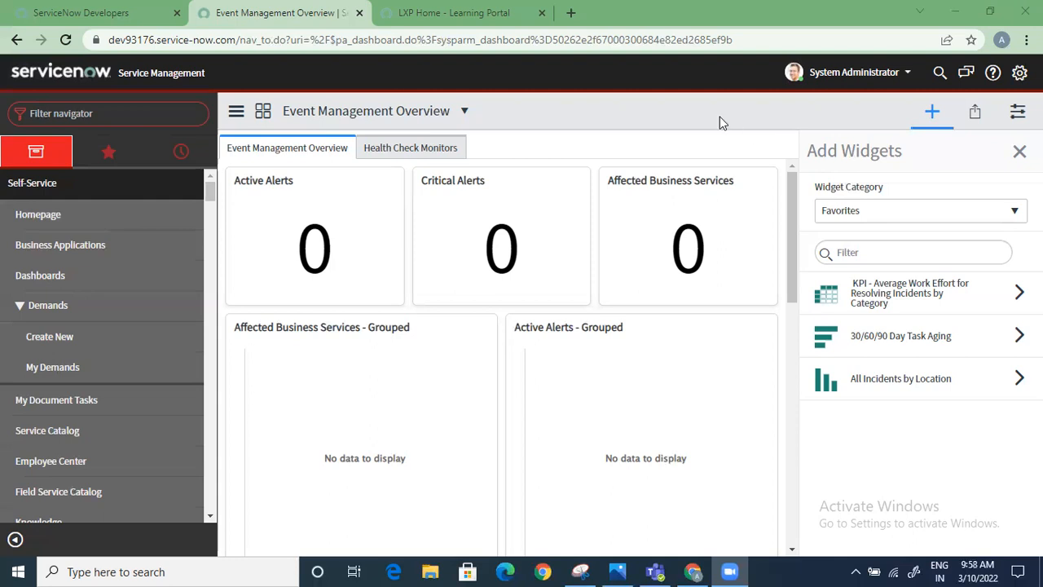
Switch to the IT Executive dashboard and look over its Customer Experience widgets
click(462, 113)
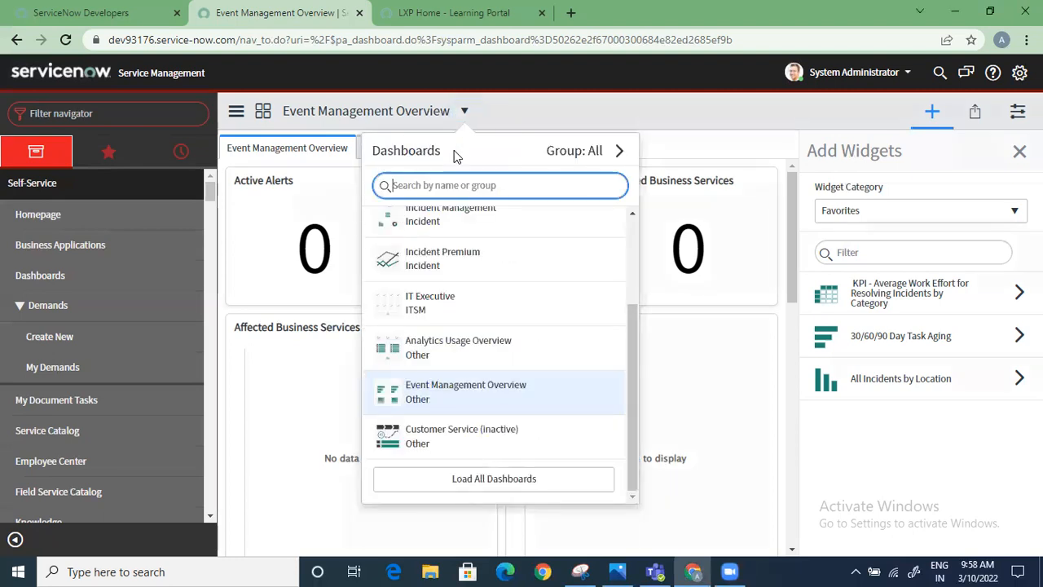
click(444, 300)
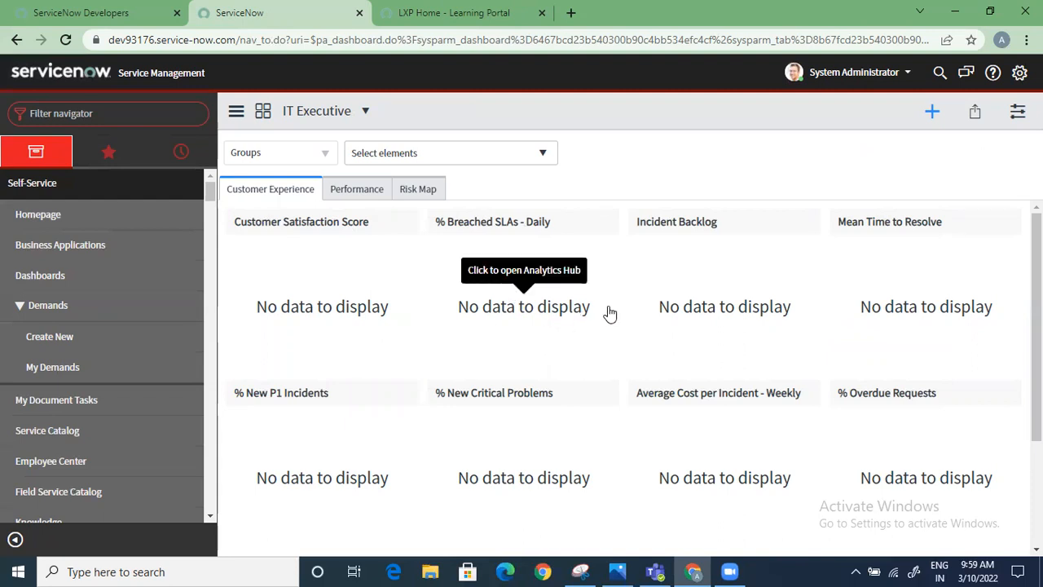
scroll(607, 317, down, 2)
scroll(607, 318, up, 2)
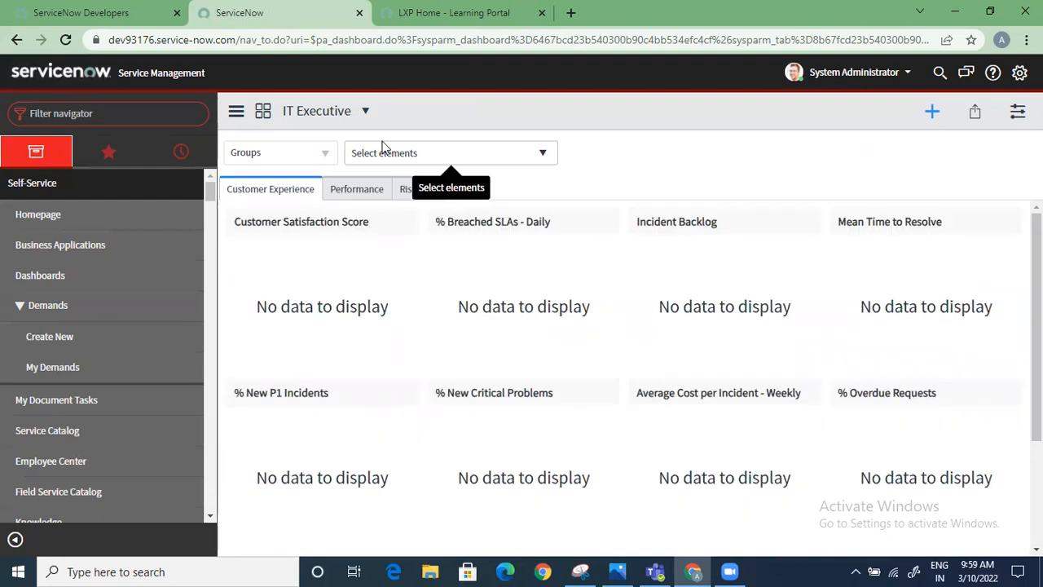
Search the dashboards for "it mana" and open the IT Manager dashboard
click(365, 111)
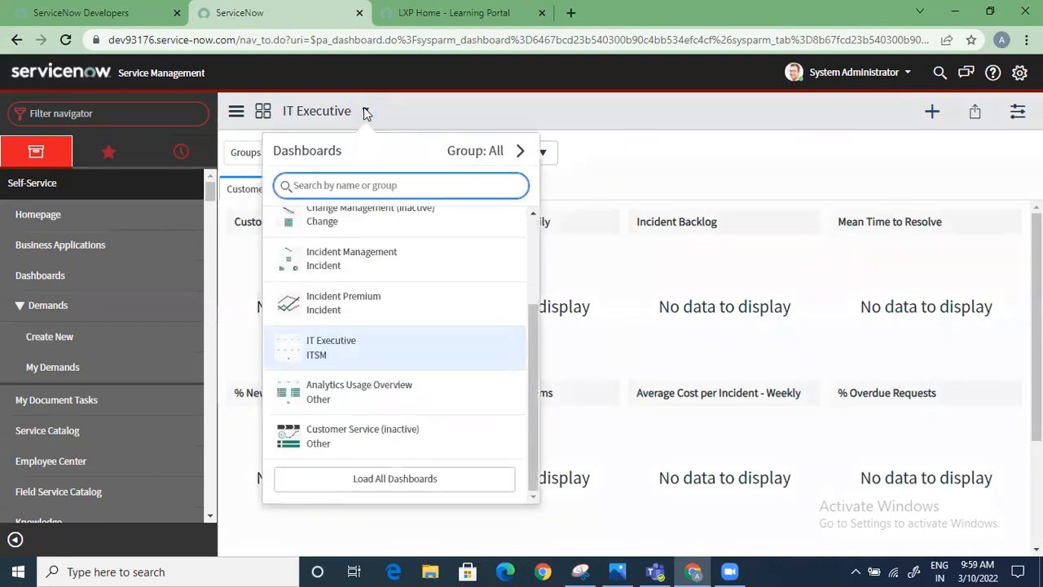
text(it ma)
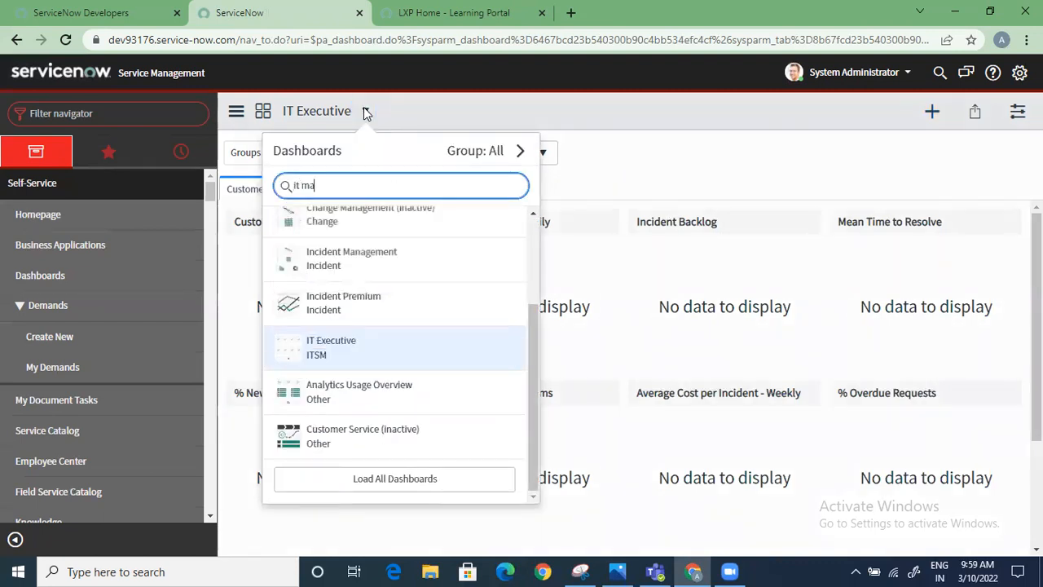
text(na)
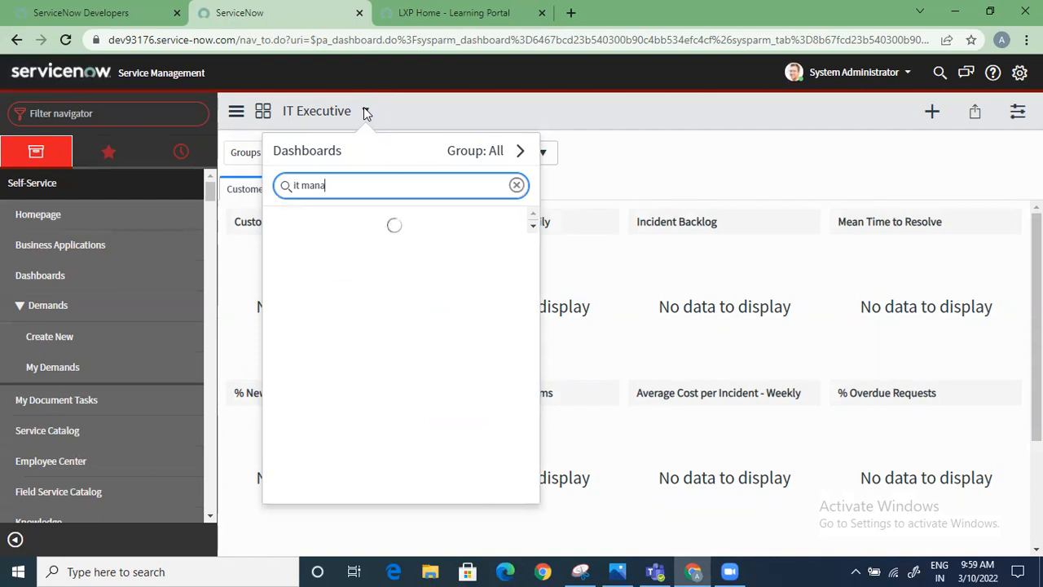
click(415, 234)
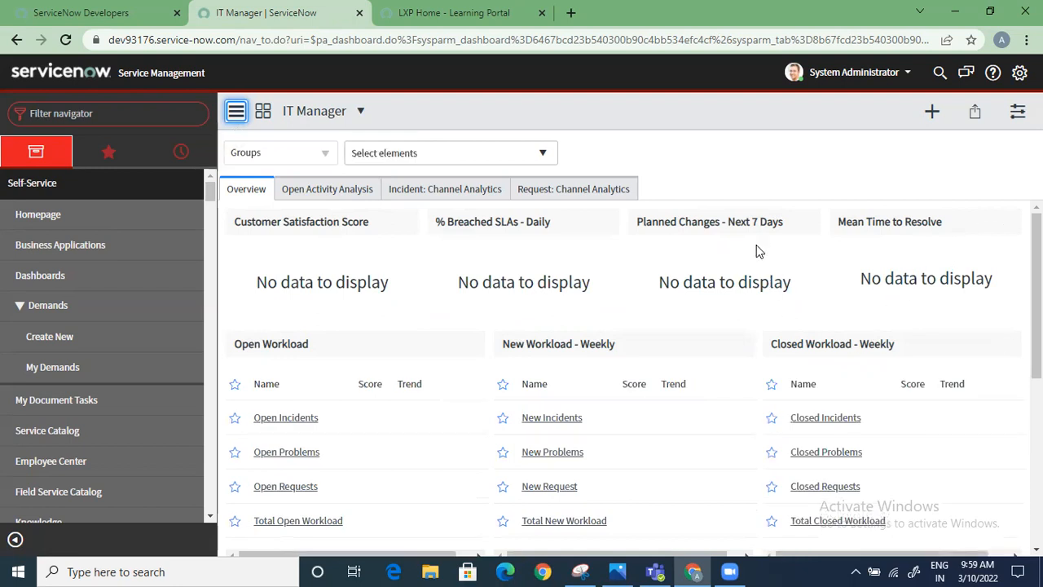
Examine the score, workload and backlog widgets on the IT Manager dashboard's Overview
scroll(677, 400, down, 3)
scroll(655, 414, up, 3)
scroll(656, 396, down, 1)
scroll(656, 392, down, 3)
scroll(656, 395, up, 3)
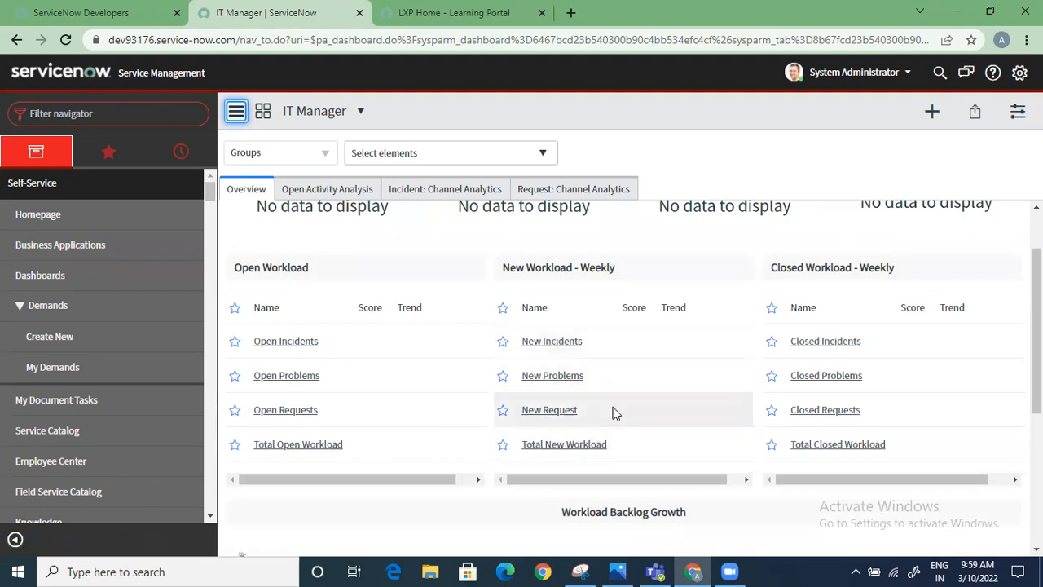
scroll(656, 364, up, 1)
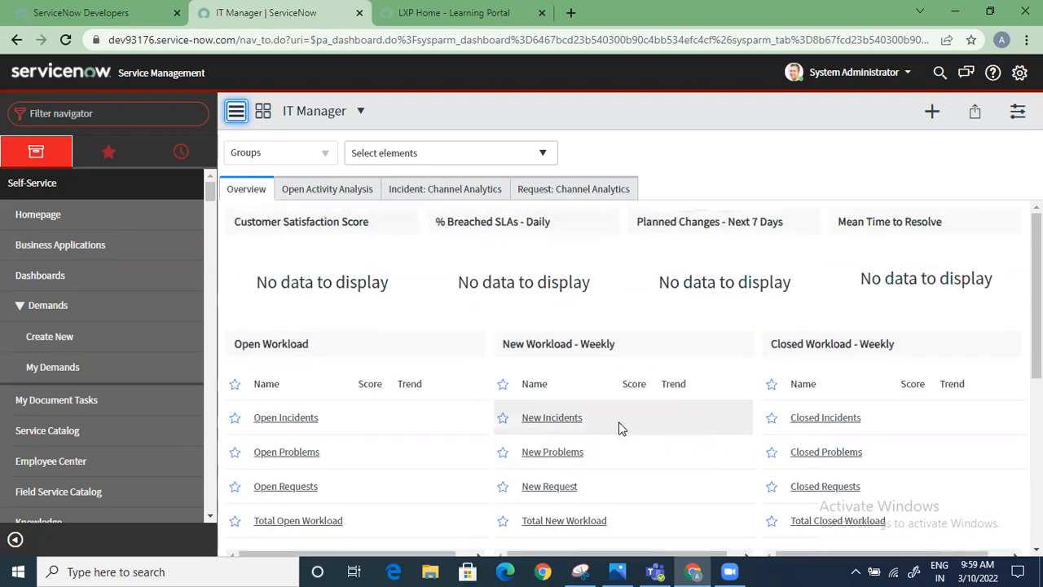
scroll(692, 445, down, 2)
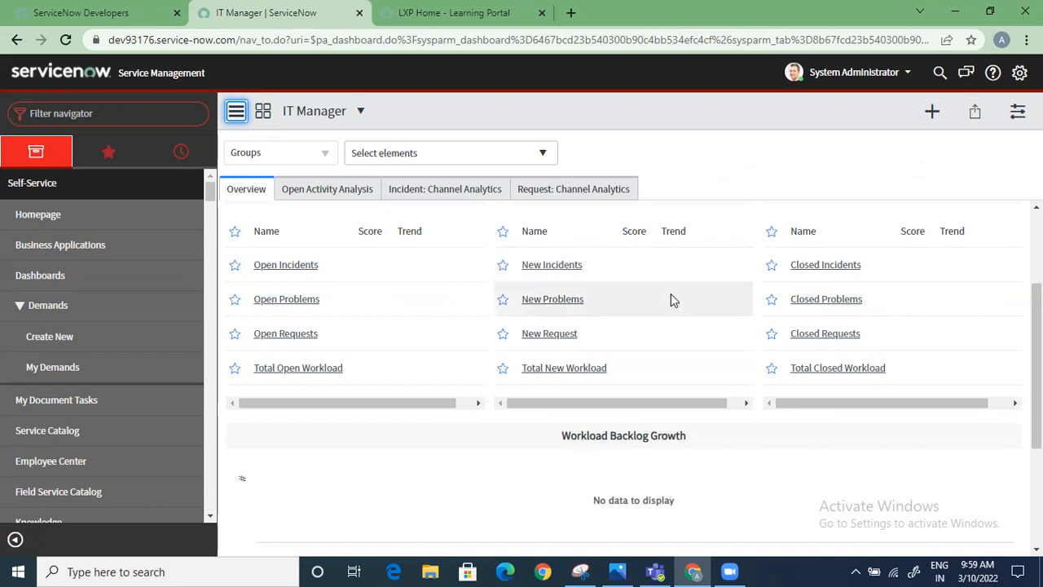
scroll(663, 349, down, 3)
scroll(663, 351, up, 3)
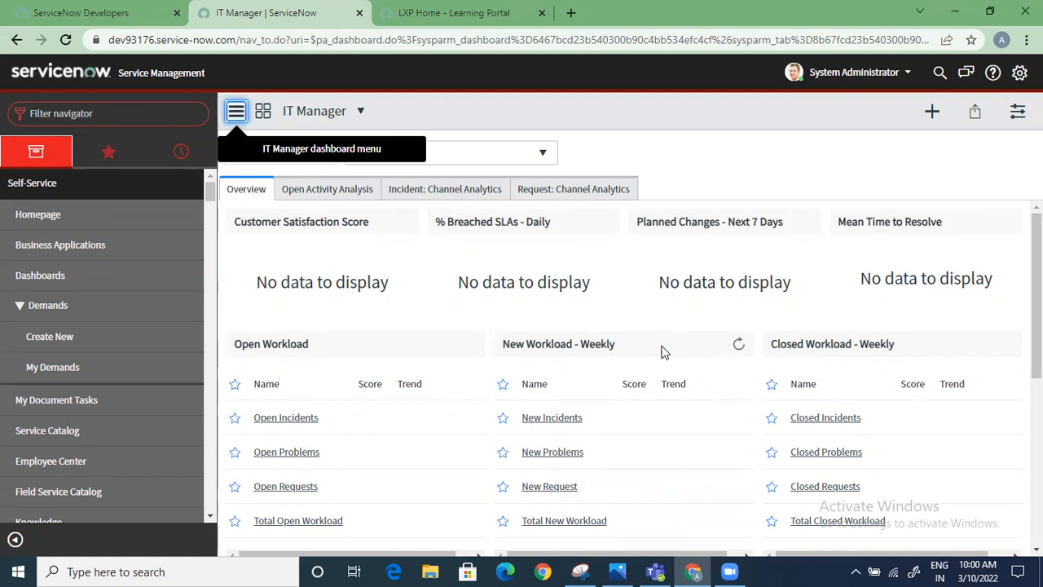
Filter the application navigator by "performance analytics"
click(119, 111)
text(pe)
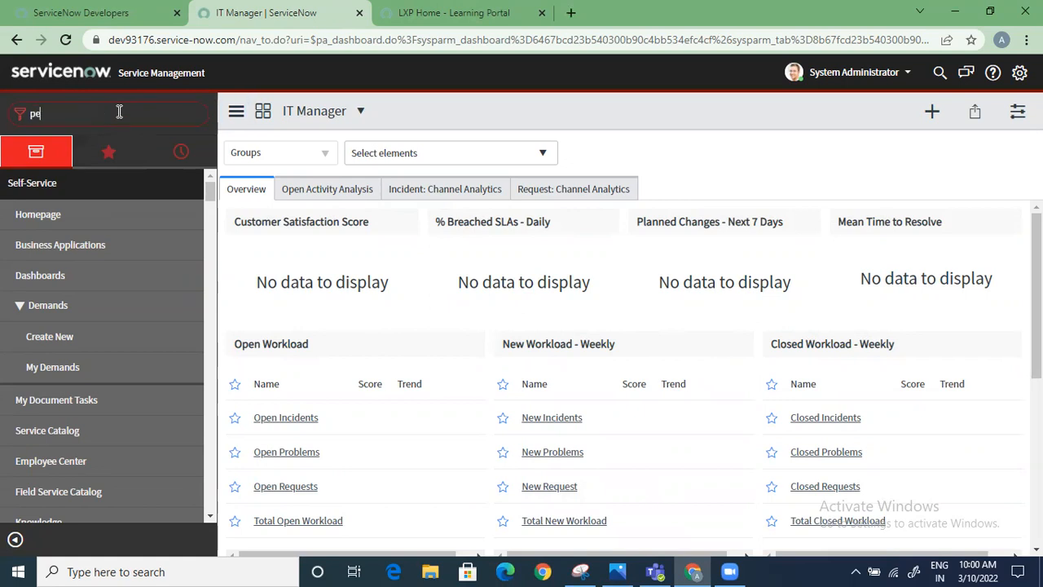
text(rformance analytics)
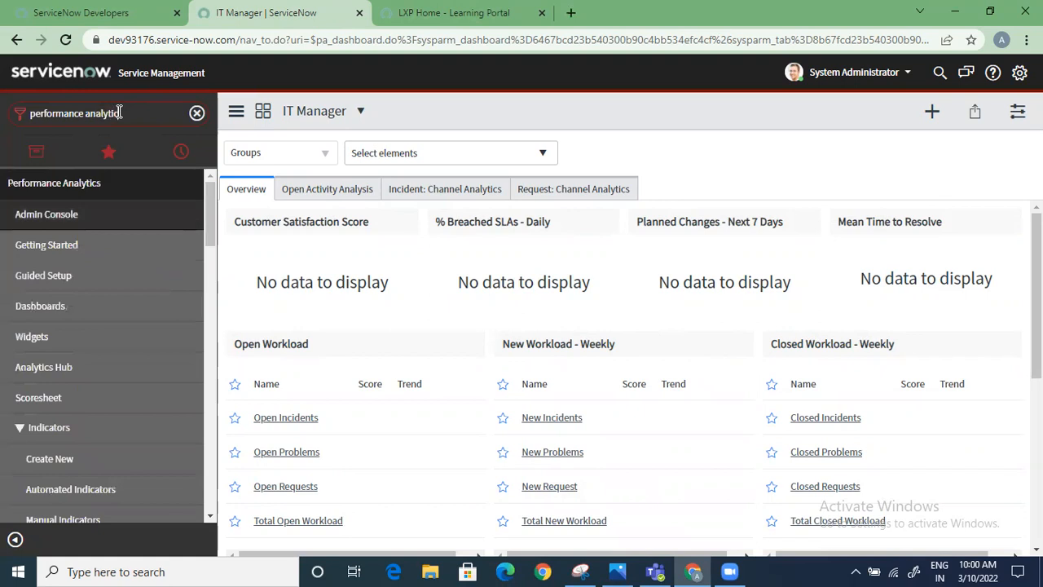
Look through the Performance Analytics modules, including indicators, breakdowns, sources, text analytics and data collector
scroll(122, 310, down, 1)
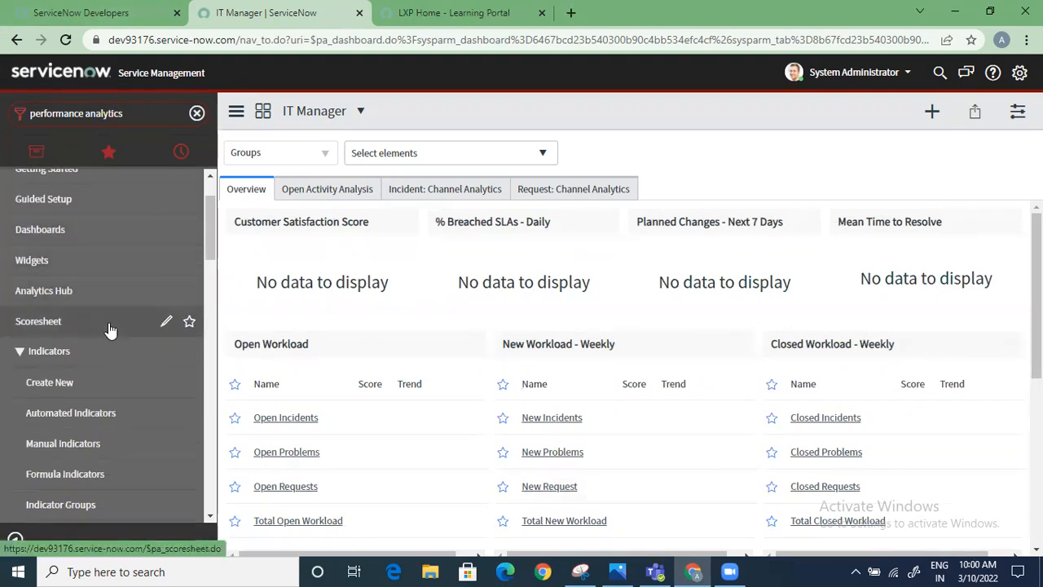
scroll(103, 336, down, 6)
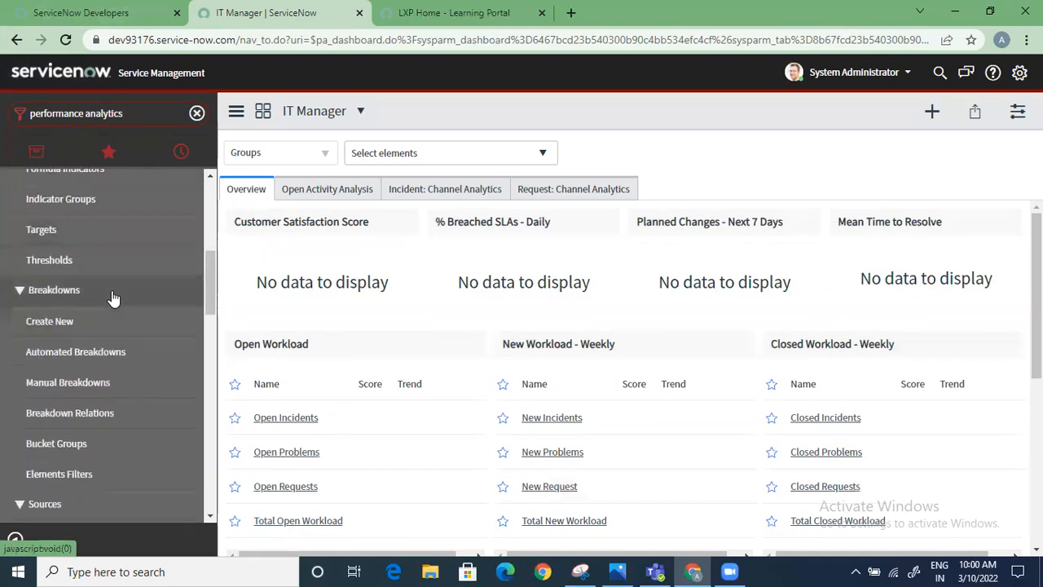
scroll(114, 316, down, 5)
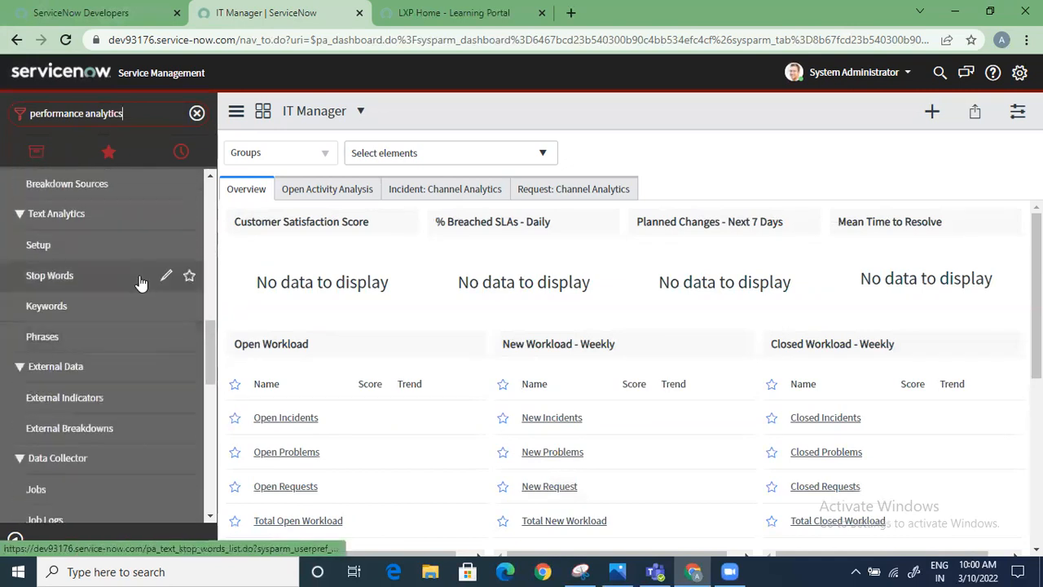
scroll(122, 317, down, 1)
scroll(122, 320, up, 15)
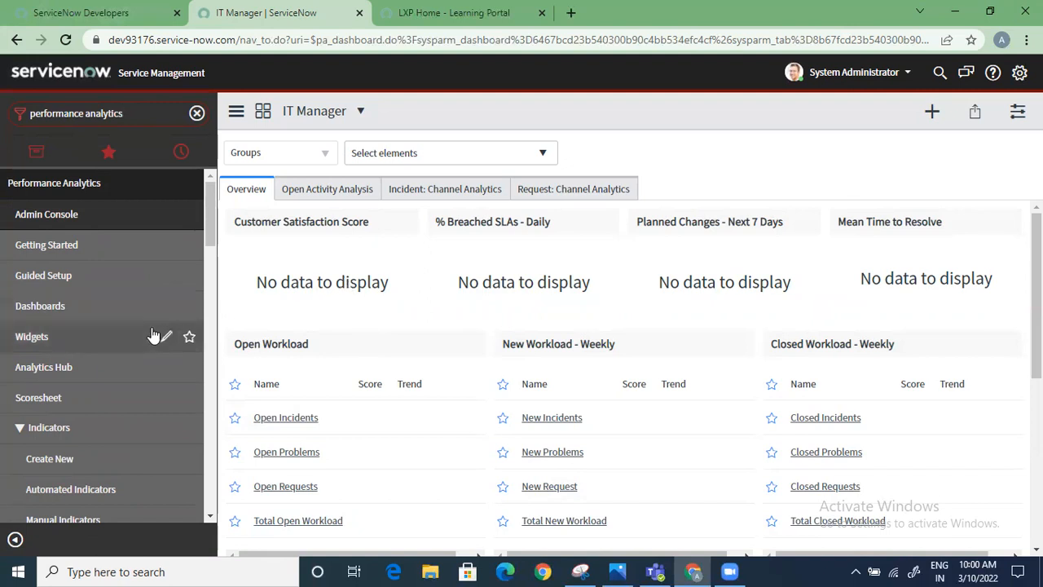
scroll(150, 342, down, 2)
scroll(150, 330, down, 1)
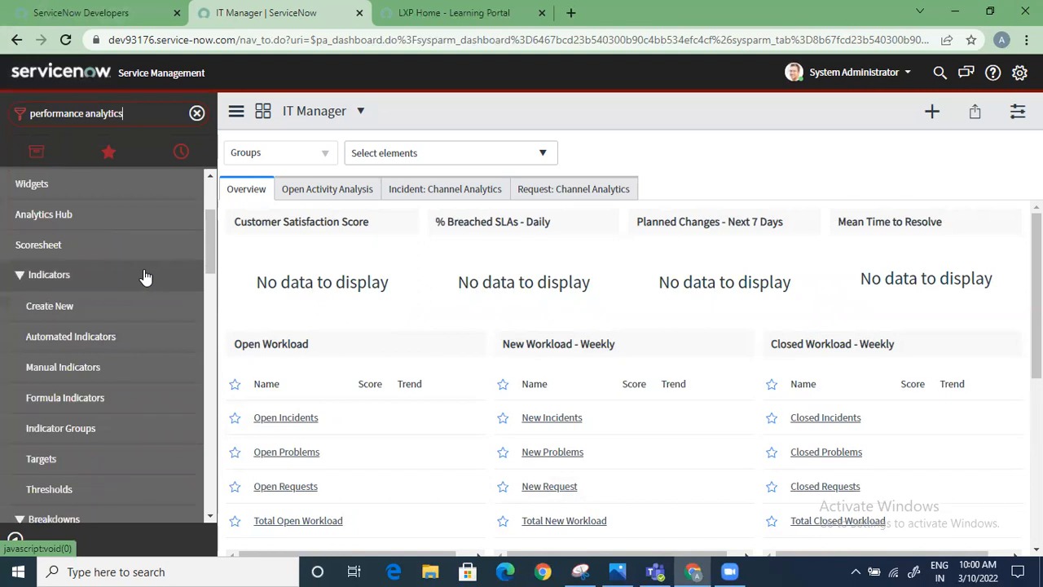
scroll(143, 352, down, 4)
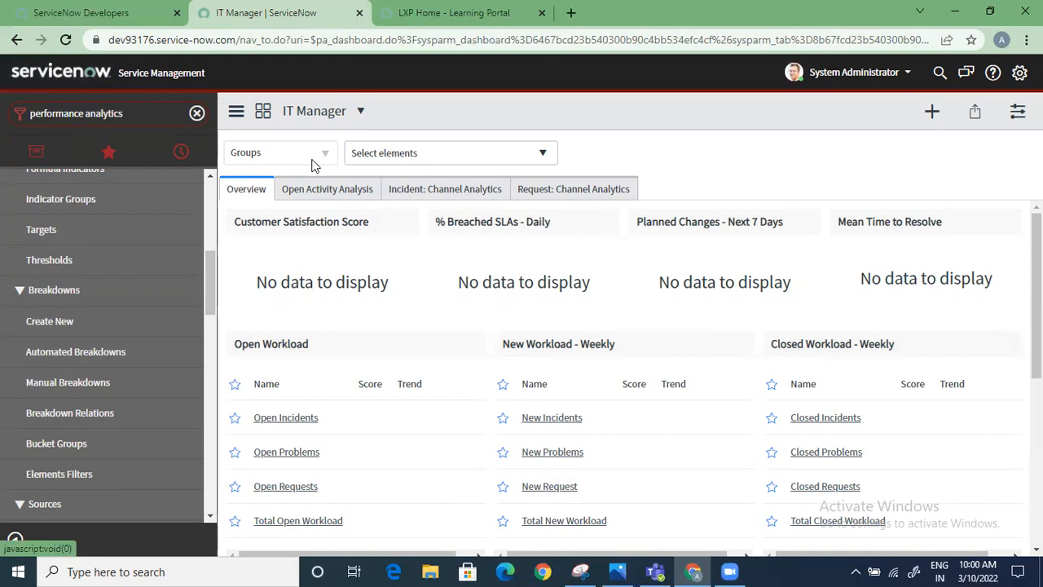
Find the assignment groups matching "cab", select the CAB Approval, eCAB Approval, IT Finance CAB and Network CAB groups, and apply them as the dashboard's group filter
click(411, 155)
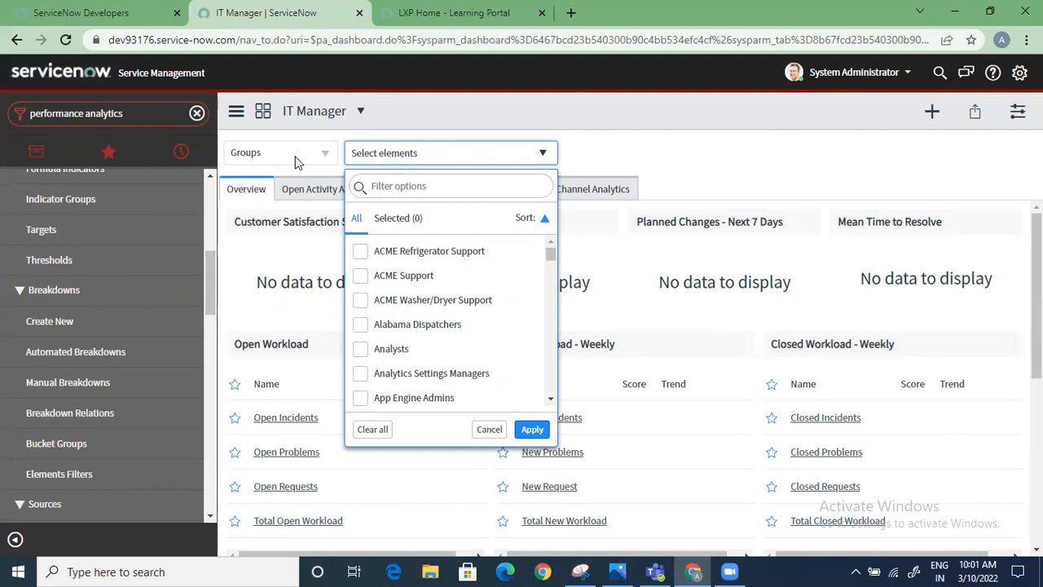
click(428, 187)
text(cb)
key(BackSpace)
text(ab)
click(360, 250)
click(360, 275)
click(360, 300)
click(360, 325)
click(531, 428)
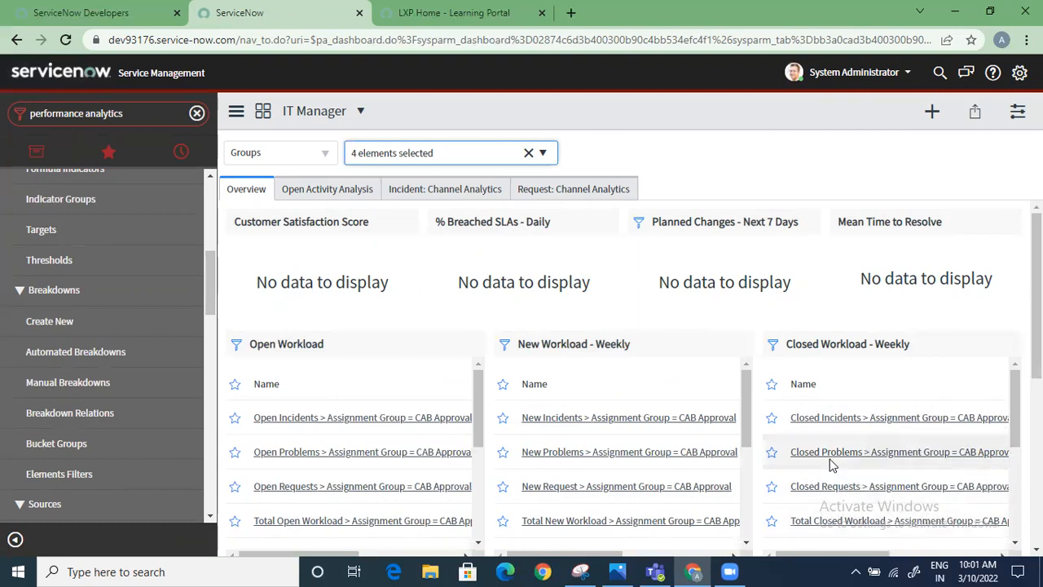
Examine the filtered workload lists and the automation and system modules of Performance Analytics
scroll(831, 465, down, 3)
scroll(656, 458, down, 3)
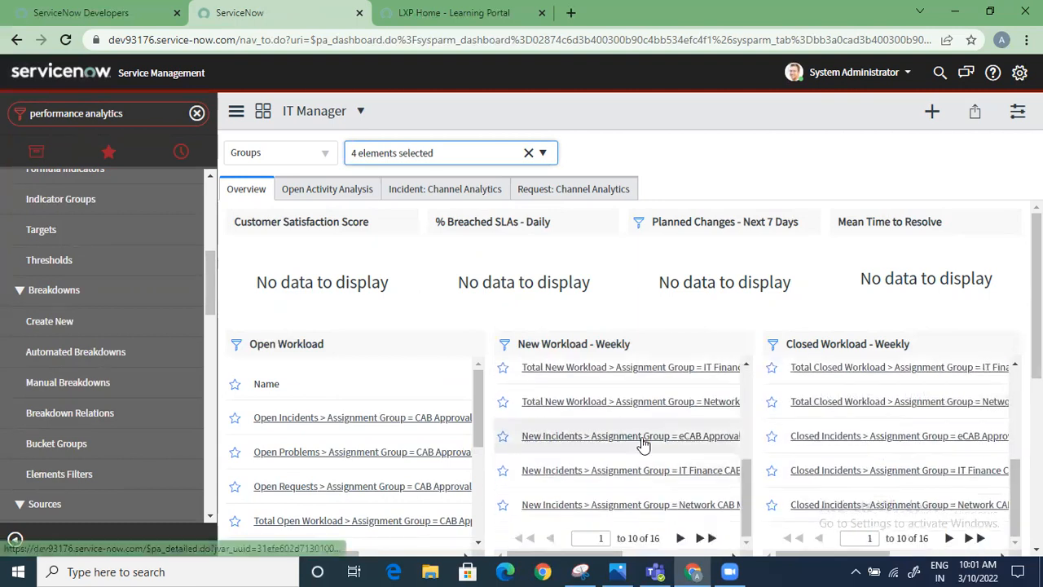
scroll(642, 440, up, 5)
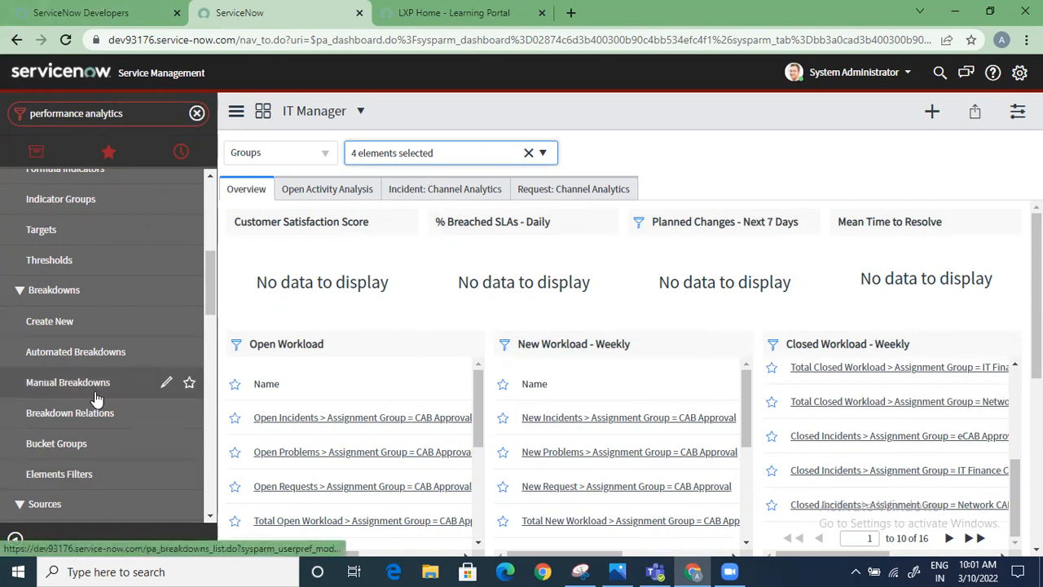
scroll(95, 398, down, 5)
scroll(90, 415, down, 3)
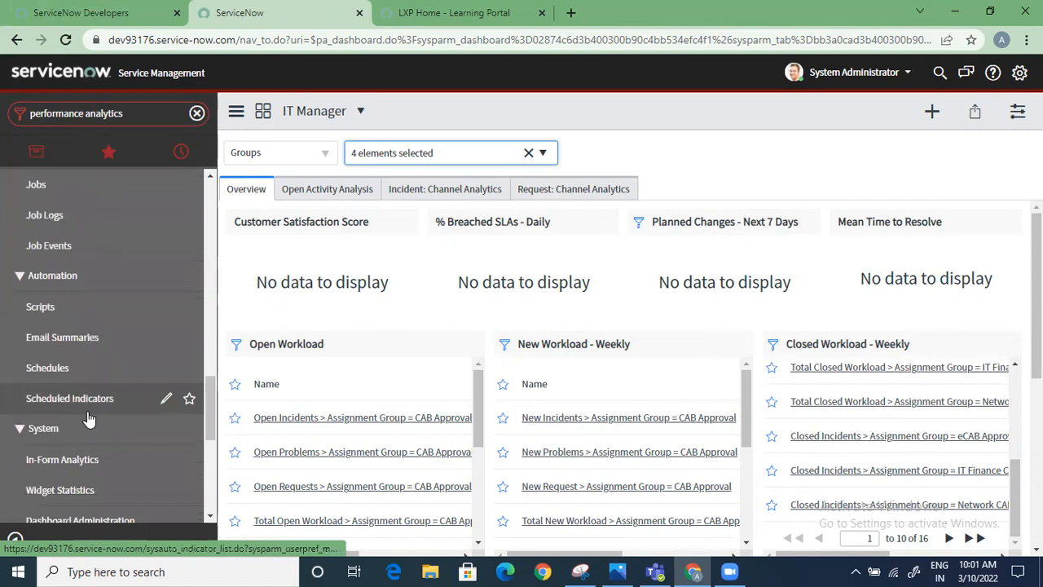
scroll(90, 418, down, 3)
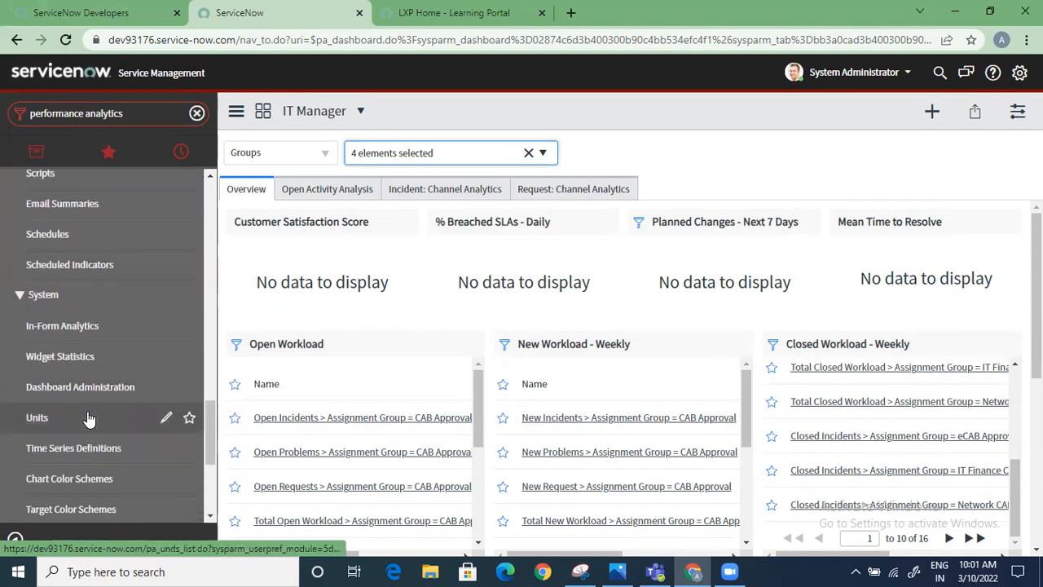
scroll(90, 418, up, 10)
Add the Performance Analytics breakdown widget "Average age of open incidents by priority" to the dashboard's Overview
click(932, 109)
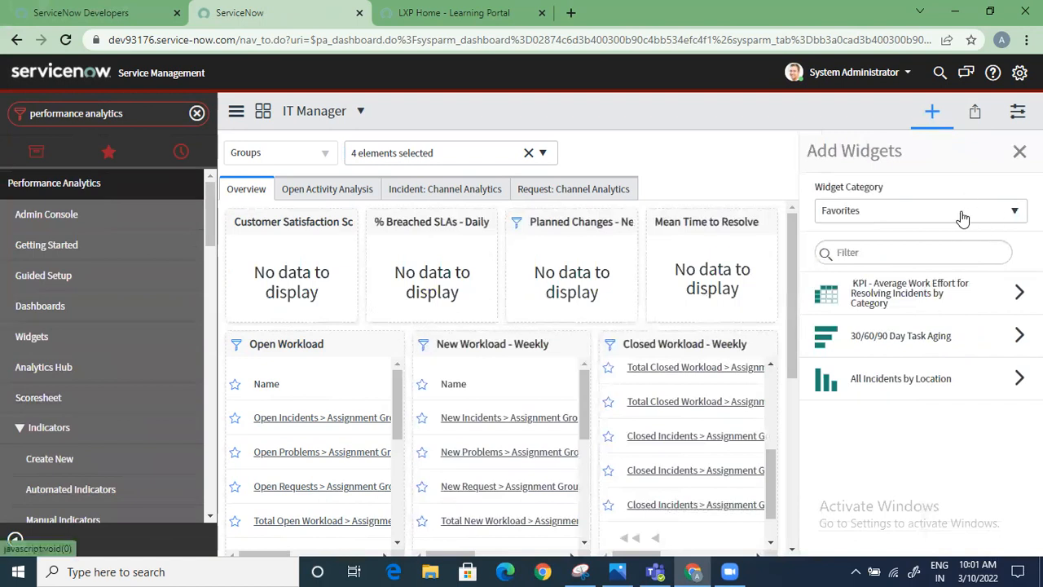
click(962, 213)
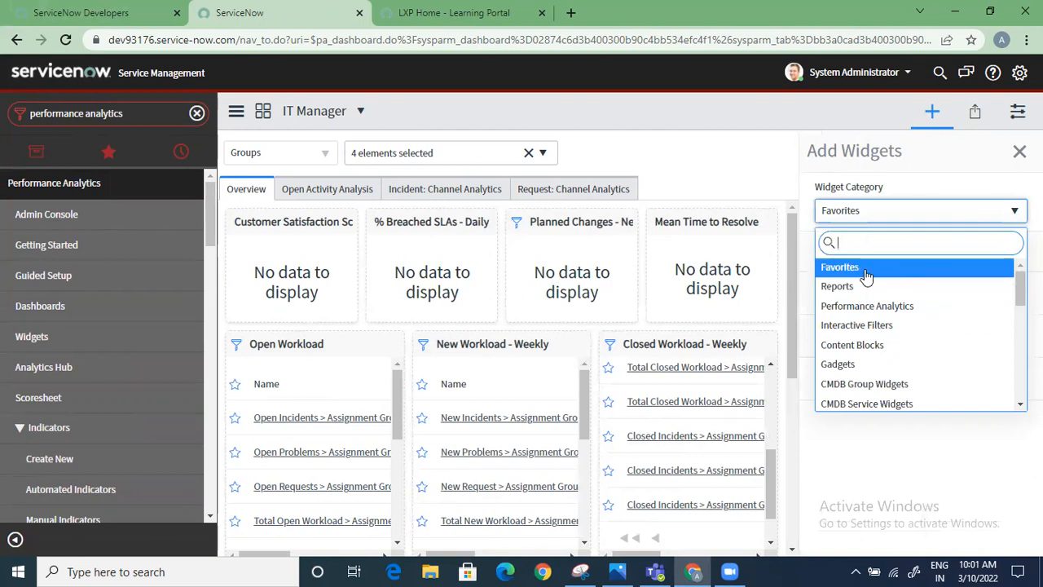
click(863, 306)
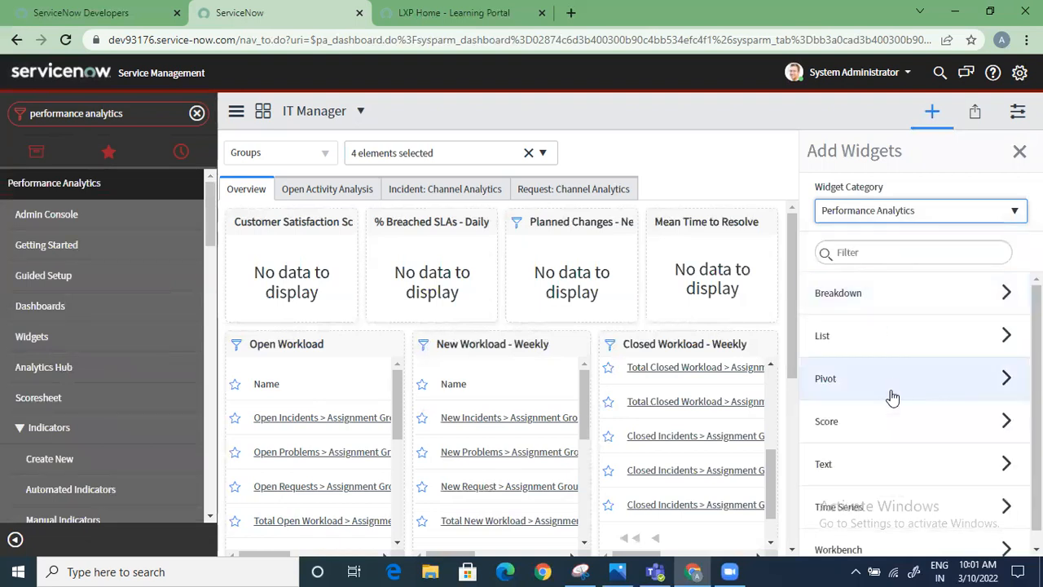
click(930, 300)
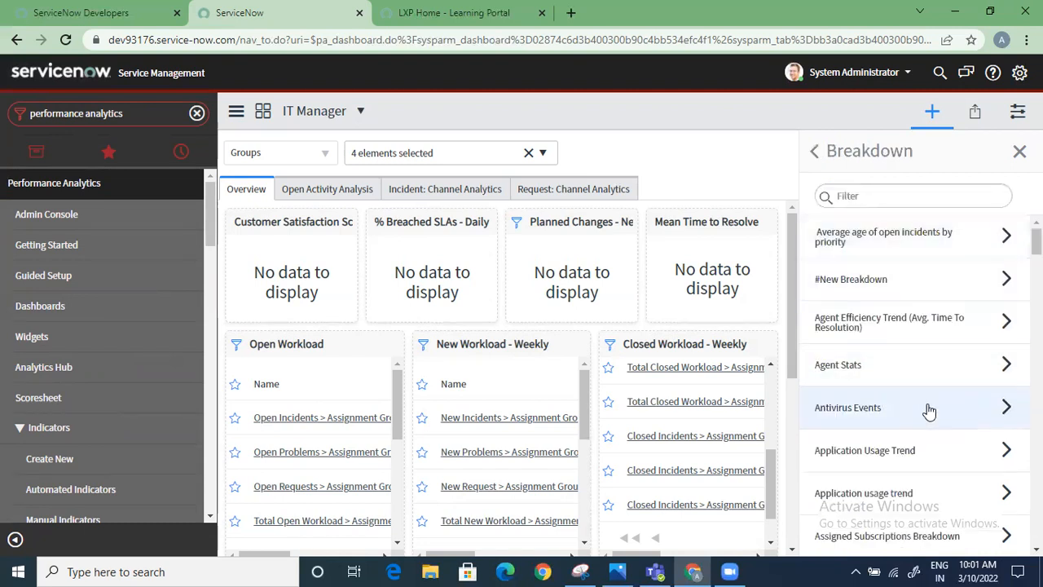
click(942, 238)
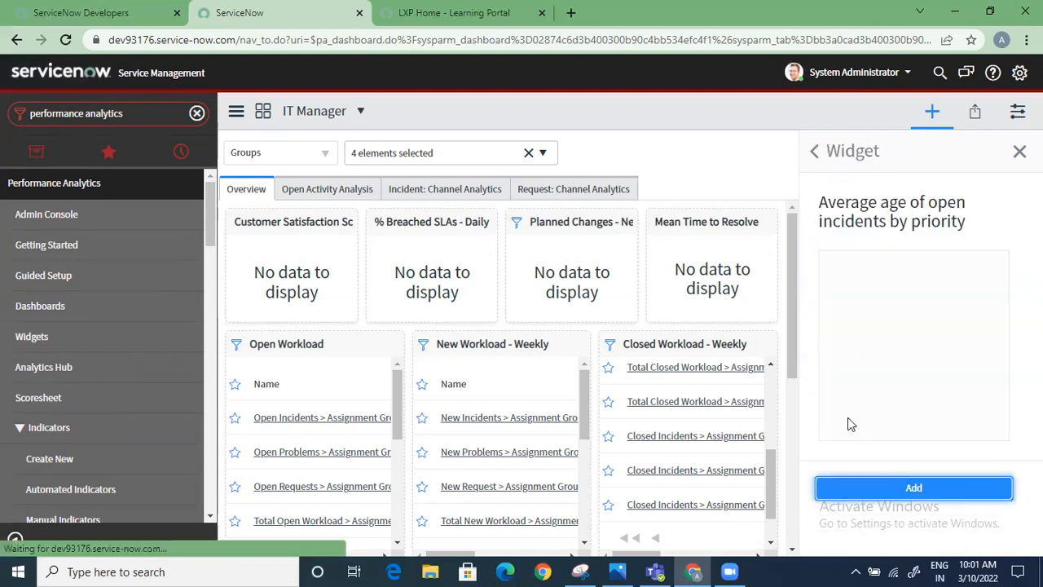
click(928, 489)
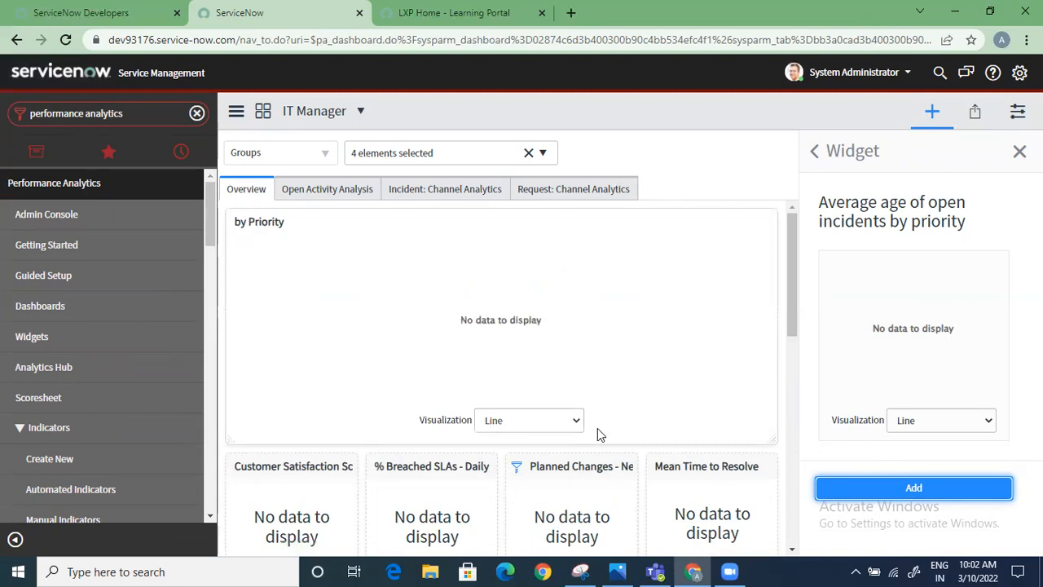
Review the by Priority widget's visualization choices and the other available breakdown widgets, and return to the Performance Analytics widget types
click(546, 421)
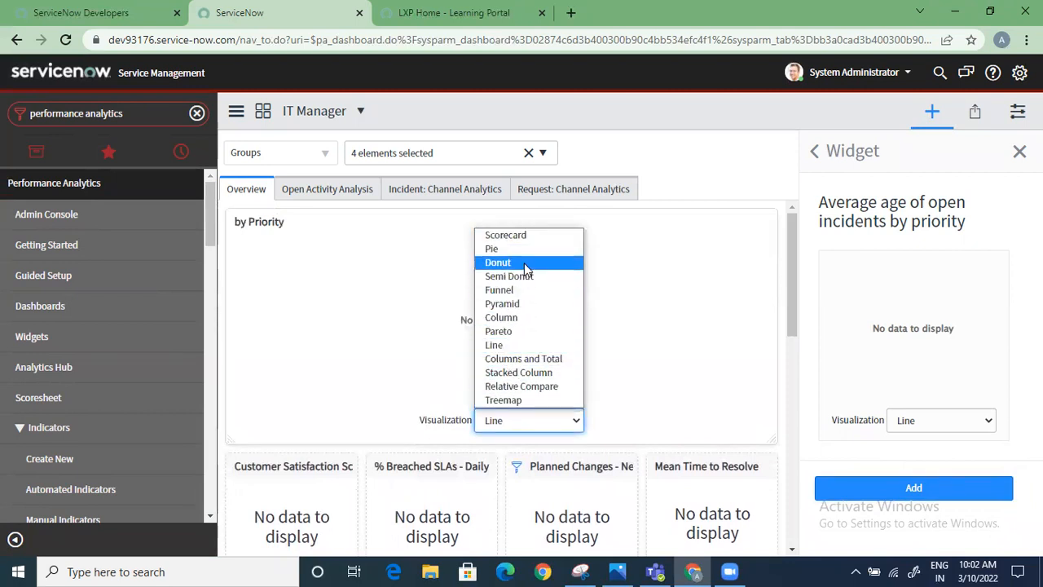
click(825, 159)
click(814, 151)
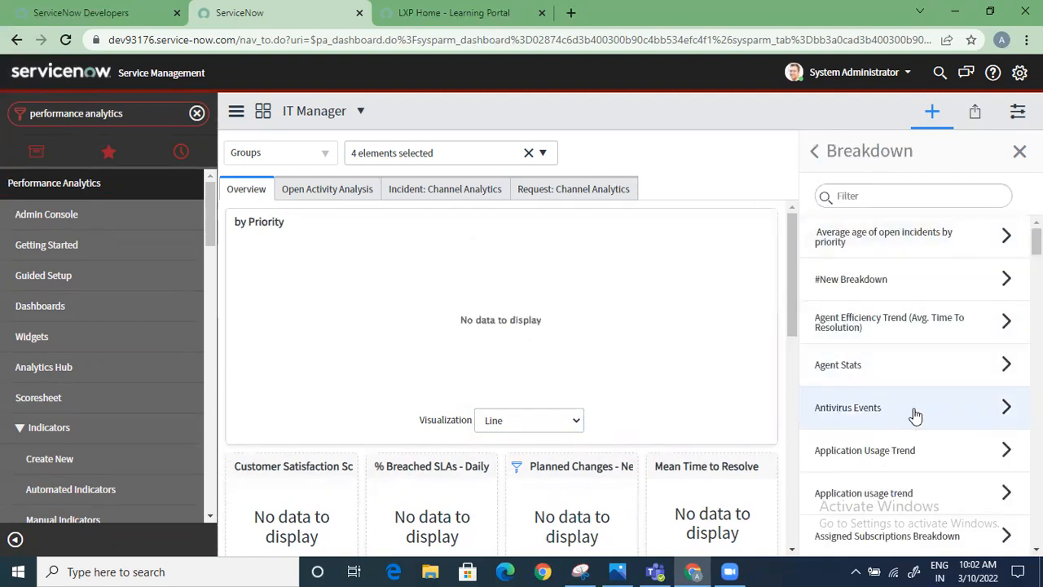
scroll(842, 343, down, 4)
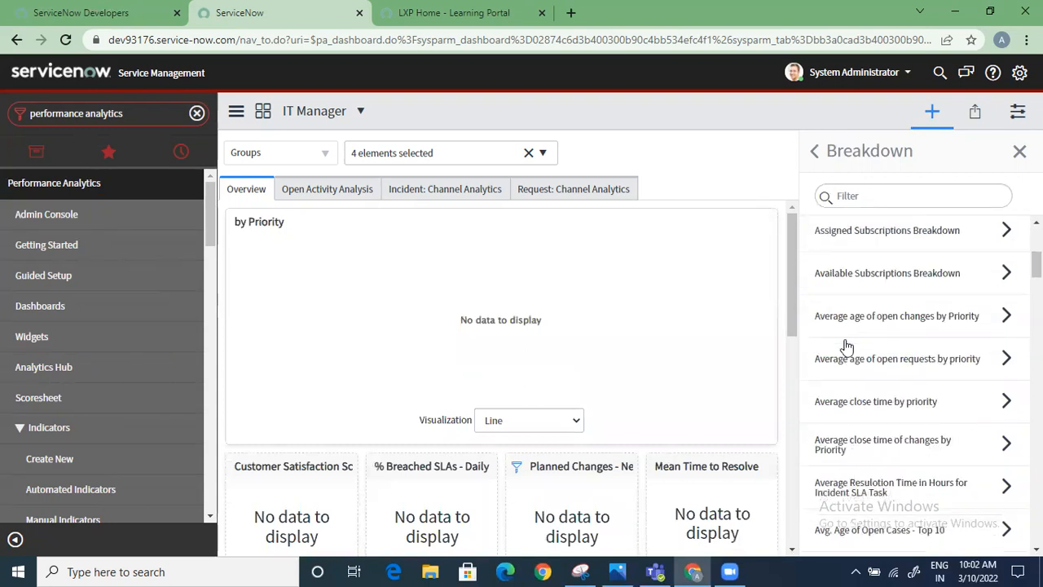
click(814, 151)
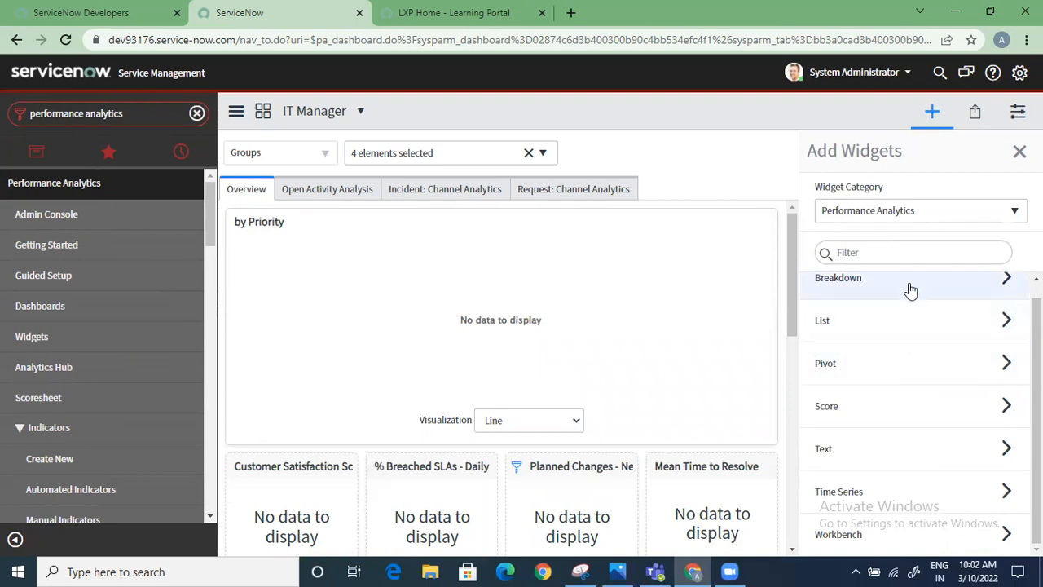
Switch the widget category to Interactive Filters and remove the by Priority widget from the dashboard's Overview
scroll(893, 319, up, 1)
scroll(891, 334, down, 1)
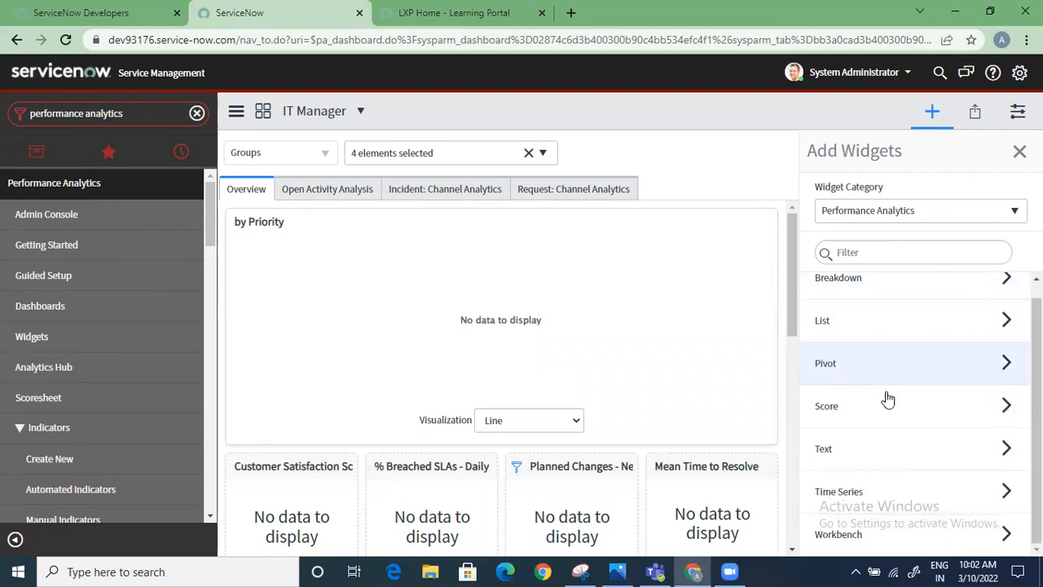
scroll(908, 358, up, 1)
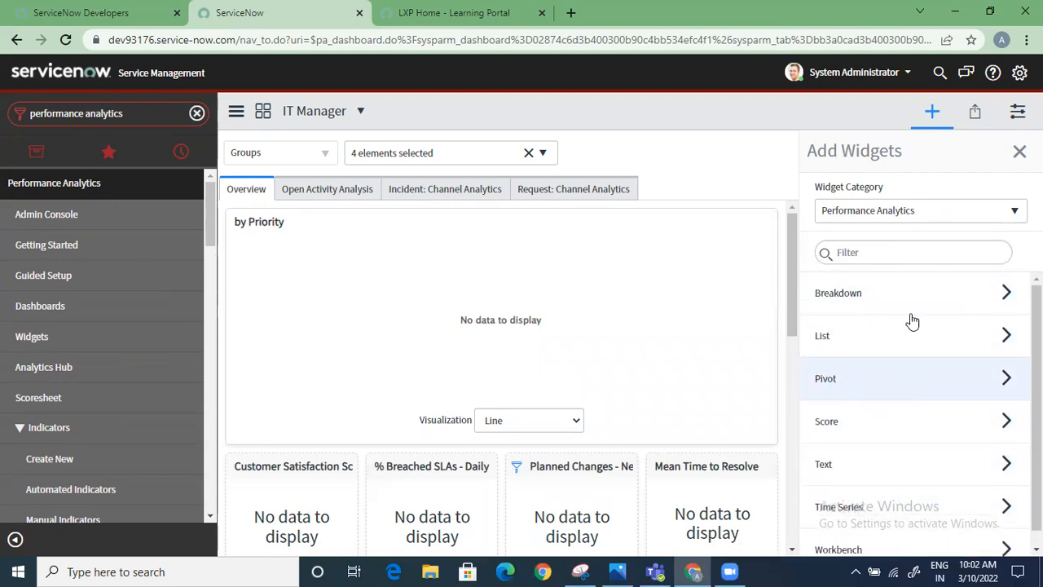
click(917, 210)
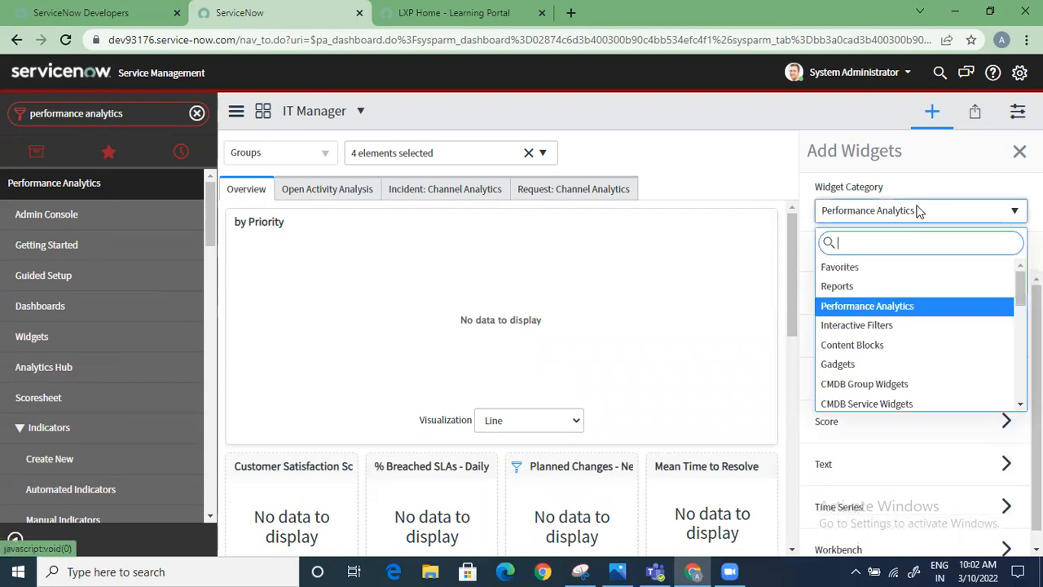
click(885, 325)
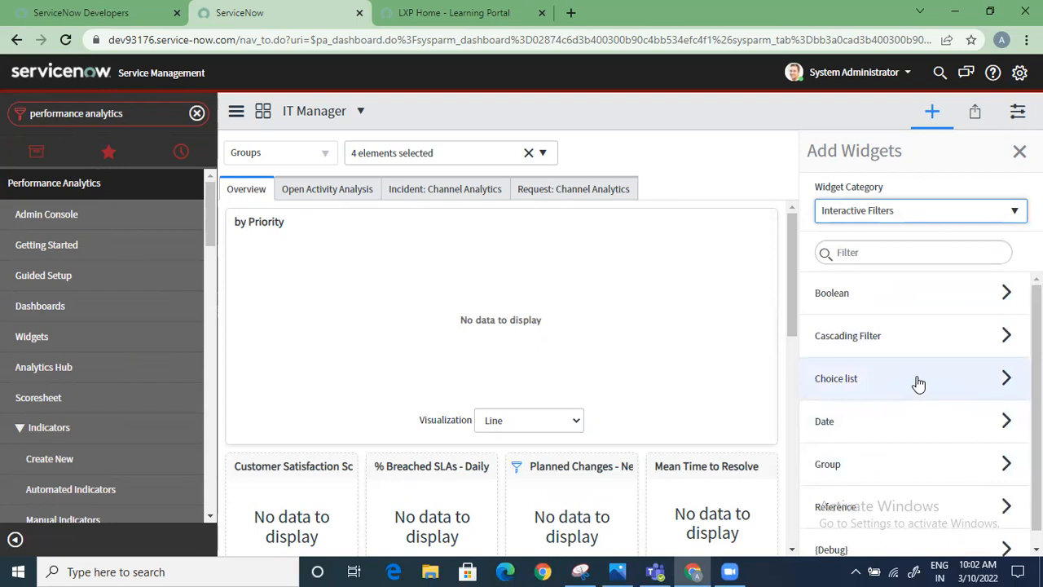
mouse_move(762, 222)
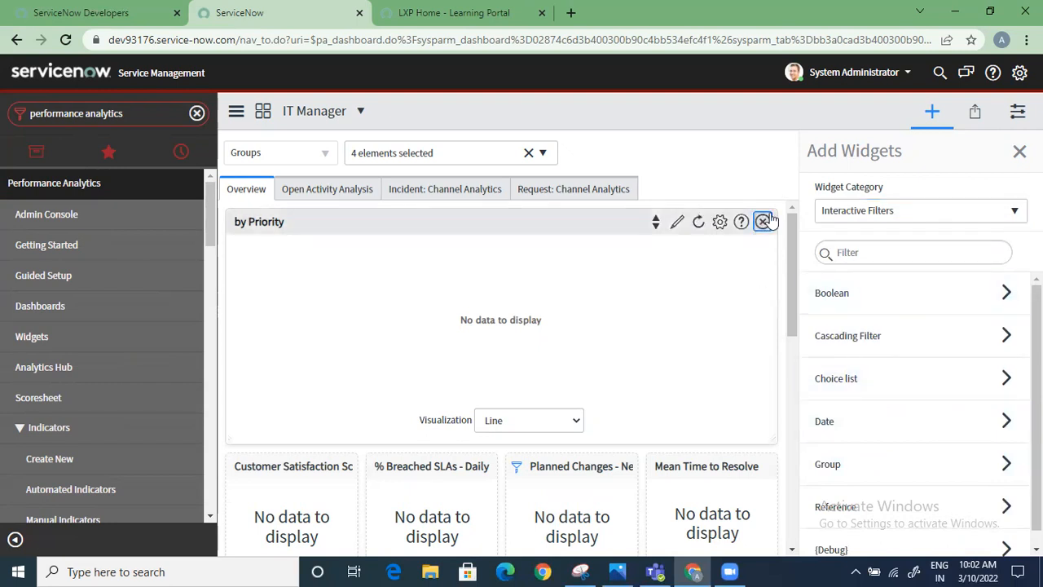
click(763, 222)
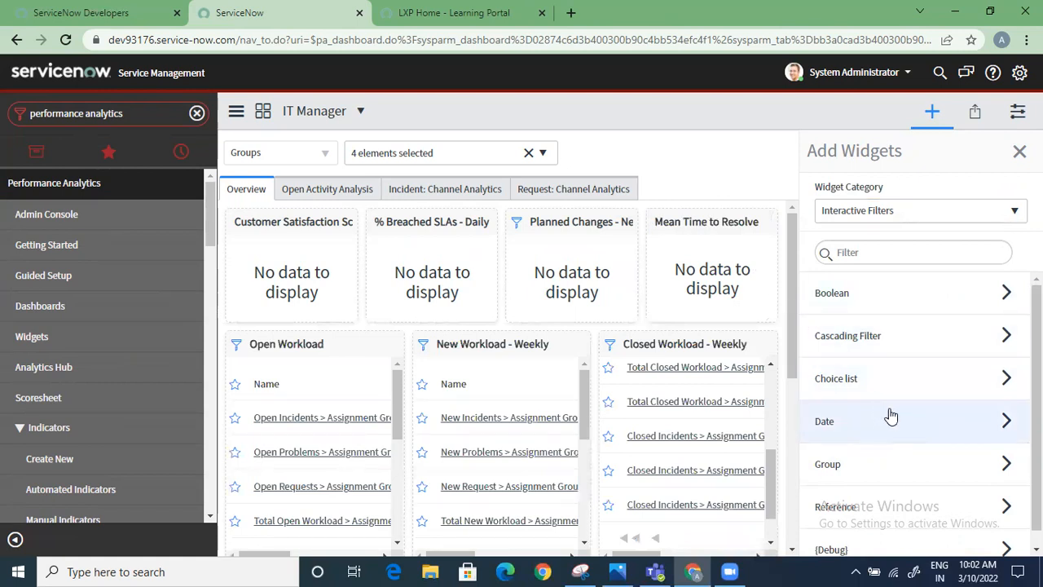
Add the choice list filter "Incident Priority - Single" to the Overview and set it to 1 - Critical
click(903, 387)
scroll(904, 391, down, 4)
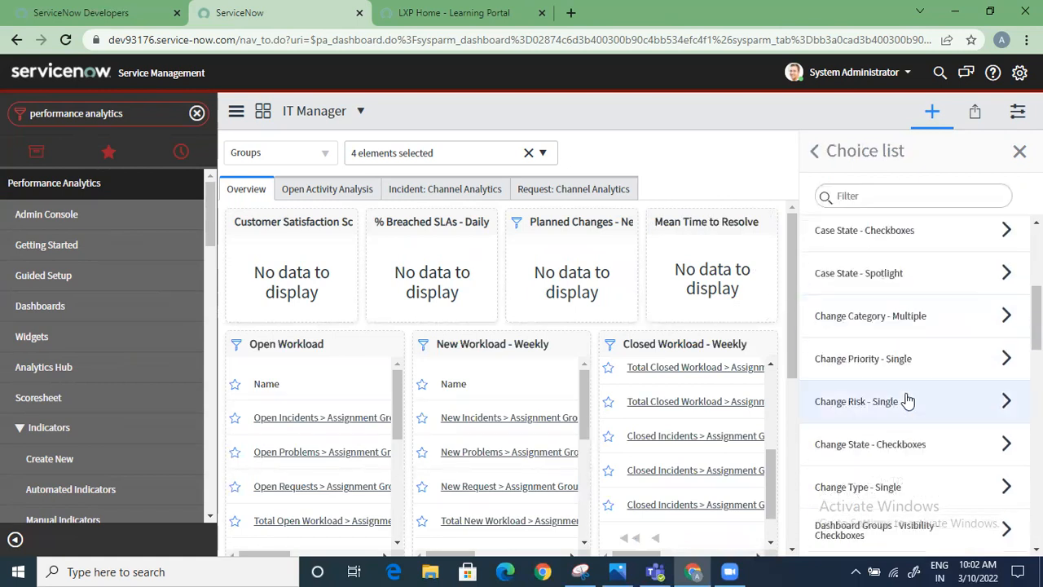
scroll(907, 400, down, 3)
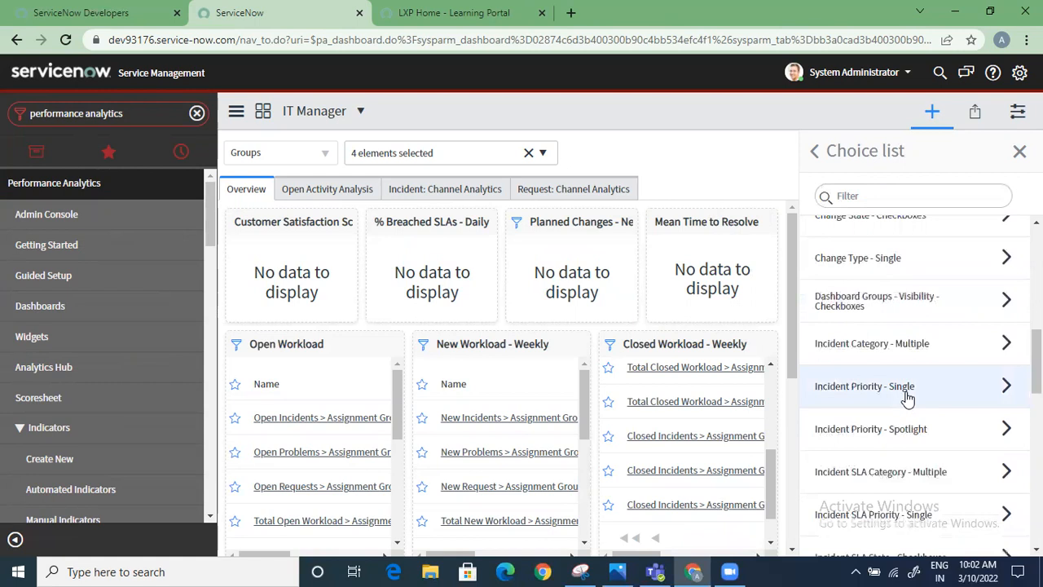
click(907, 397)
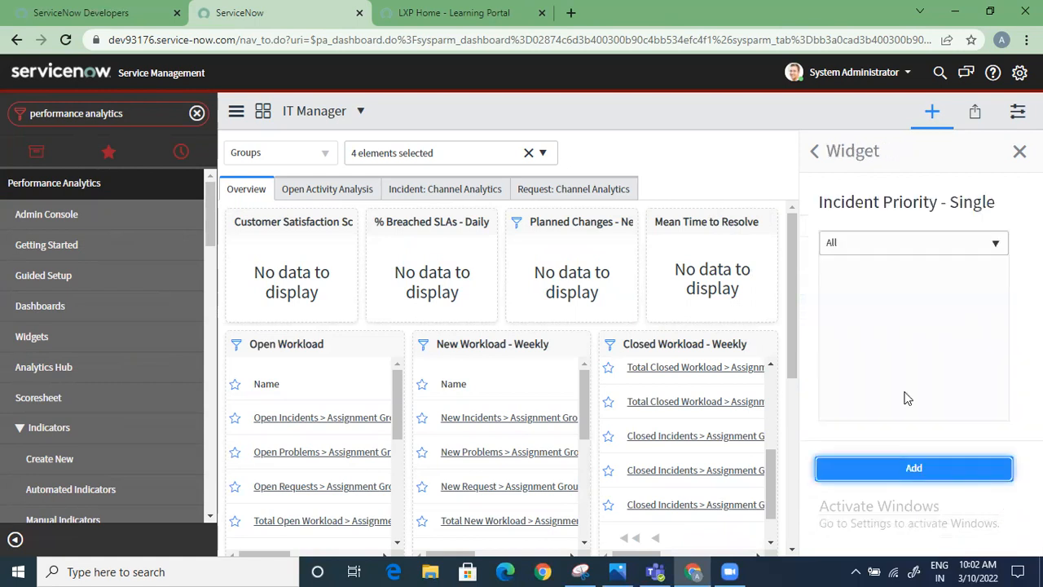
click(914, 469)
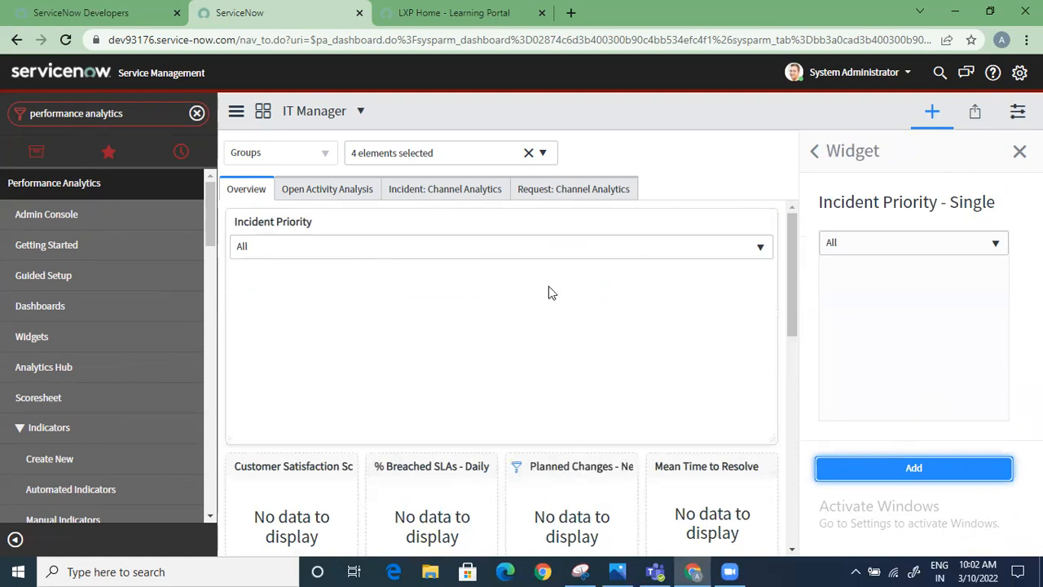
click(732, 250)
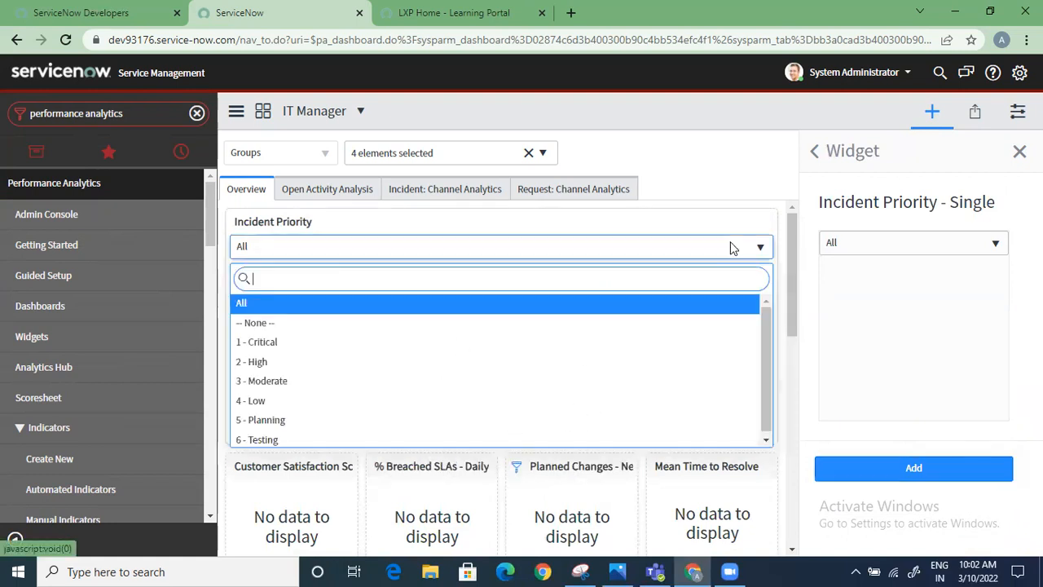
click(298, 343)
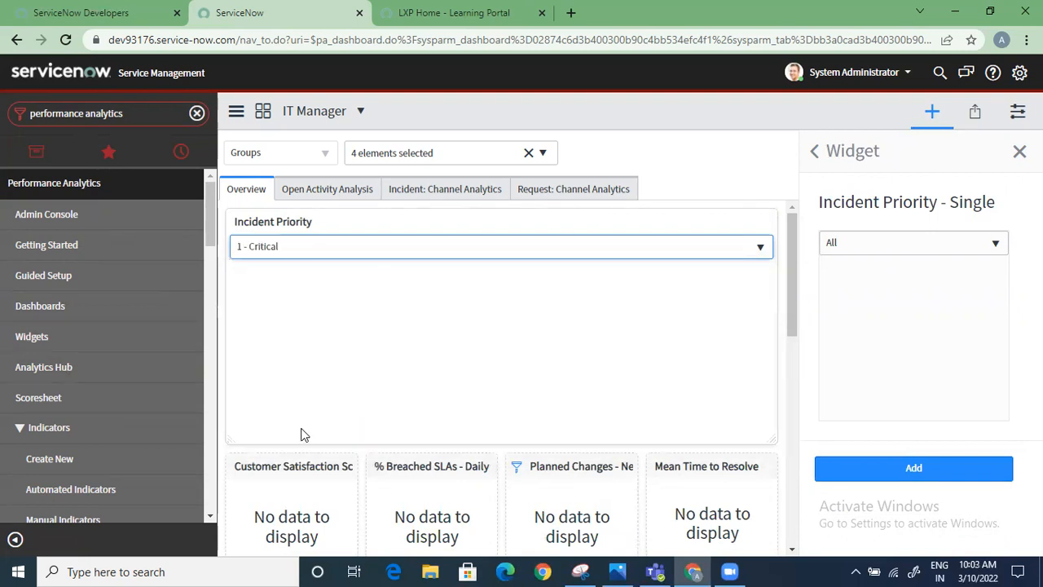
Shrink the Incident Priority widget to a compact height and the width of a single score widget
scroll(302, 433, down, 2)
scroll(312, 402, up, 2)
scroll(351, 403, down, 2)
scroll(347, 408, up, 2)
drag(423, 444, 423, 277)
drag(772, 226, 356, 246)
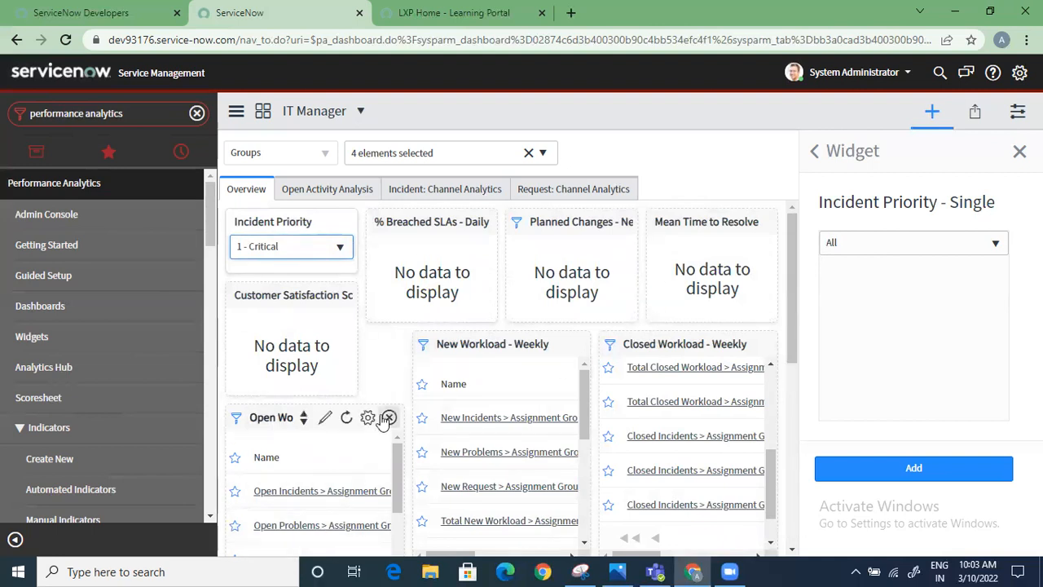
Review the display settings of the Open Workload and Customer Satisfaction Score widgets without changing them
click(368, 417)
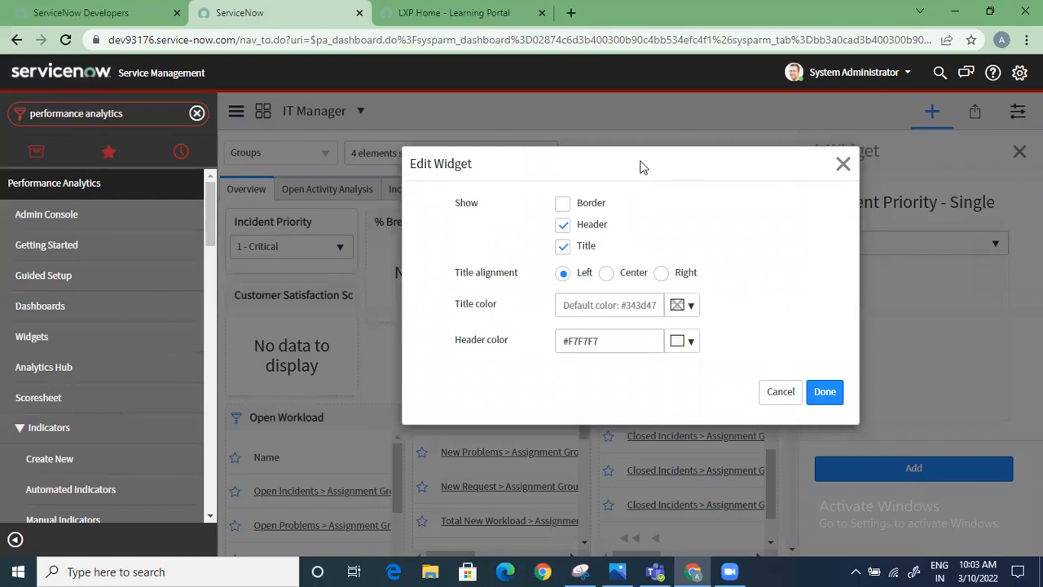
click(780, 392)
mouse_move(342, 297)
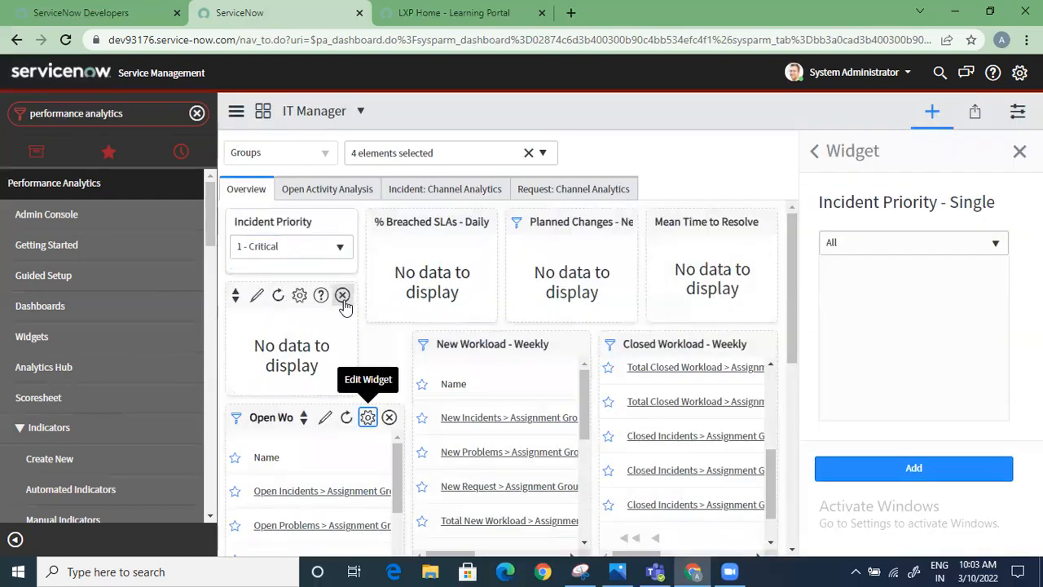
click(299, 295)
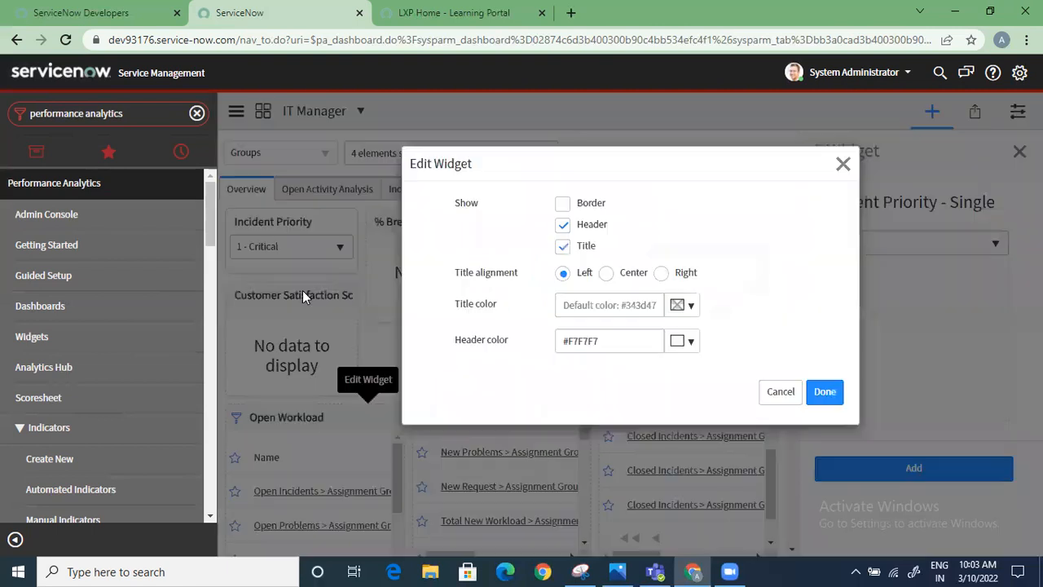
click(778, 393)
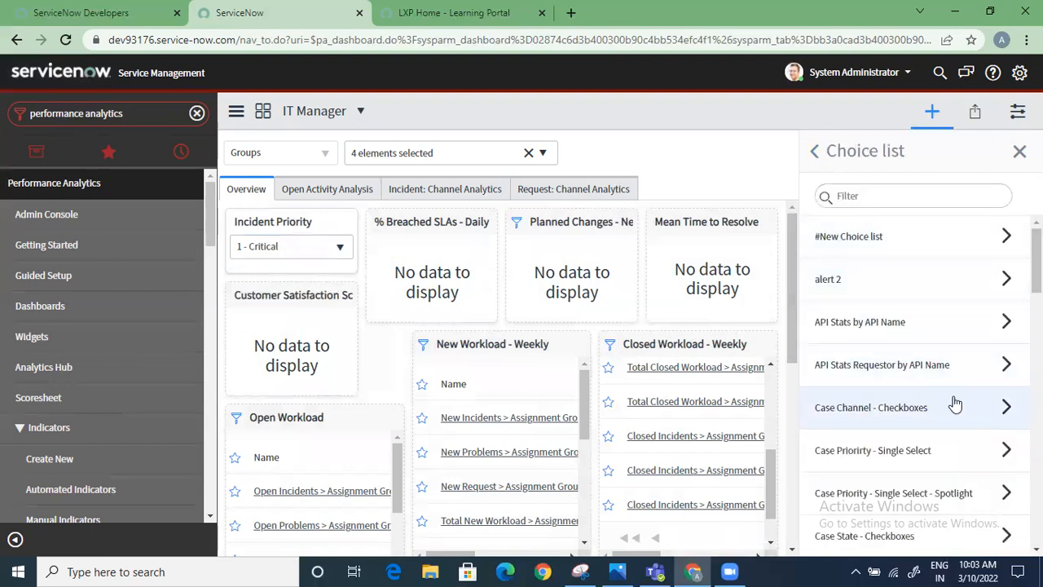
Examine the available Choice list, Boolean and Group interactive filters, and return to the list of filter types
scroll(949, 464, down, 3)
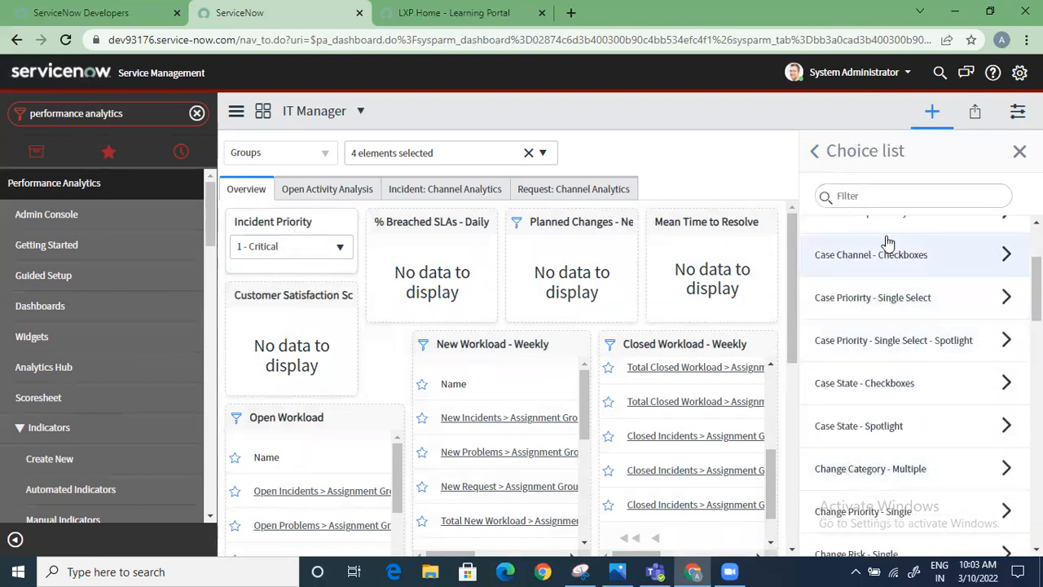
click(813, 149)
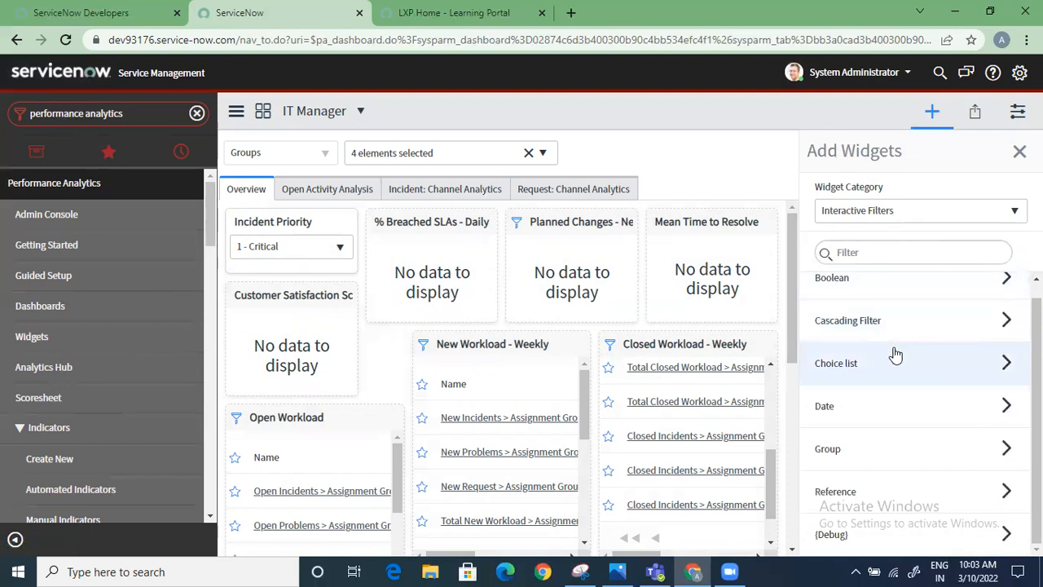
scroll(896, 359, up, 1)
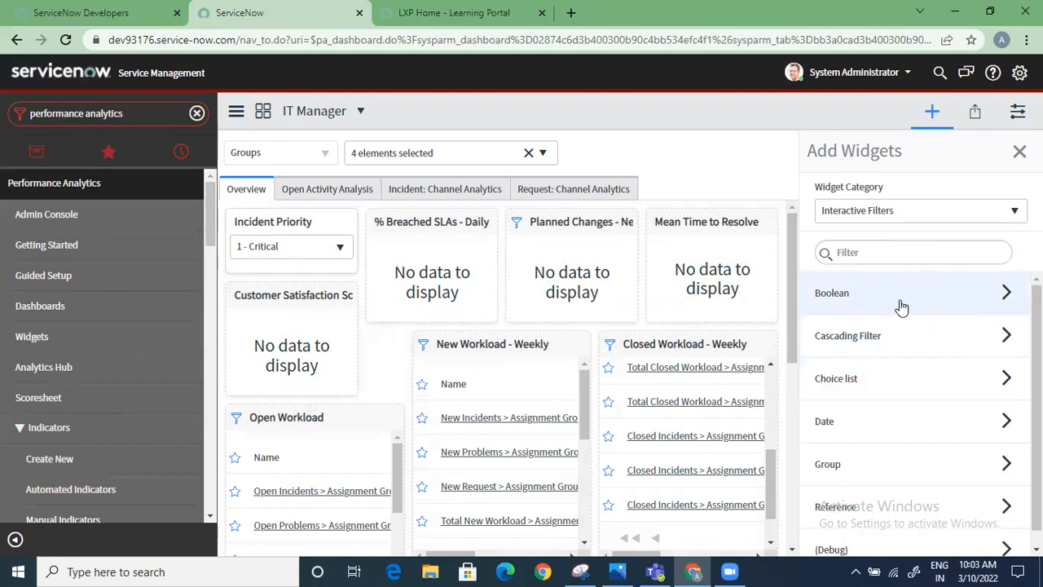
click(900, 306)
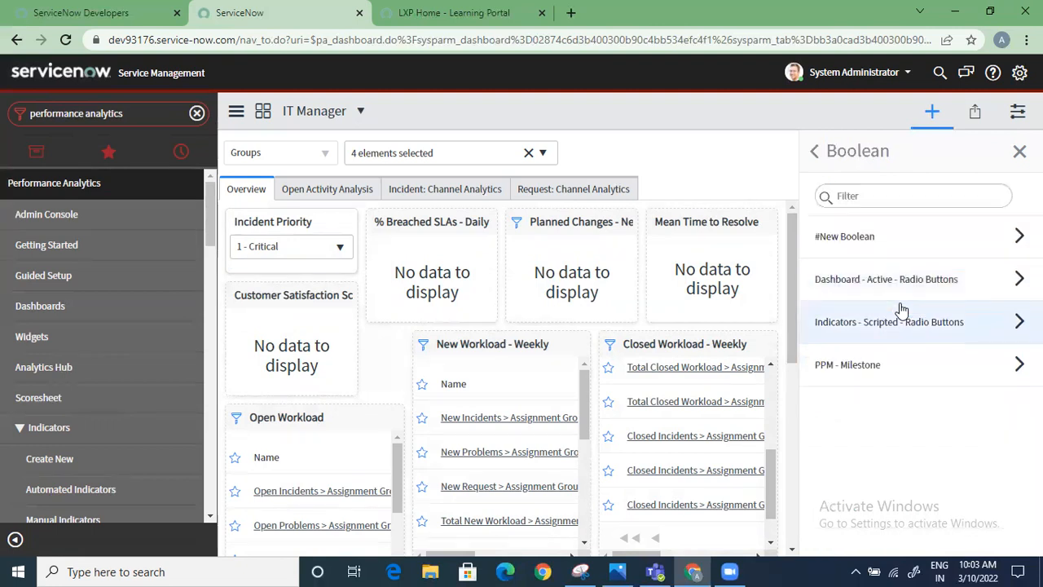
click(814, 152)
scroll(885, 326, down, 1)
click(864, 443)
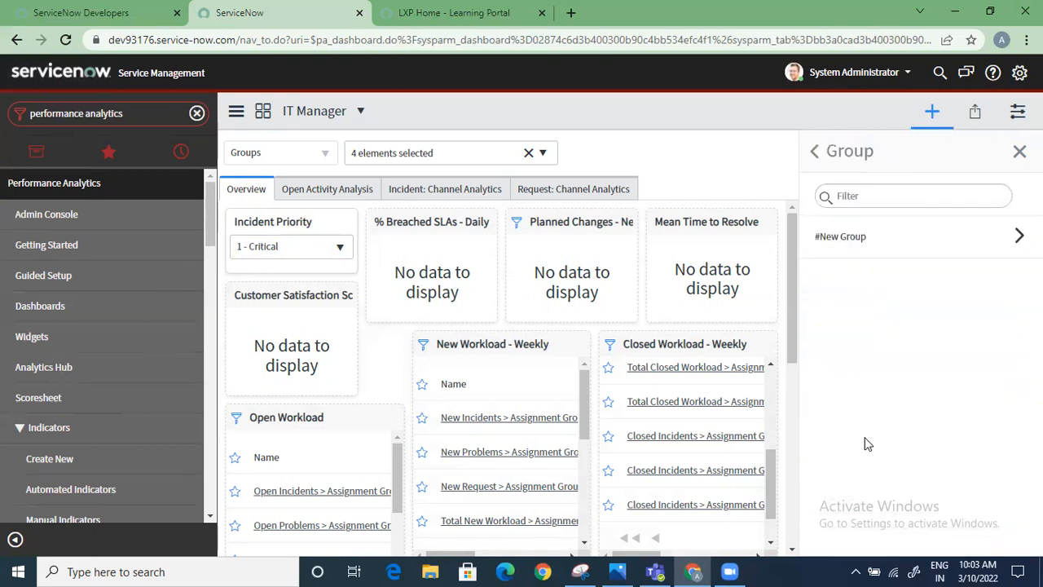
click(814, 152)
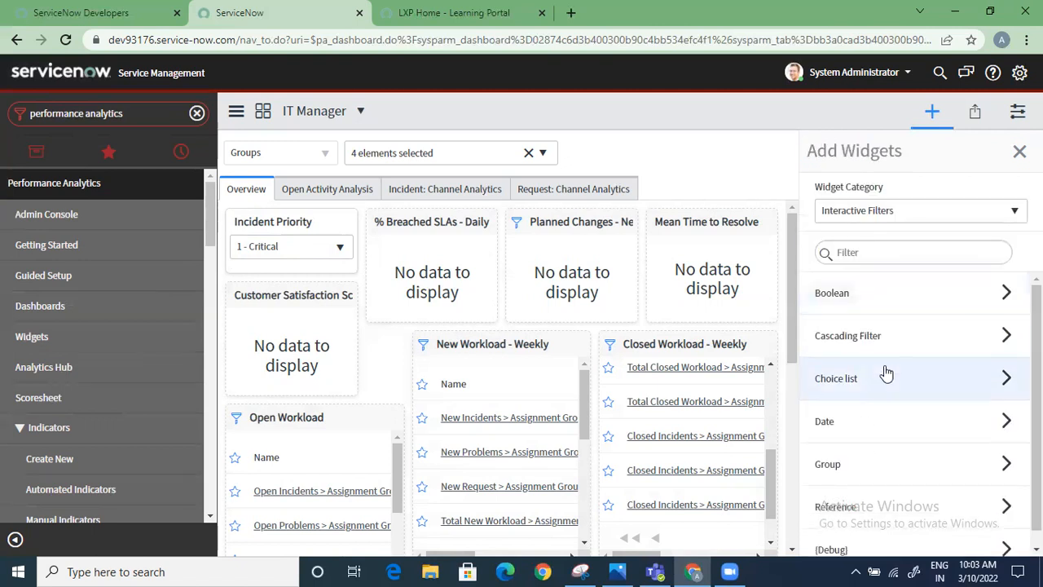
Look through the available widget categories and finish adding widgets with the category unchanged
click(896, 218)
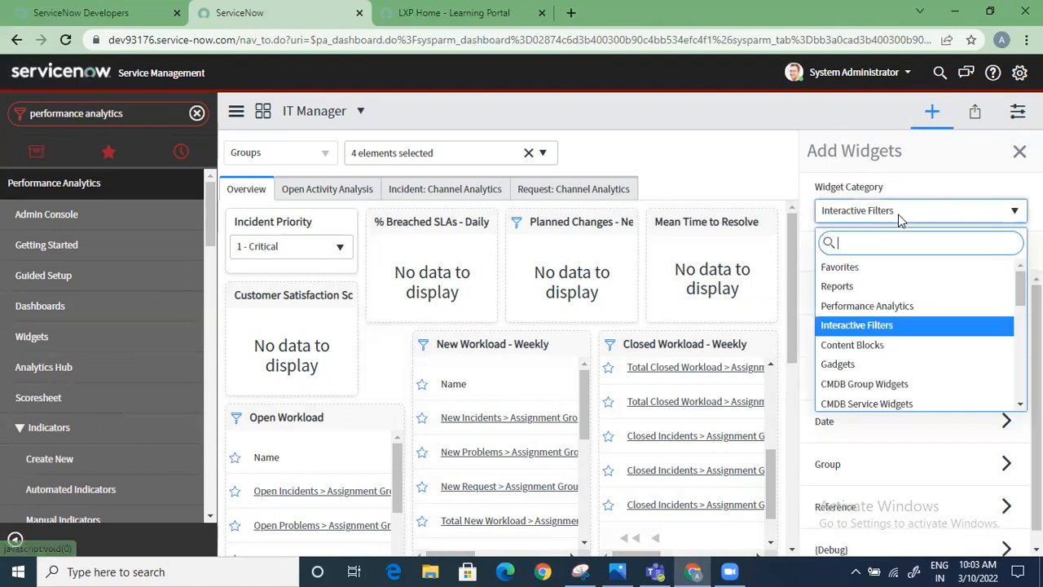
scroll(918, 329, down, 2)
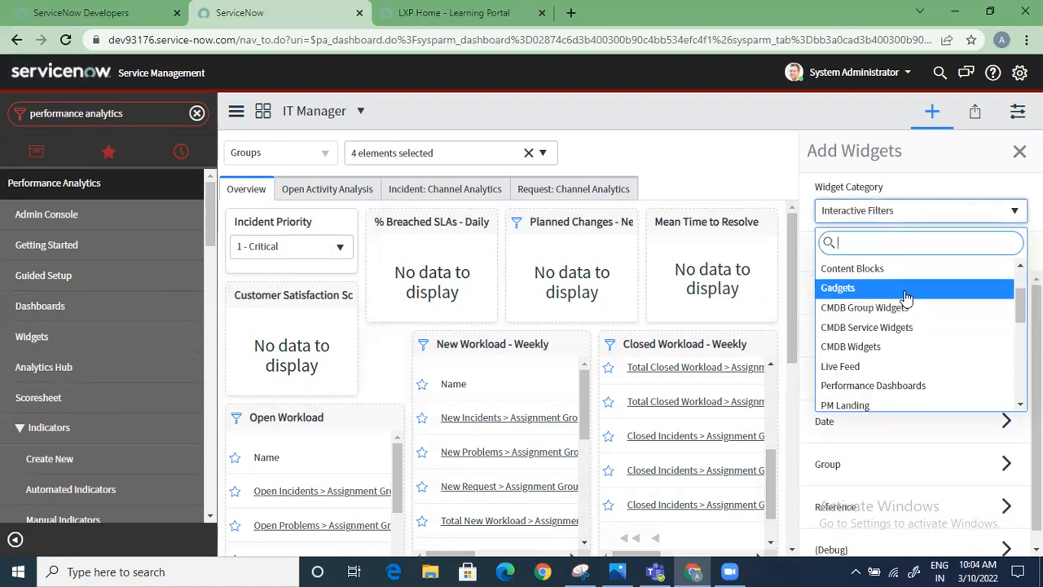
scroll(905, 299, down, 2)
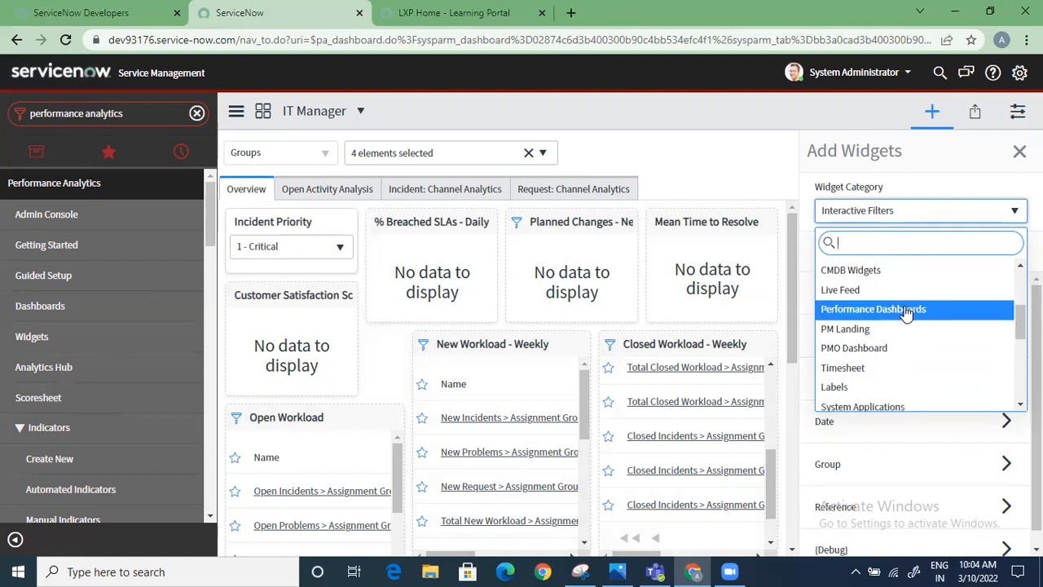
scroll(906, 314, down, 3)
scroll(905, 313, down, 2)
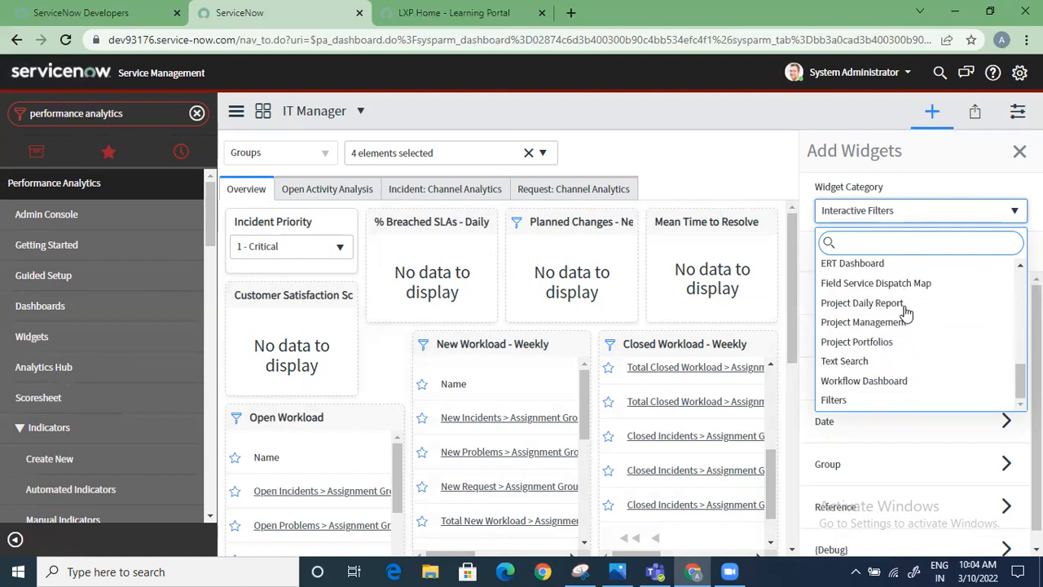
click(697, 149)
click(1019, 151)
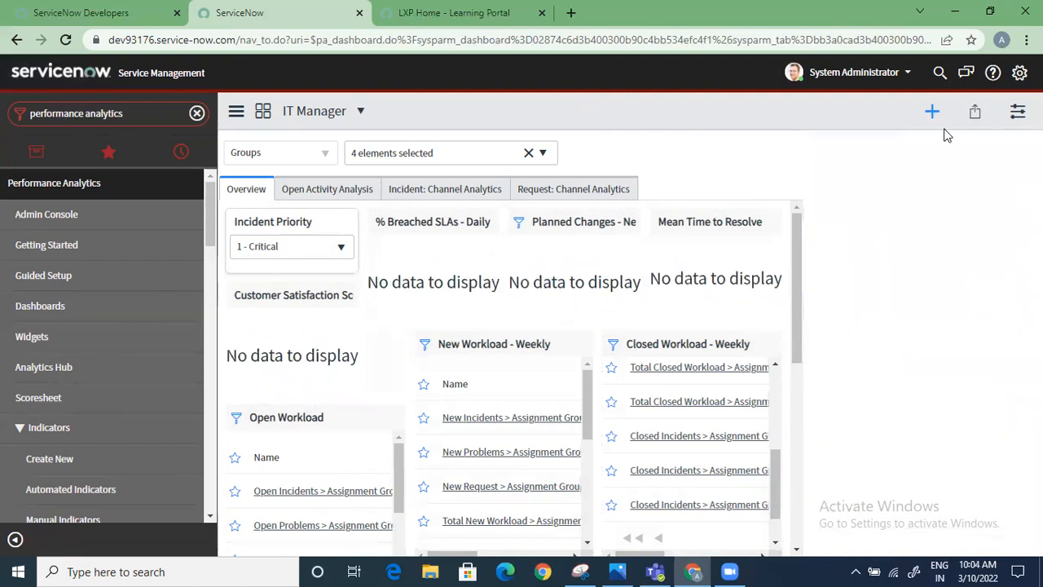
View Open Activity Analysis and the Incident and Request Channel Analytics, return to the Overview, and look over the Performance Analytics indicator modules
click(365, 190)
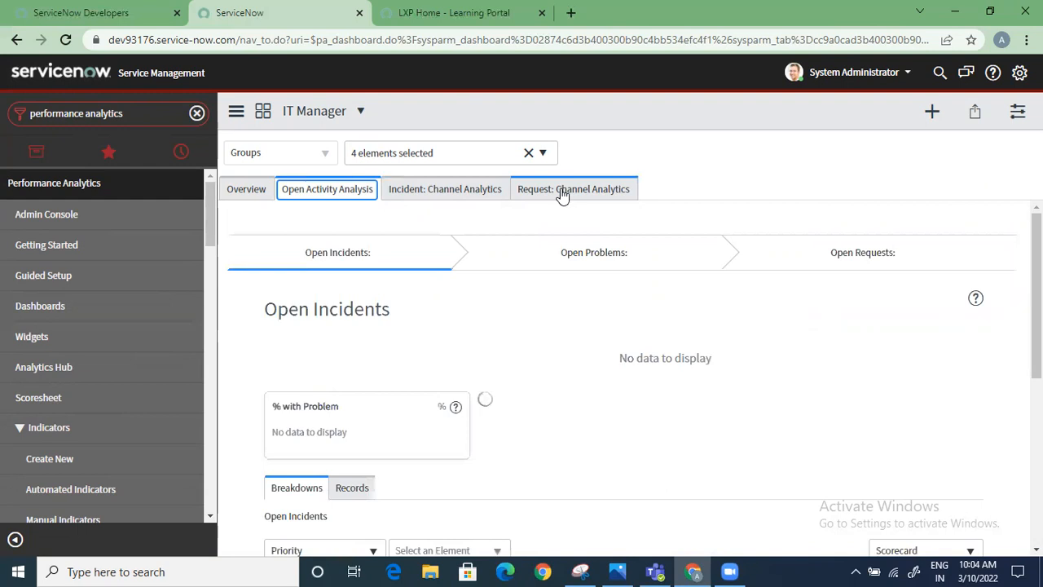
click(447, 190)
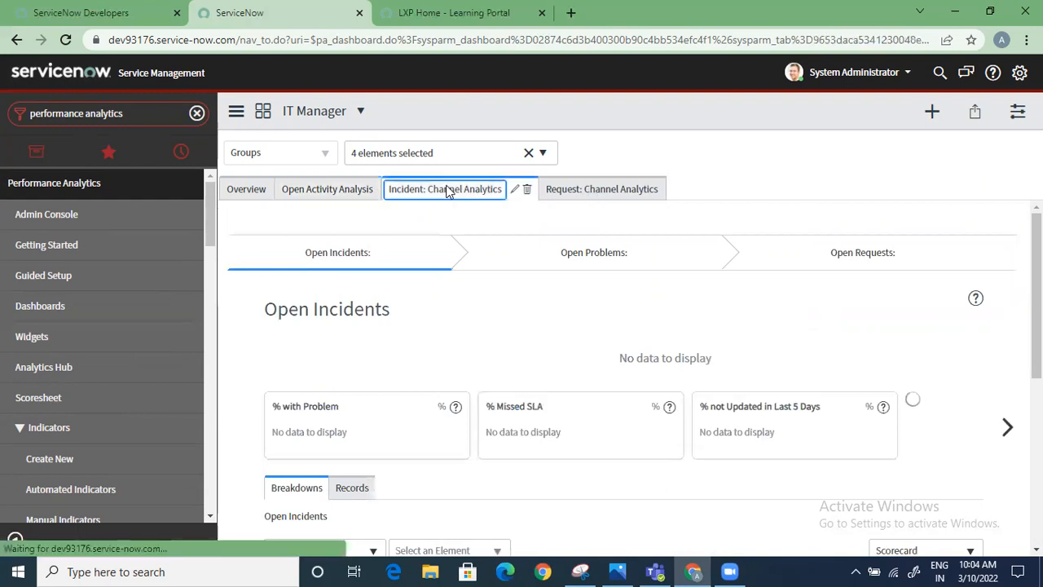
click(611, 190)
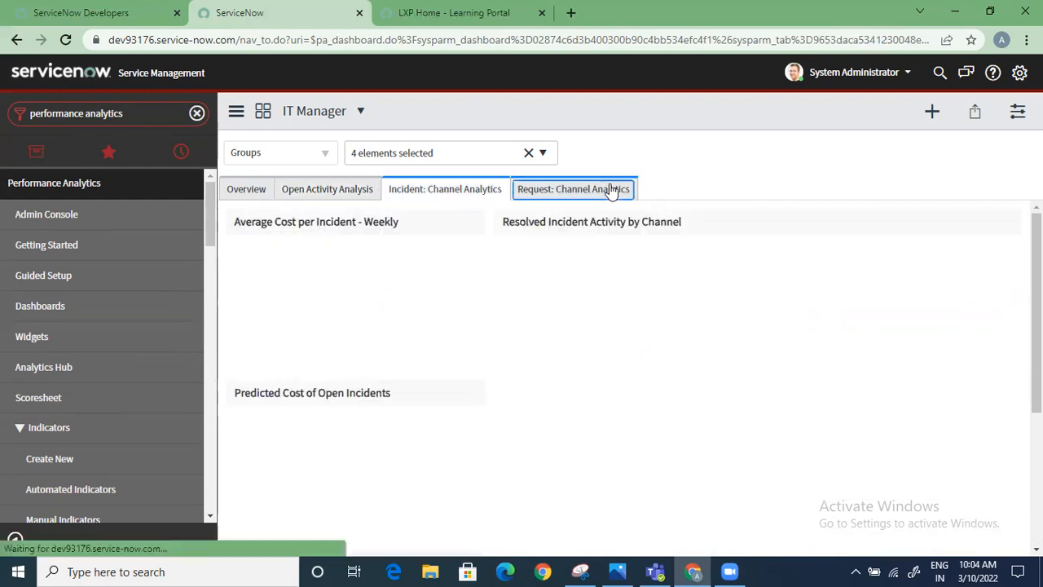
click(249, 191)
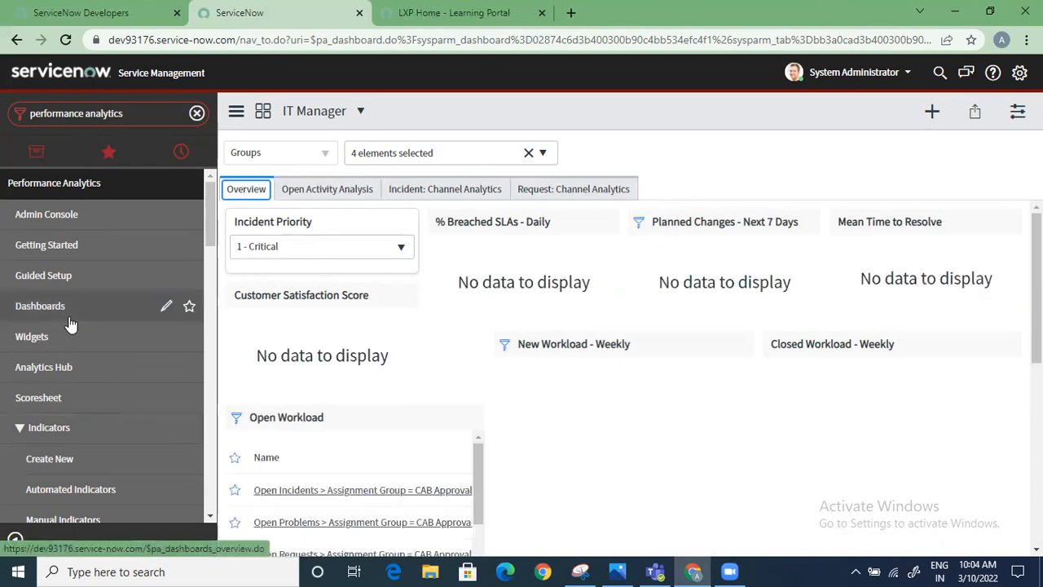
scroll(71, 324, down, 3)
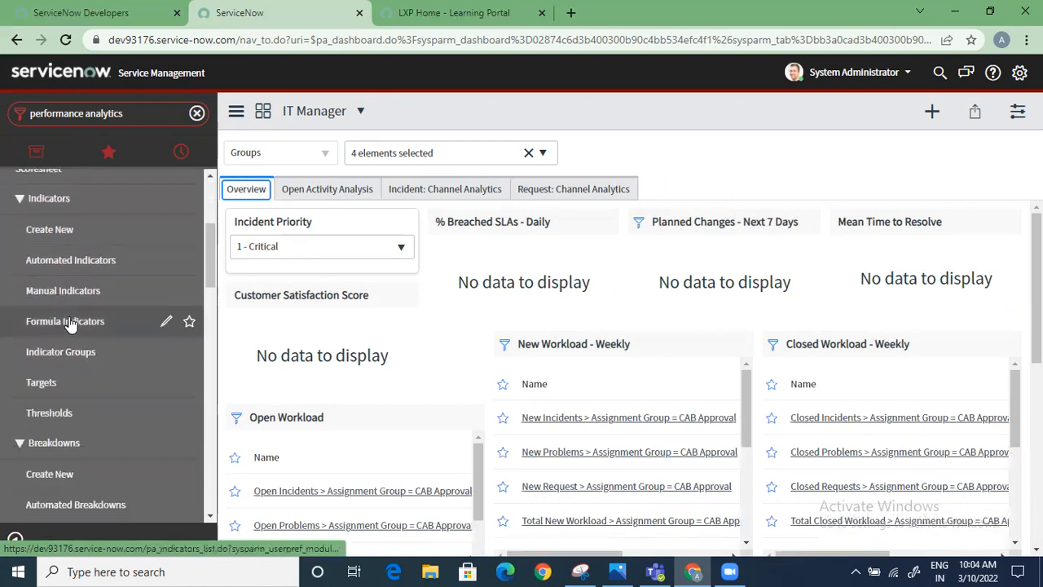
scroll(71, 323, up, 3)
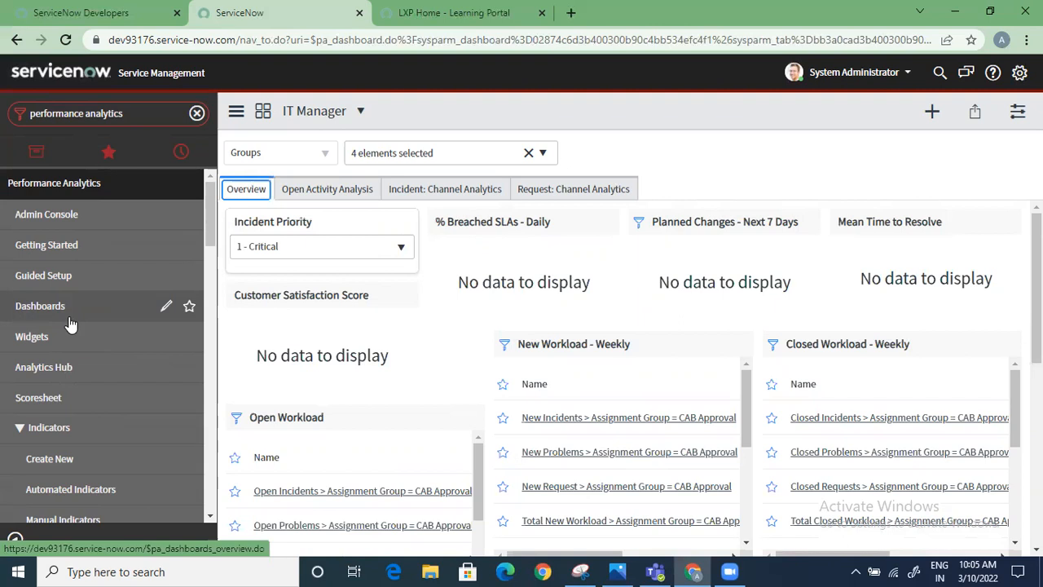
Search the dashboards for "it ag" and open the IT Agent dashboard
click(368, 115)
key(BackSpace)
key(BackSpace)
key(BackSpace)
key(BackSpace)
key(BackSpace)
text(ag)
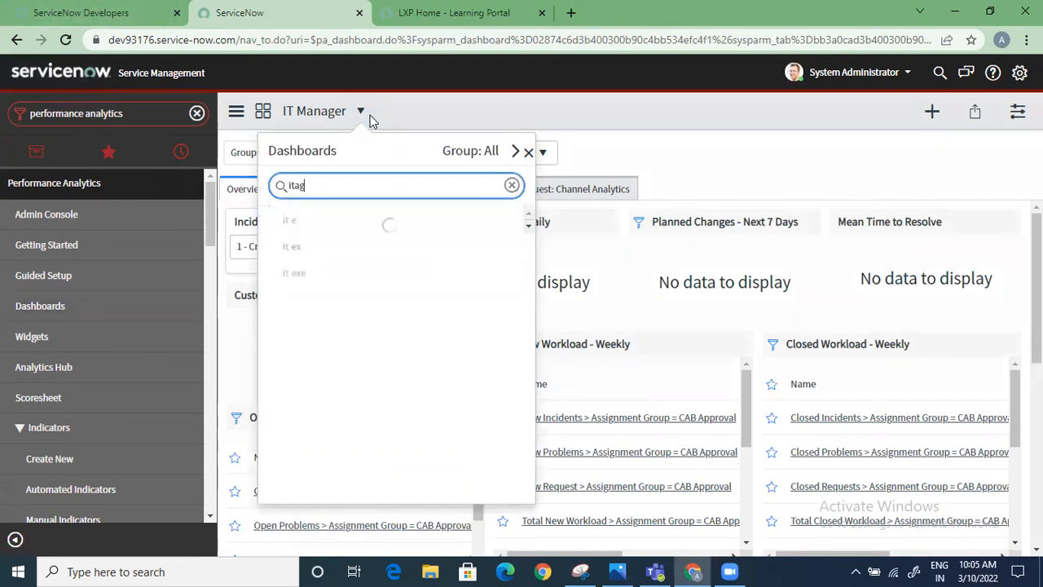
key(BackSpace)
key(BackSpace)
text(ag)
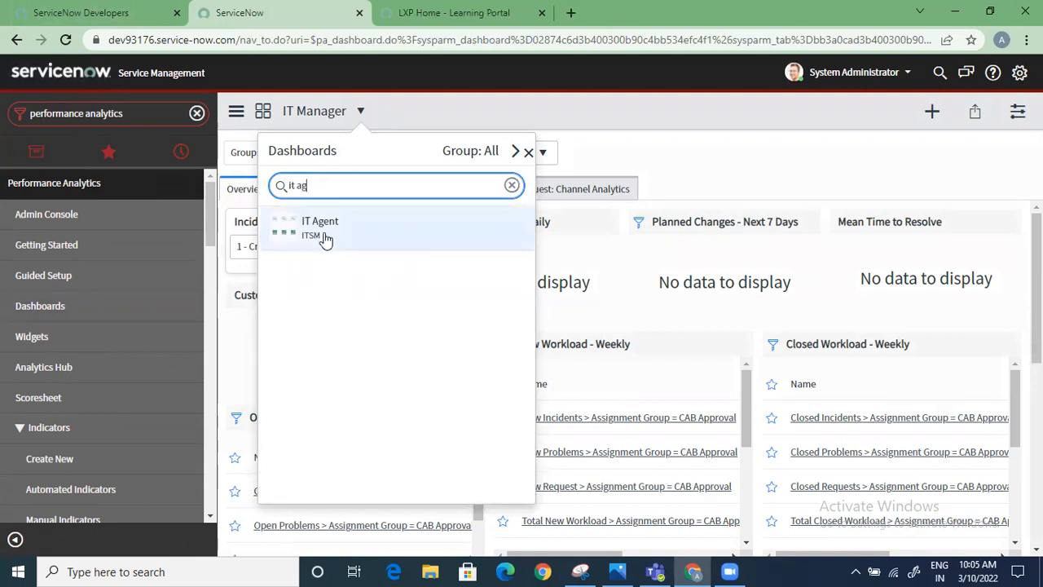
click(322, 227)
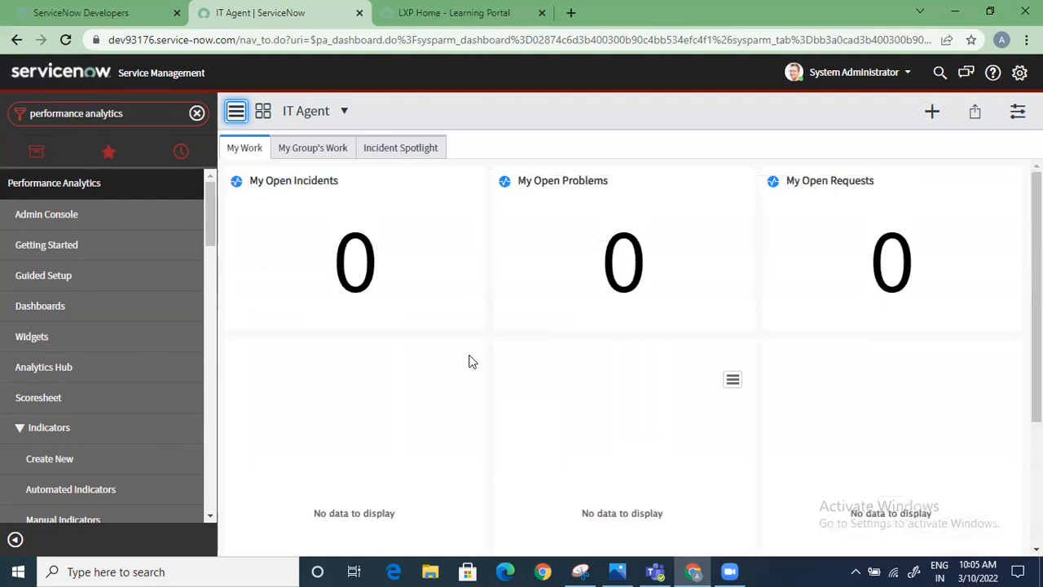
View My Group's Work and Incident Spotlight on the IT Agent dashboard, and return to My Work
click(302, 140)
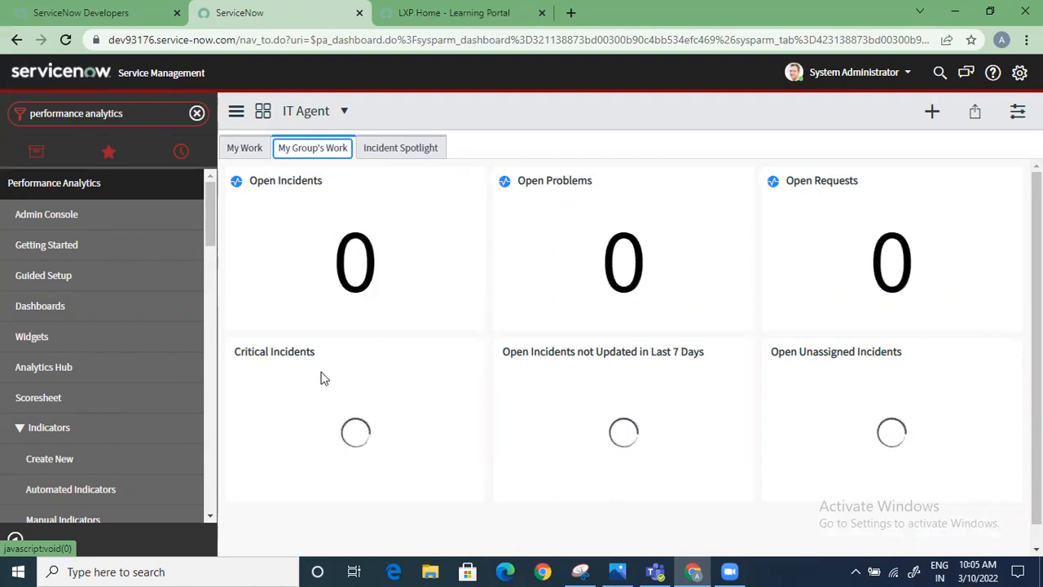
click(410, 149)
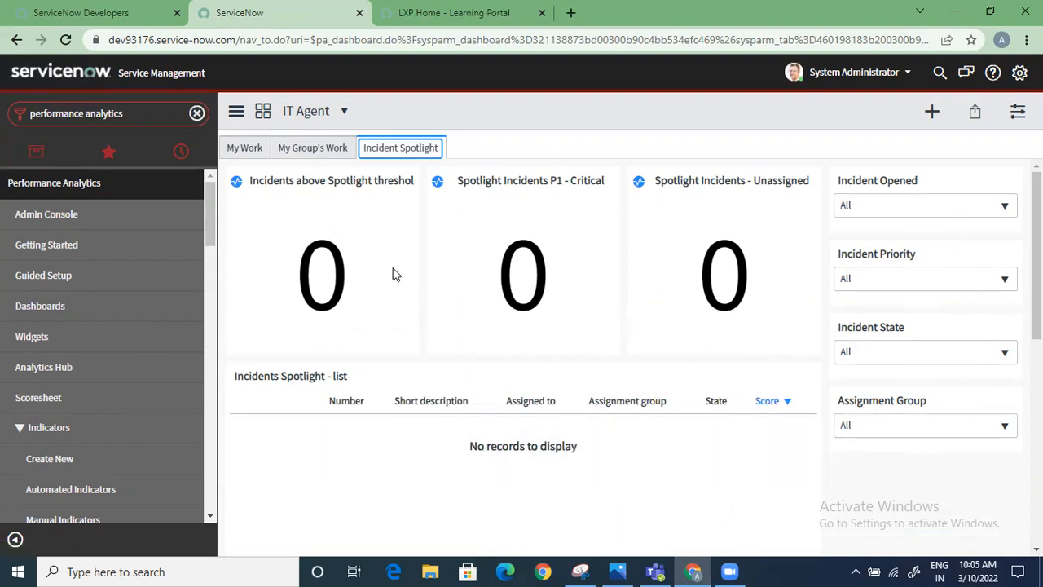
click(246, 149)
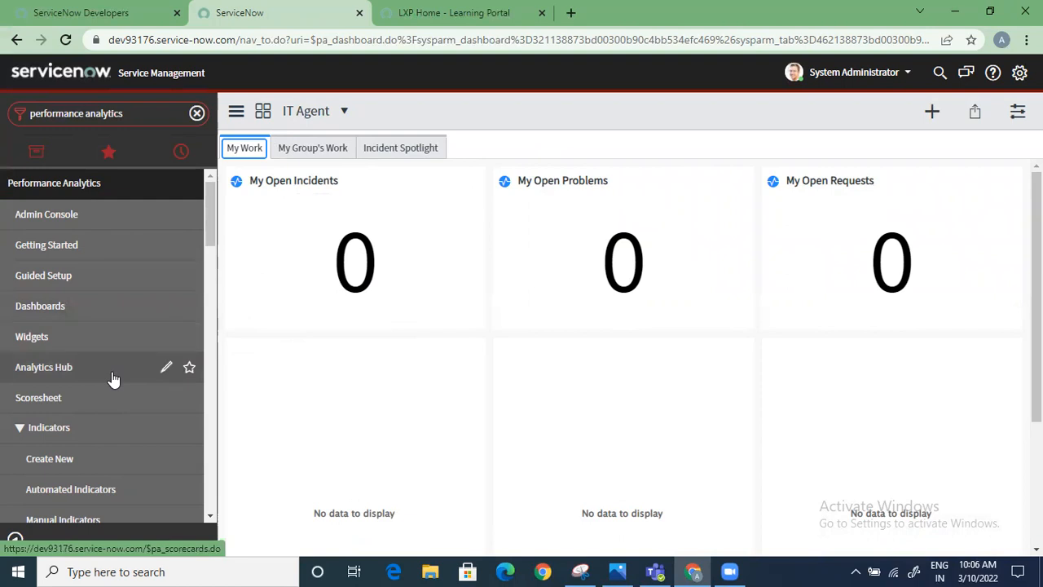
Look through the Performance Analytics modules from Indicators, Breakdowns and Sources down to Troubleshooting
scroll(114, 379, down, 2)
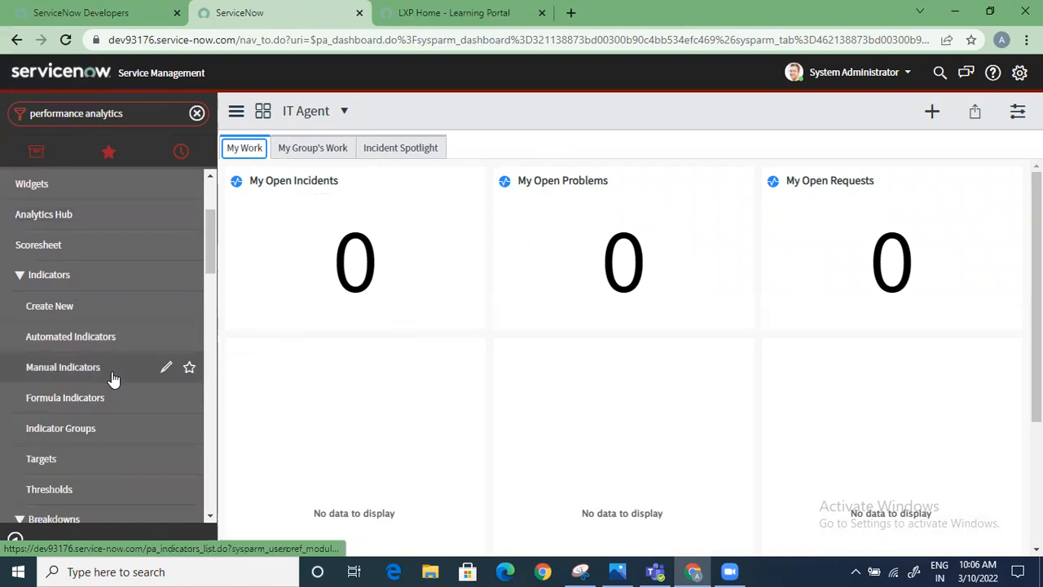
scroll(114, 379, down, 2)
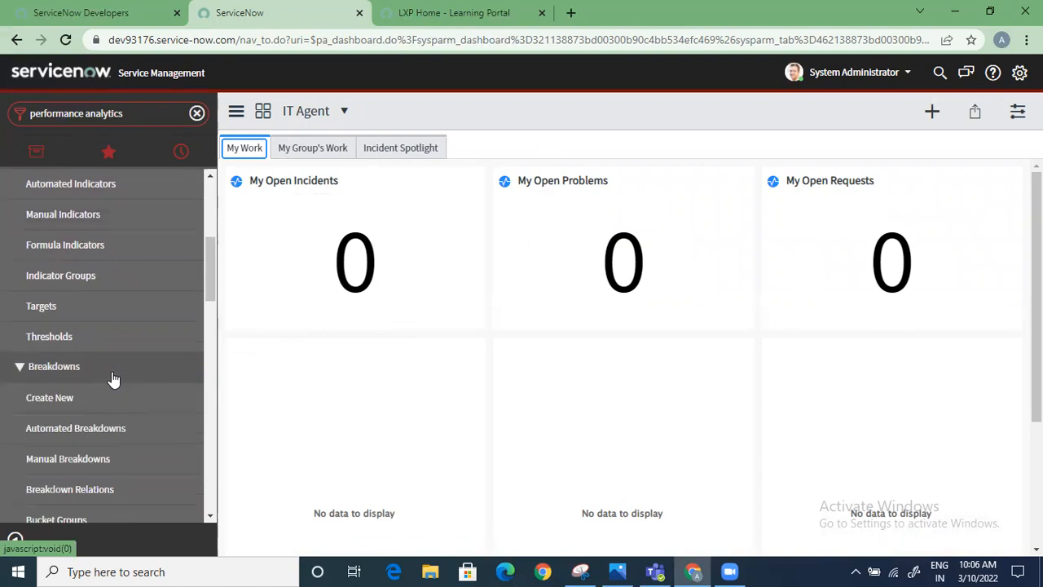
scroll(114, 379, down, 3)
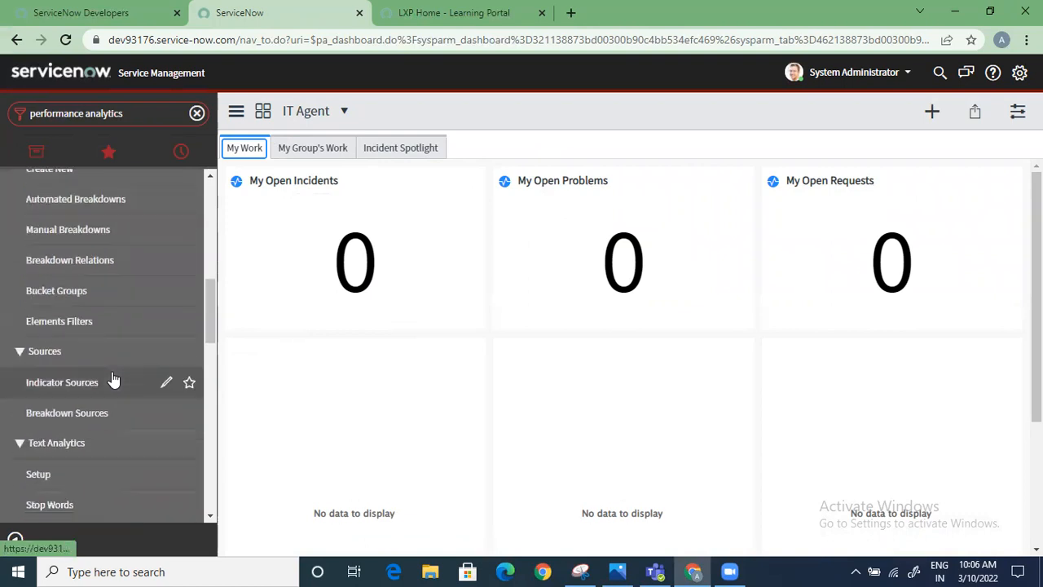
scroll(114, 378, down, 1)
scroll(114, 379, down, 5)
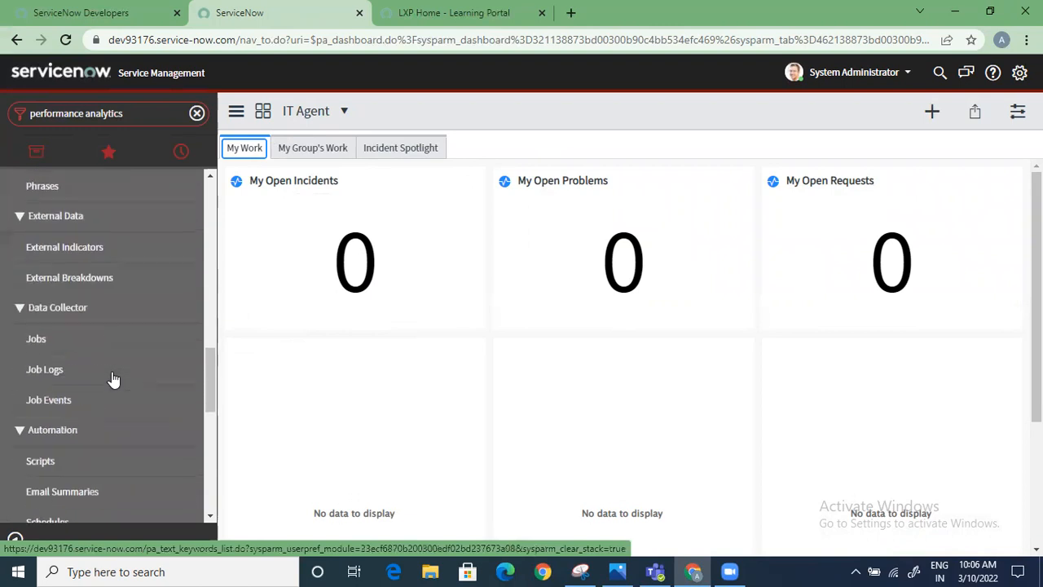
scroll(114, 379, down, 3)
scroll(114, 379, down, 5)
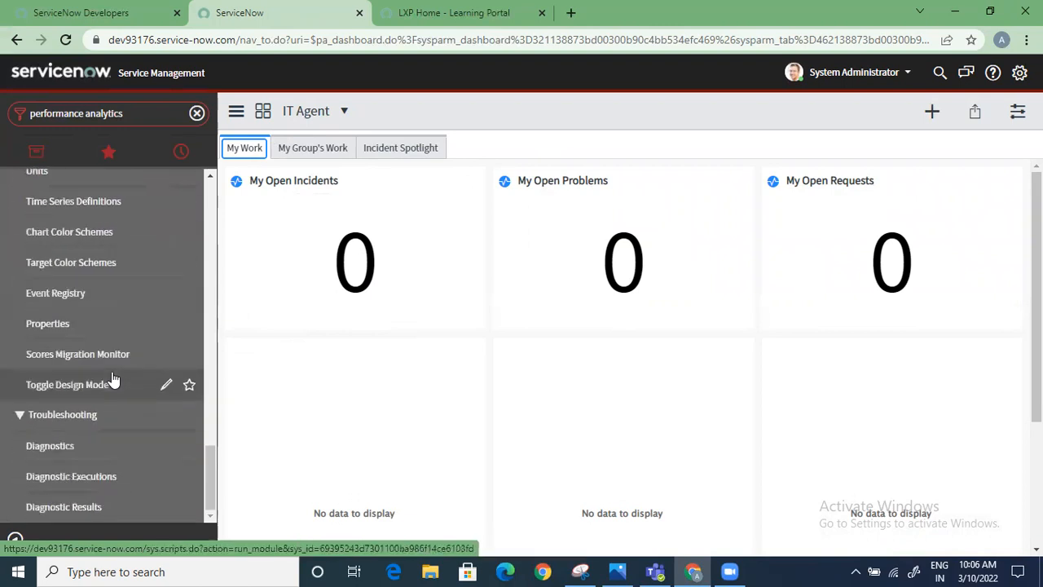
scroll(114, 378, up, 10)
scroll(114, 379, up, 10)
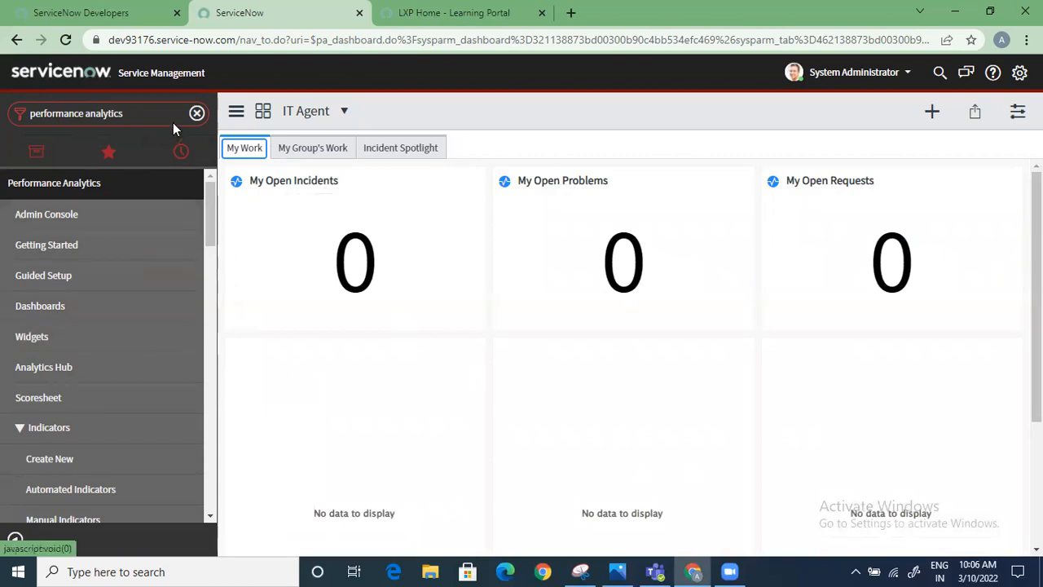
Clear the navigator filter and open the second Home entry from the favorites
click(196, 113)
click(108, 152)
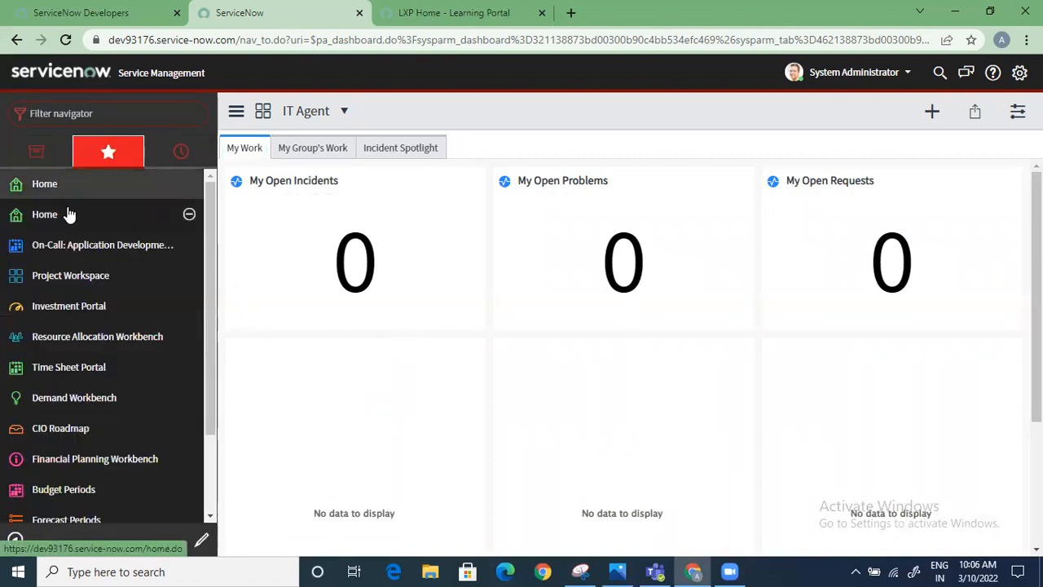
click(70, 213)
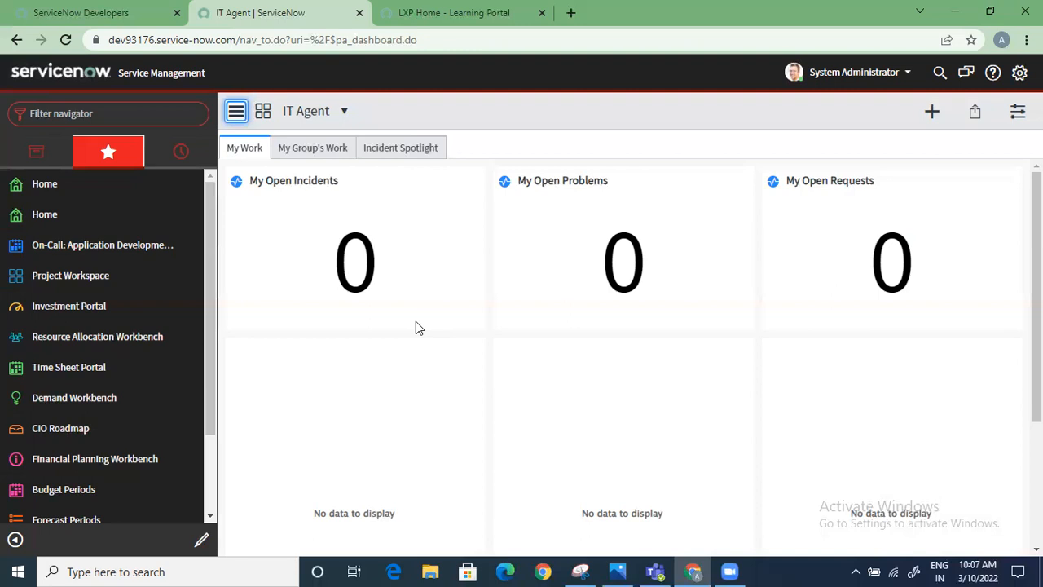
Filter the navigator by "report" and start creating a new report from the Reports application
click(102, 118)
text(ieport)
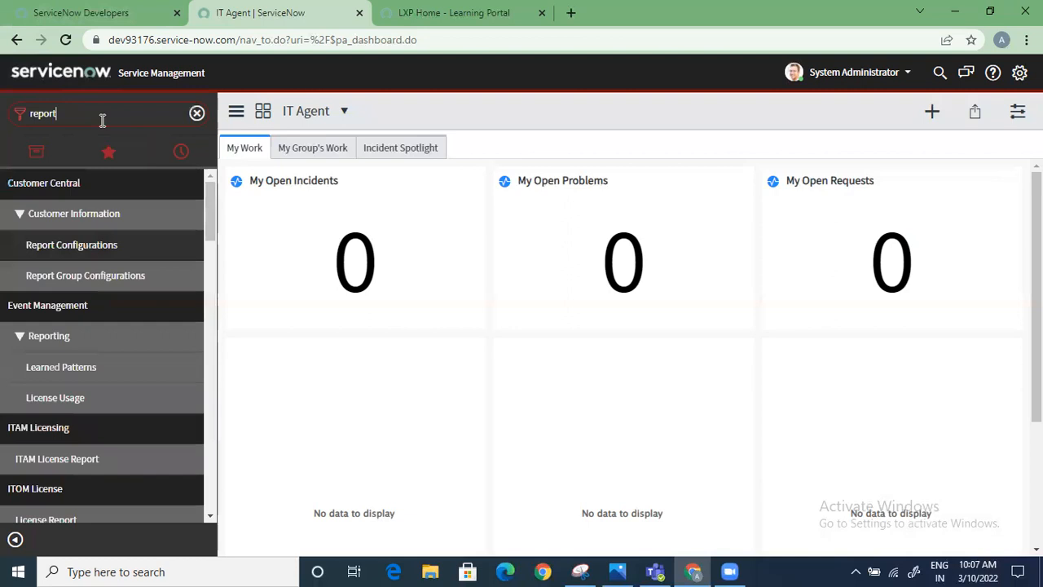
scroll(114, 465, down, 1)
scroll(115, 464, down, 9)
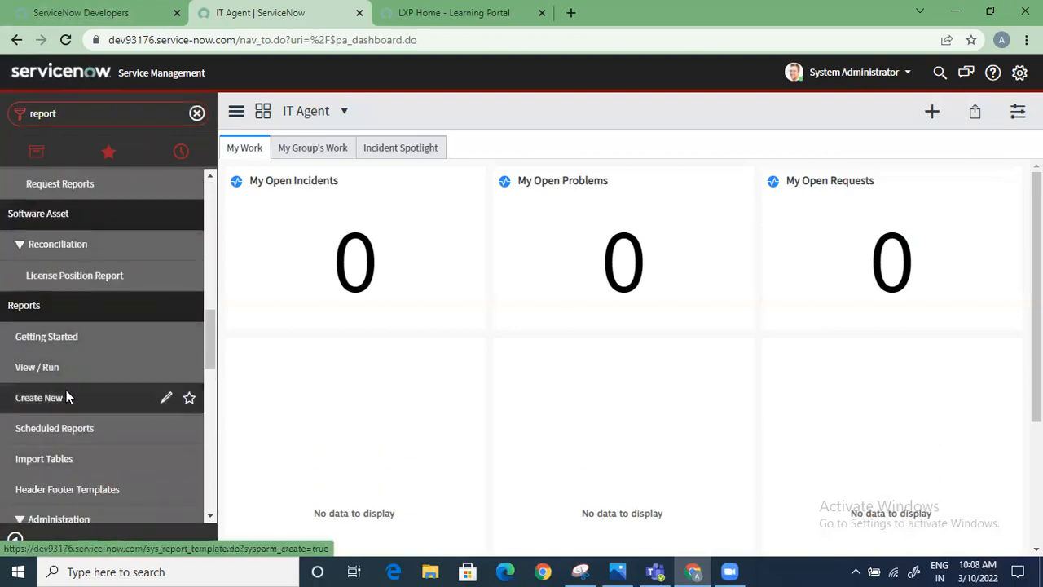
click(66, 394)
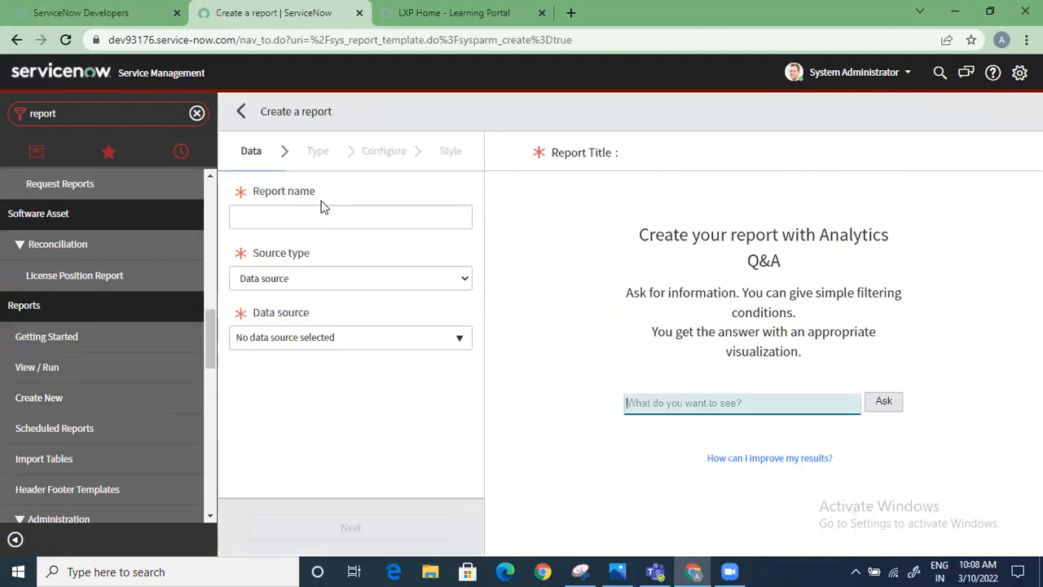
Name the new report "Incident Trend Report"
click(318, 216)
text(Incid)
text(ent Trend Reo)
text(irt)
key(BackSpace)
key(BackSpace)
key(BackSpace)
key(BackSpace)
text(port)
Set the report's source type to Table with the Incident [incident] table, and continue to the visualization types
click(343, 277)
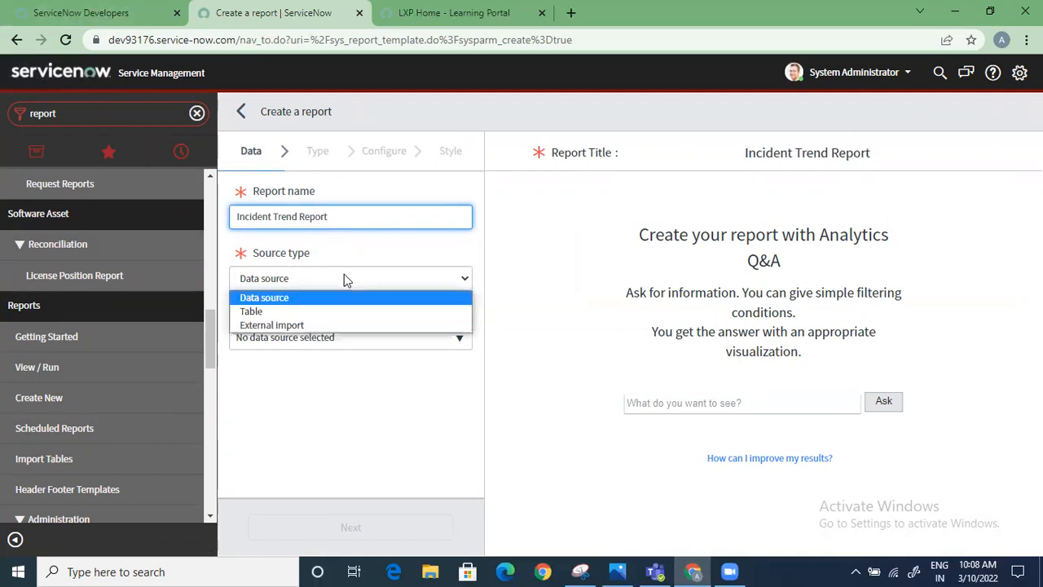
click(314, 310)
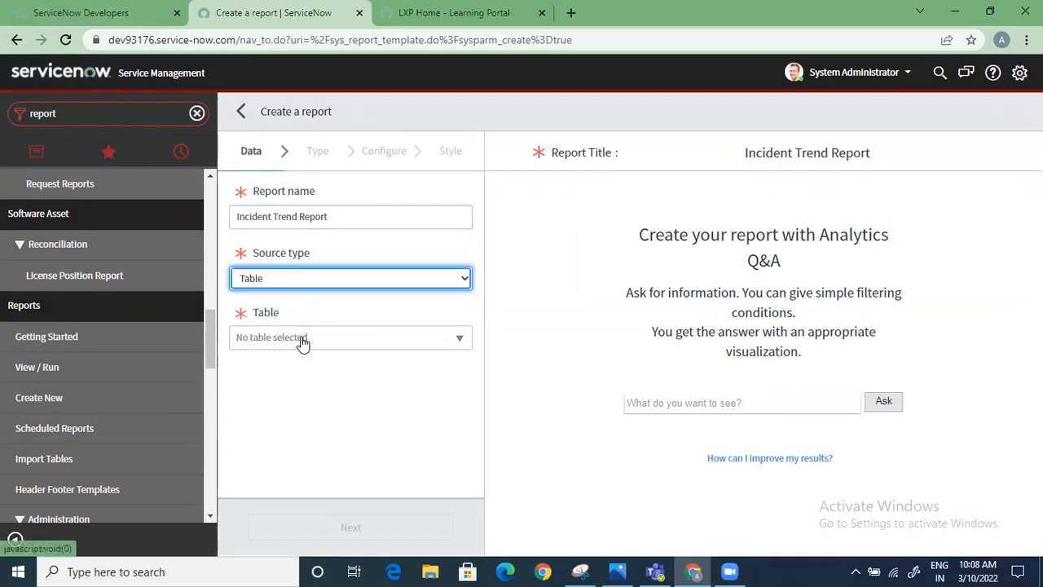
click(302, 337)
text(incident)
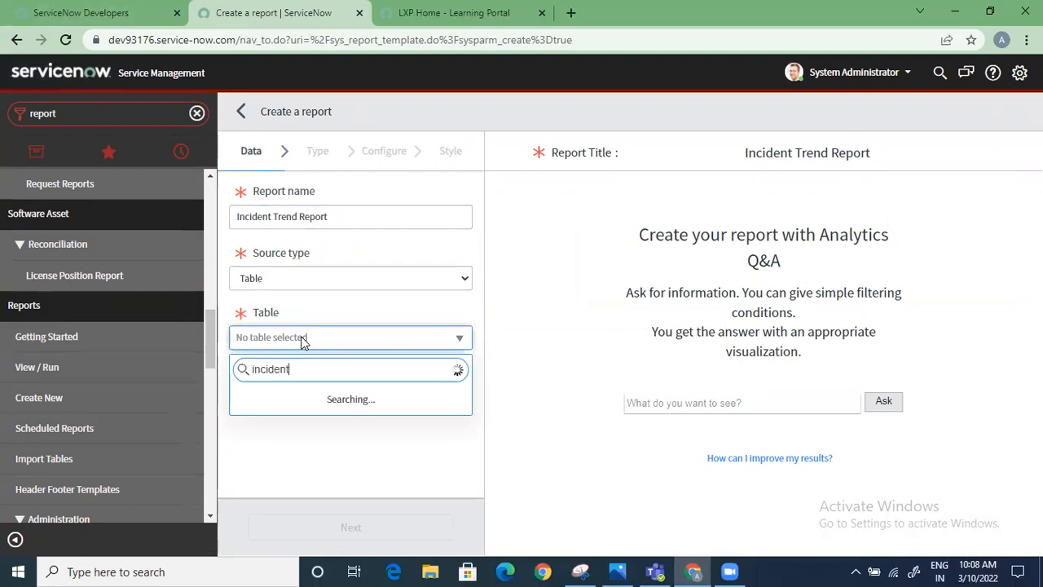
click(317, 399)
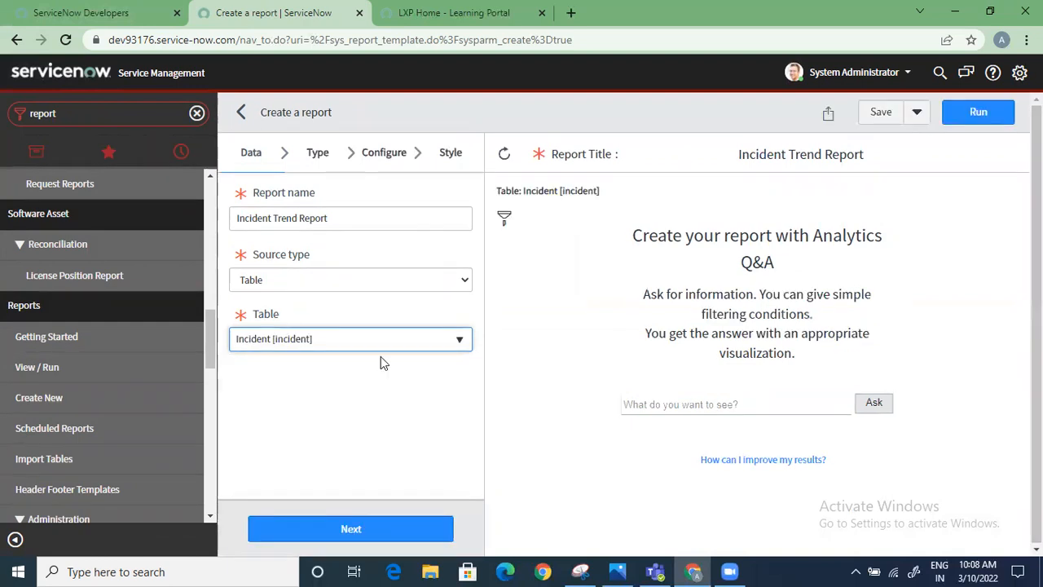
click(364, 530)
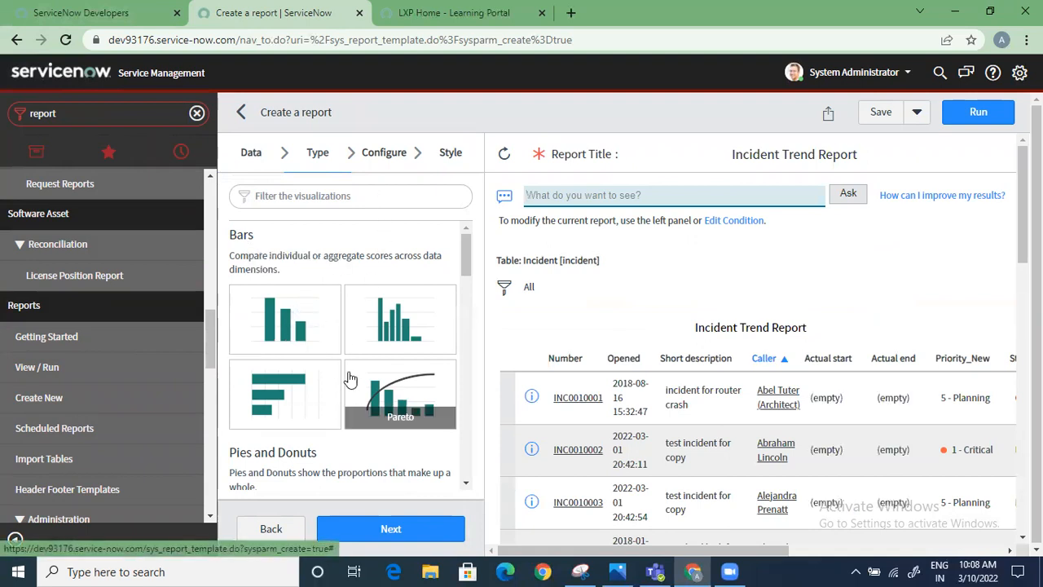
Choose the Line visualization among the time-based chart types and continue to the report's configuration
scroll(318, 383, down, 5)
scroll(326, 440, down, 3)
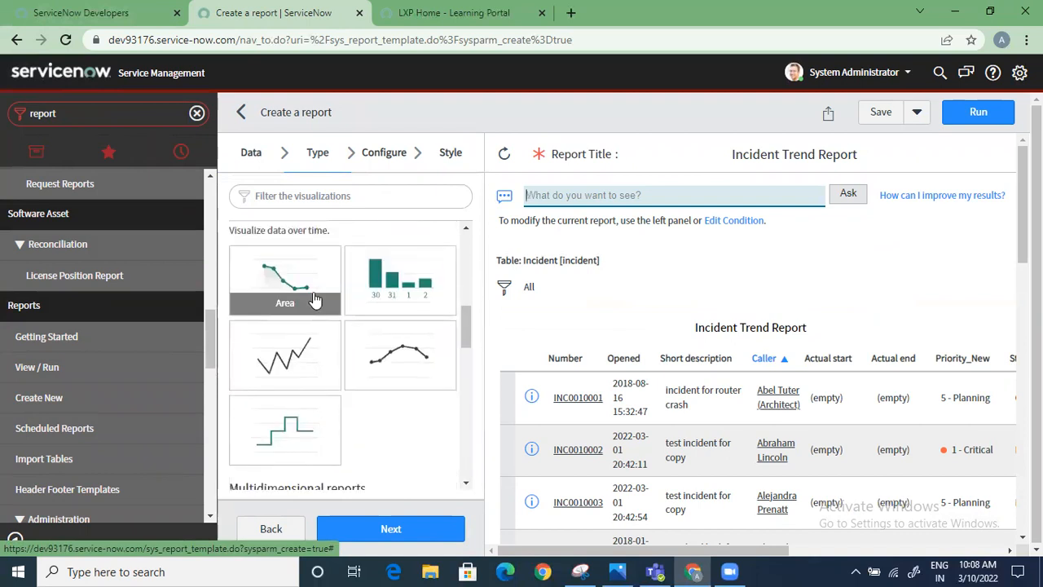
click(305, 360)
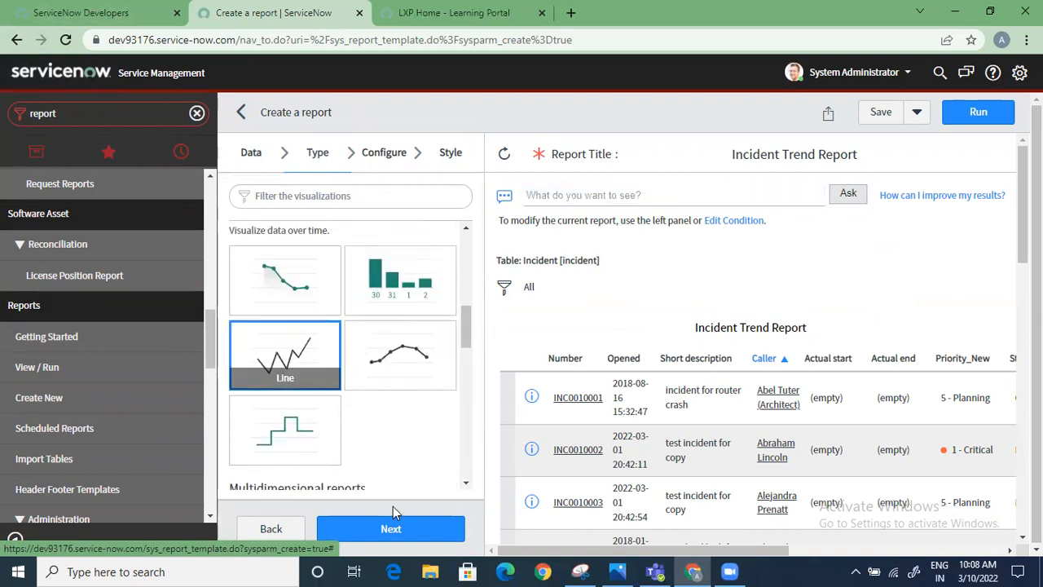
click(395, 528)
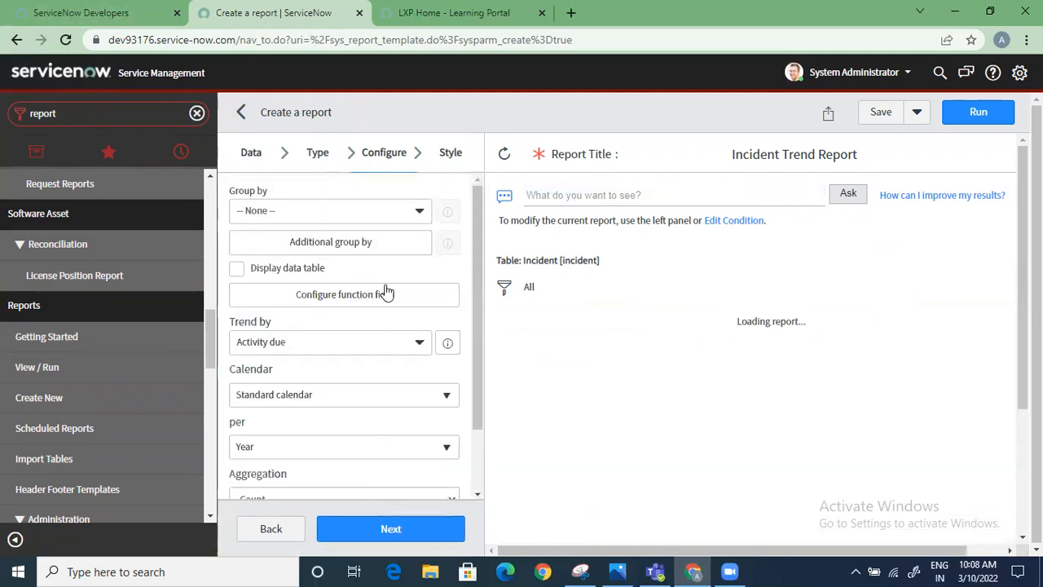
Group the Incident Trend Report by the Created field
click(390, 215)
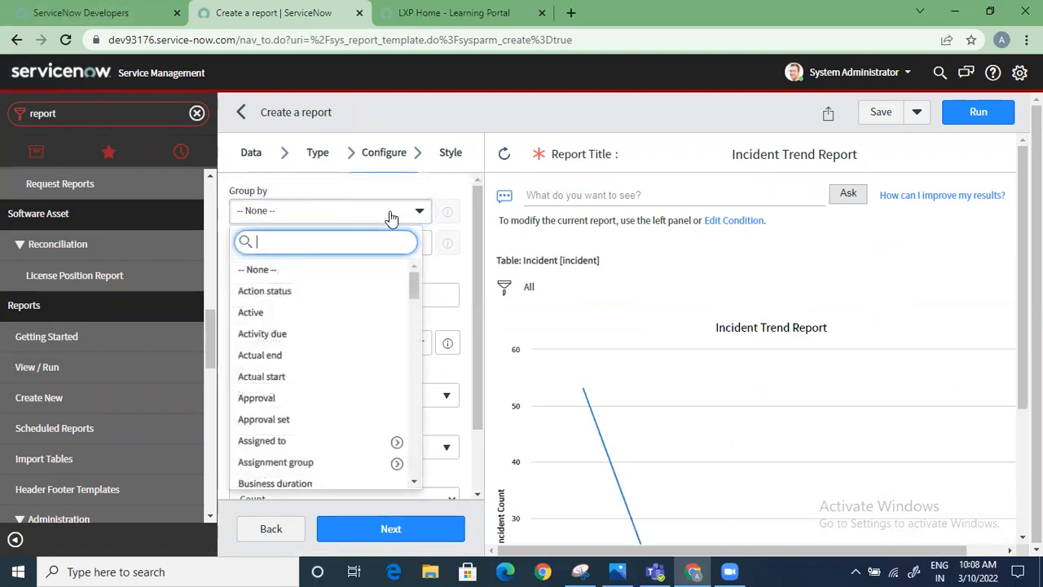
text(crea)
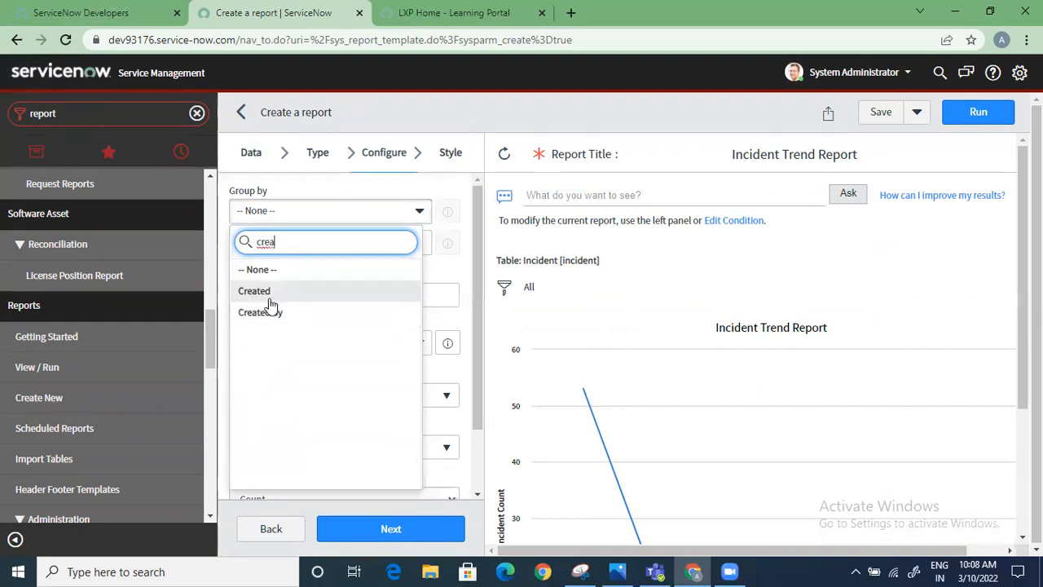
click(271, 296)
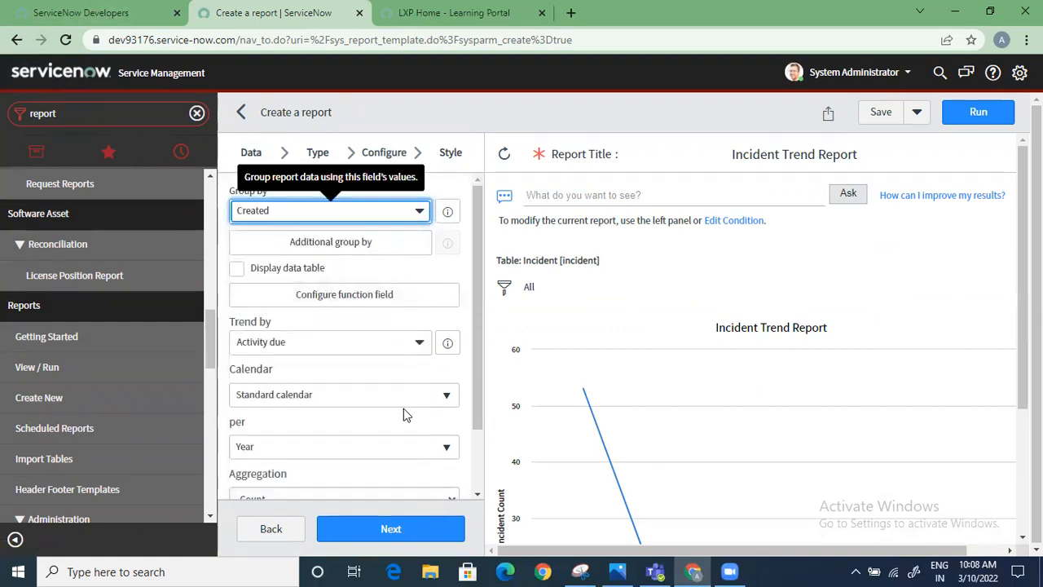
Set the report to trend by Created per Month
click(363, 349)
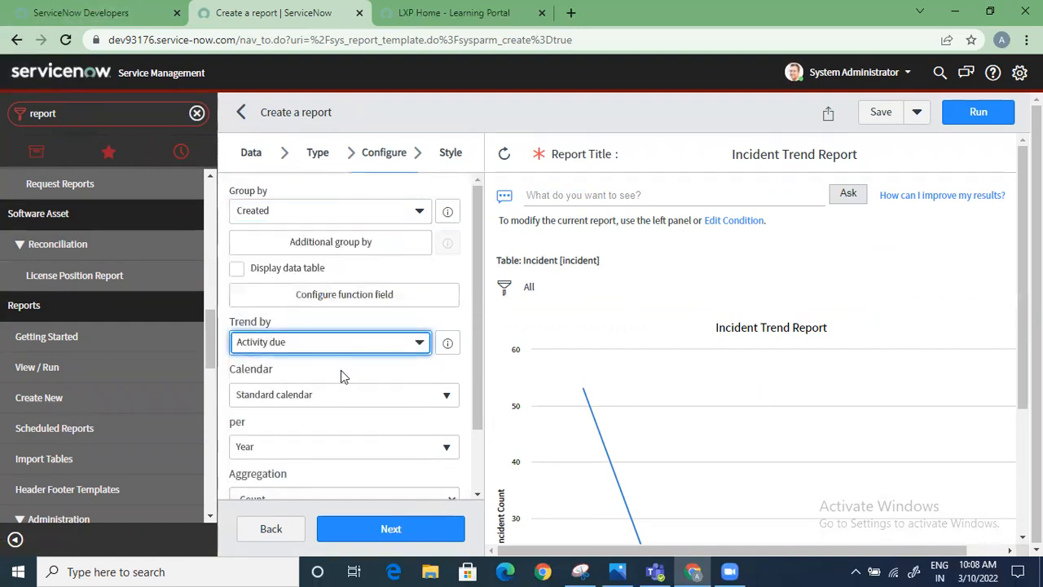
click(332, 348)
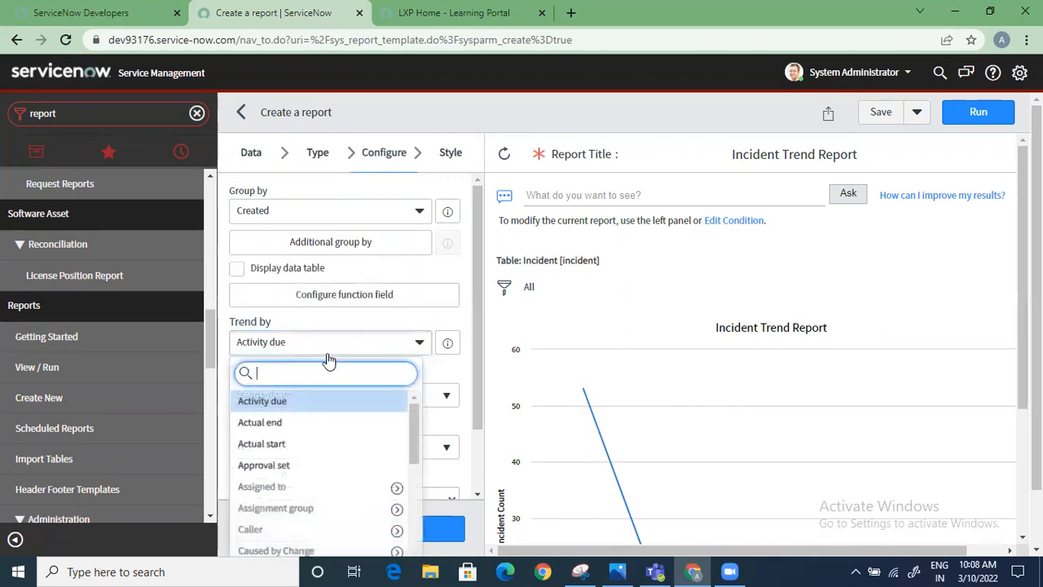
text(cre)
click(303, 422)
scroll(318, 420, down, 1)
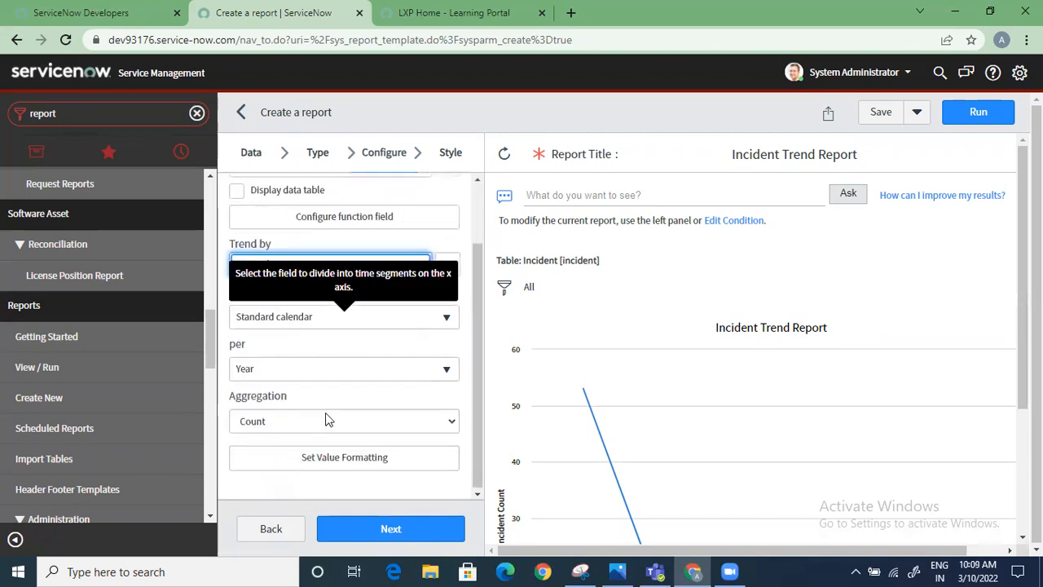
click(293, 375)
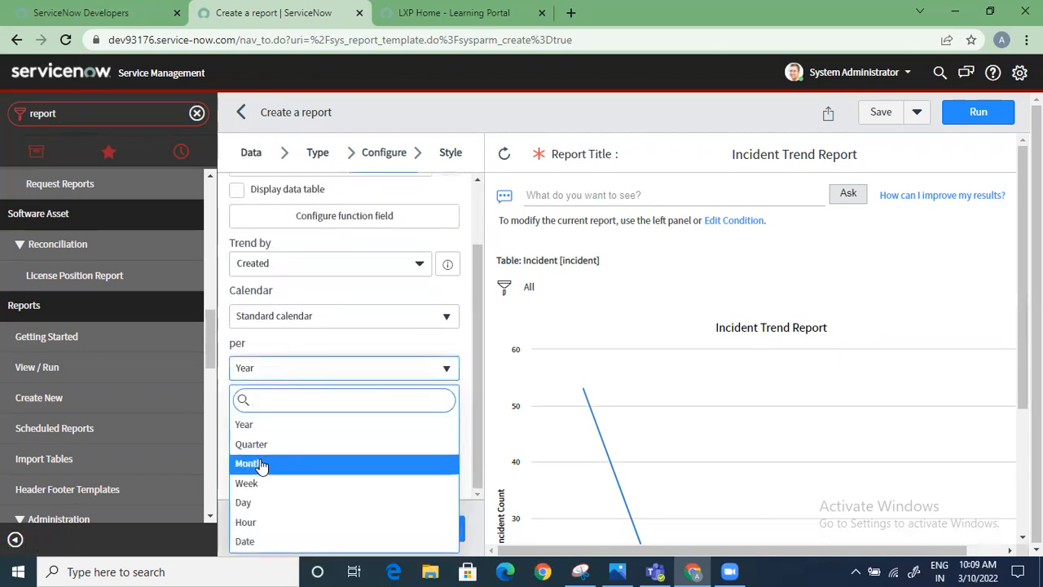
click(259, 464)
scroll(324, 427, up, 1)
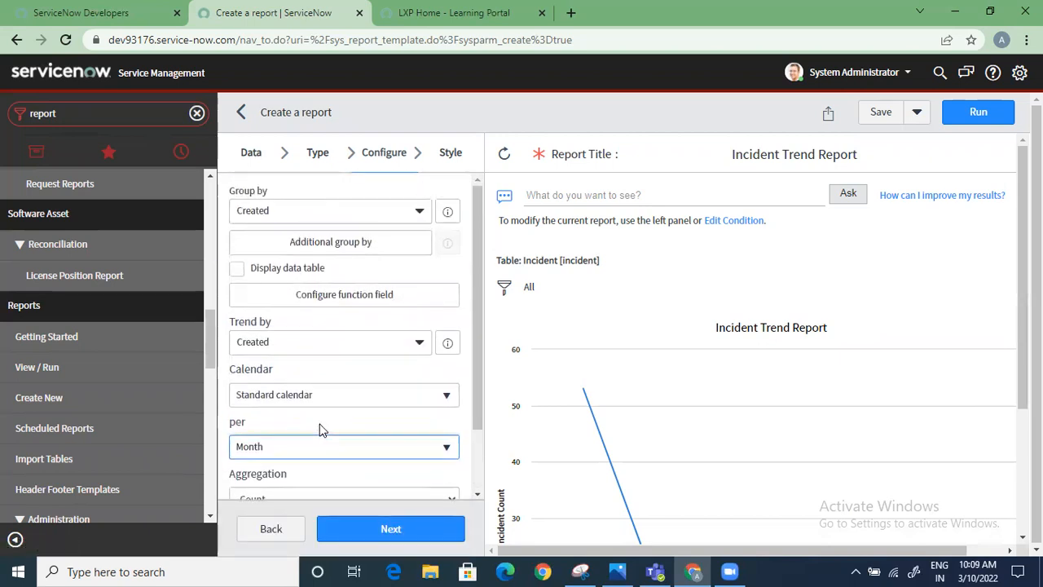
Group the Incident Trend Report by Assigned to and continue to the style settings to view the trend lines per assignee
click(306, 213)
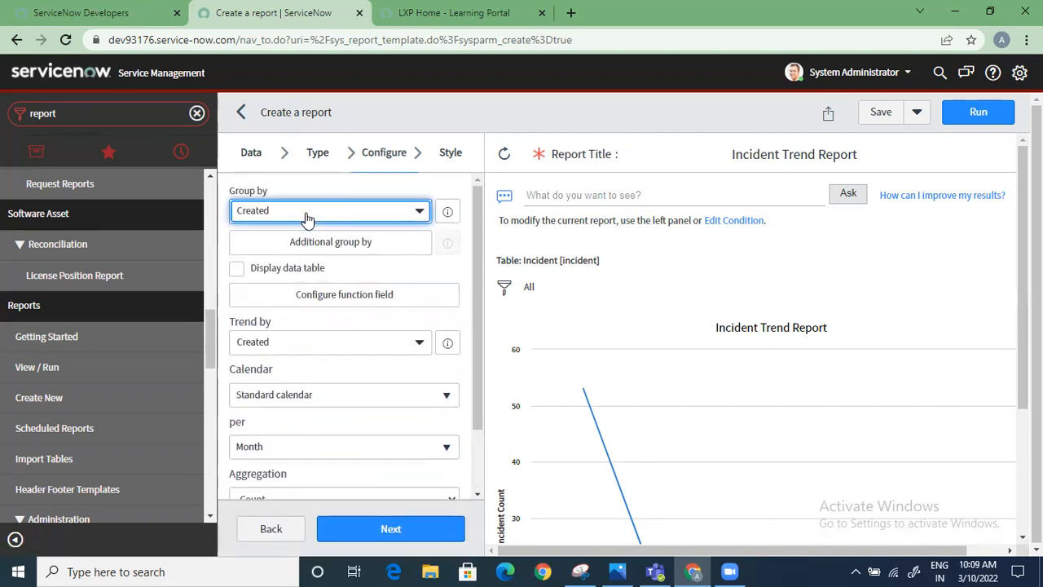
click(367, 209)
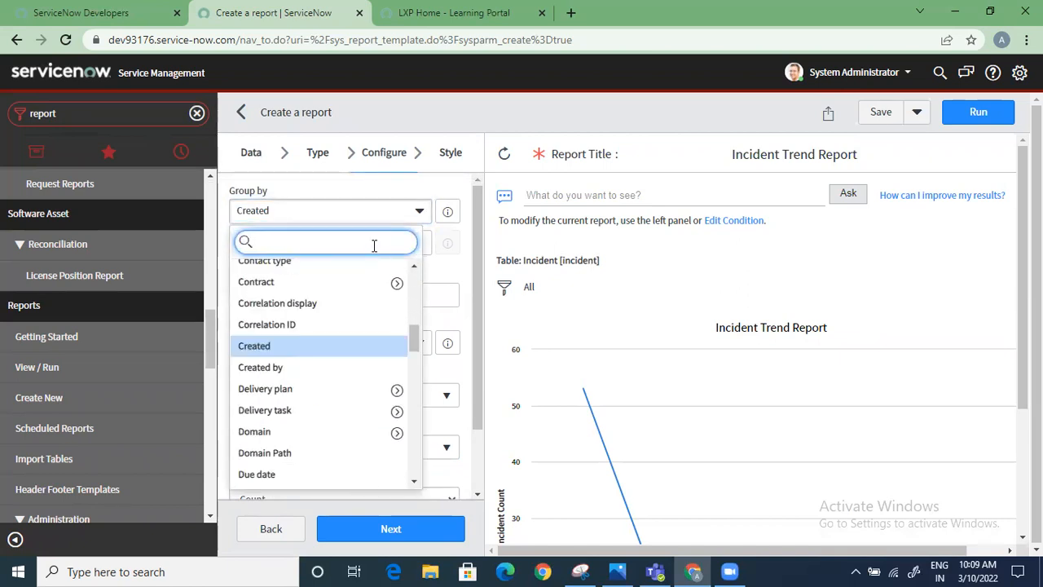
text(ass)
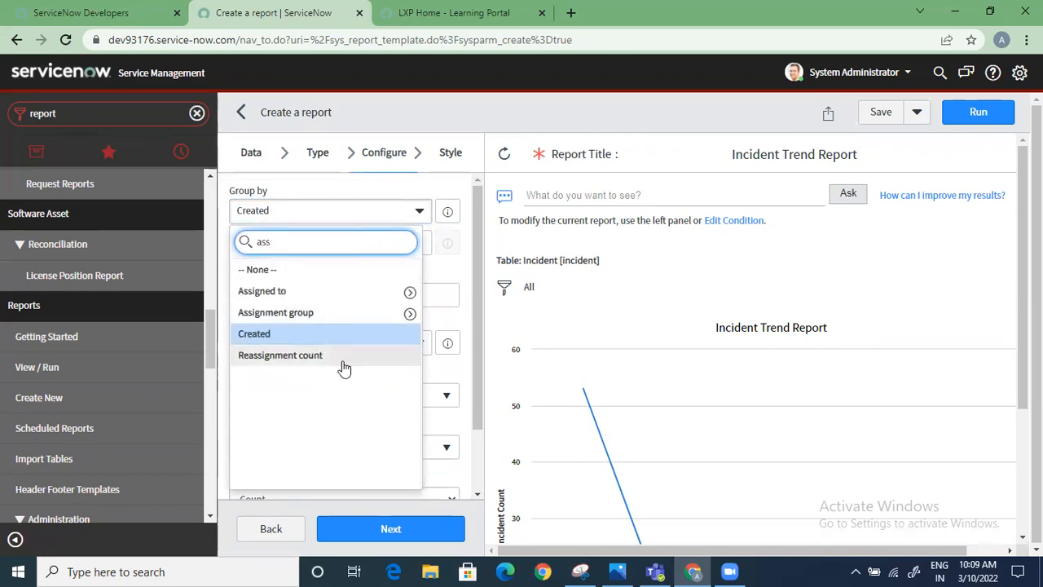
click(281, 291)
scroll(394, 440, down, 1)
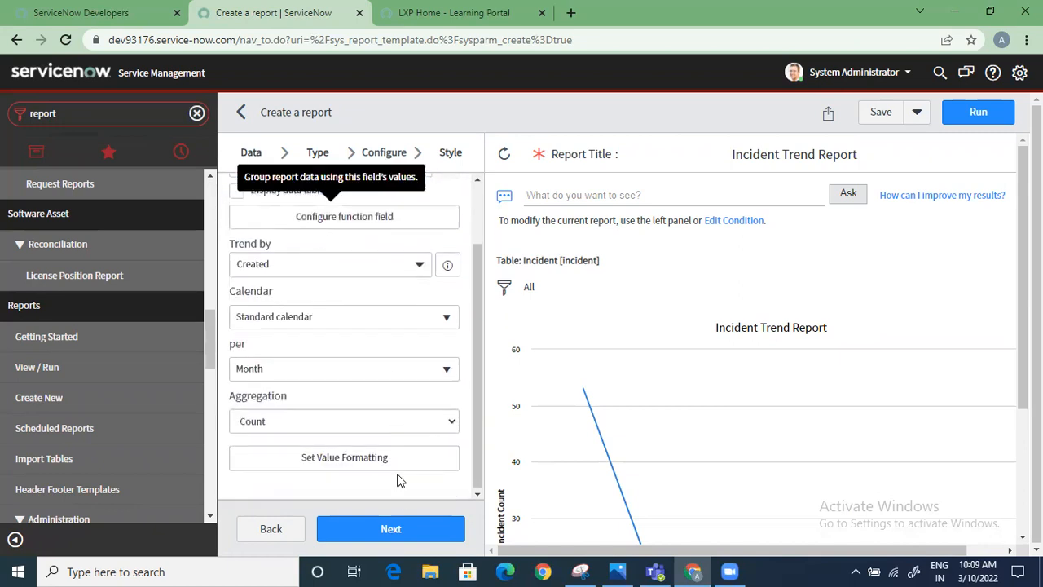
click(411, 529)
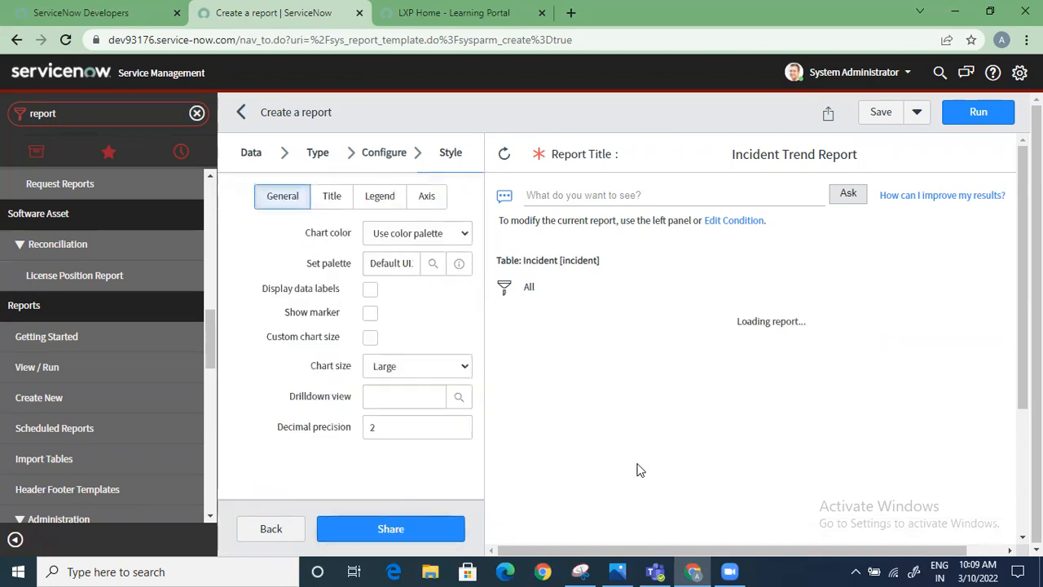
scroll(823, 480, down, 1)
scroll(833, 509, down, 1)
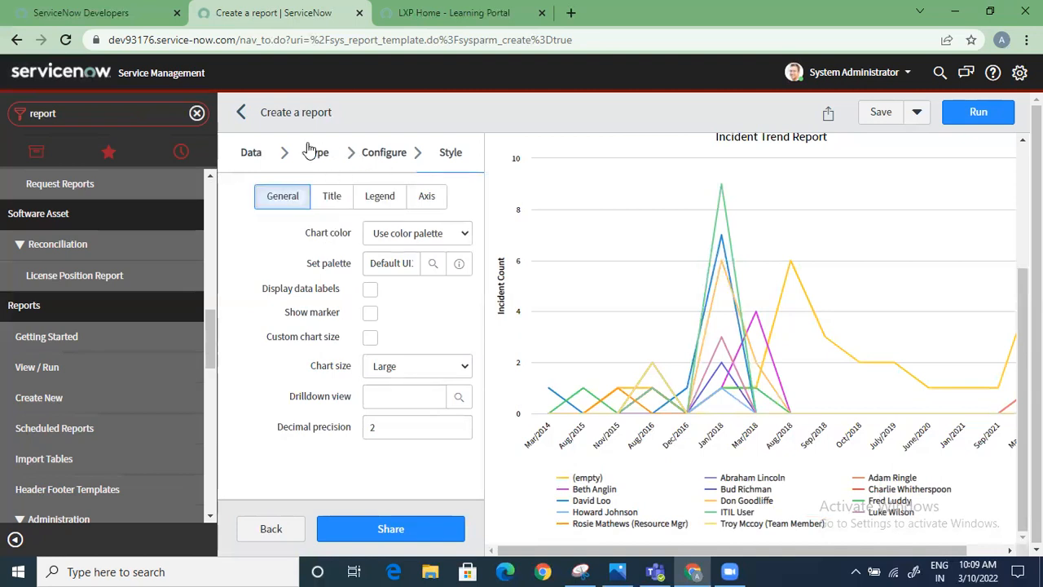
Set the report's grouping to None and review the single monthly trend line, staying in the report editor
click(386, 156)
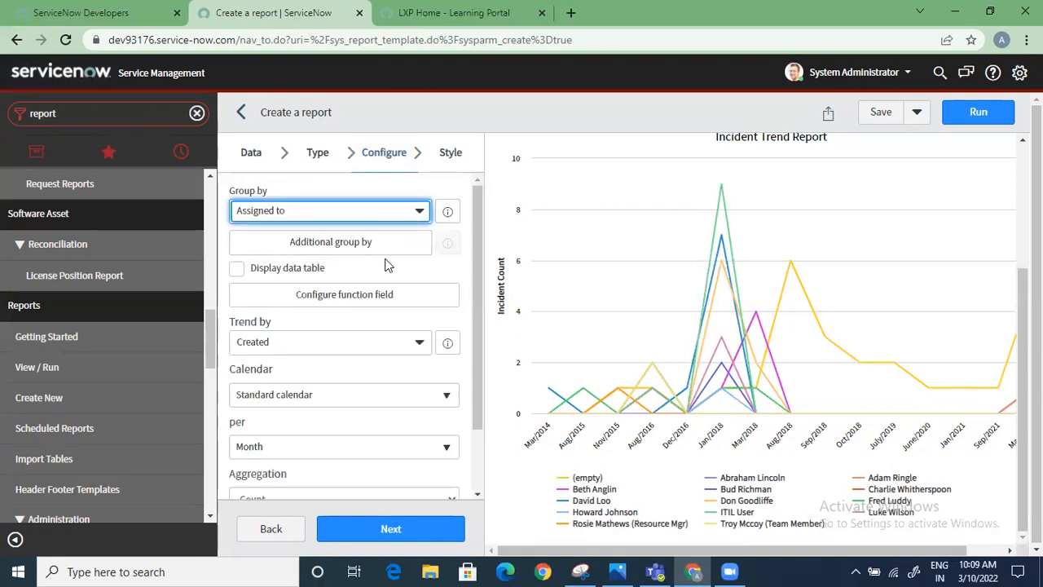
click(421, 217)
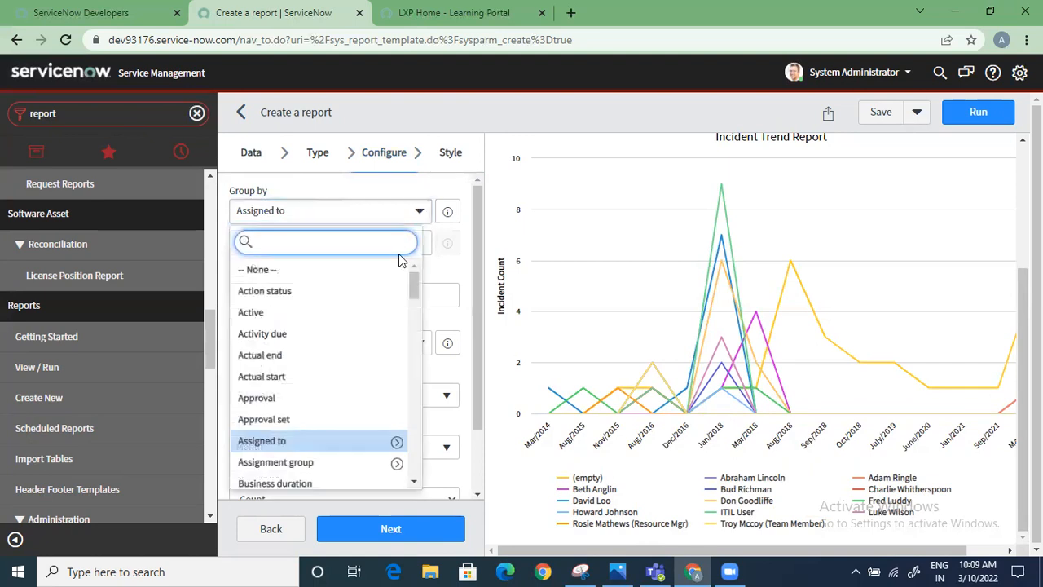
click(281, 269)
click(391, 529)
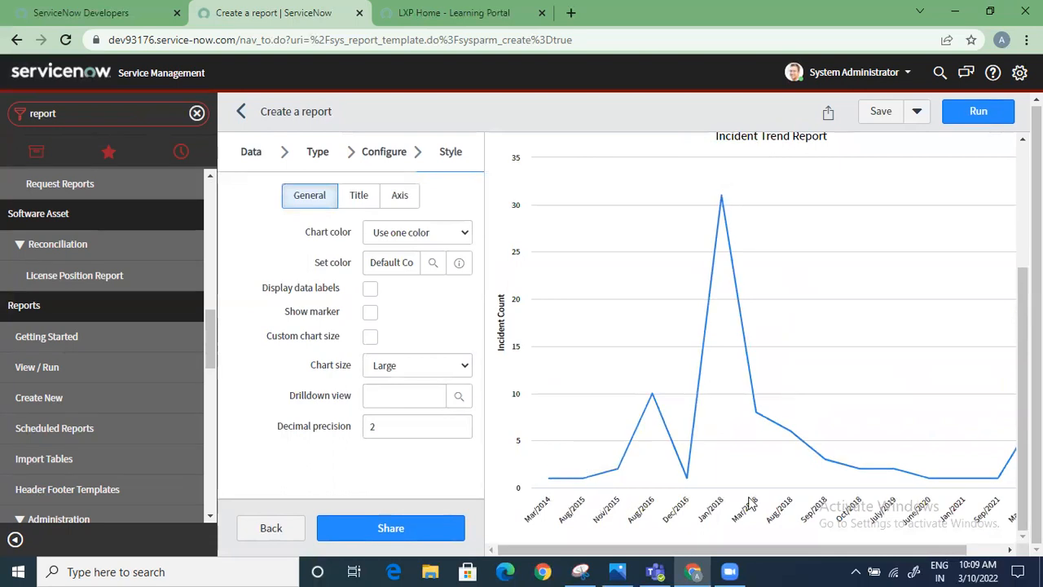
click(1012, 550)
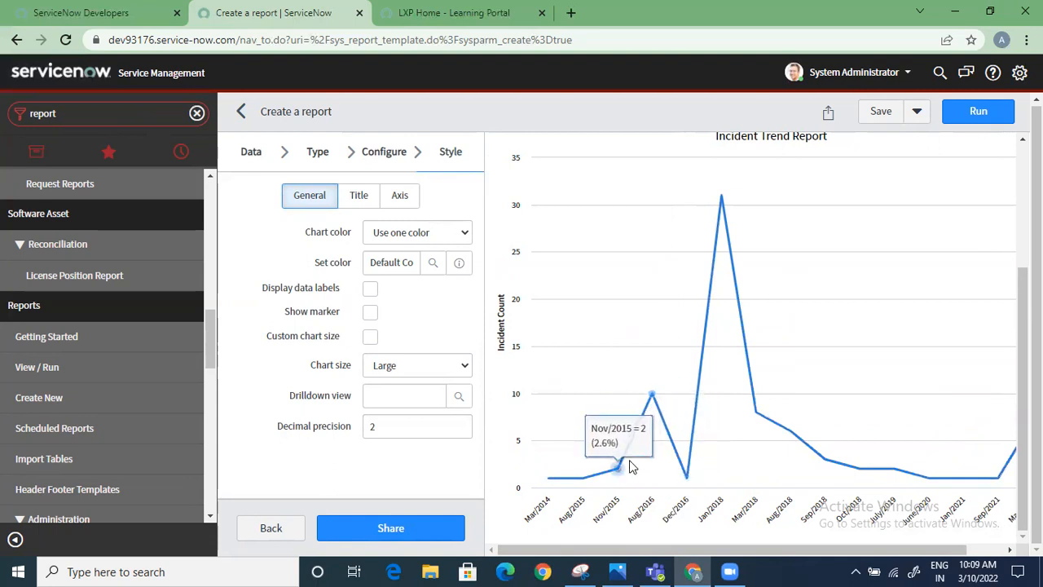
scroll(629, 466, up, 3)
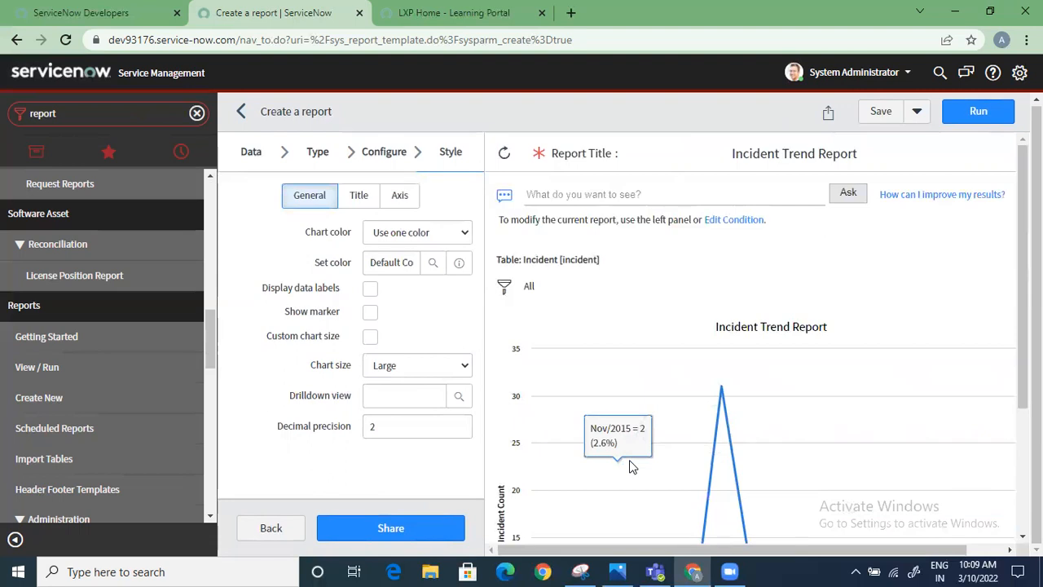
scroll(628, 489, down, 5)
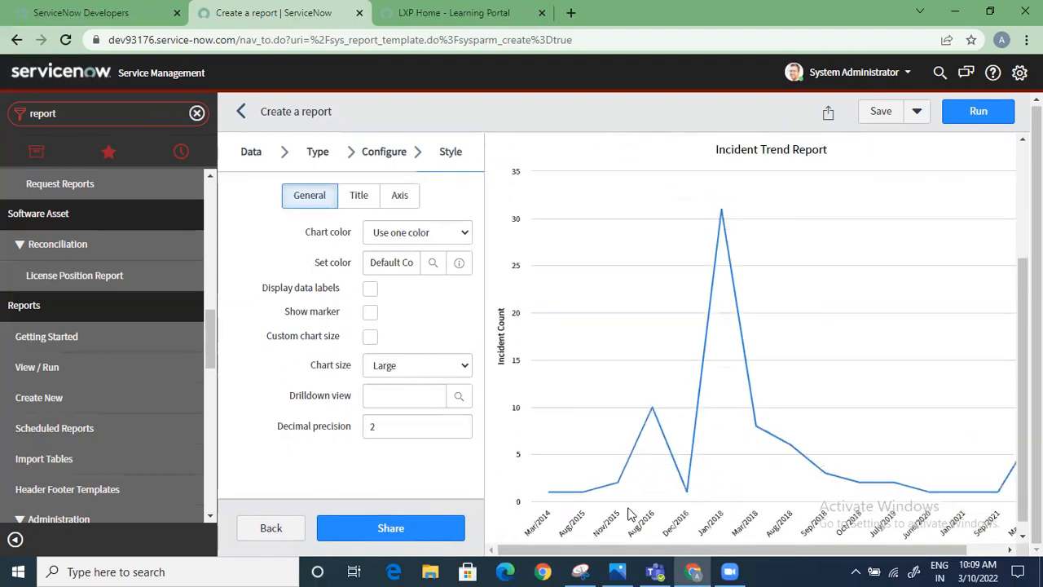
scroll(634, 495, up, 5)
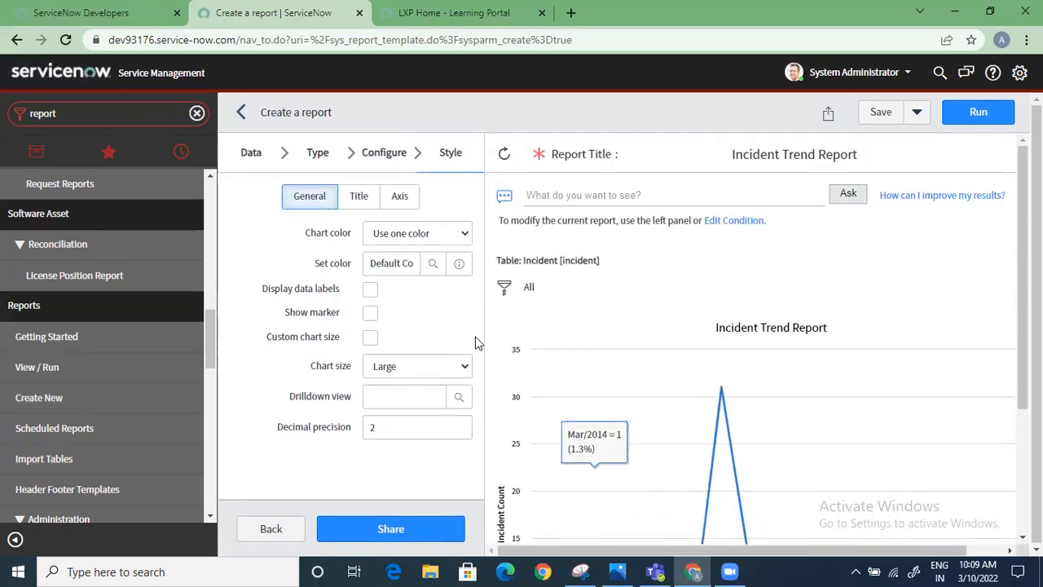
click(247, 118)
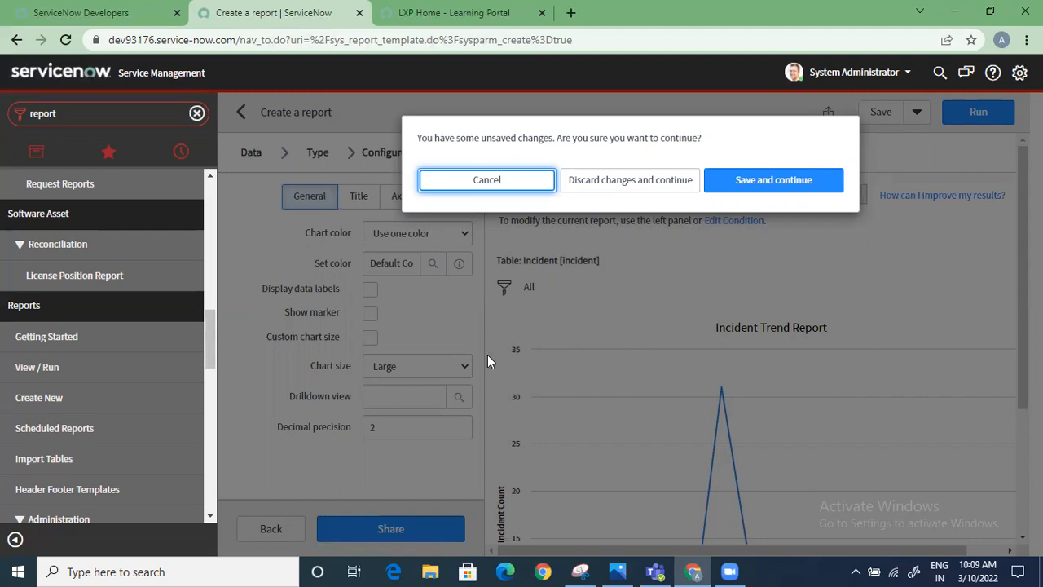
click(513, 185)
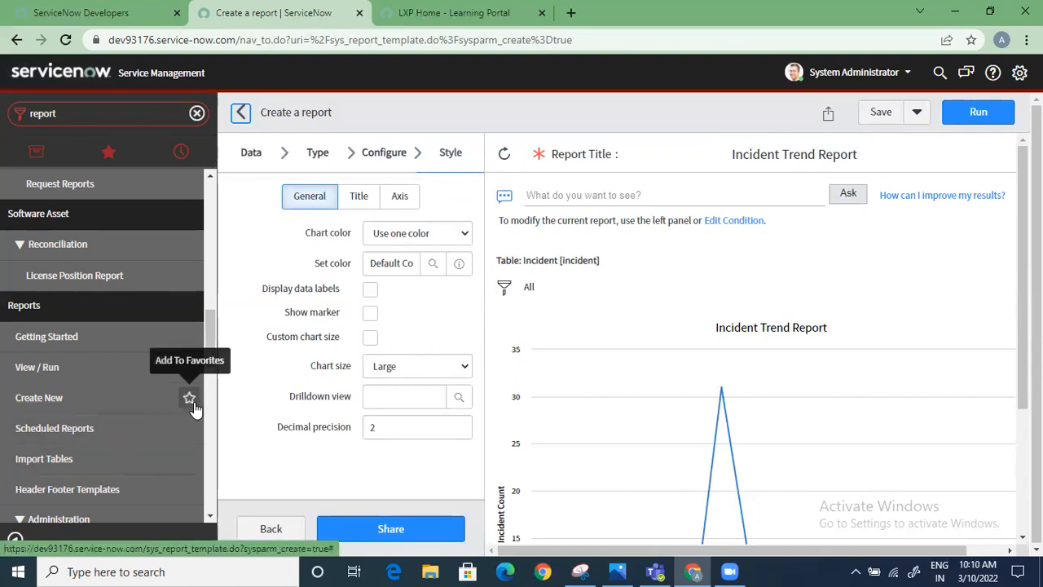
Clear the navigator filter to list all applications, and check the course content image in Photos before returning to ServiceNow
click(189, 398)
click(196, 113)
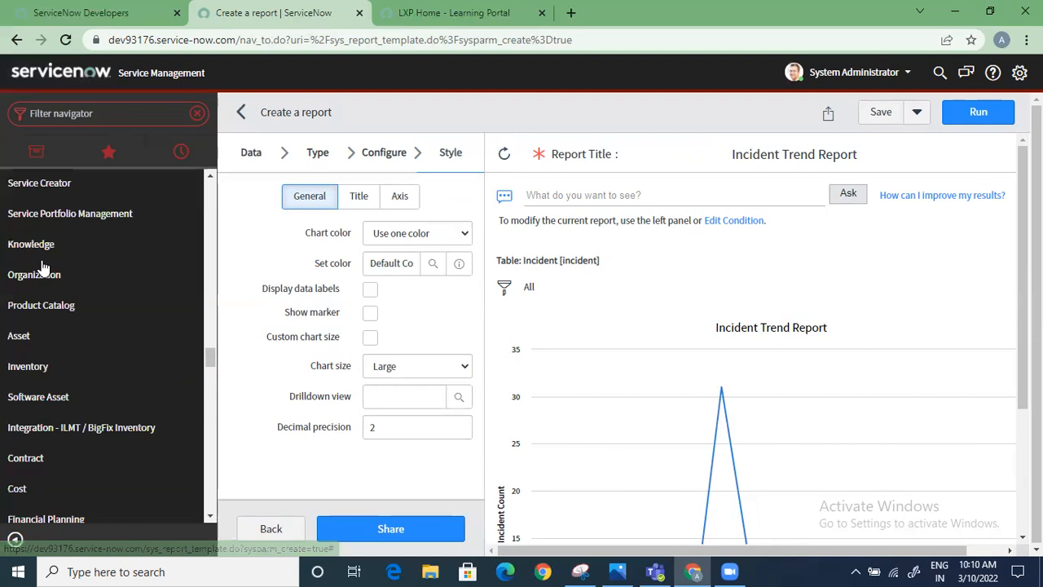
click(106, 157)
click(36, 151)
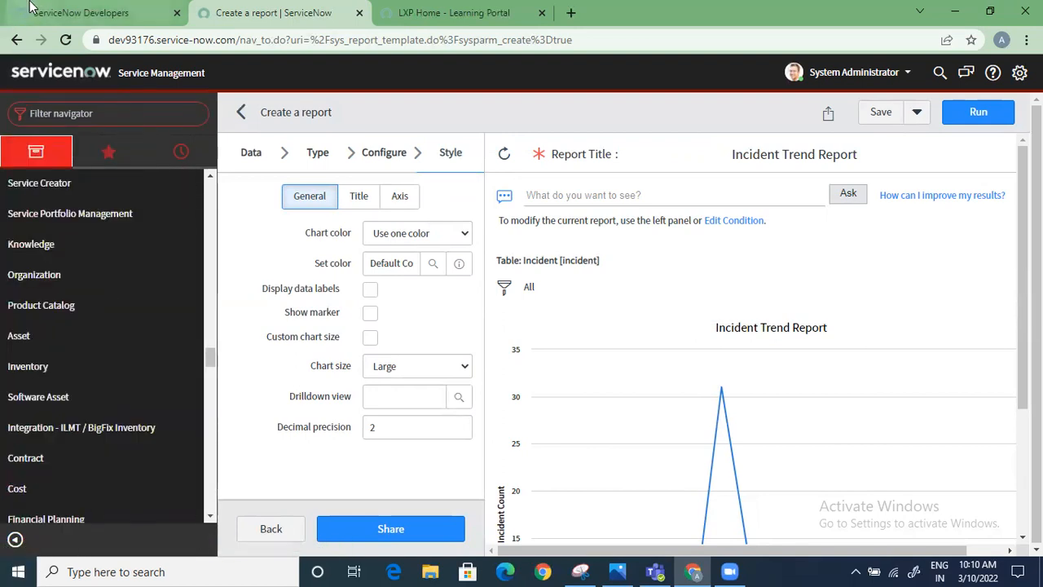
click(617, 571)
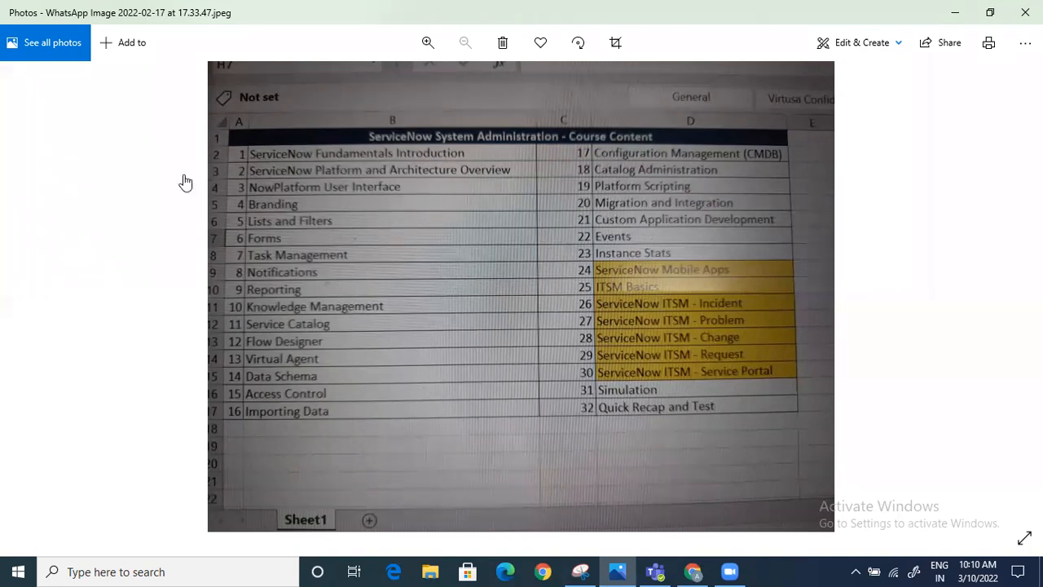
key(alt+Tab)
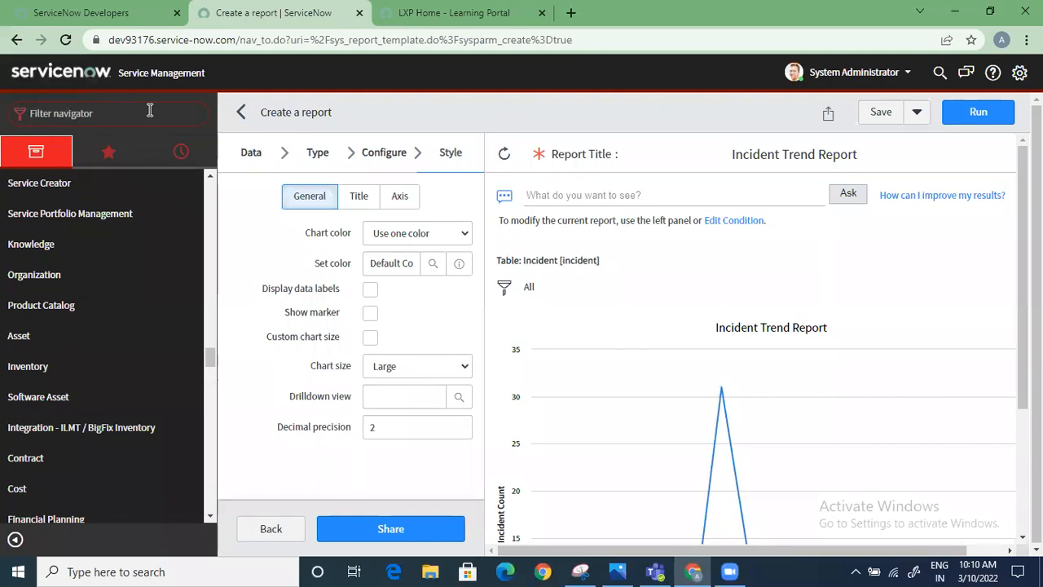
Filter the navigator for knowledge and open the list of all knowledge articles
text(knowledge)
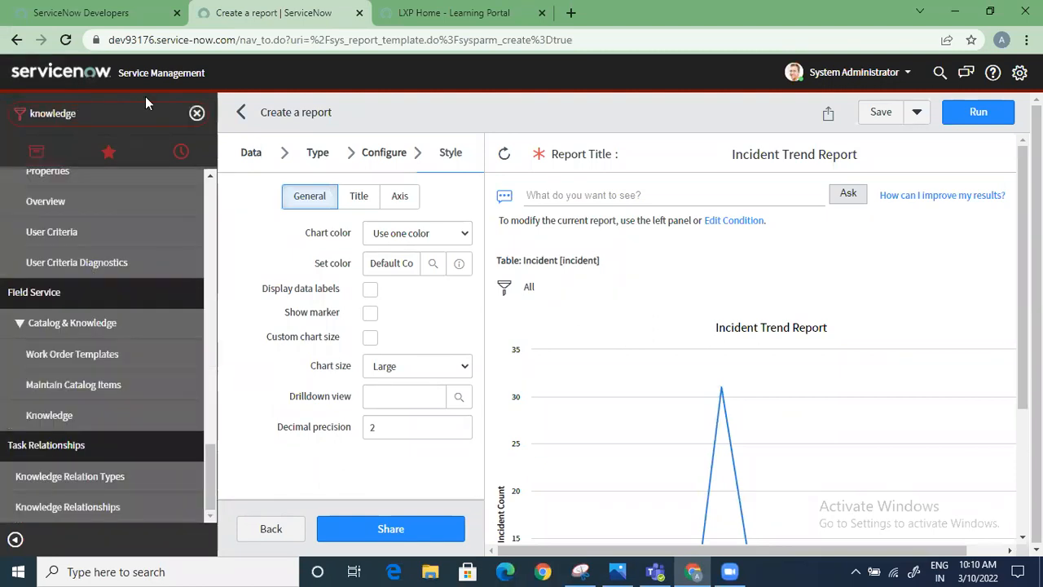
scroll(129, 330, up, 10)
scroll(130, 329, up, 1)
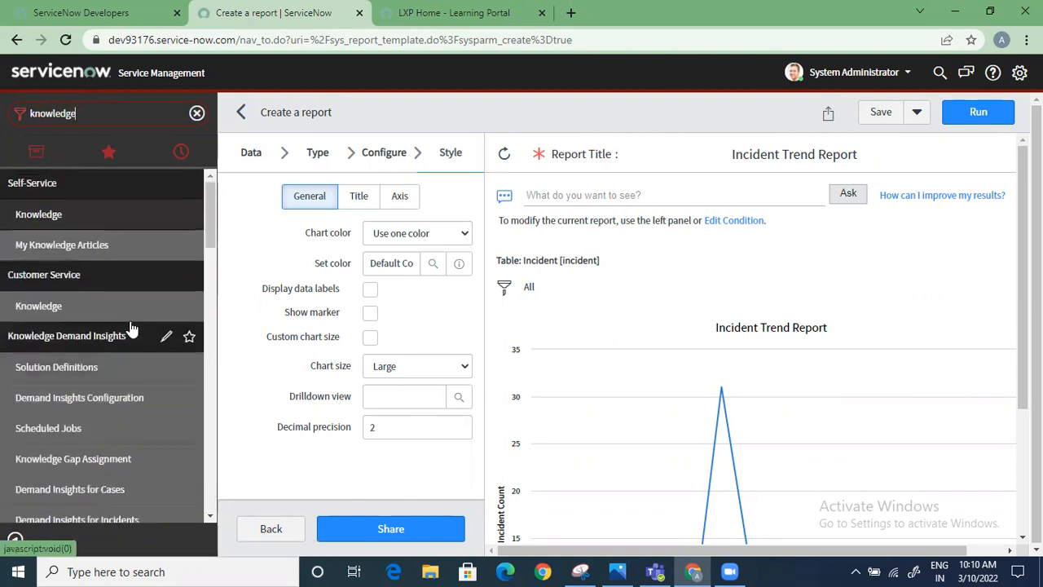
scroll(132, 327, down, 2)
scroll(75, 380, down, 8)
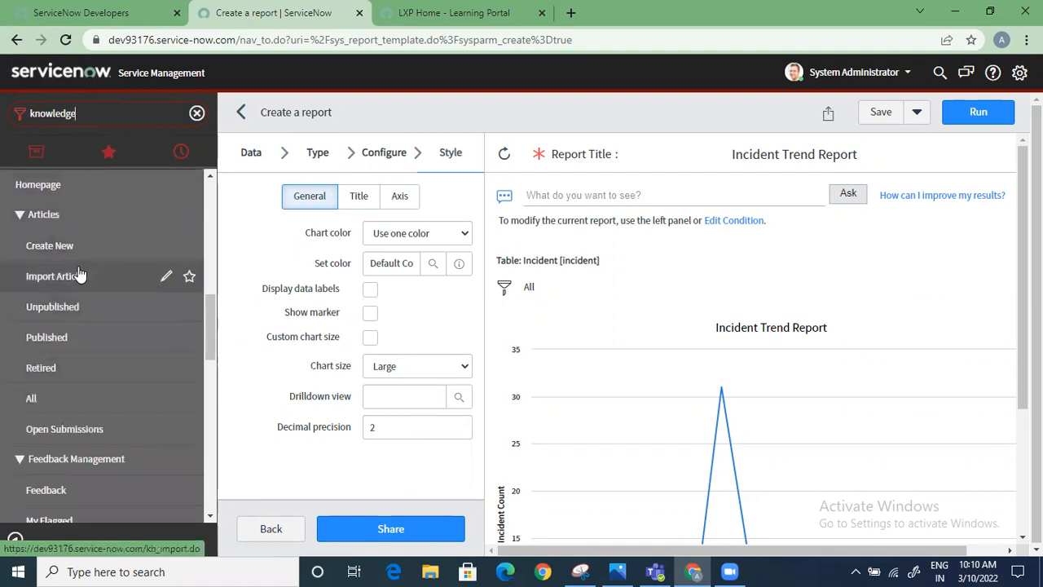
scroll(75, 274, up, 2)
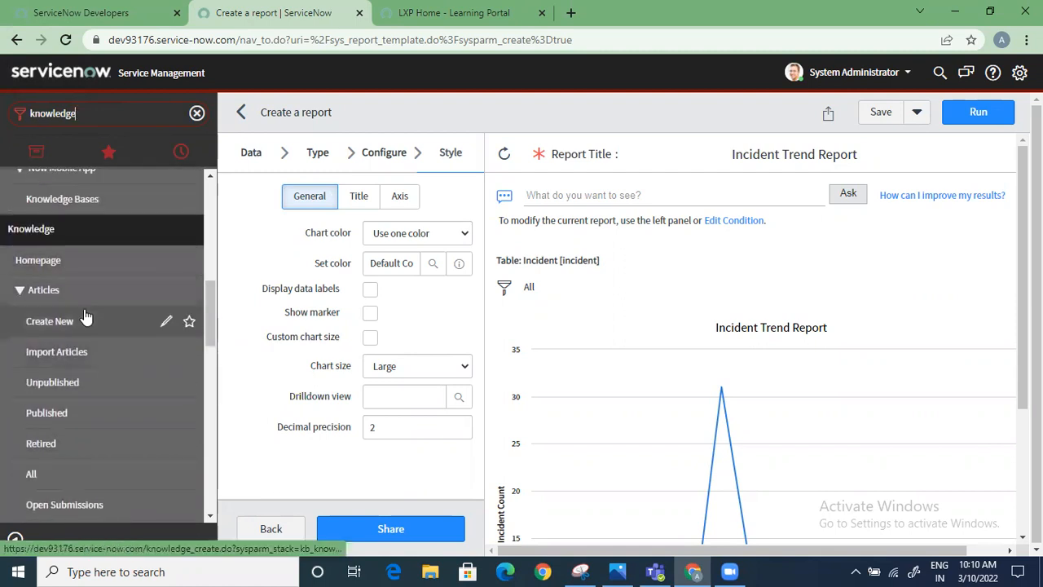
scroll(85, 317, down, 2)
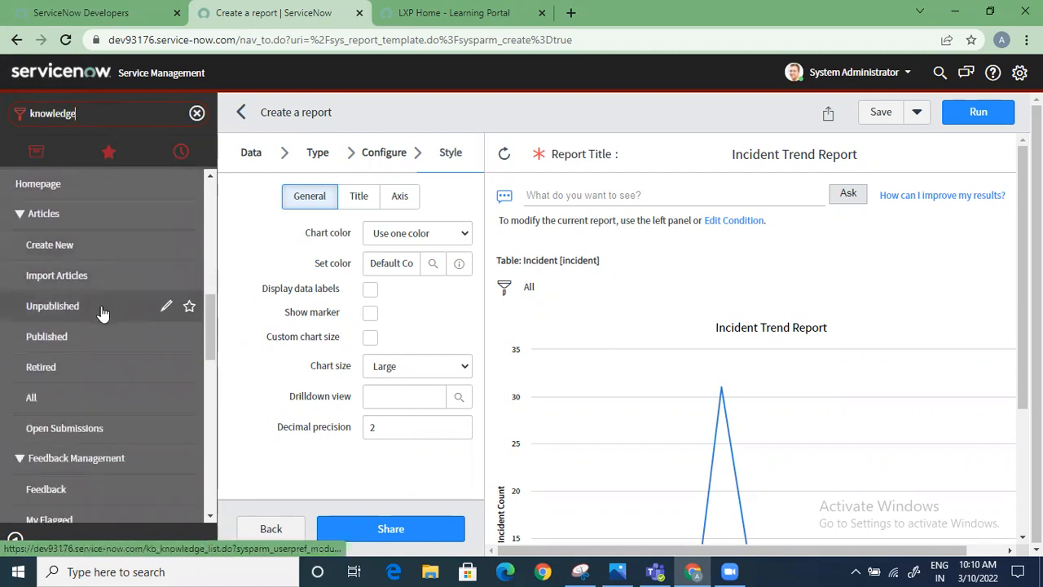
click(33, 396)
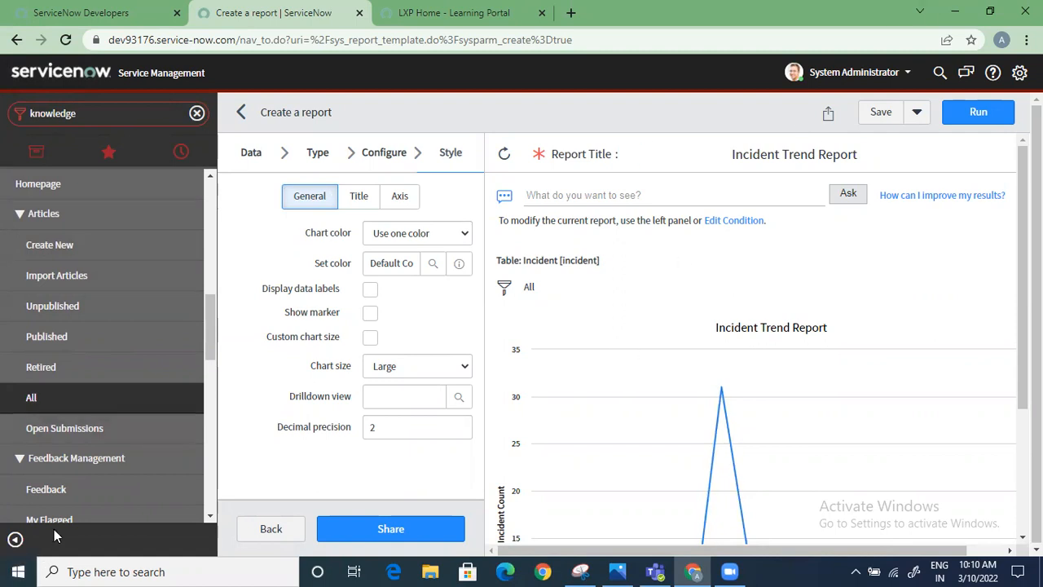
click(56, 399)
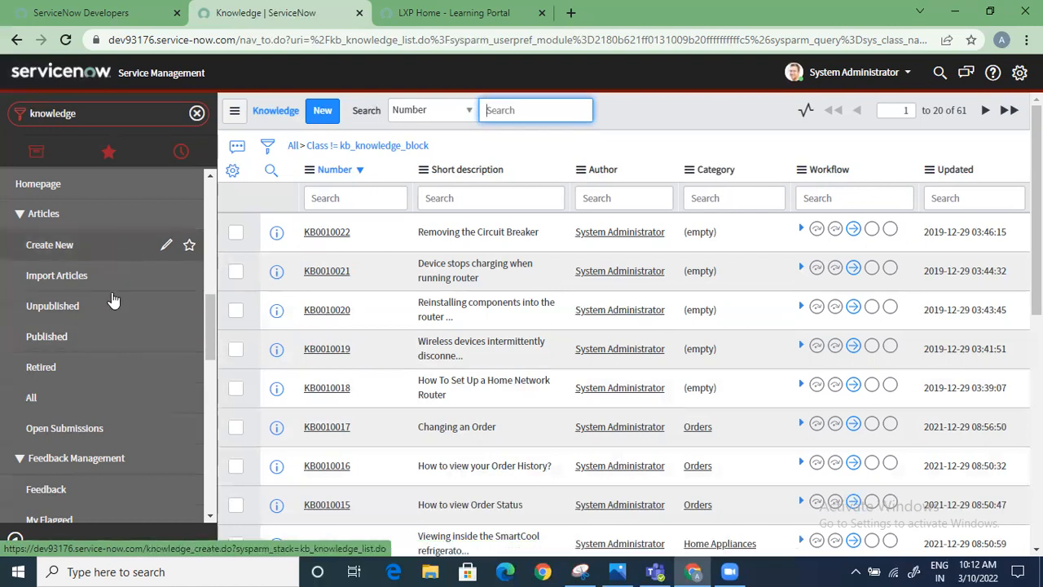
Open the Knowledge homepage to view the available knowledge bases and featured content
scroll(45, 301, up, 2)
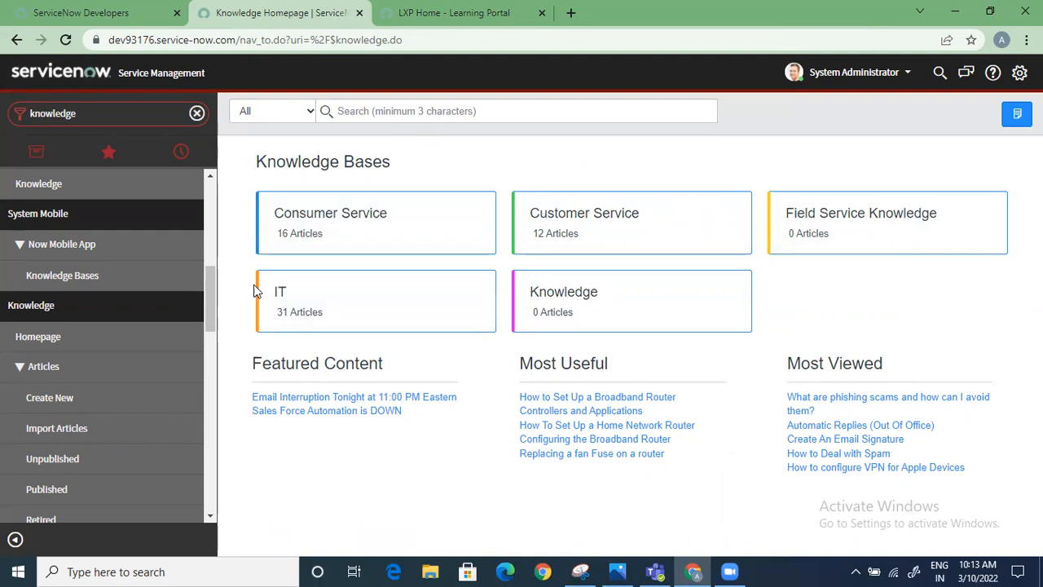
scroll(35, 334, up, 4)
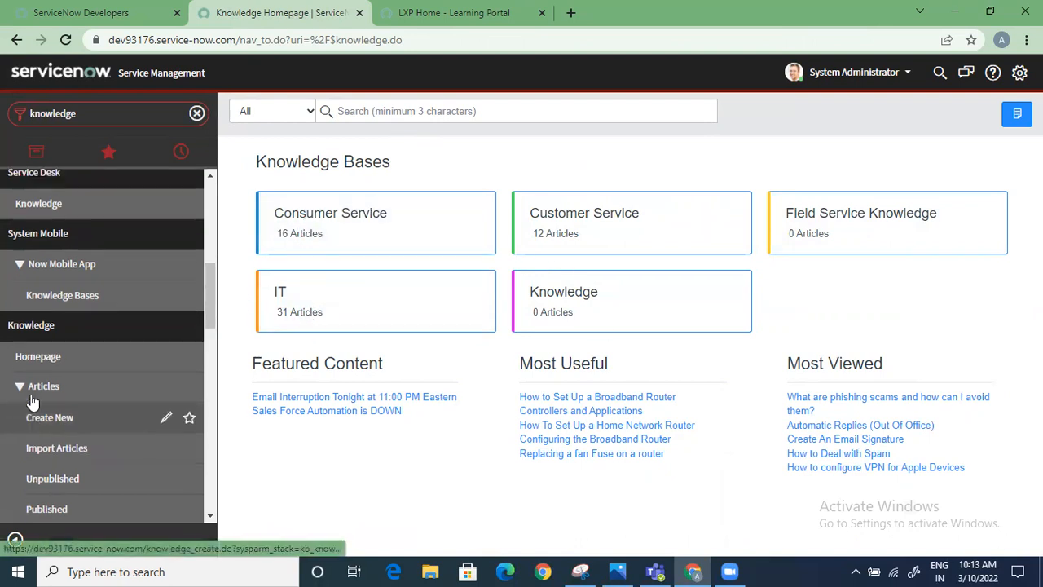
scroll(37, 397, up, 2)
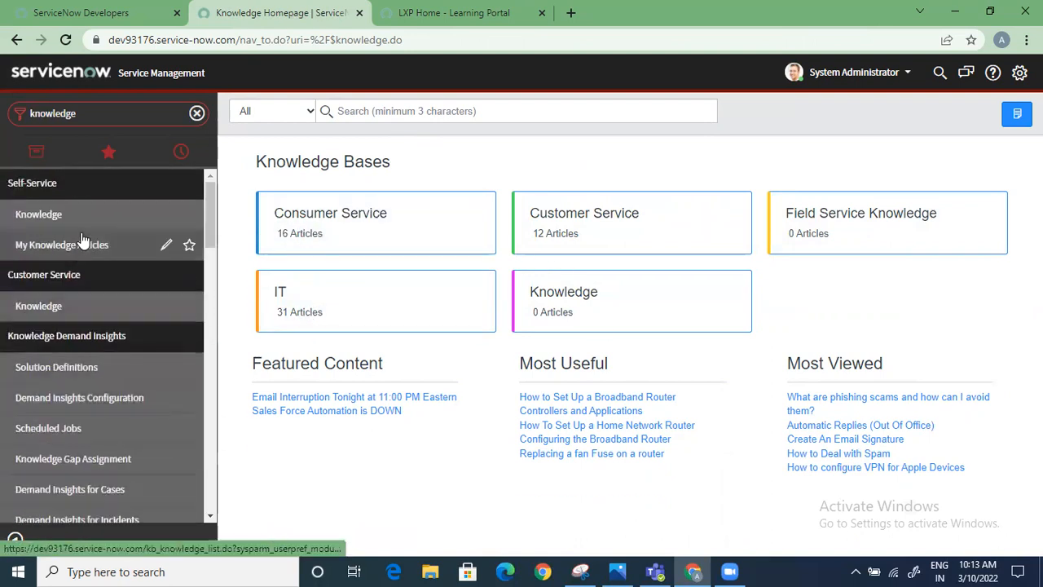
Filter the navigator for incident and open a new incident record
click(160, 115)
text(ncident)
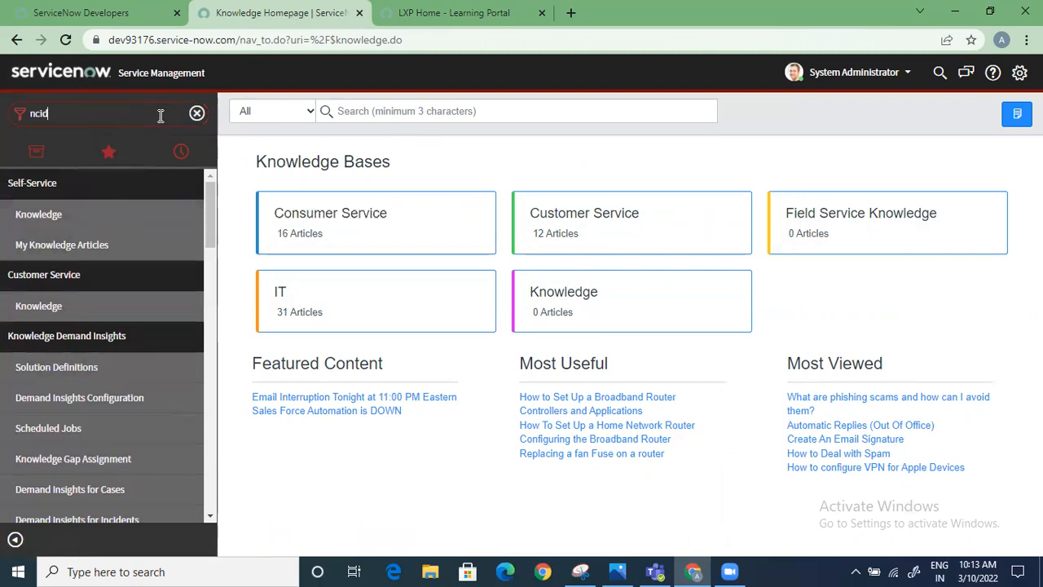
key(BackSpace)
key(BackSpace)
key(BackSpace)
key(BackSpace)
key(BackSpace)
key(BackSpace)
key(BackSpace)
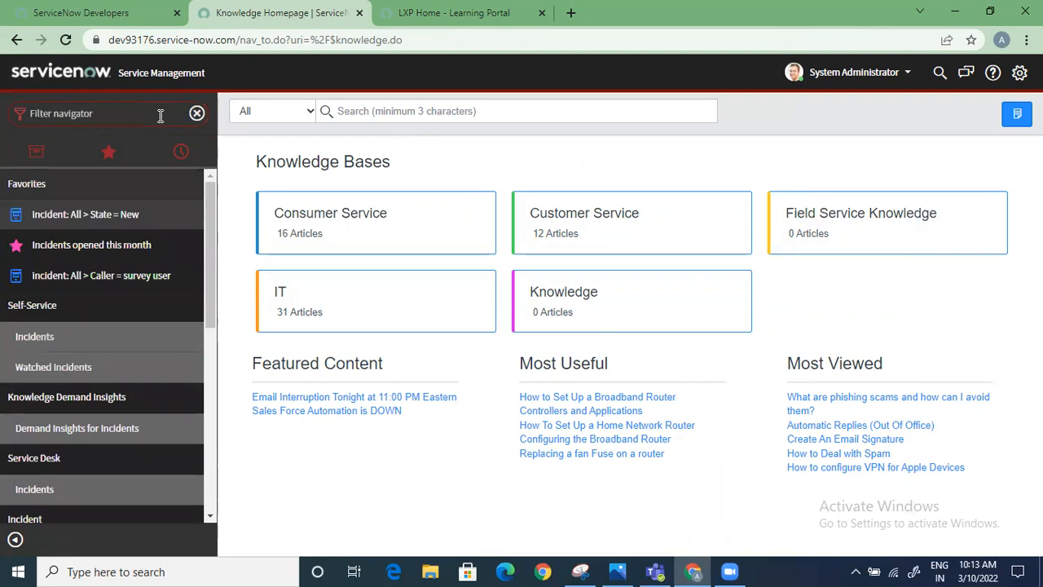
text(incident)
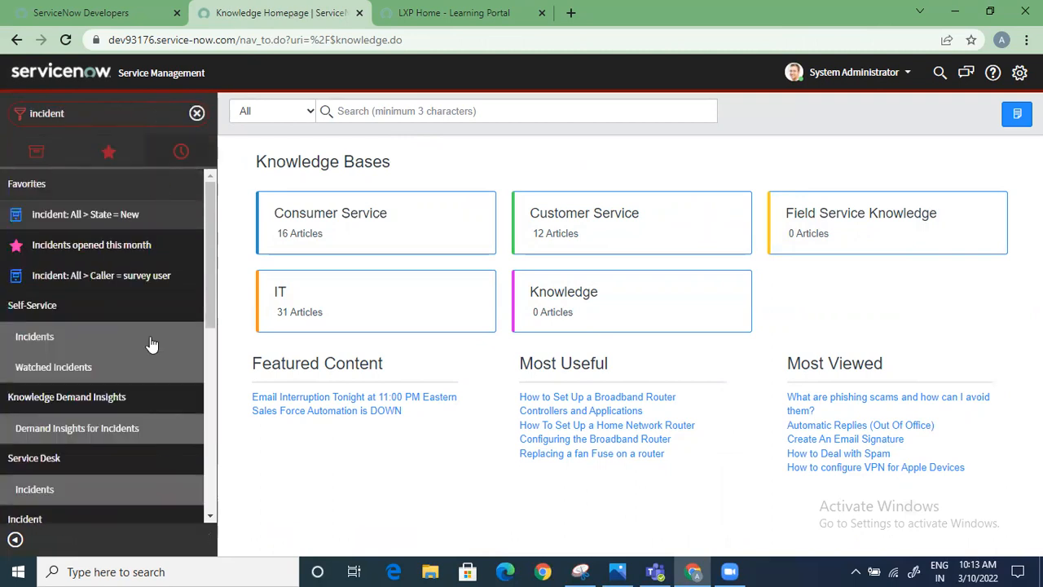
scroll(124, 423, down, 3)
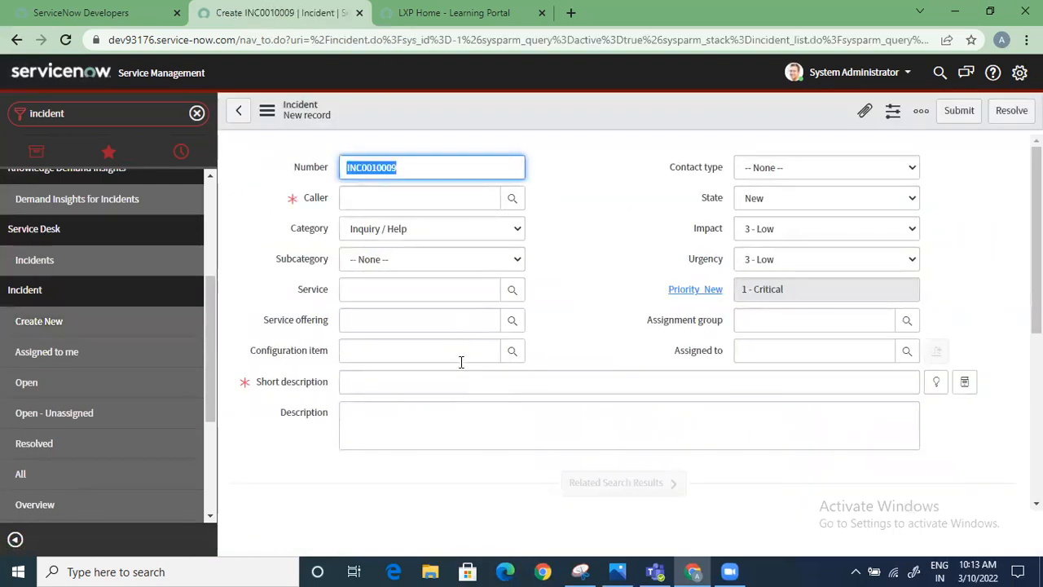
Expand the new incident's related search results and enter "my email is not working" as its short description
scroll(455, 386, down, 1)
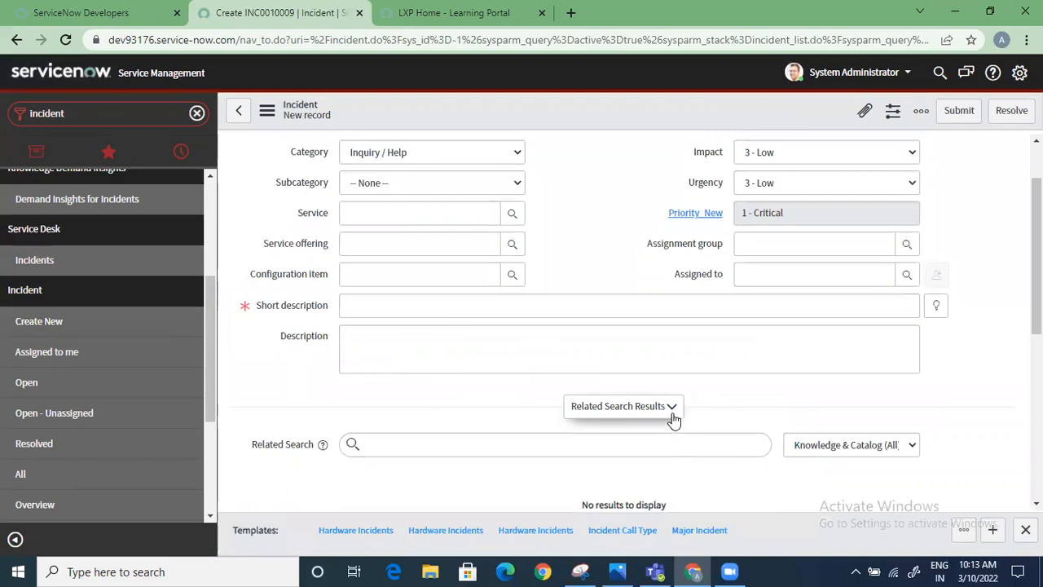
click(406, 306)
text(my email is not working)
scroll(574, 349, down, 2)
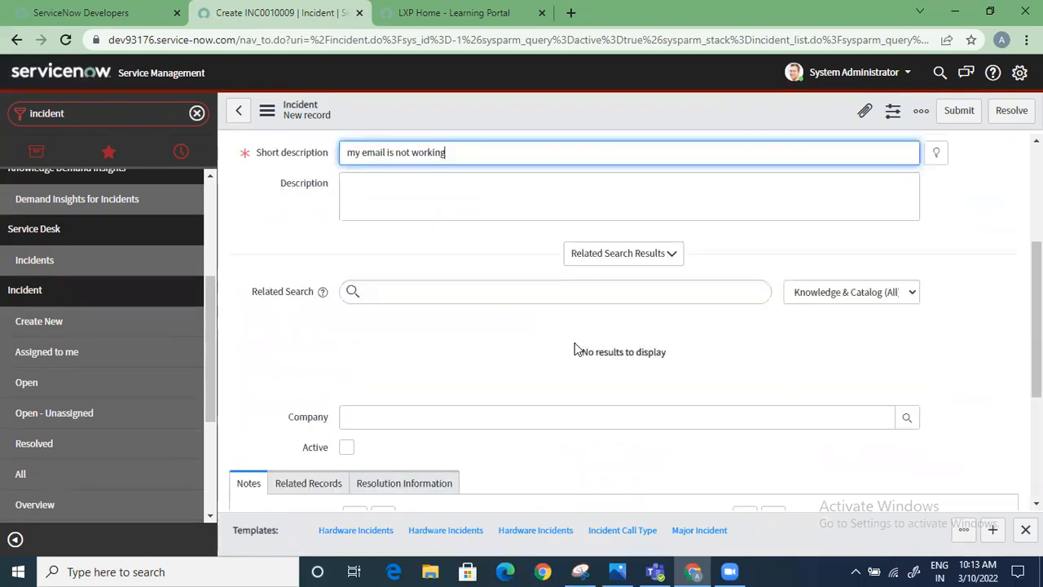
Refresh the new incident's related search results and open the Create An Email Signature article from them
scroll(575, 349, up, 1)
click(647, 329)
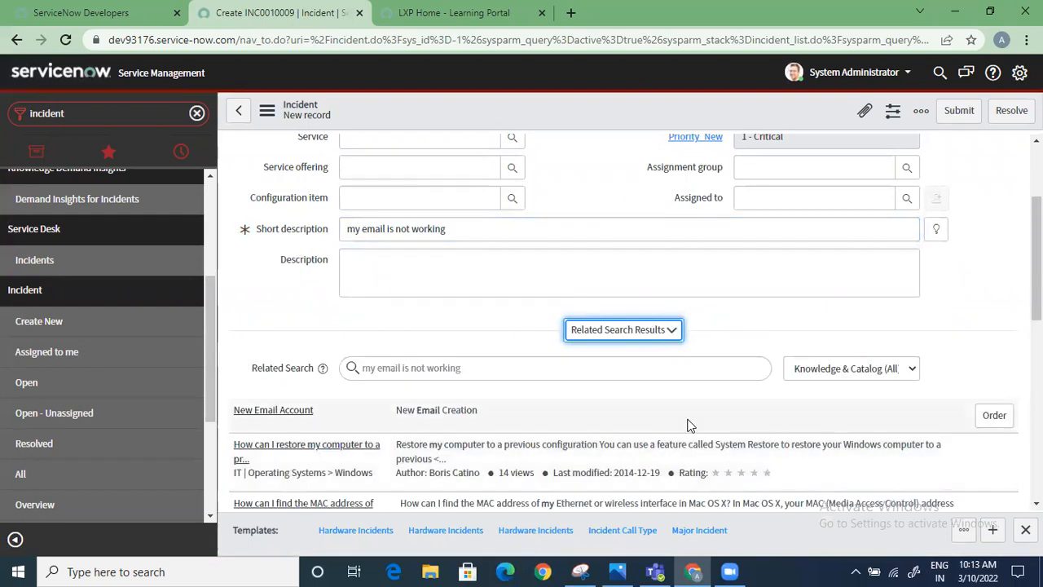
scroll(681, 451, down, 1)
scroll(396, 457, down, 2)
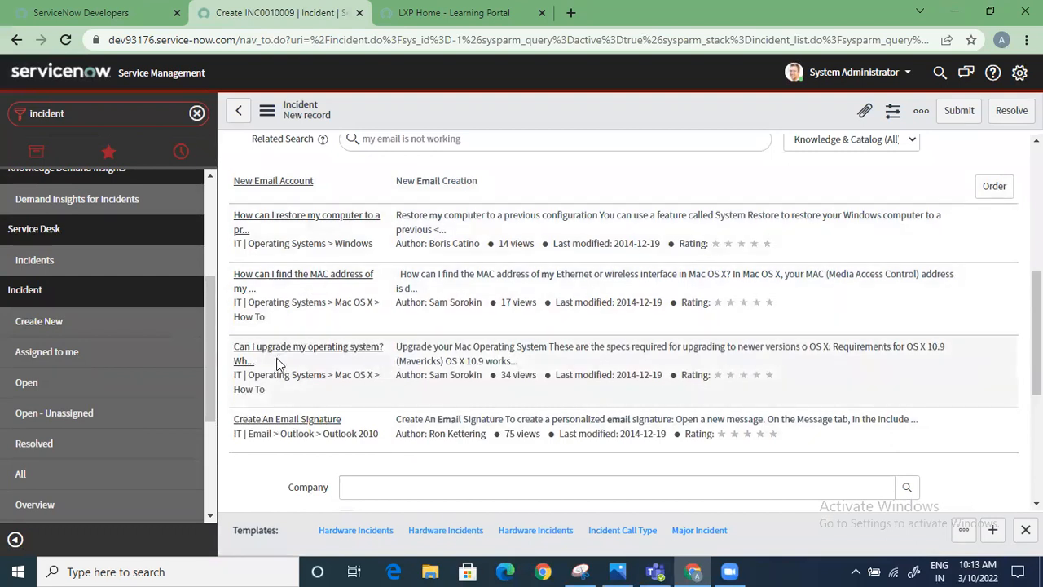
click(293, 421)
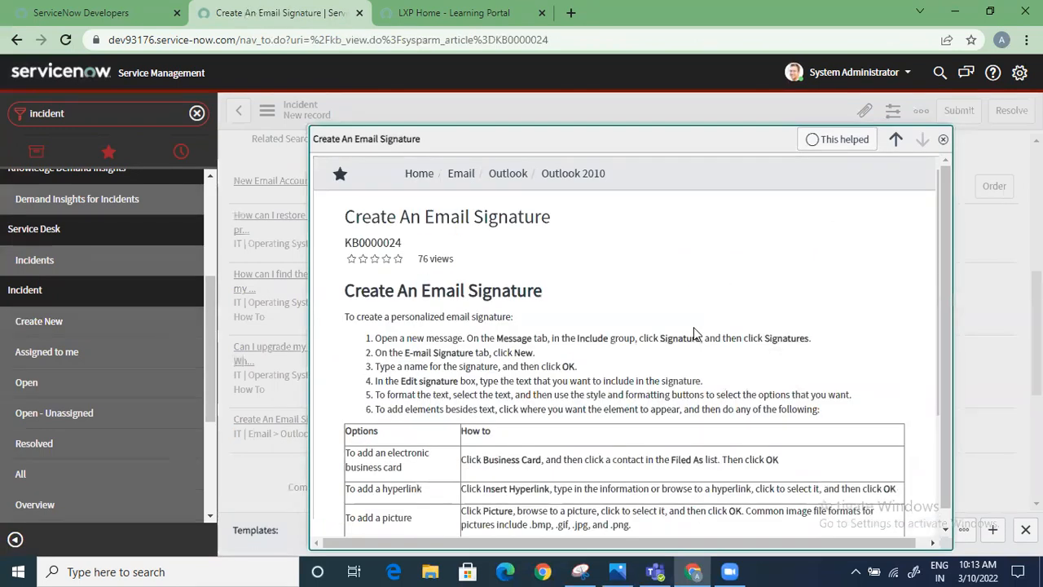
Read through the Create An Email Signature article, mark it as helpful, and close it
scroll(694, 327, down, 3)
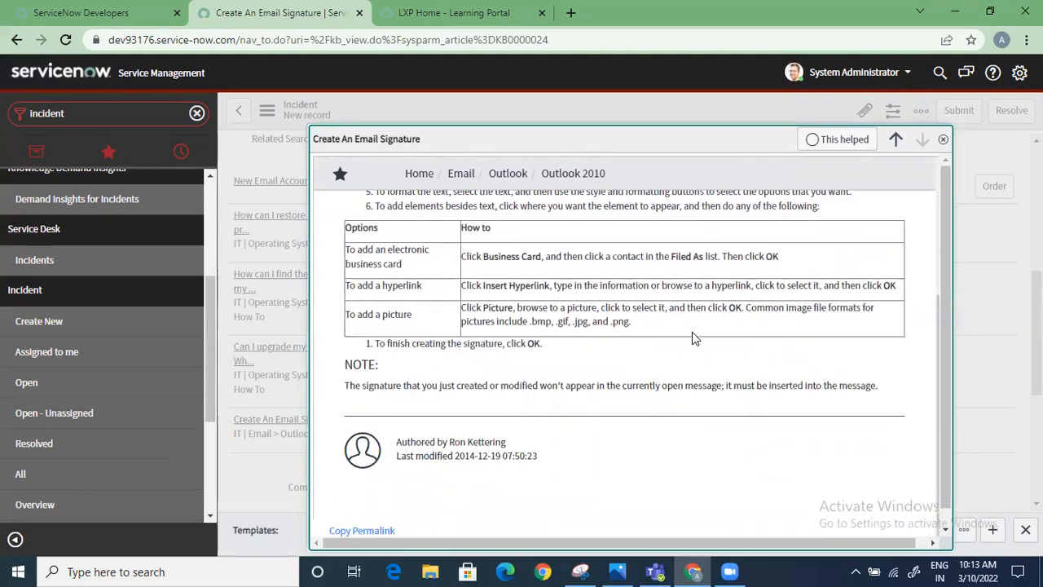
scroll(692, 332, up, 3)
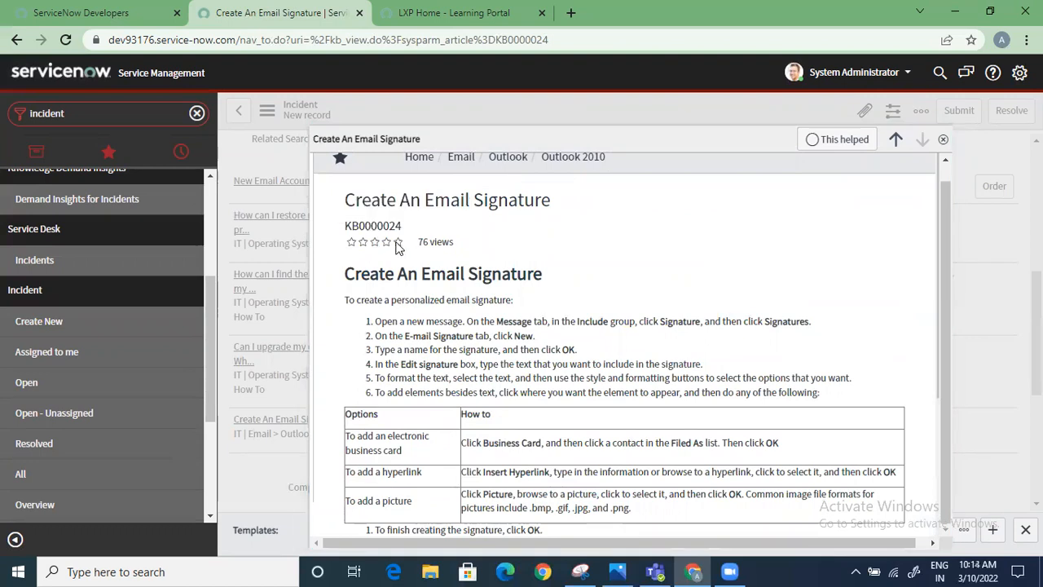
scroll(573, 350, down, 3)
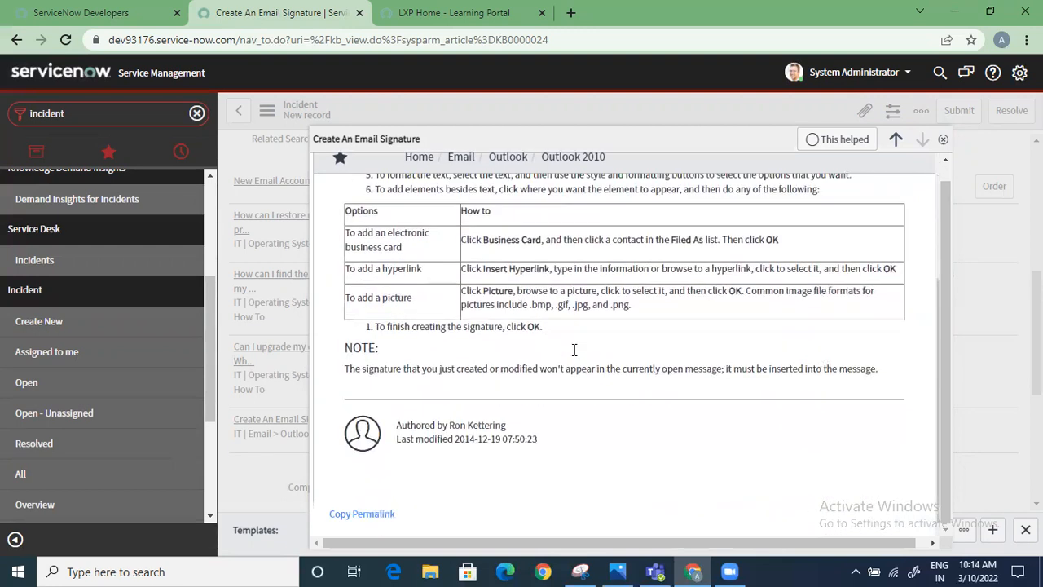
scroll(625, 403, up, 3)
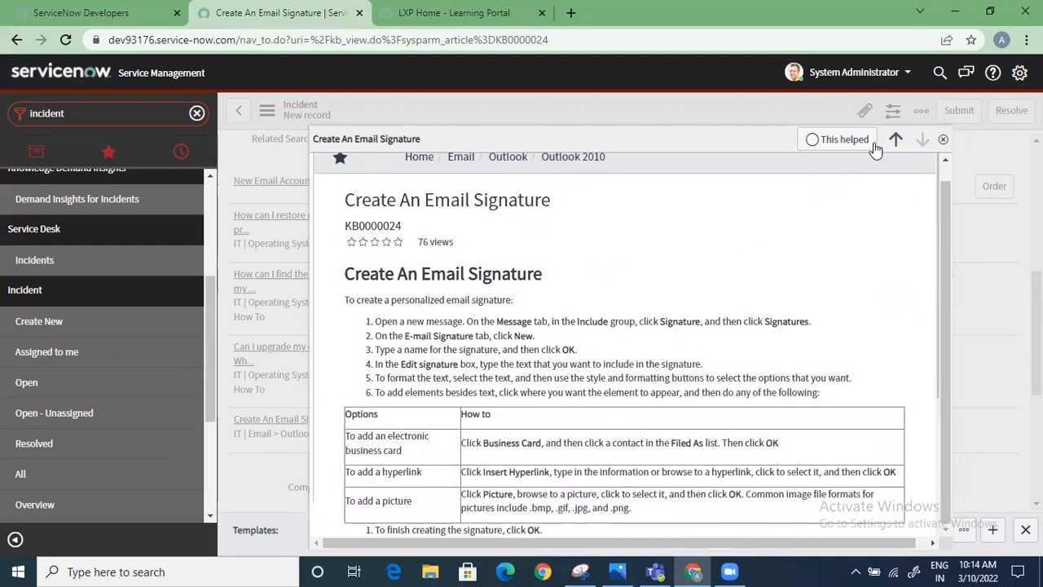
click(862, 138)
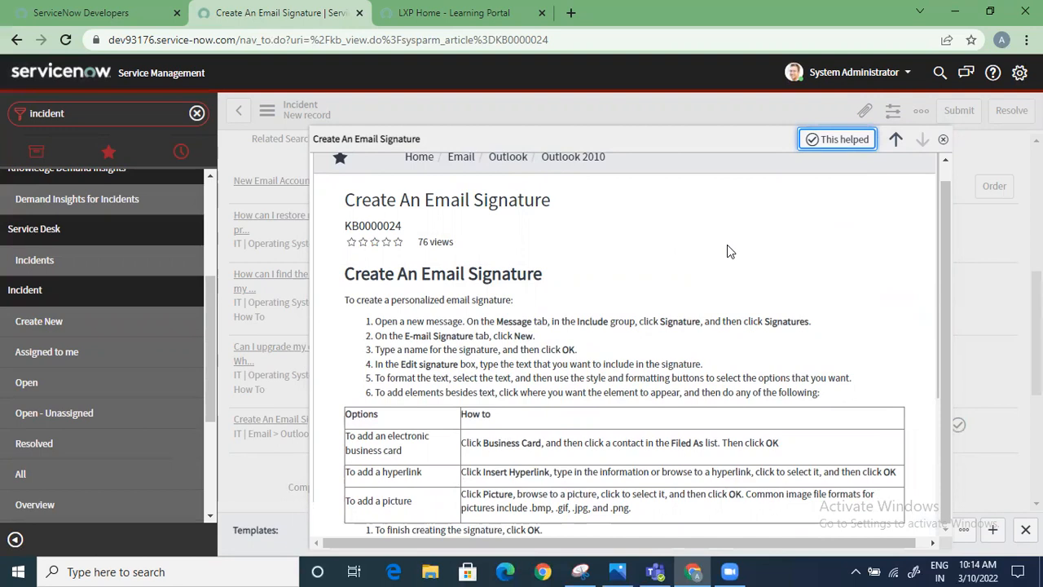
scroll(726, 251, up, 1)
click(336, 172)
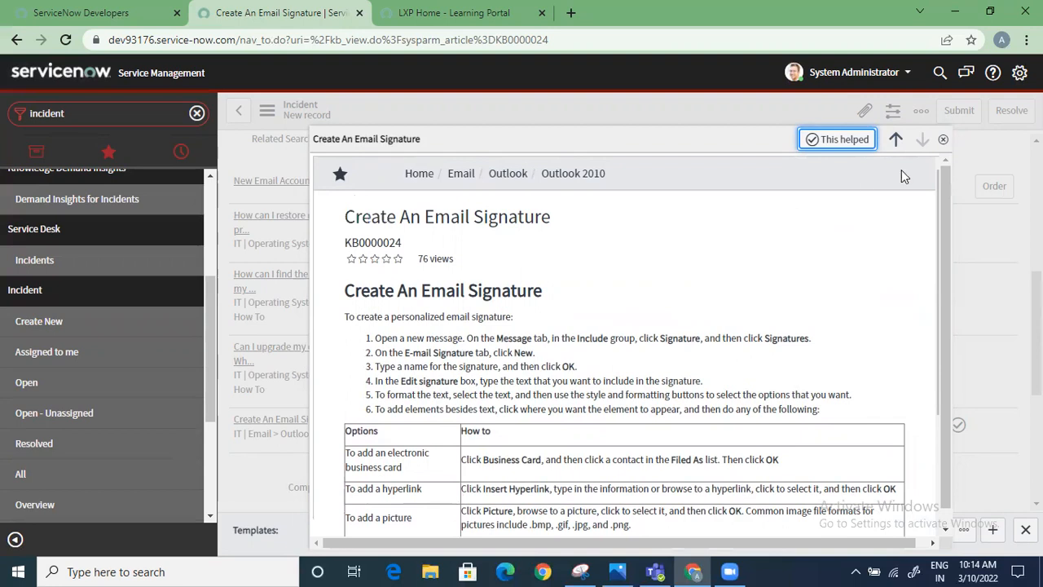
scroll(787, 326, down, 3)
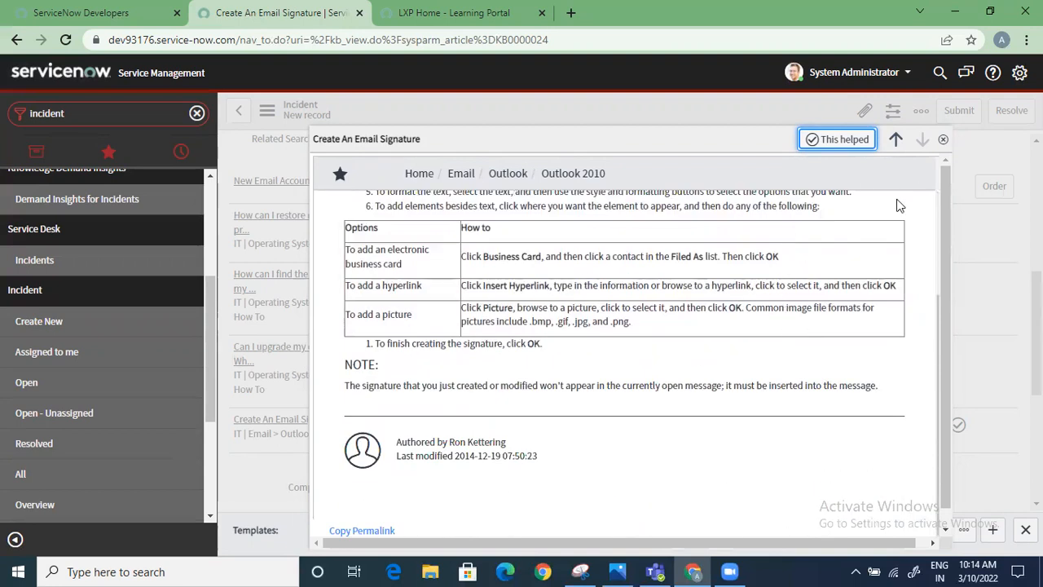
click(942, 139)
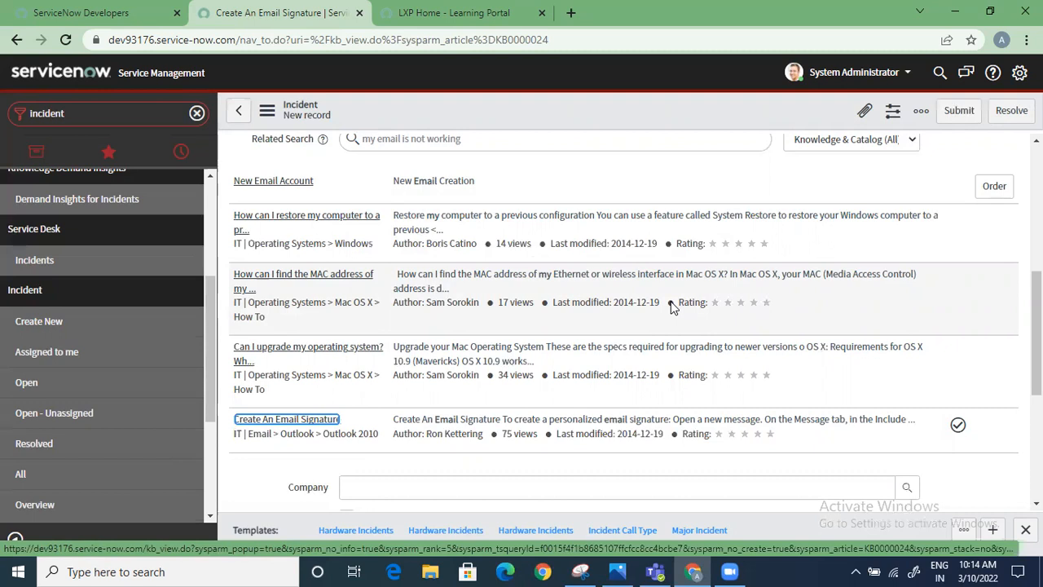
Filter the navigator for portal and open the Service Portal home page
scroll(670, 298, up, 10)
scroll(33, 285, up, 5)
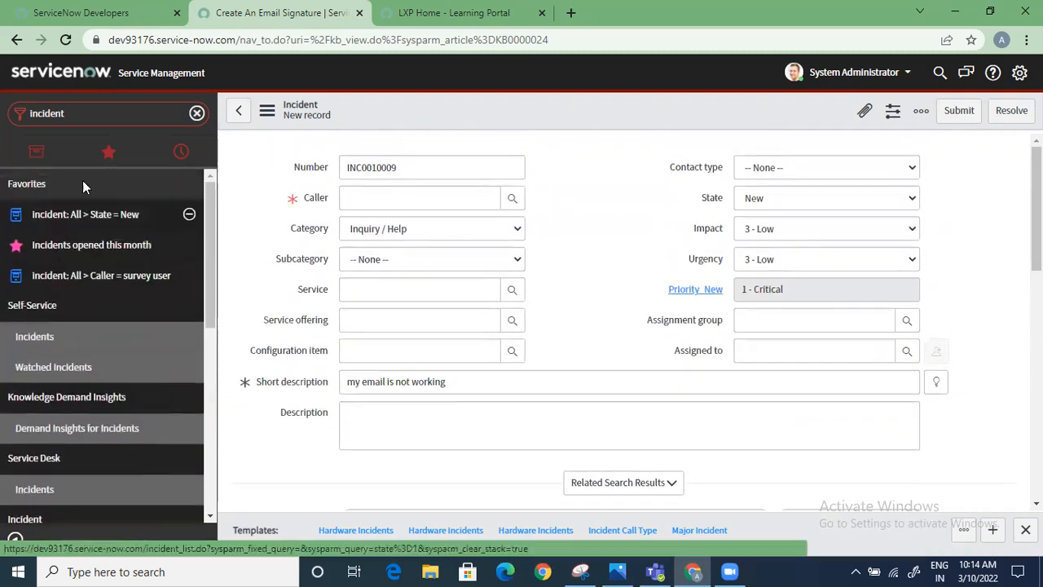
double_click(102, 116)
text(po)
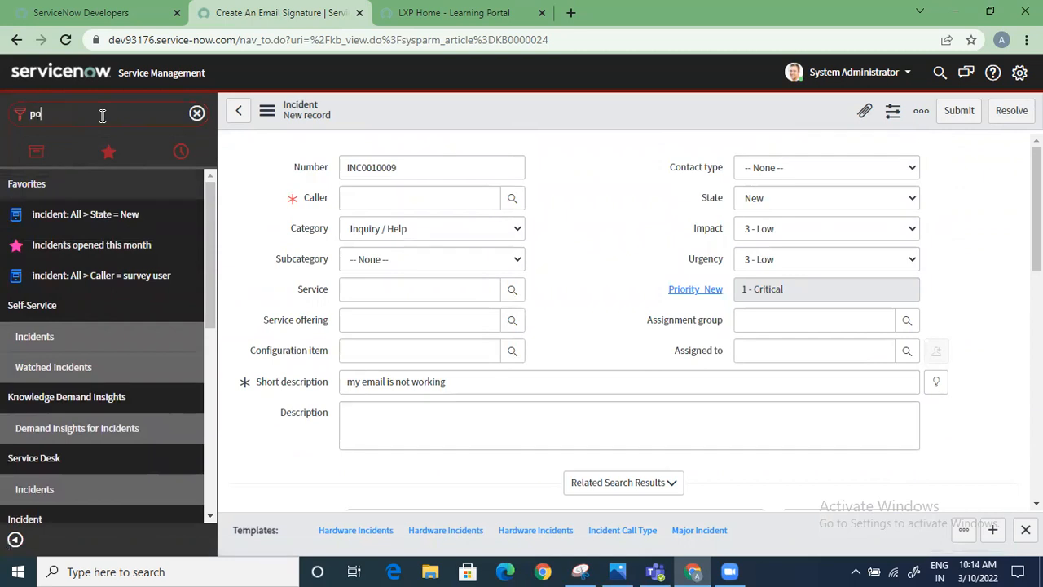
text(rtal)
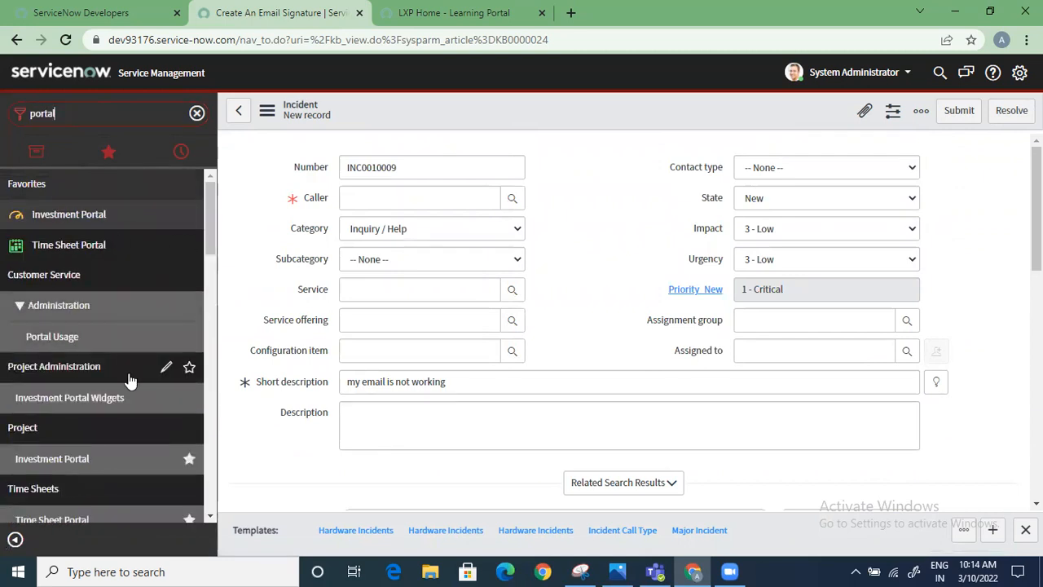
scroll(130, 373, down, 10)
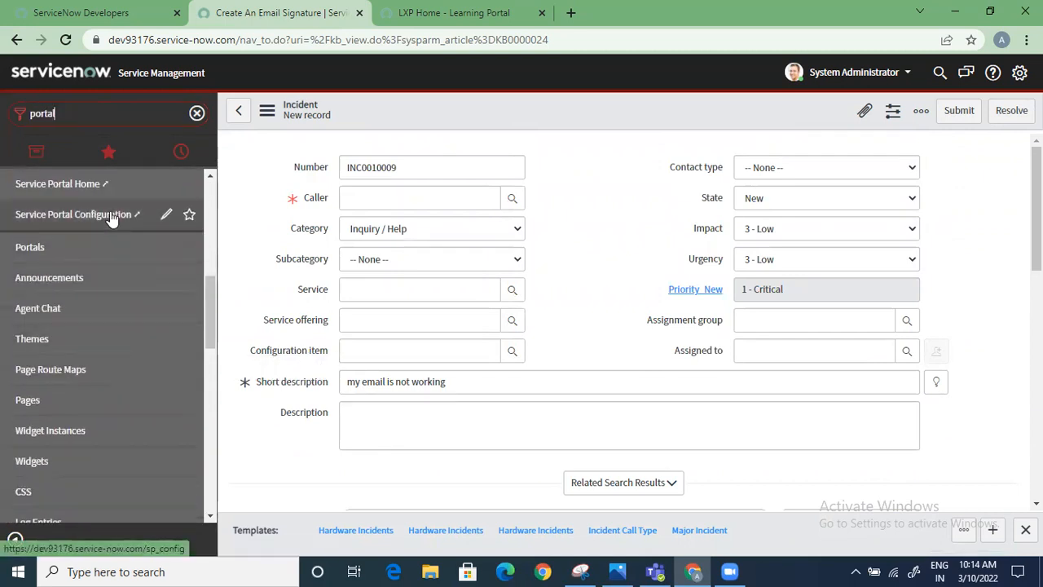
click(59, 185)
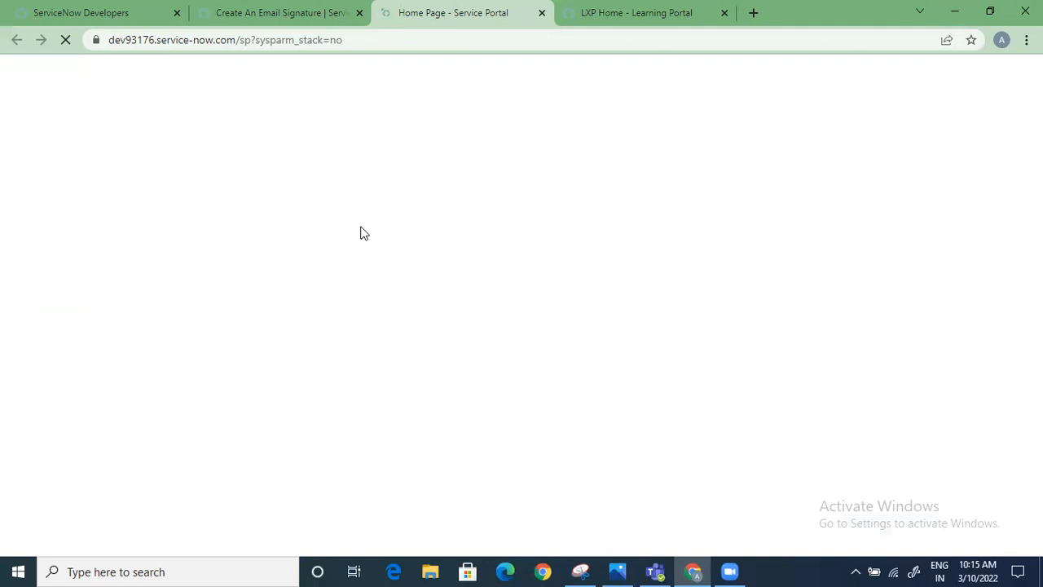
Return to the new incident record and check the available portal modules, related search results and form context options
click(298, 10)
scroll(98, 275, up, 1)
scroll(100, 260, up, 3)
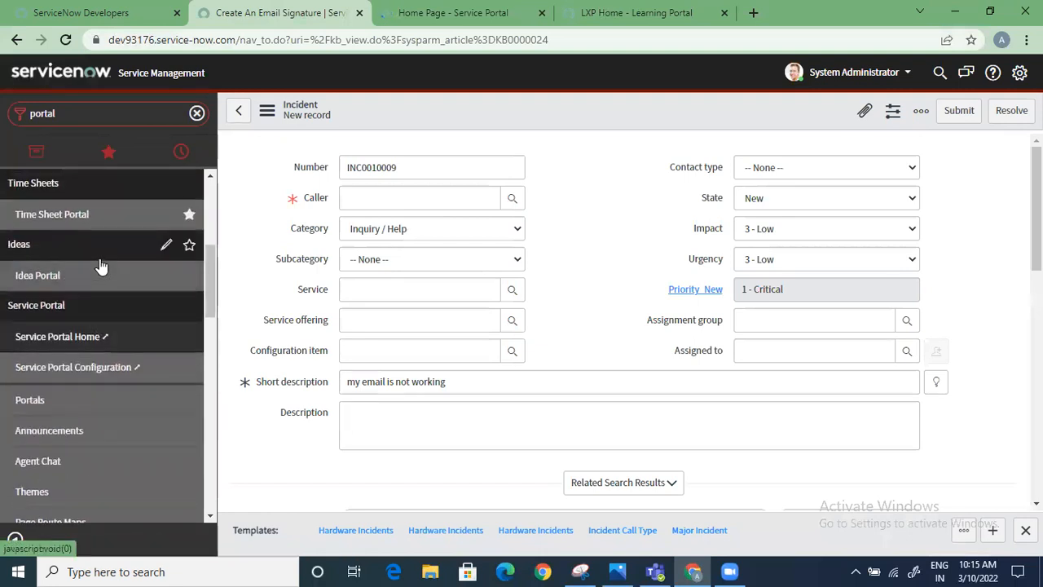
scroll(100, 256, down, 5)
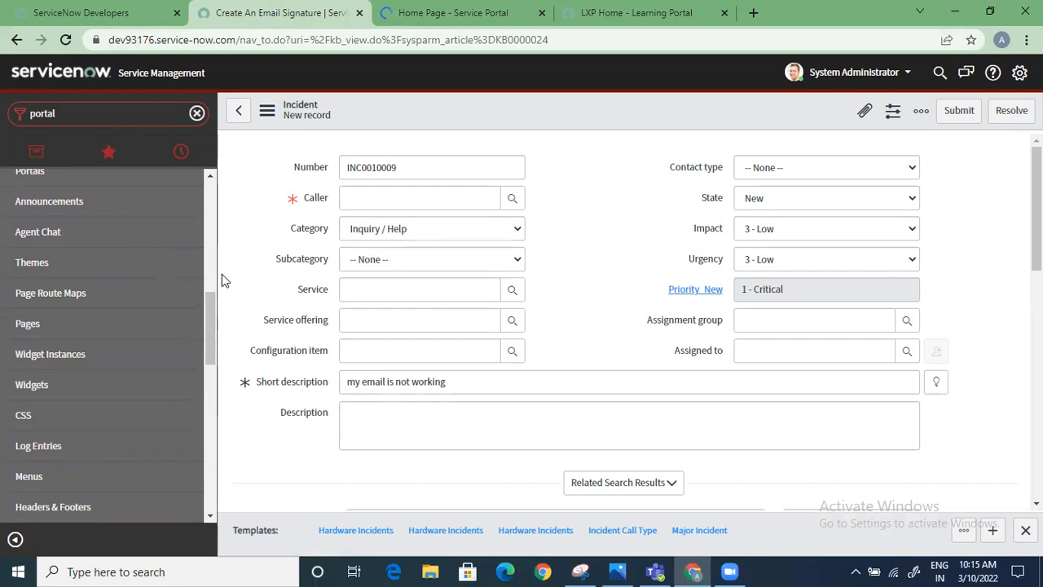
scroll(501, 369, down, 3)
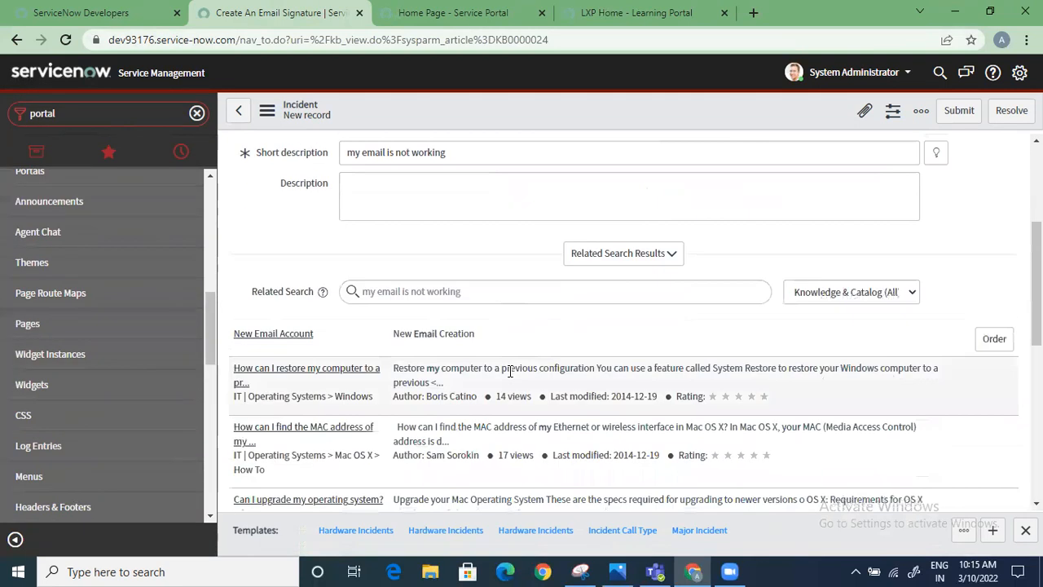
scroll(510, 371, up, 3)
right_click(611, 109)
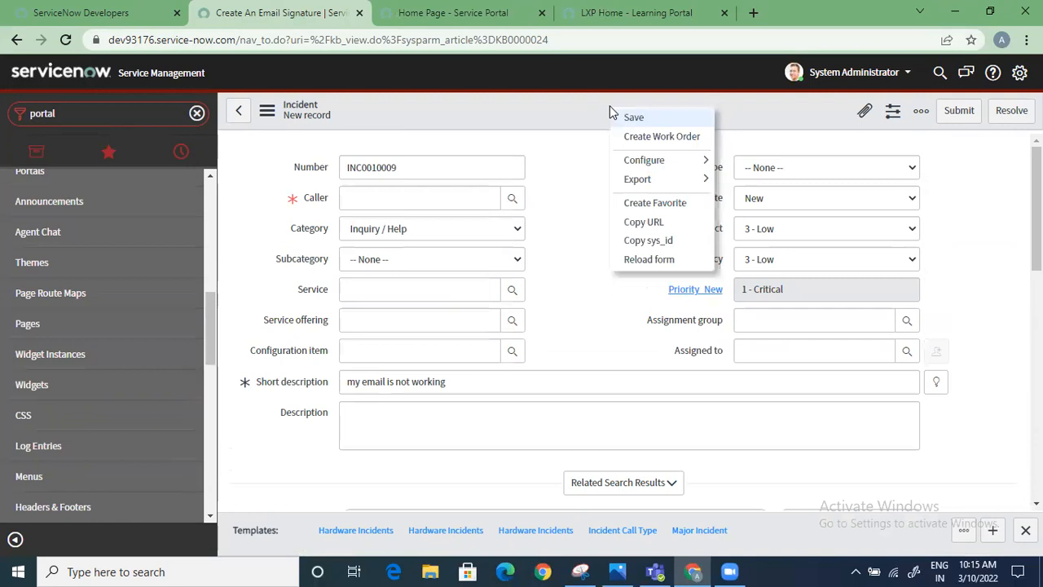
click(575, 198)
Filter the navigator for incident and open the list of all incidents
scroll(193, 236, up, 4)
click(153, 119)
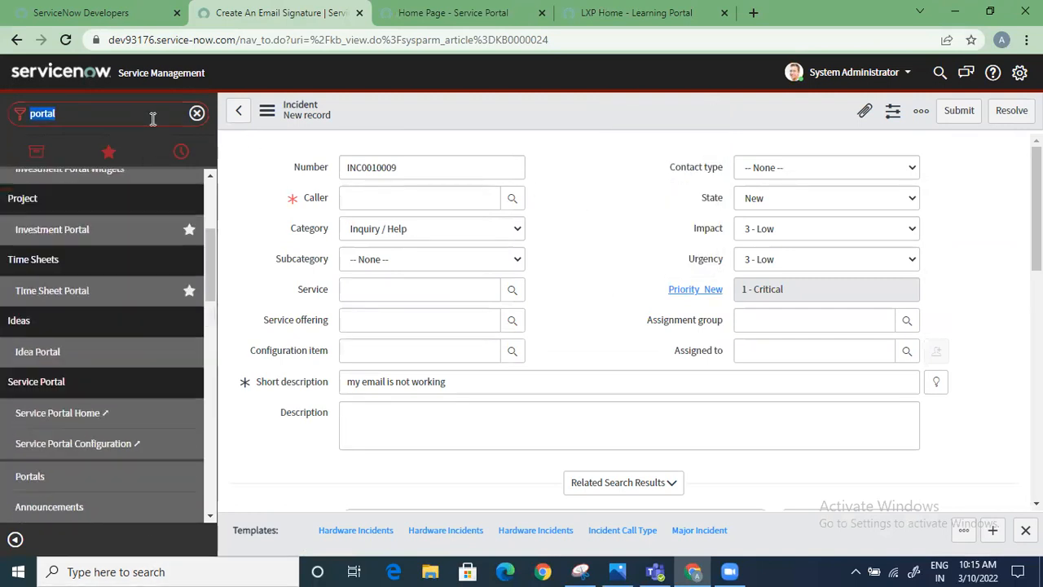
text(incident)
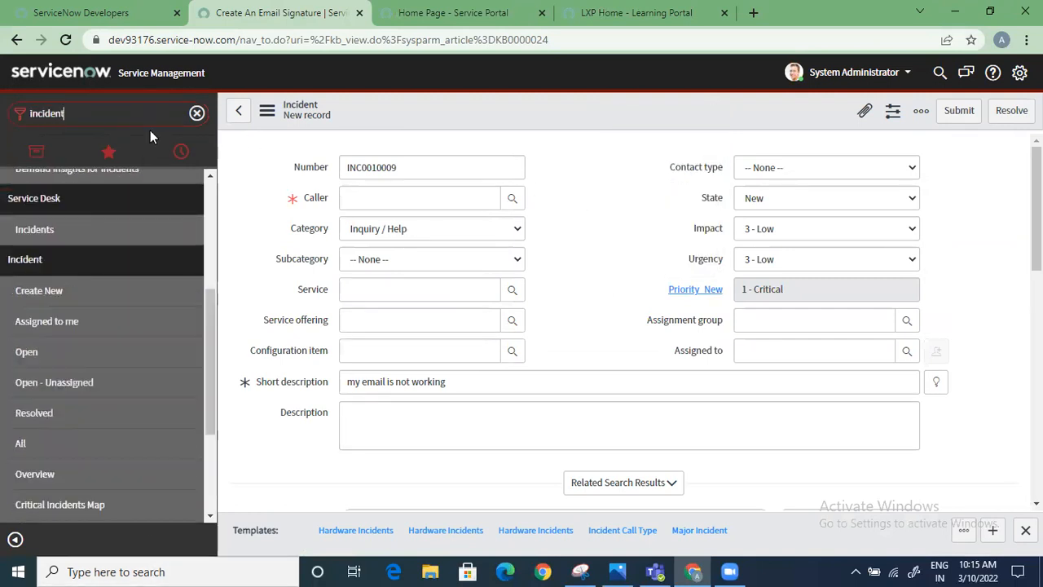
click(76, 415)
click(596, 127)
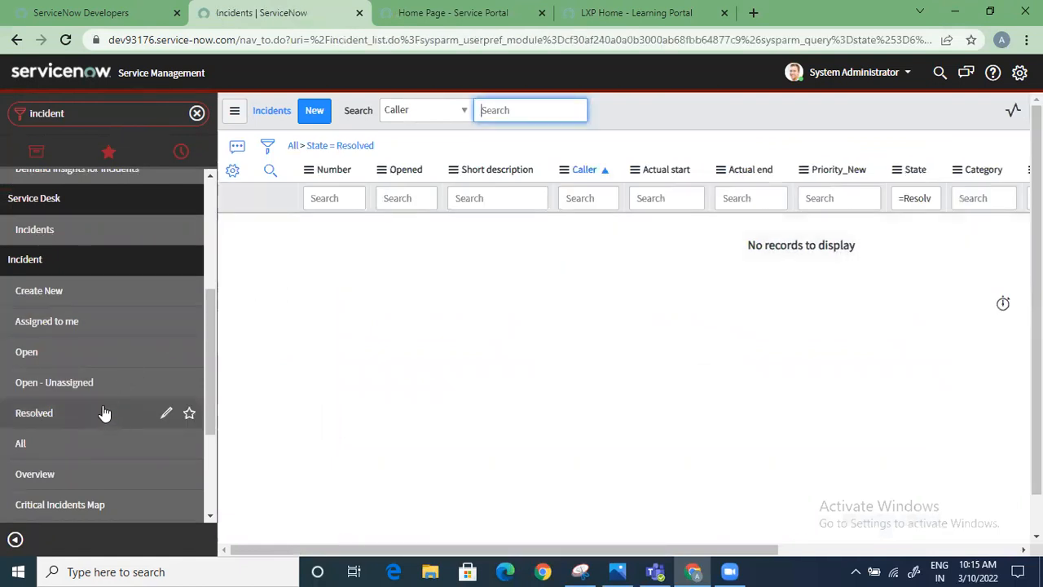
click(102, 443)
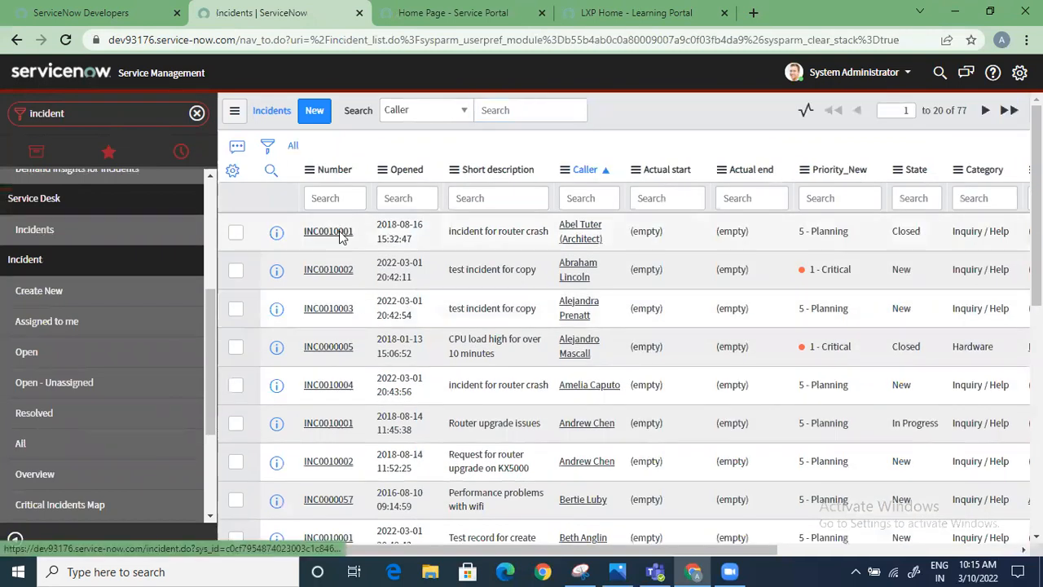
Open the closed "incident for router crash" record and examine its form options, activities and resolution information
click(454, 235)
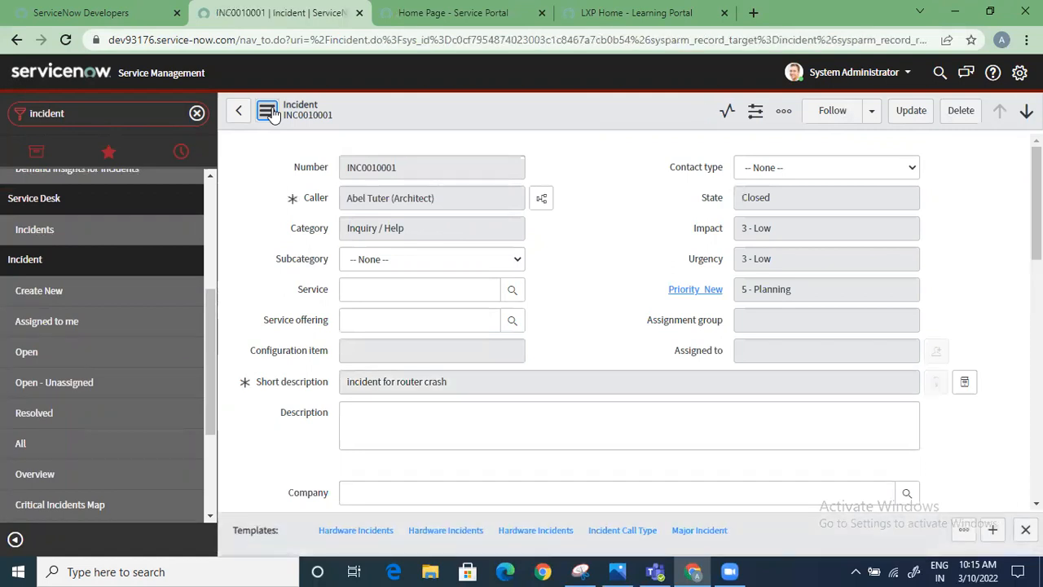
click(268, 114)
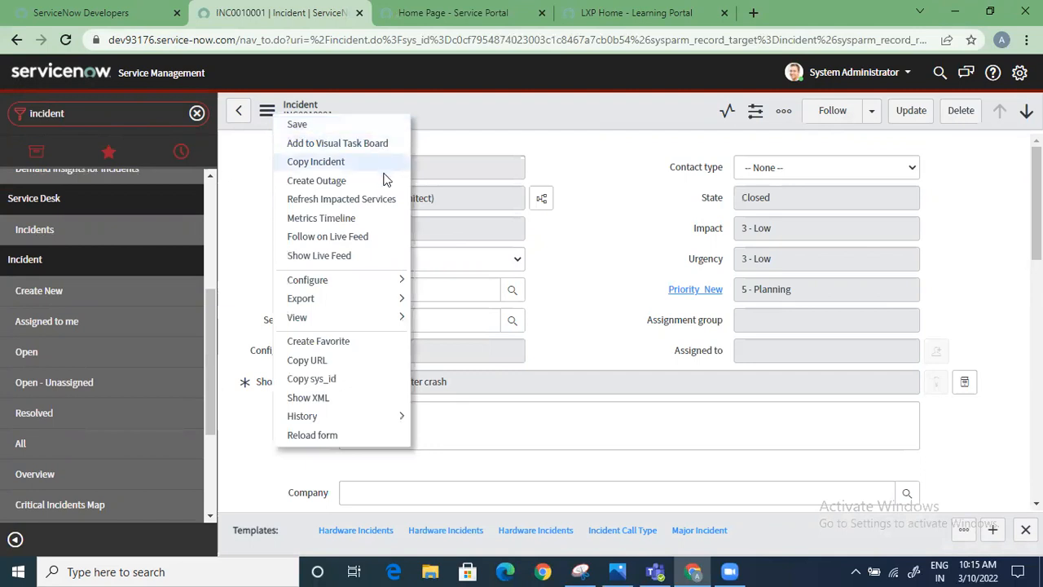
click(545, 278)
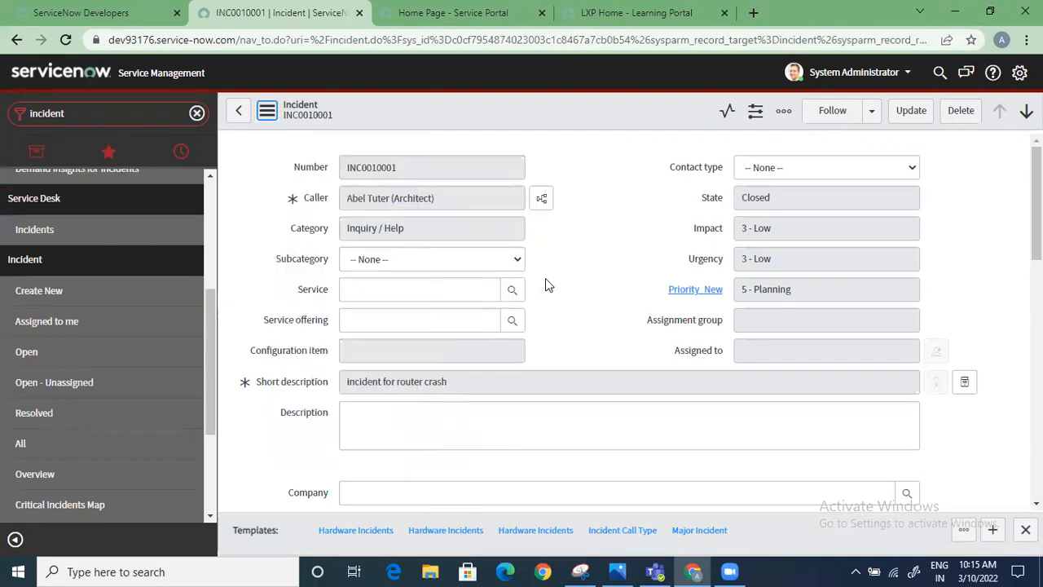
scroll(502, 433, down, 2)
scroll(405, 421, down, 3)
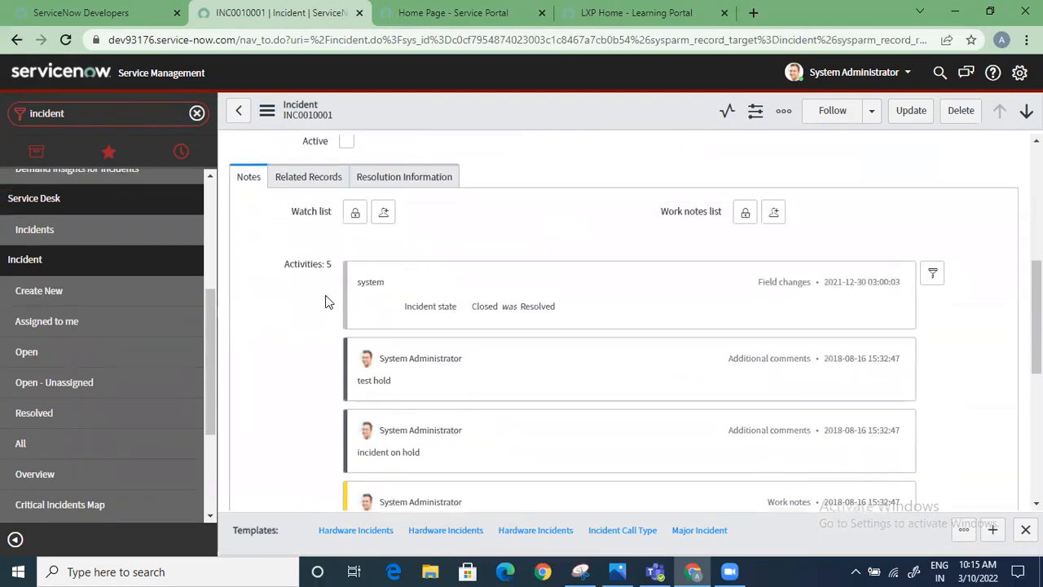
click(396, 177)
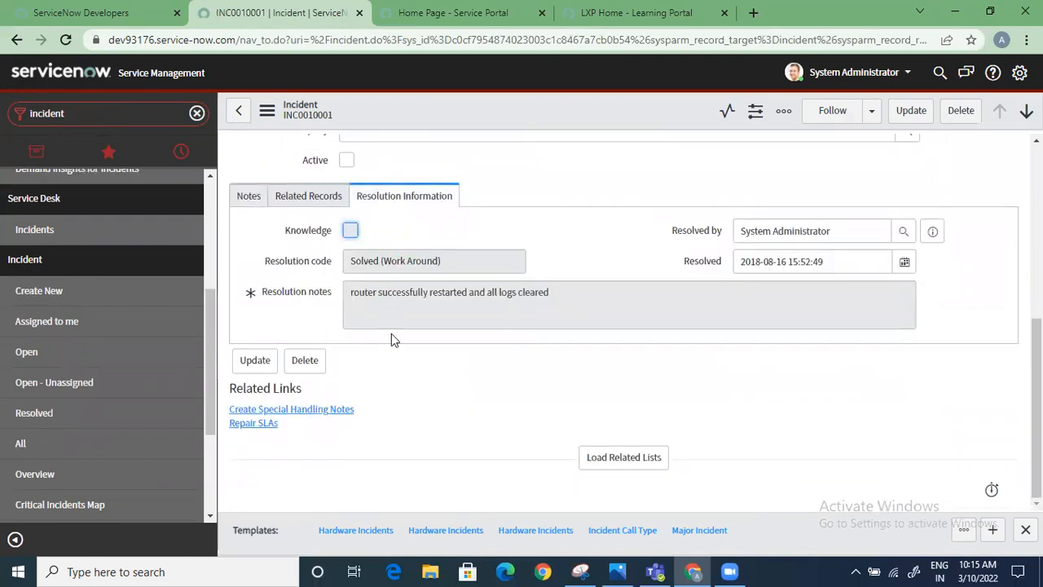
scroll(391, 334, up, 5)
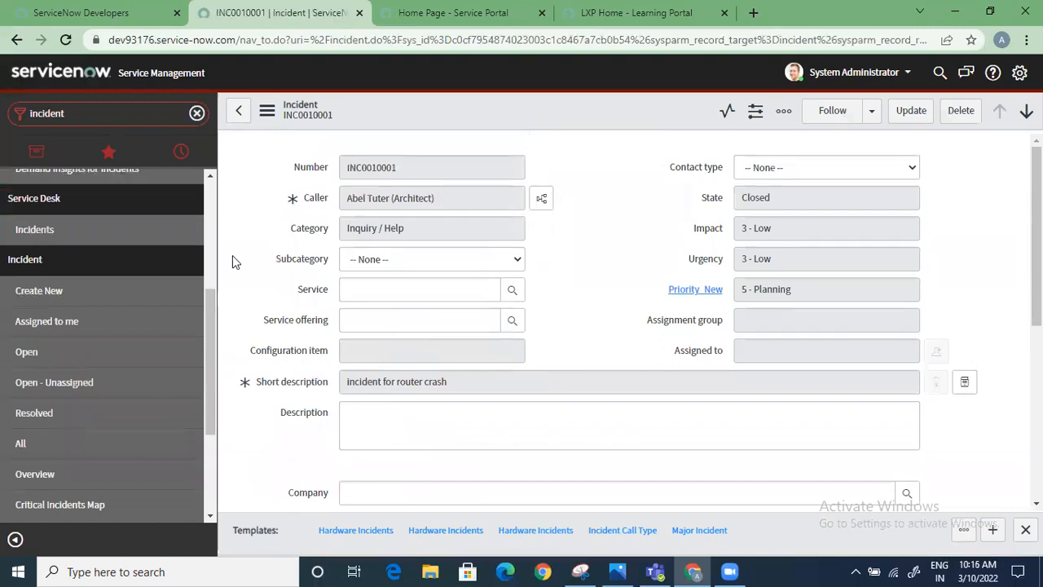
Open the in-progress "Router upgrade issues" incident from the list of all incidents and enable Knowledge in its resolution information
click(111, 442)
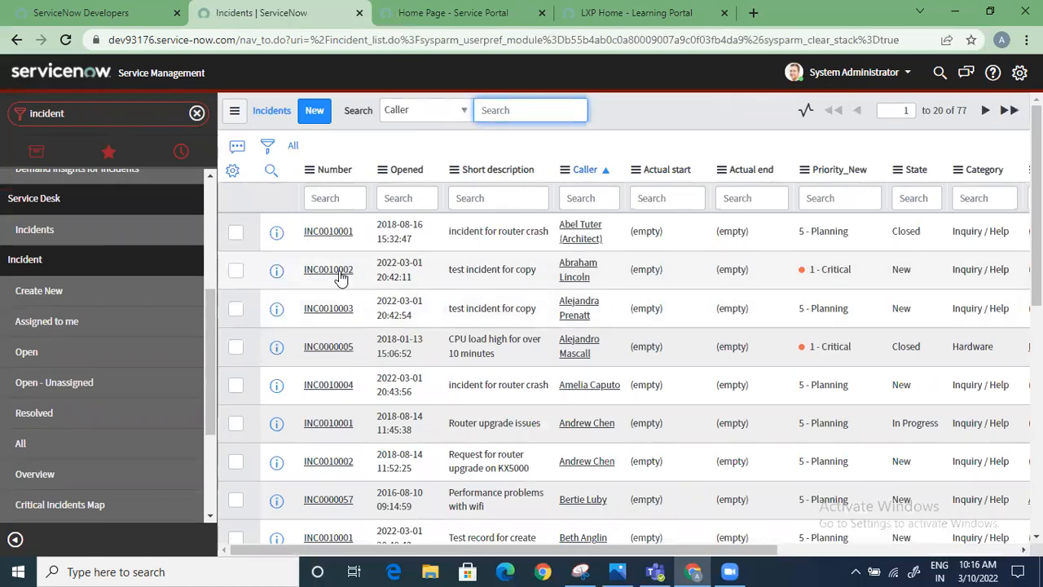
scroll(355, 322, down, 2)
click(337, 269)
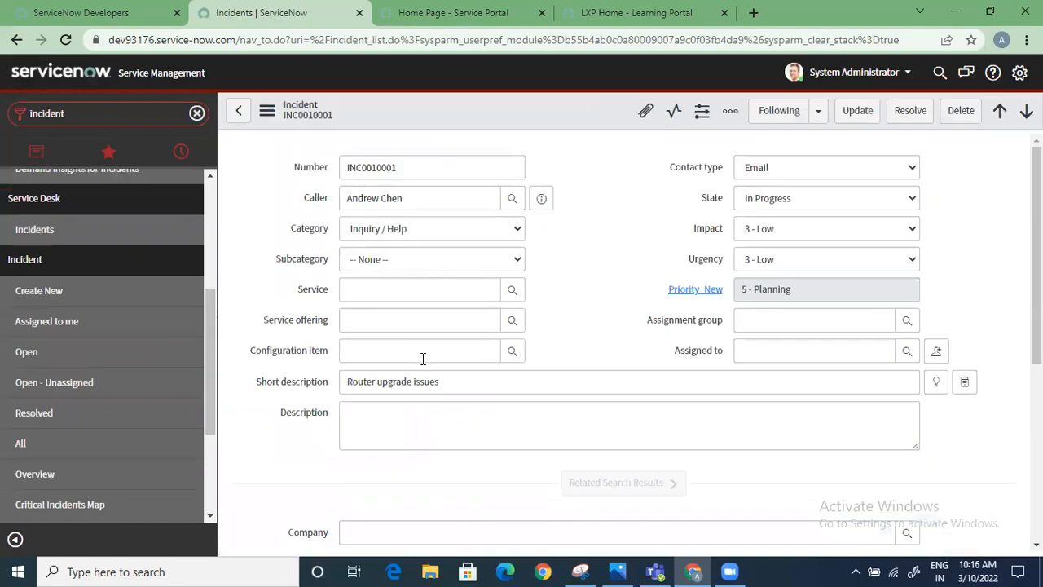
scroll(415, 334, down, 5)
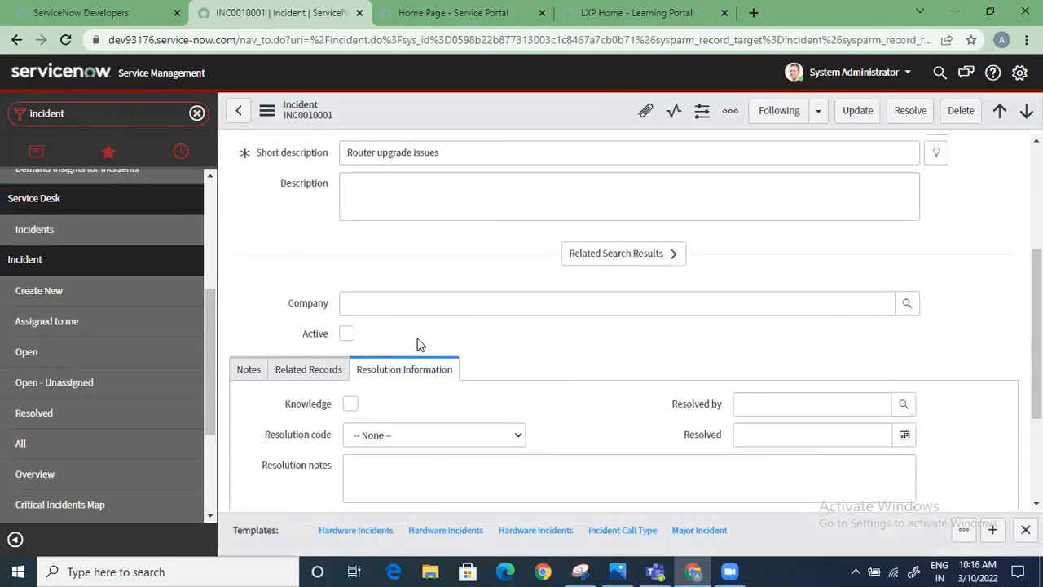
click(351, 253)
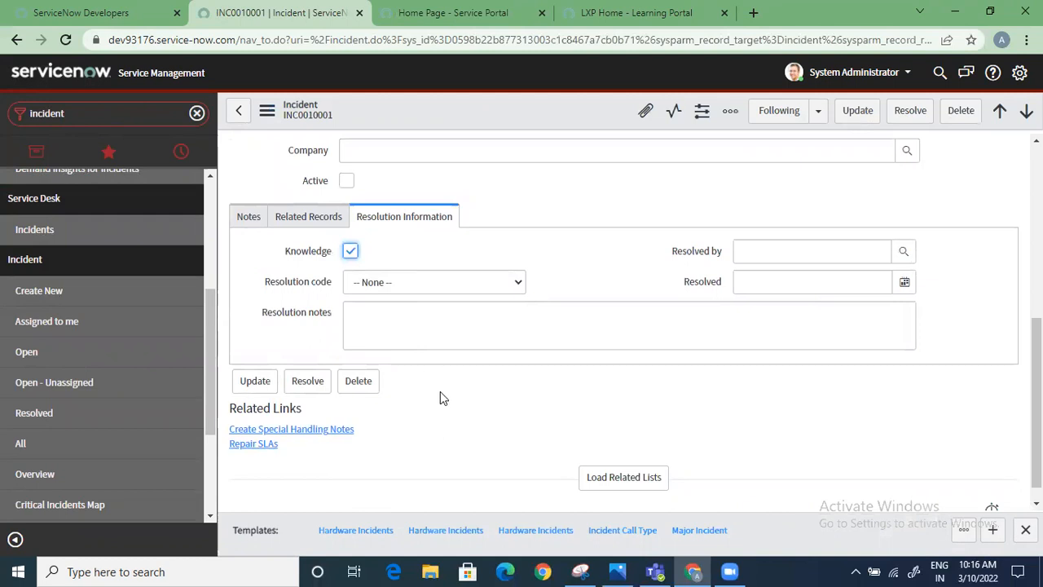
scroll(411, 308, up, 5)
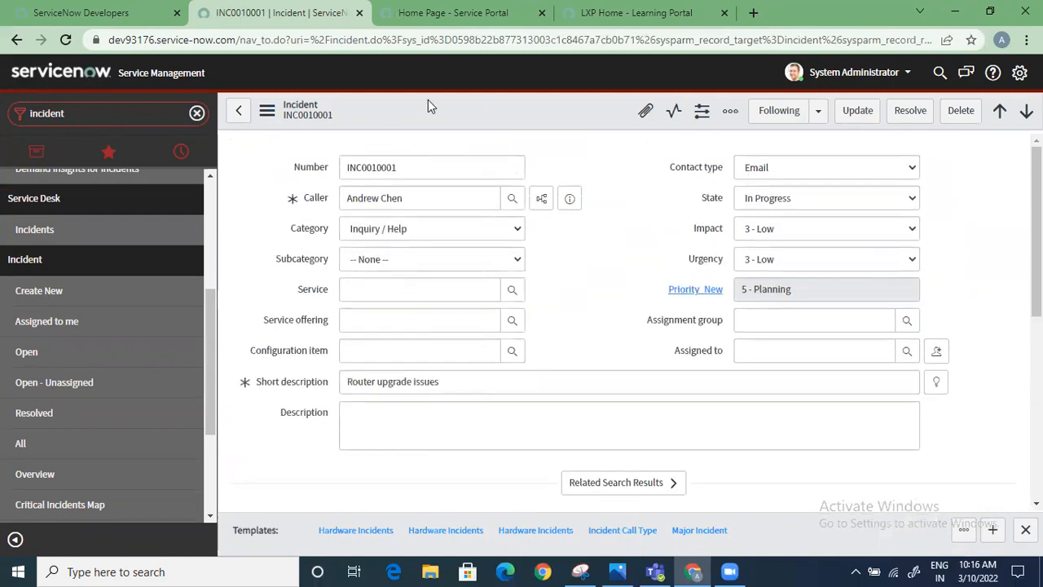
Save the "Router upgrade issues" incident and check its available additional form actions
right_click(433, 119)
click(457, 128)
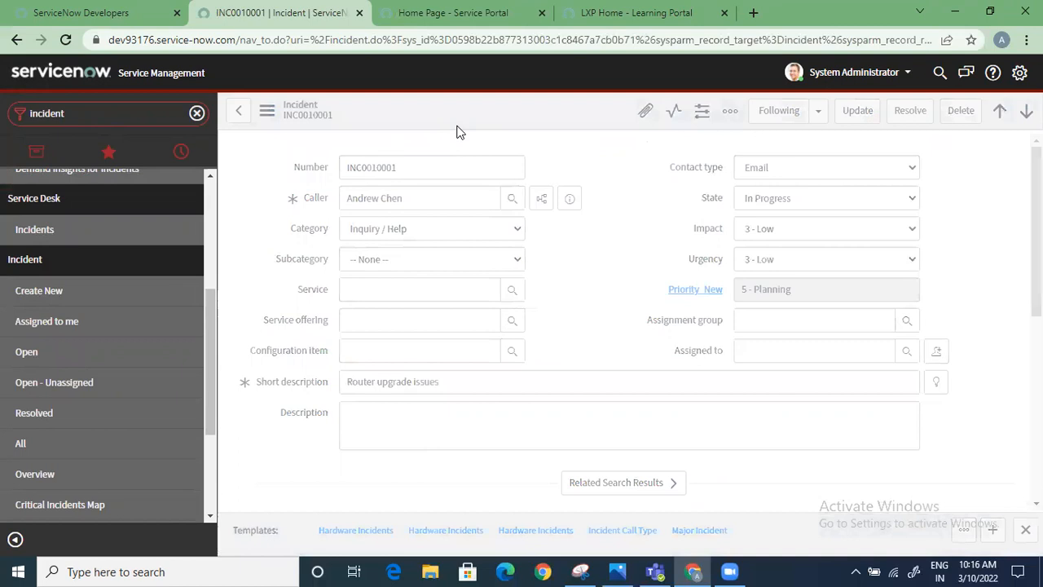
click(268, 111)
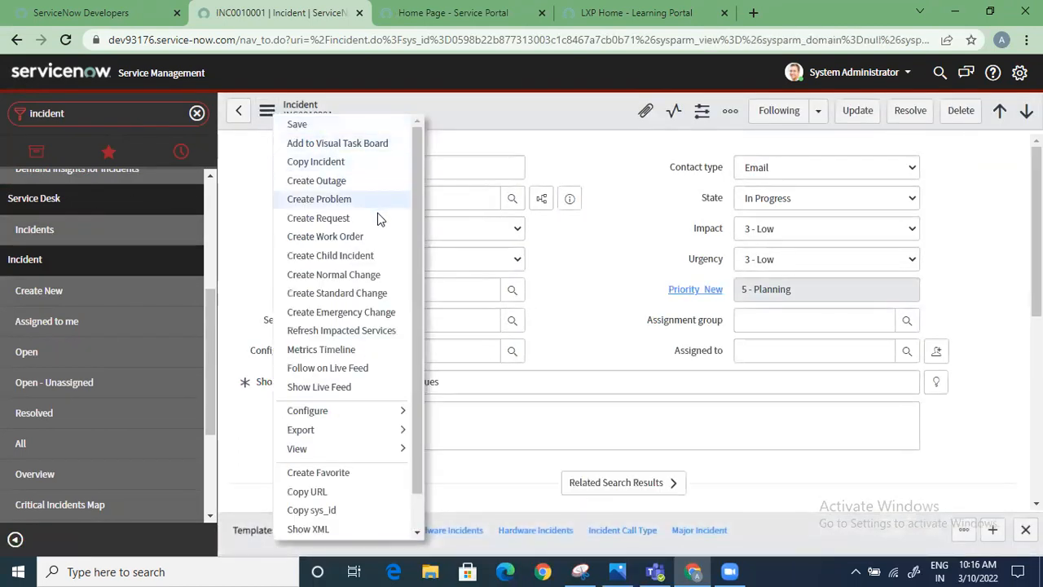
scroll(383, 256, down, 1)
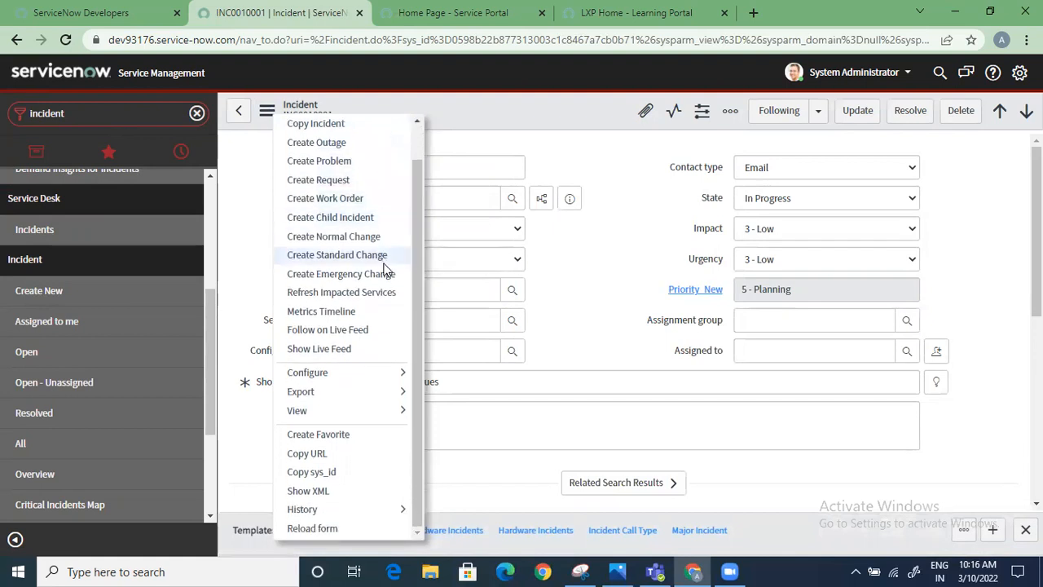
click(488, 479)
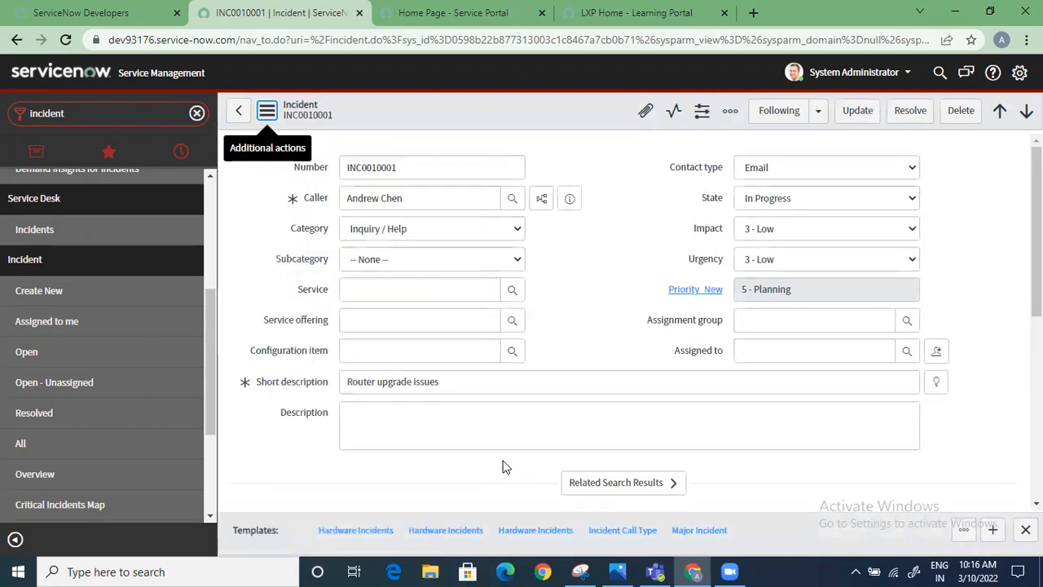
Examine the incident's resolution information, related records and related links for knowledge options
scroll(501, 464, down, 4)
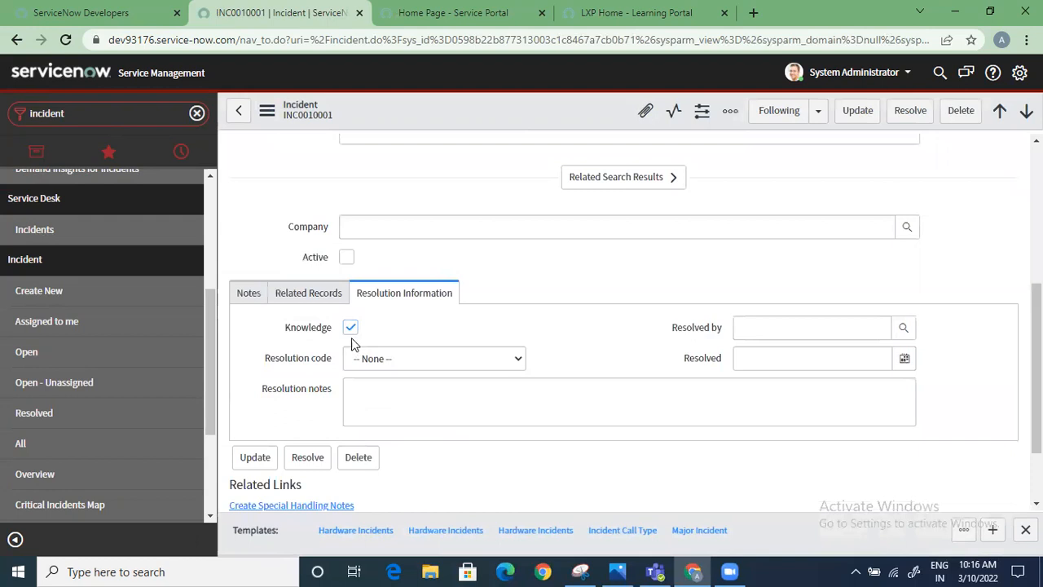
scroll(330, 326, down, 1)
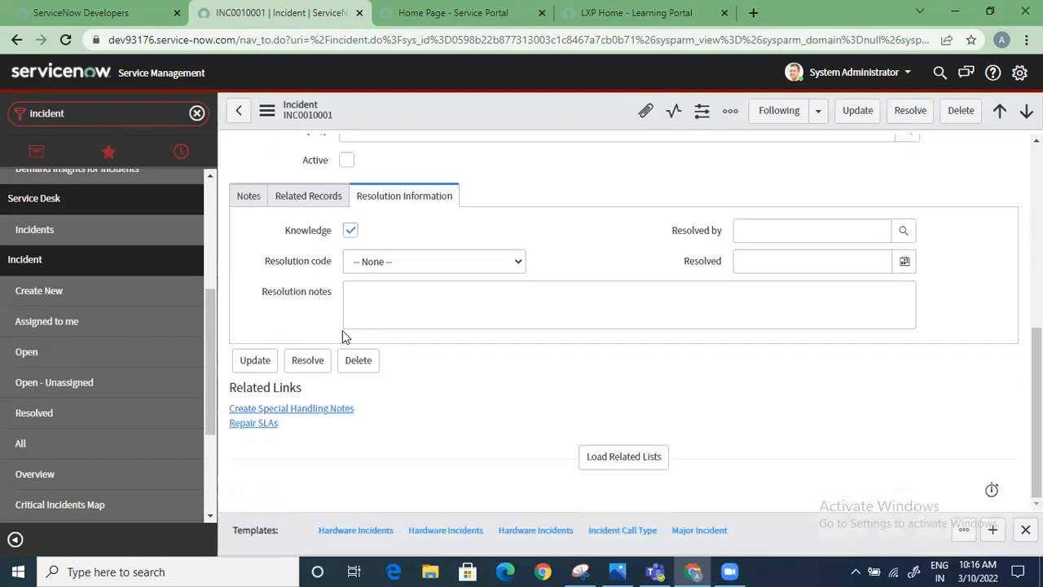
scroll(342, 318, up, 2)
click(303, 349)
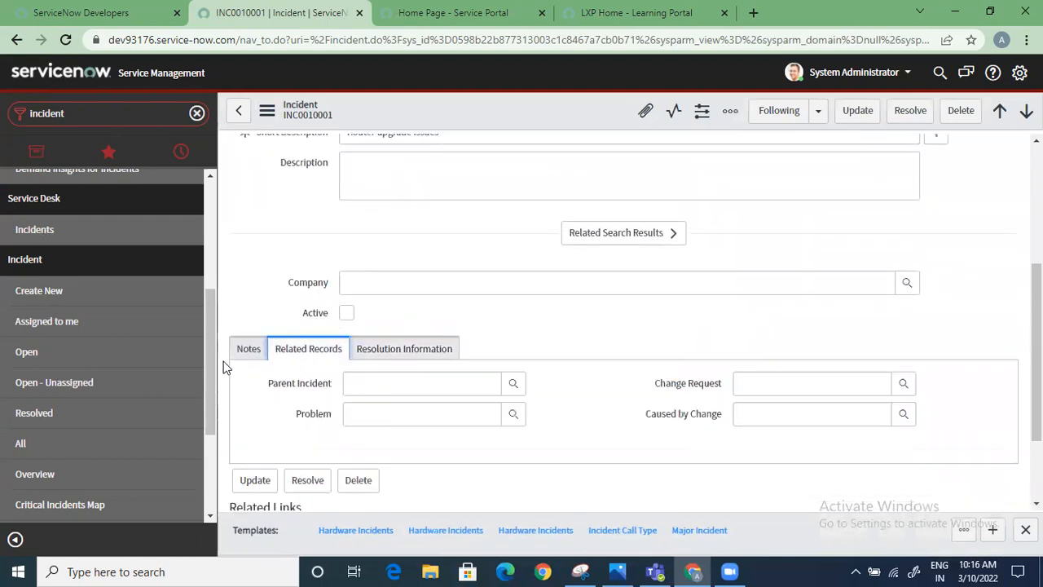
click(448, 350)
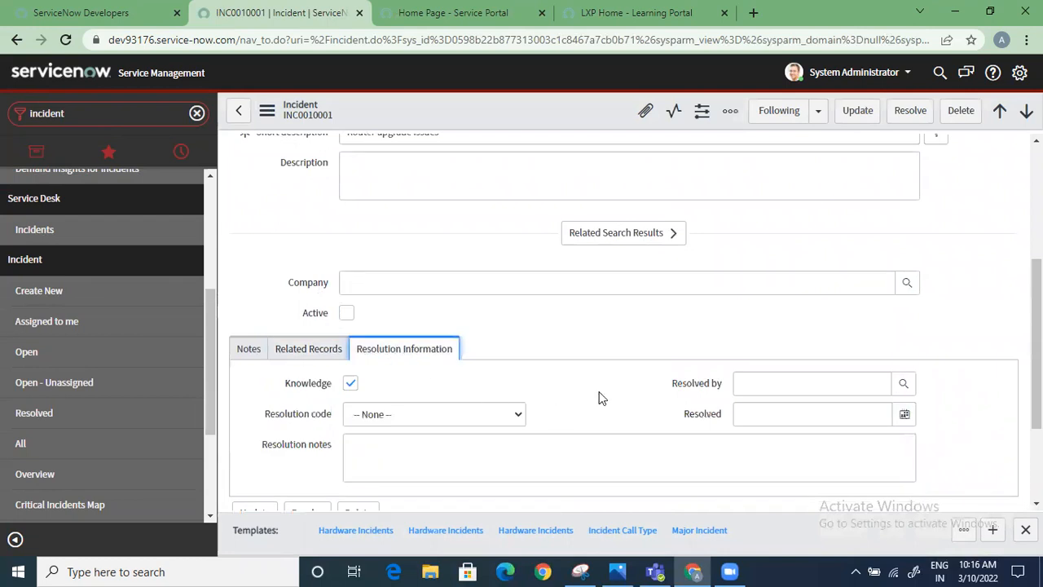
scroll(598, 398, up, 3)
scroll(599, 397, down, 2)
scroll(599, 398, up, 2)
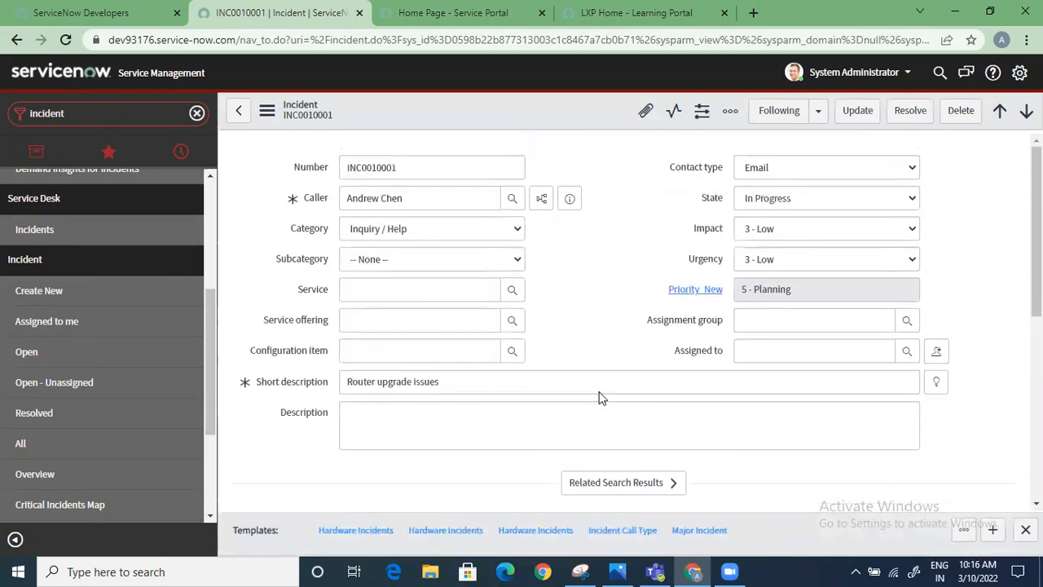
Resolve the incident with resolution code Solved (Work Around) and resolution notes "test", and save the record
click(916, 111)
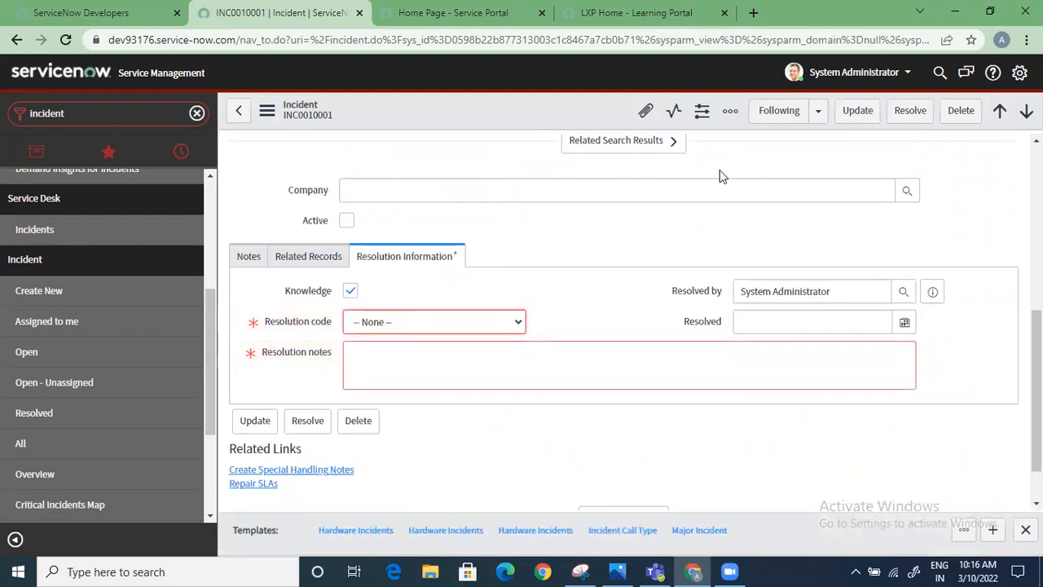
click(478, 323)
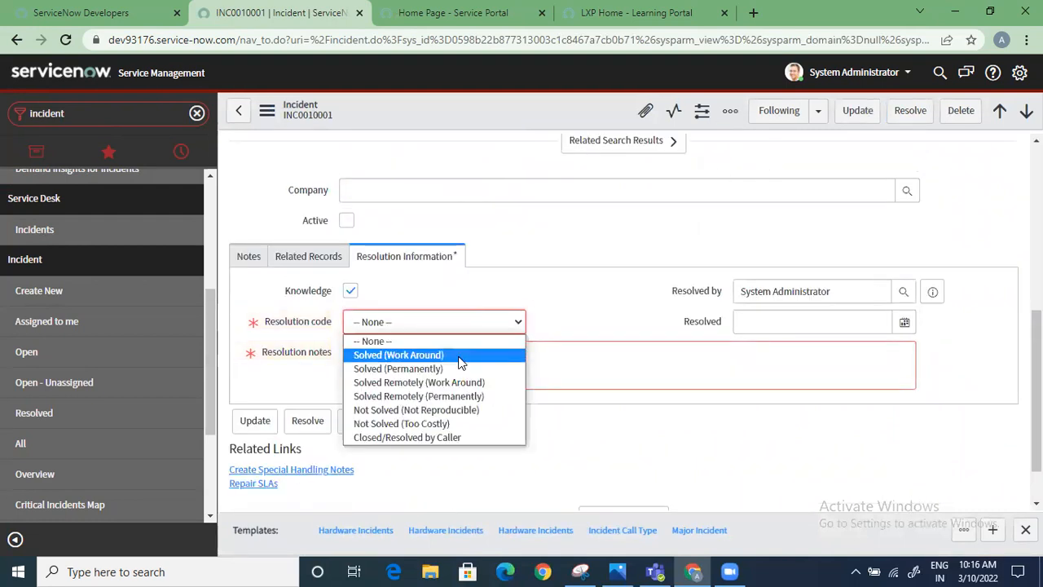
click(459, 356)
click(458, 344)
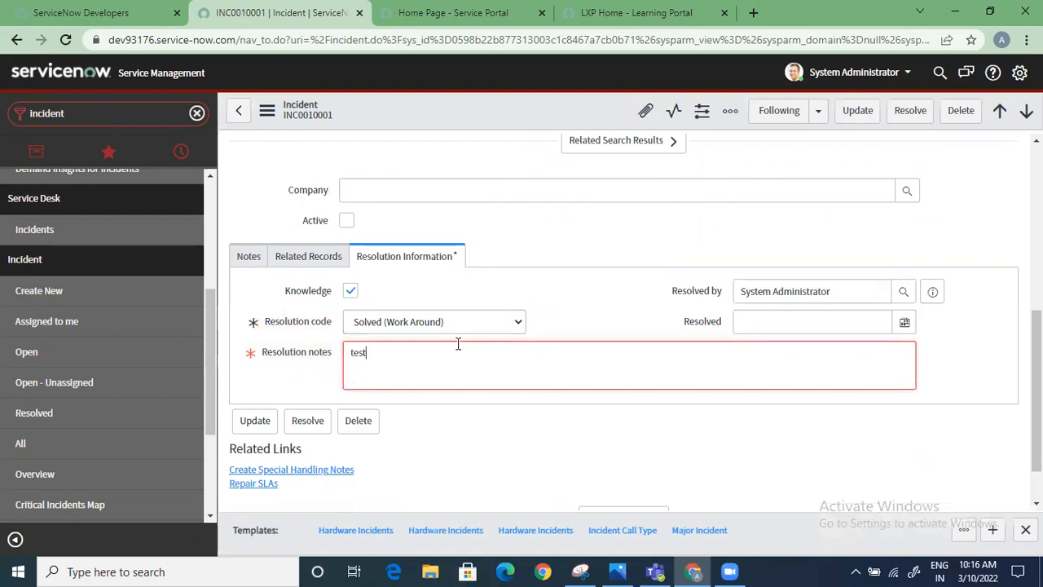
right_click(538, 102)
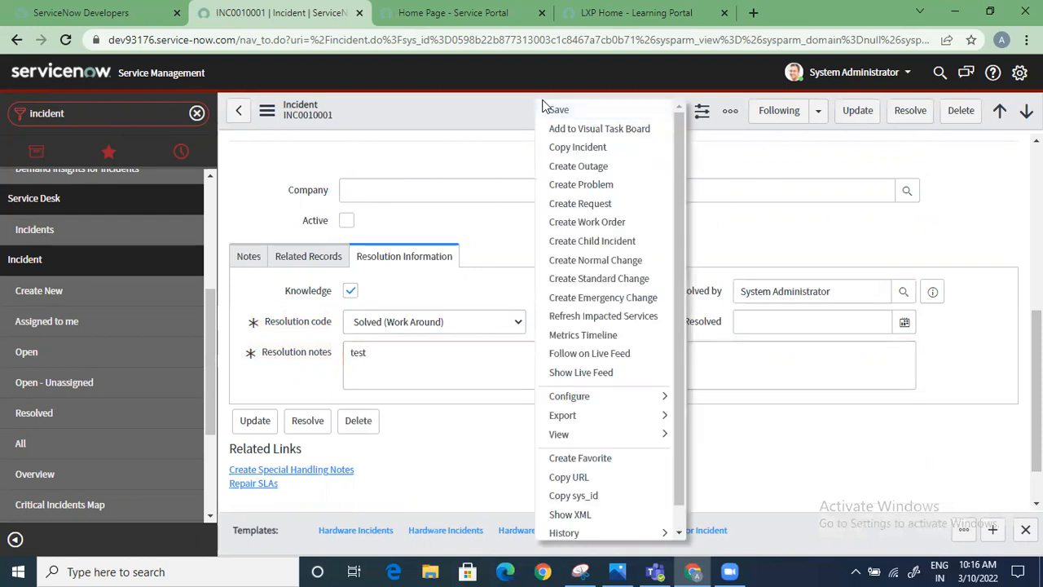
click(543, 107)
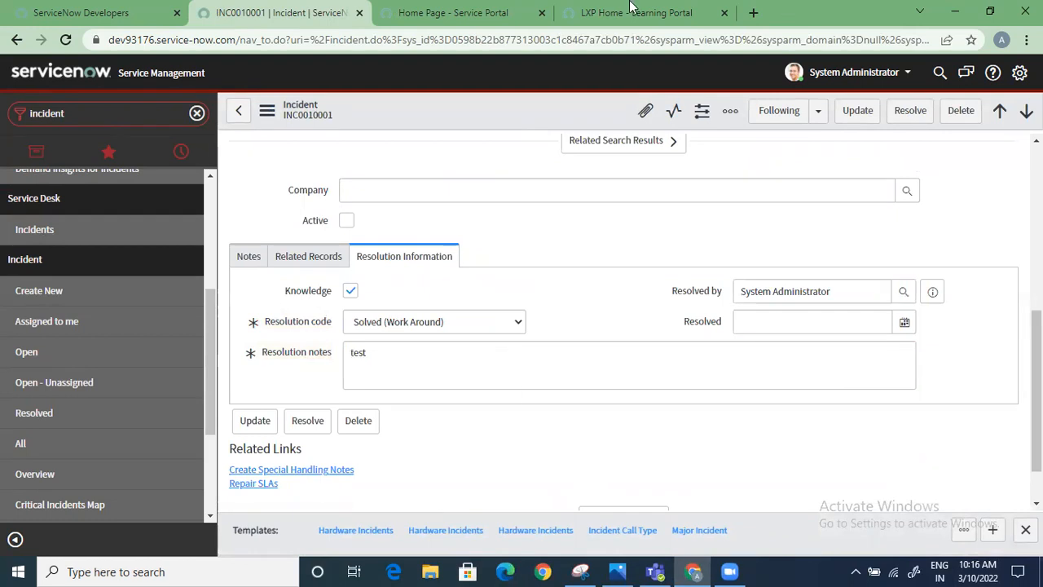
Examine the resolved incident's form, related lists and additional actions for a knowledge creation option
scroll(423, 343, down, 1)
scroll(424, 349, up, 2)
scroll(535, 412, down, 2)
click(624, 457)
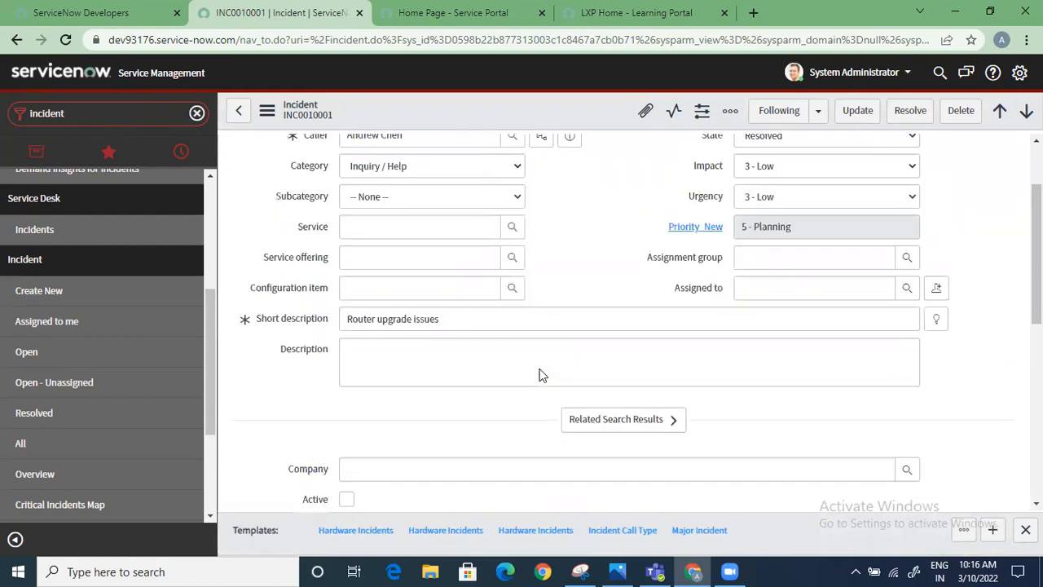
scroll(542, 373, down, 6)
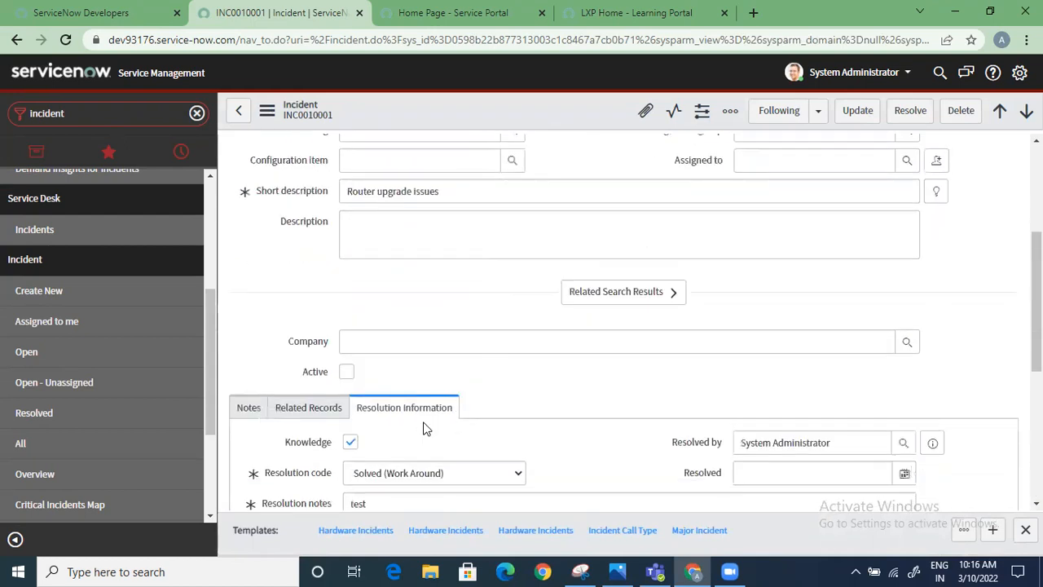
scroll(418, 350, up, 6)
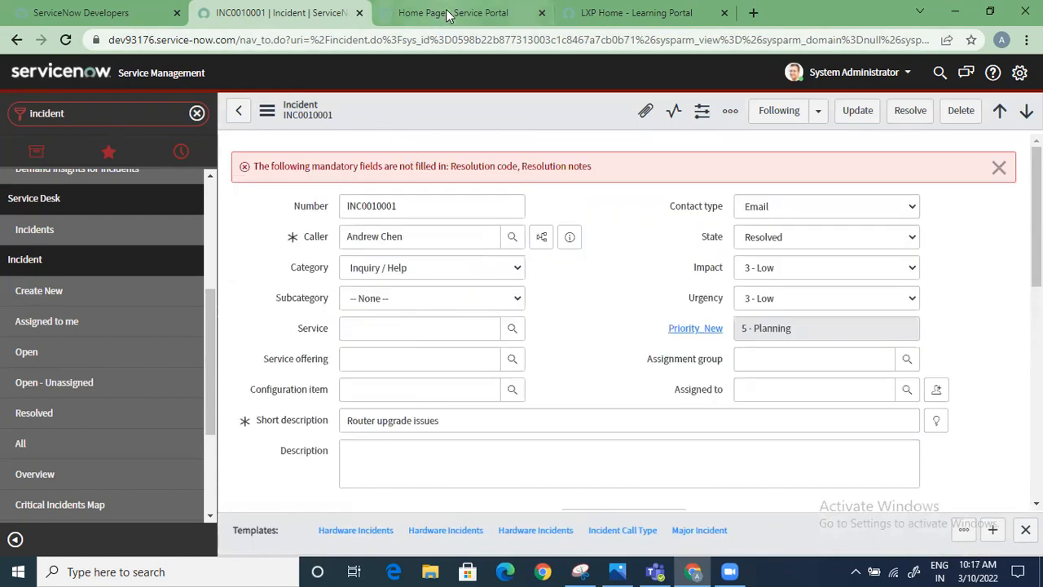
click(266, 111)
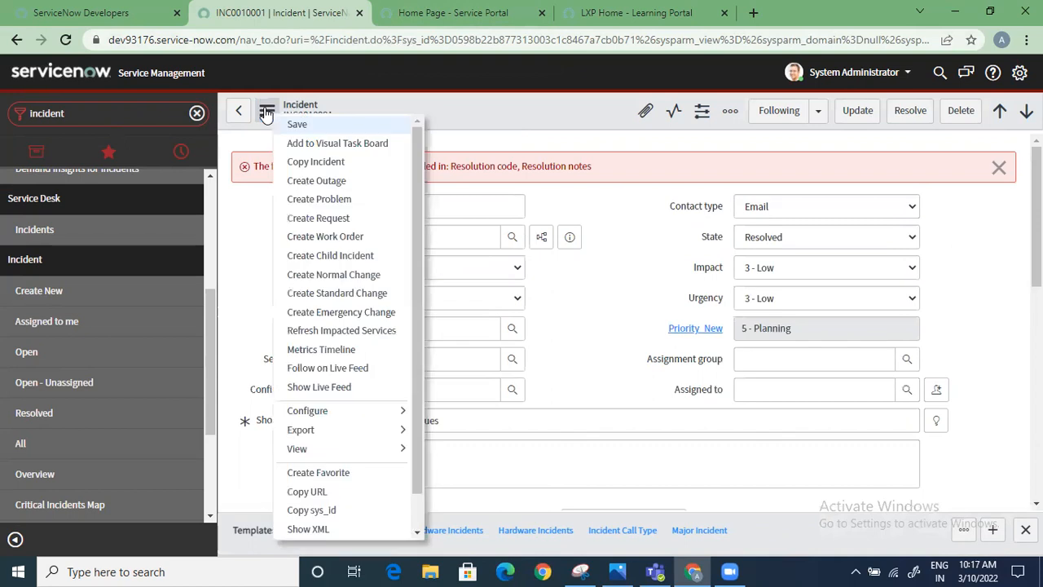
click(451, 229)
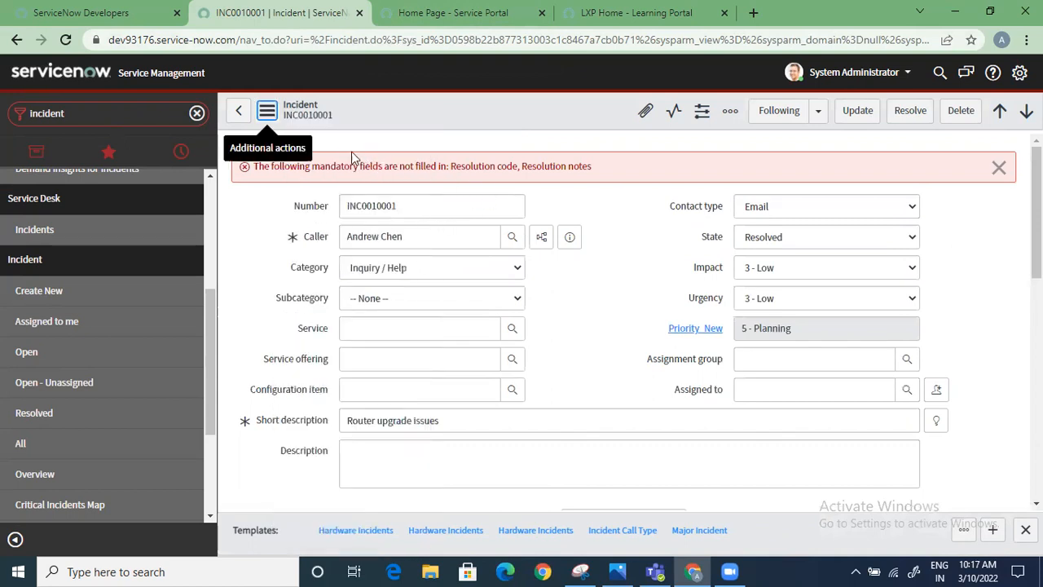
right_click(410, 107)
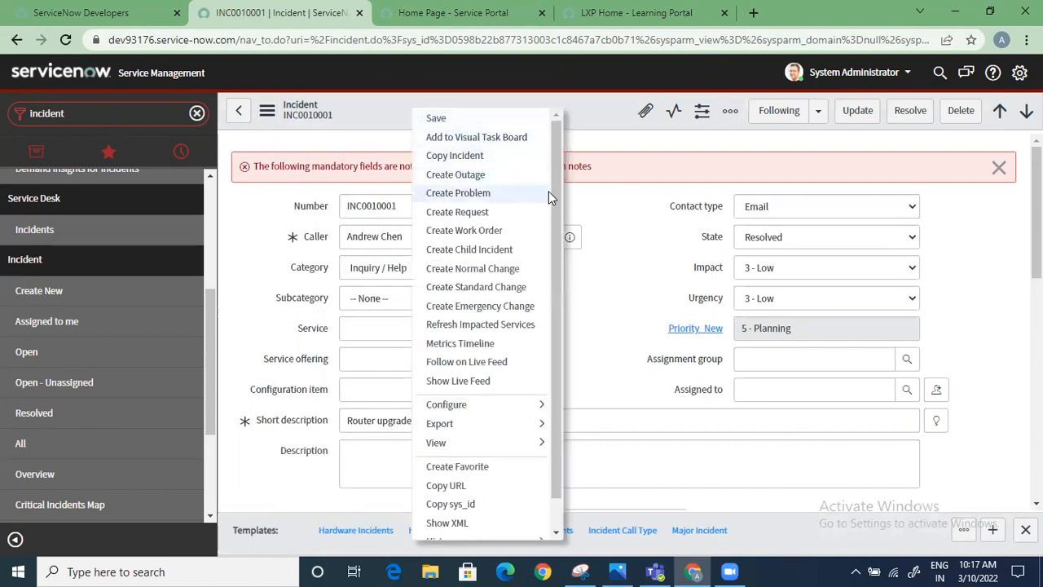
drag(552, 202, 552, 253)
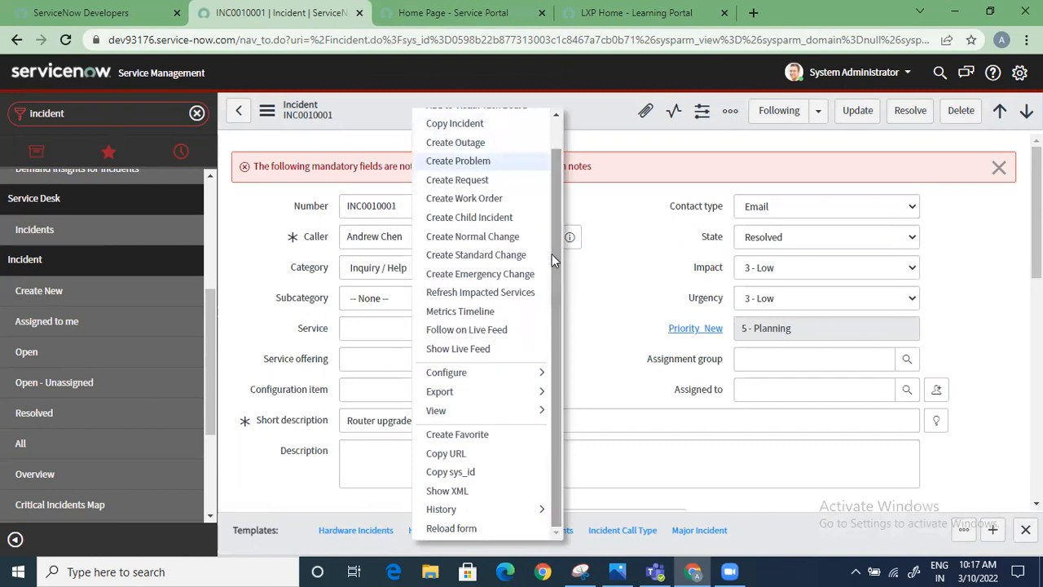
click(619, 314)
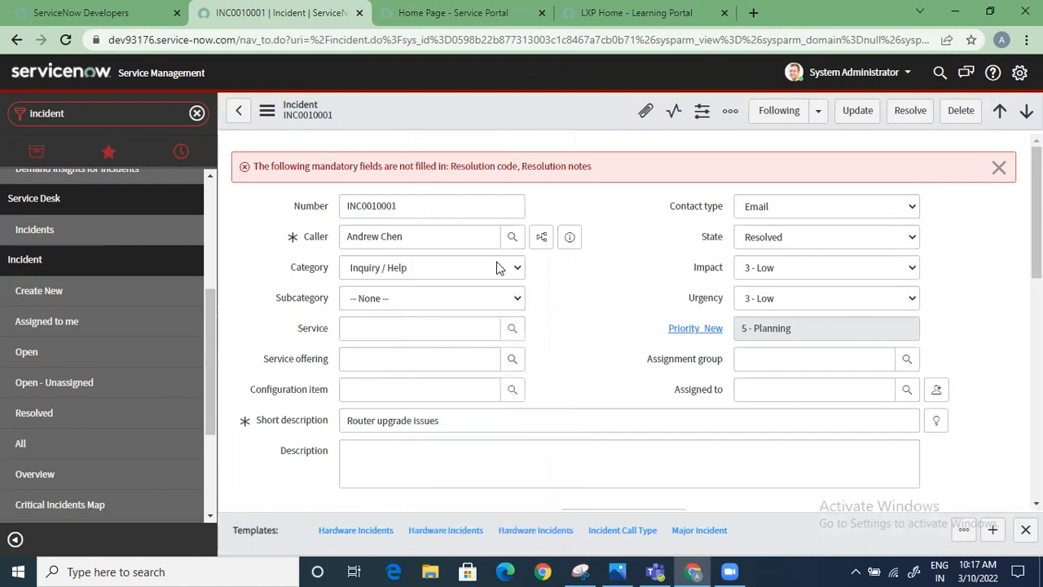
Dismiss the Employee Center announcement on the Service Portal home page and open the Knowledge Base
click(451, 17)
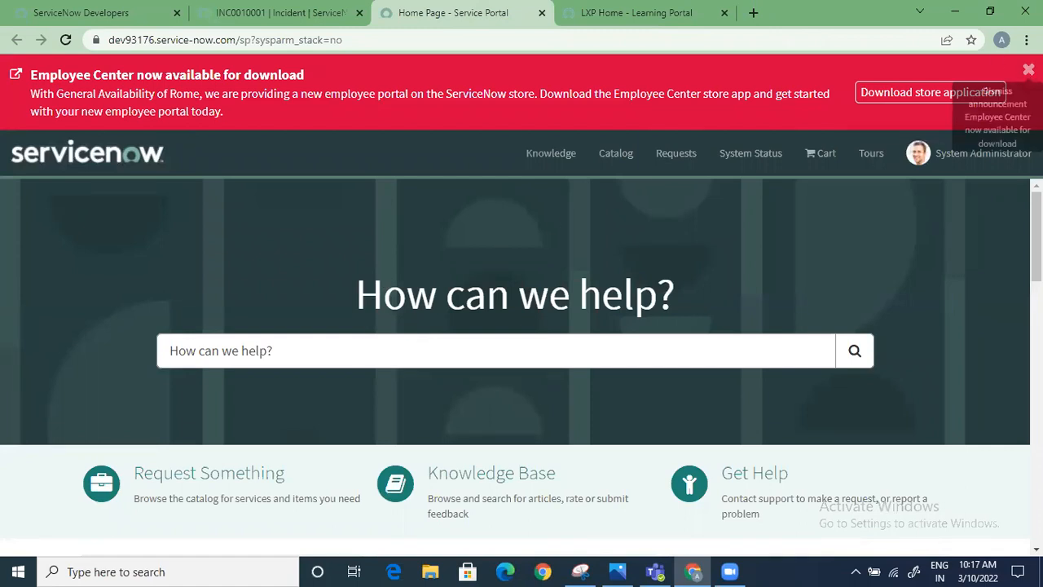
click(1028, 70)
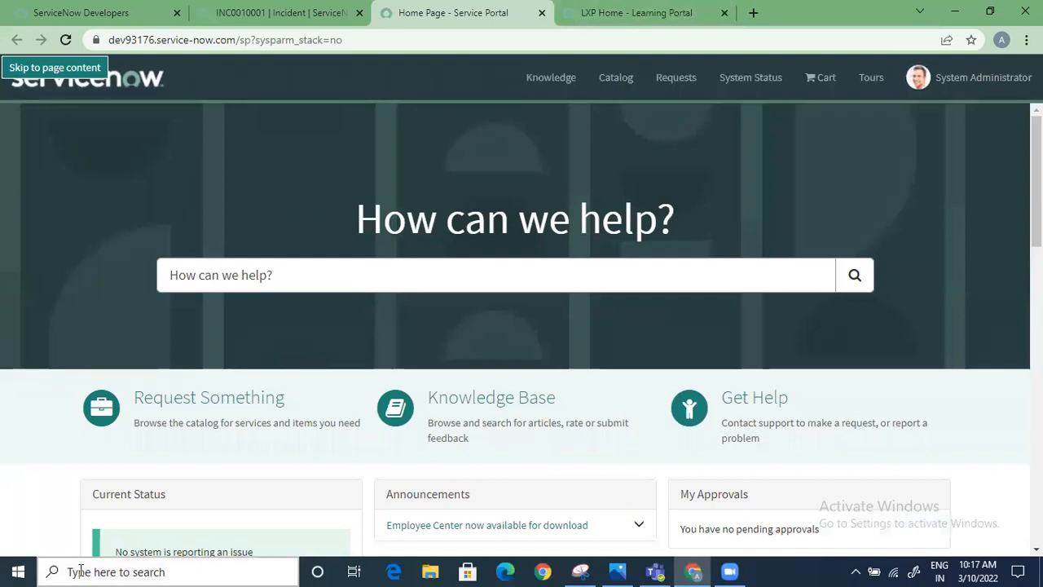
scroll(217, 527, down, 1)
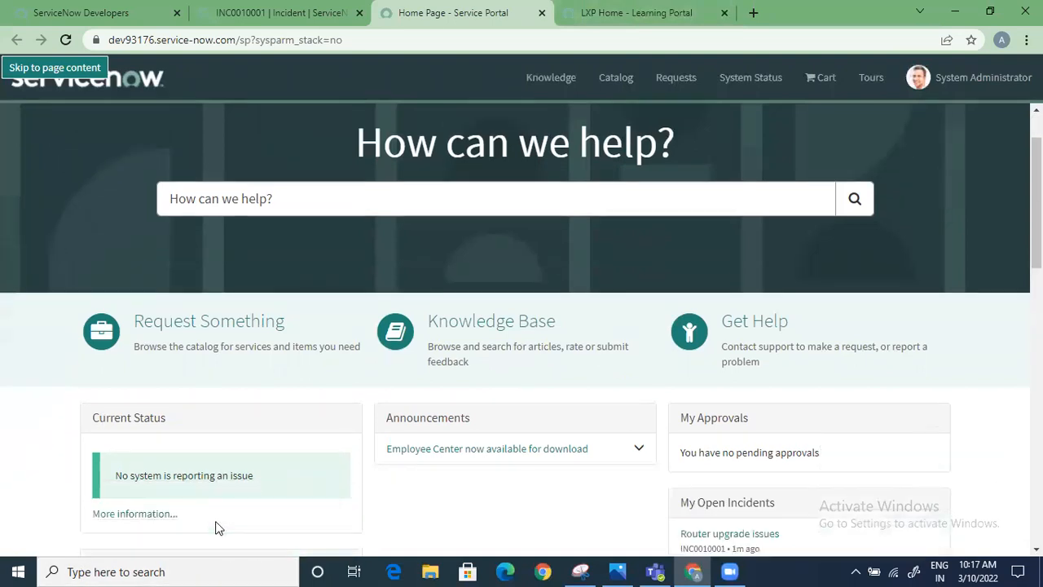
scroll(217, 527, up, 1)
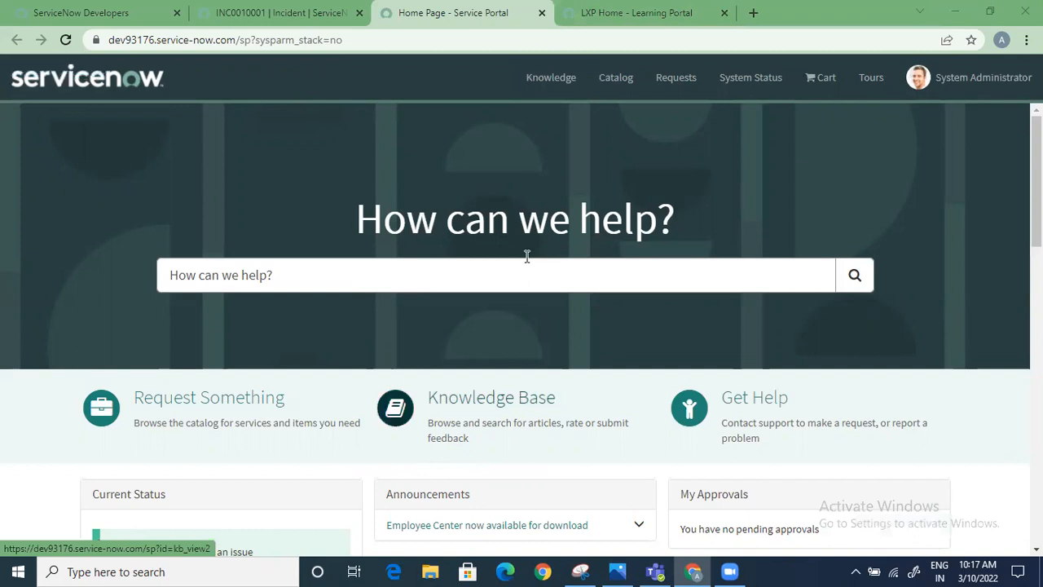
click(523, 290)
key(Return)
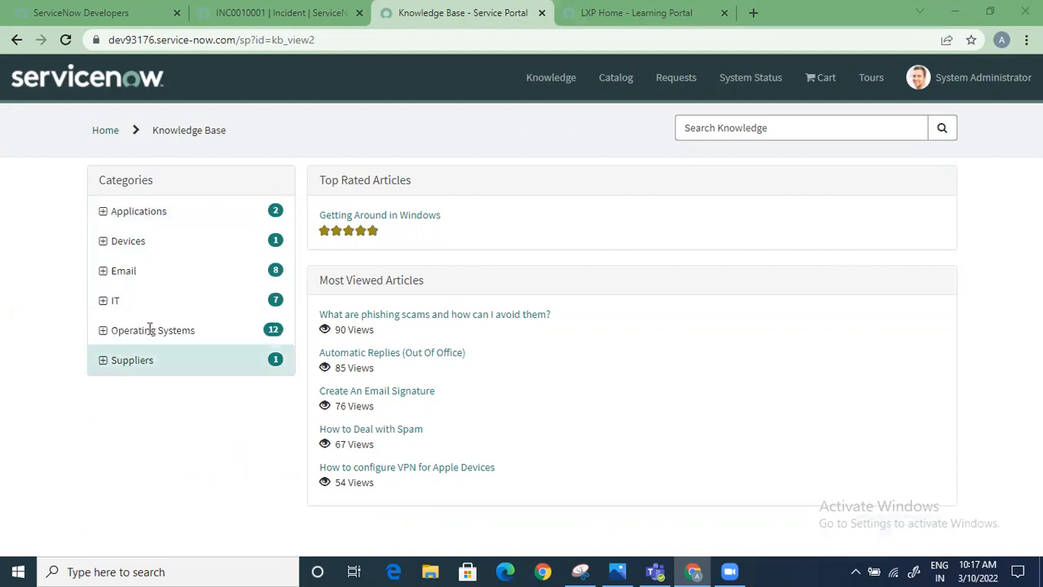
Expand the Applications and Microsoft categories and open the Excel Functionality article in the Excel category
click(104, 213)
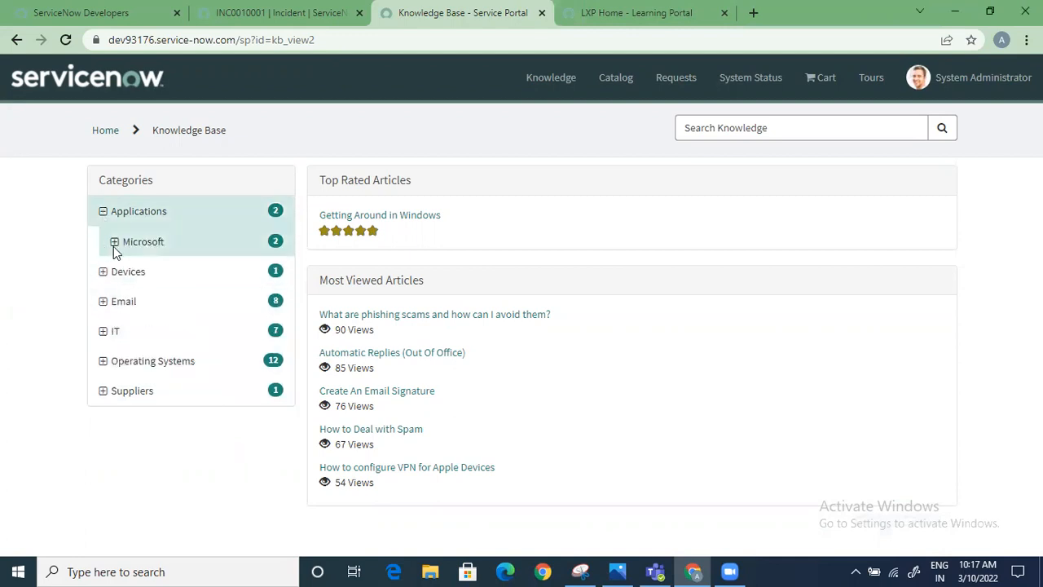
click(114, 242)
click(177, 308)
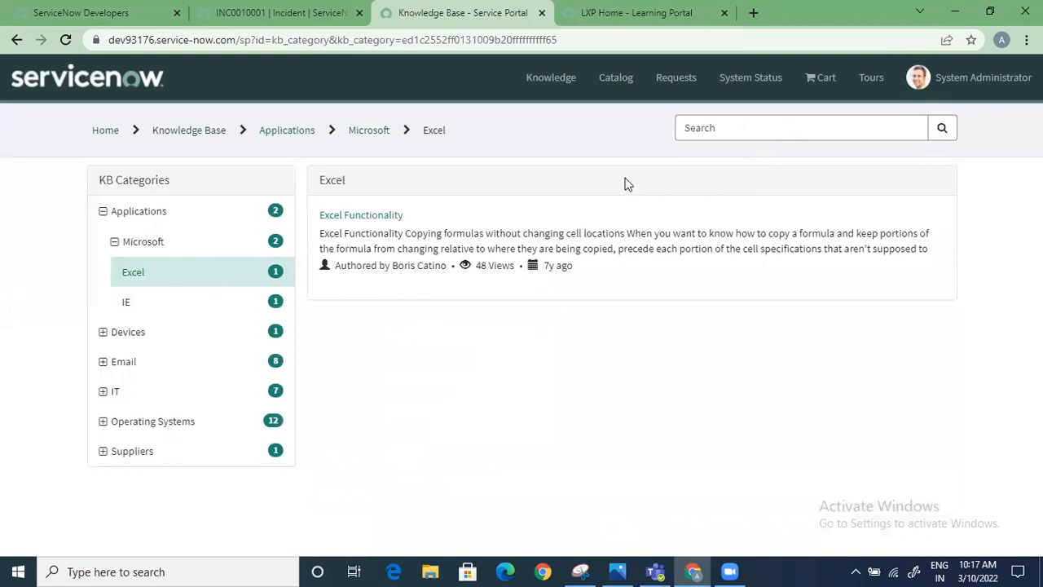
click(371, 218)
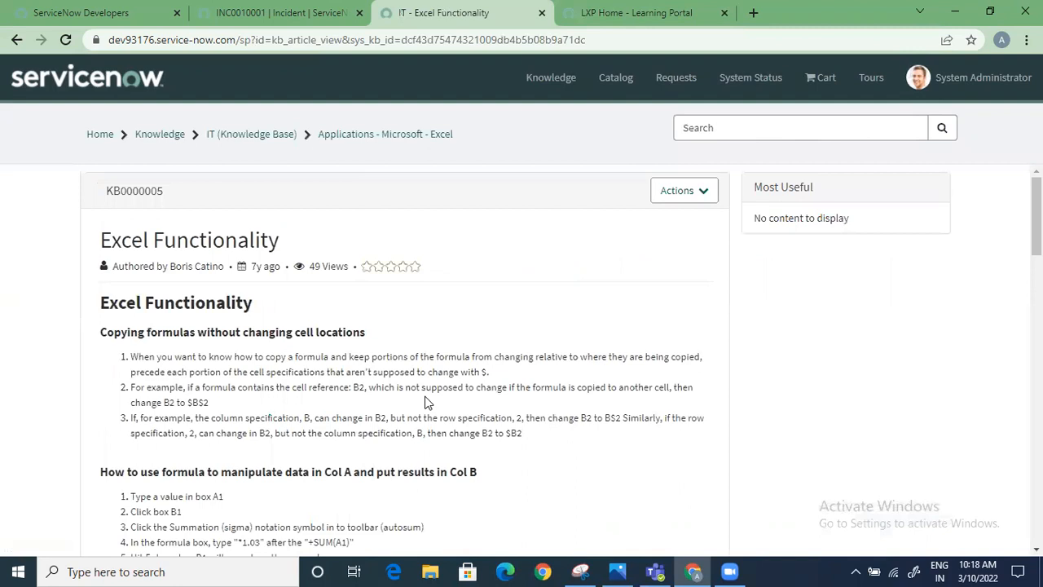
Review the Excel Functionality article and its available actions, rate it four stars and mark it as helpful
click(698, 193)
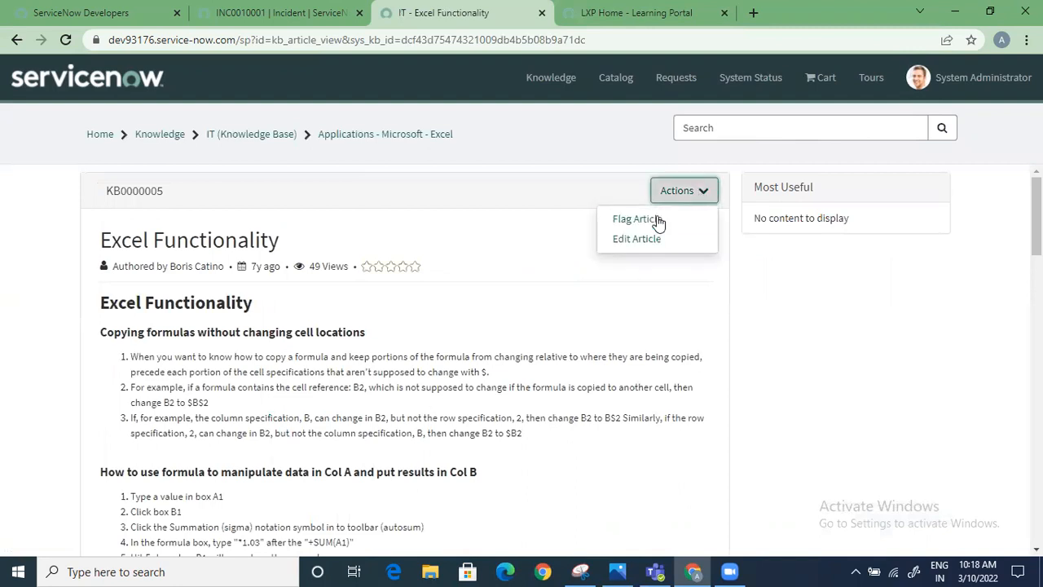
click(493, 324)
scroll(453, 402, down, 7)
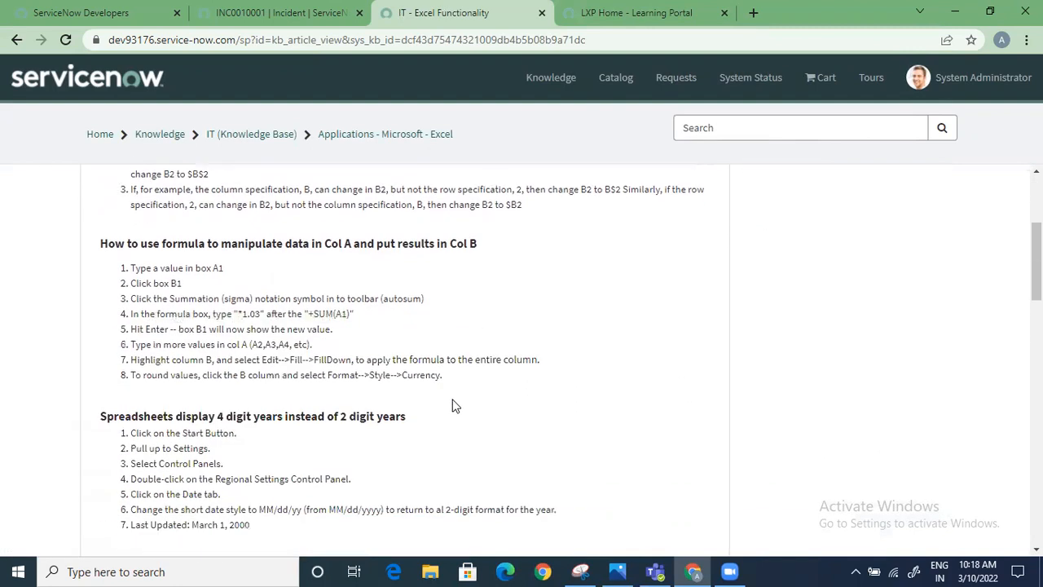
scroll(356, 444, down, 10)
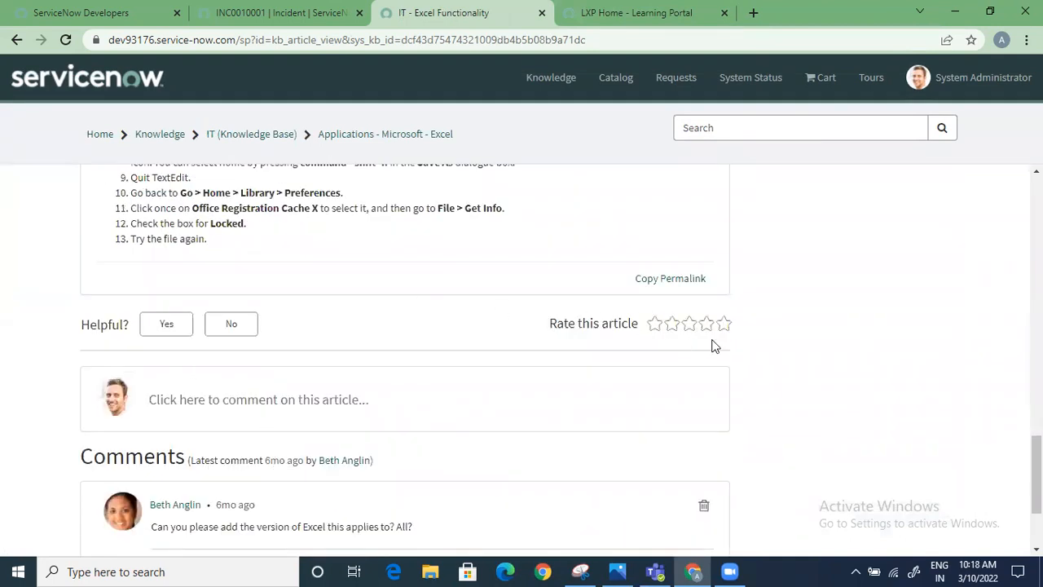
click(706, 325)
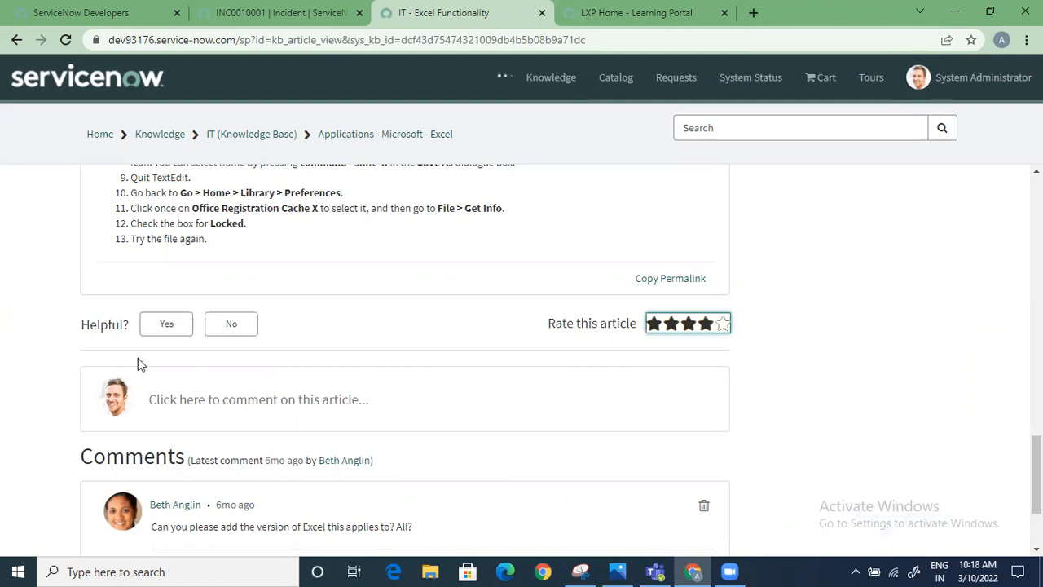
click(163, 324)
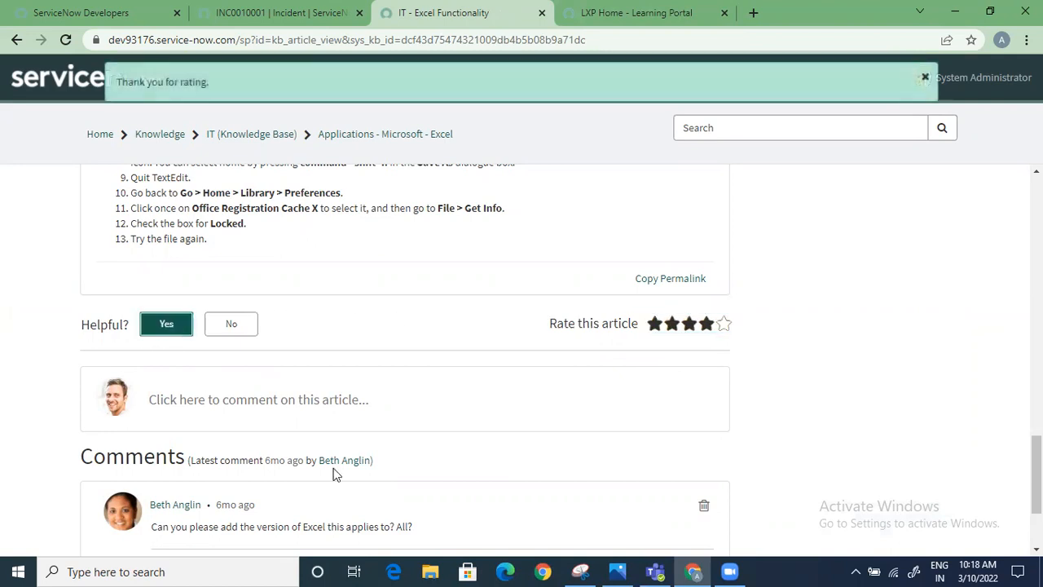
Dismiss the rating and feedback notifications and review the existing comments on the Excel Functionality article
scroll(333, 437, down, 2)
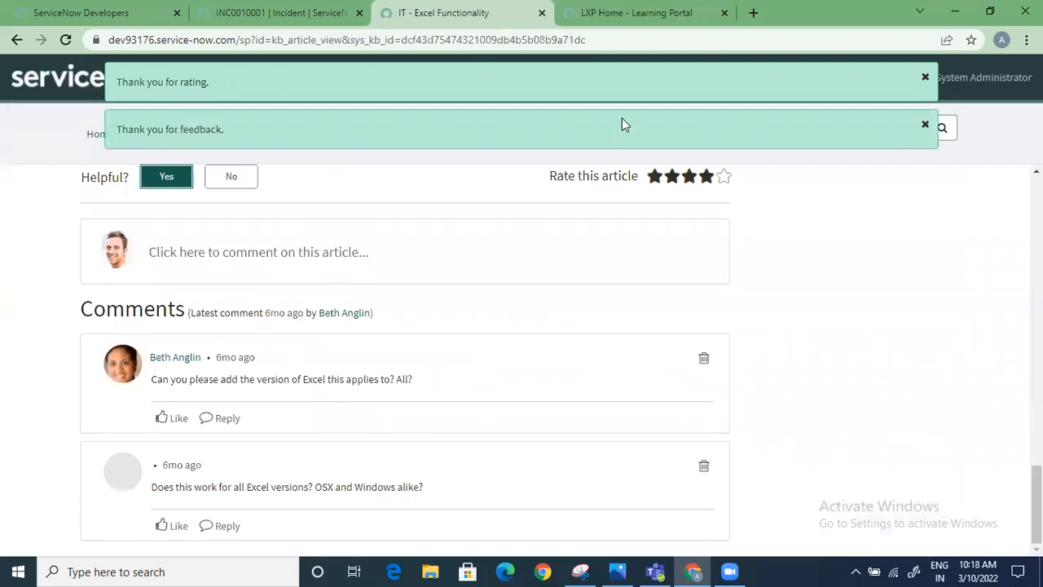
click(925, 77)
click(925, 124)
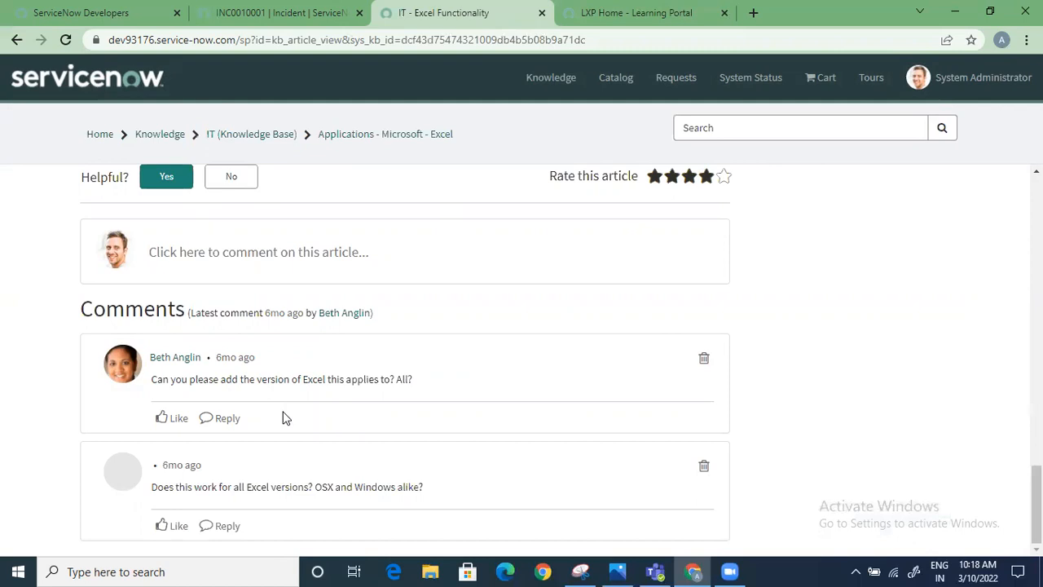
scroll(282, 418, up, 3)
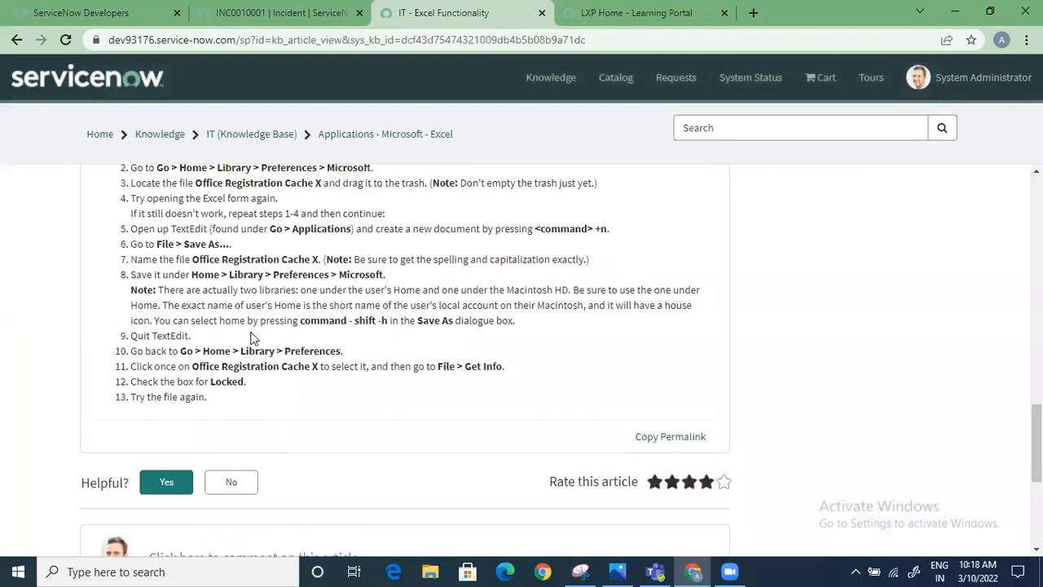
scroll(252, 340, down, 3)
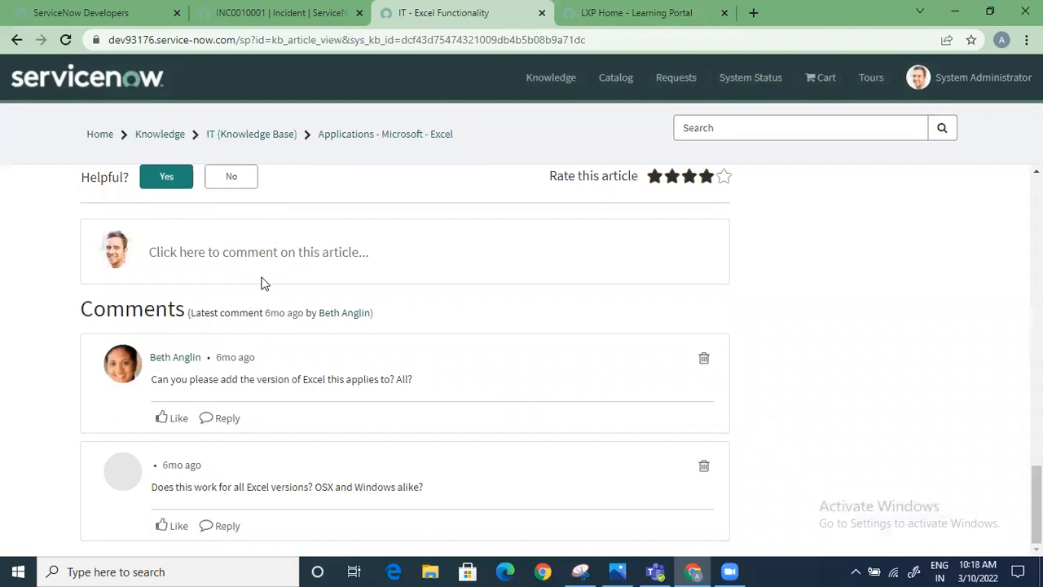
scroll(261, 286, up, 10)
scroll(262, 301, down, 10)
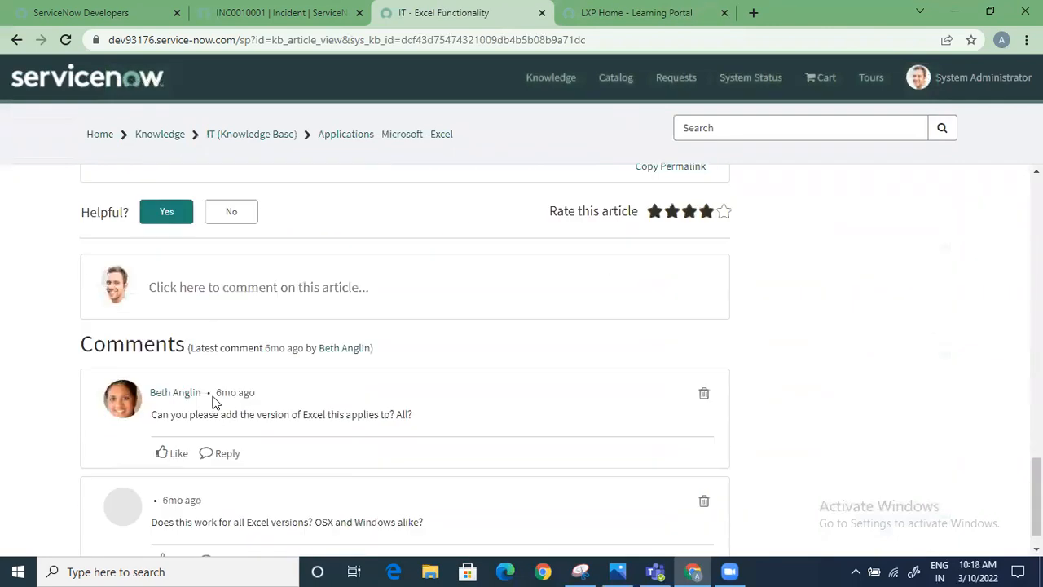
Post the comment "it should include some more details" on the article and dismiss the notification
click(226, 259)
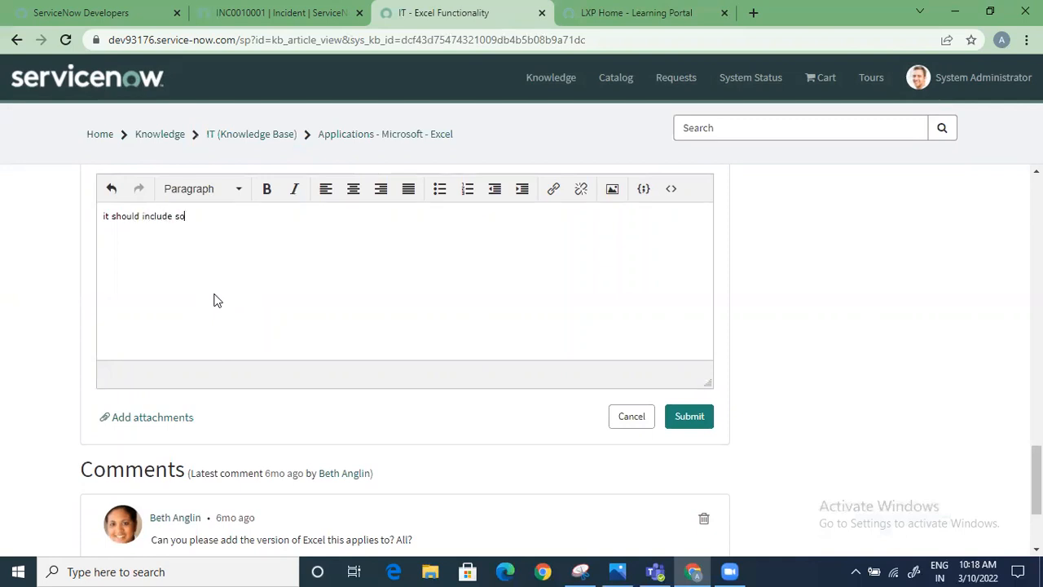
text(me more details)
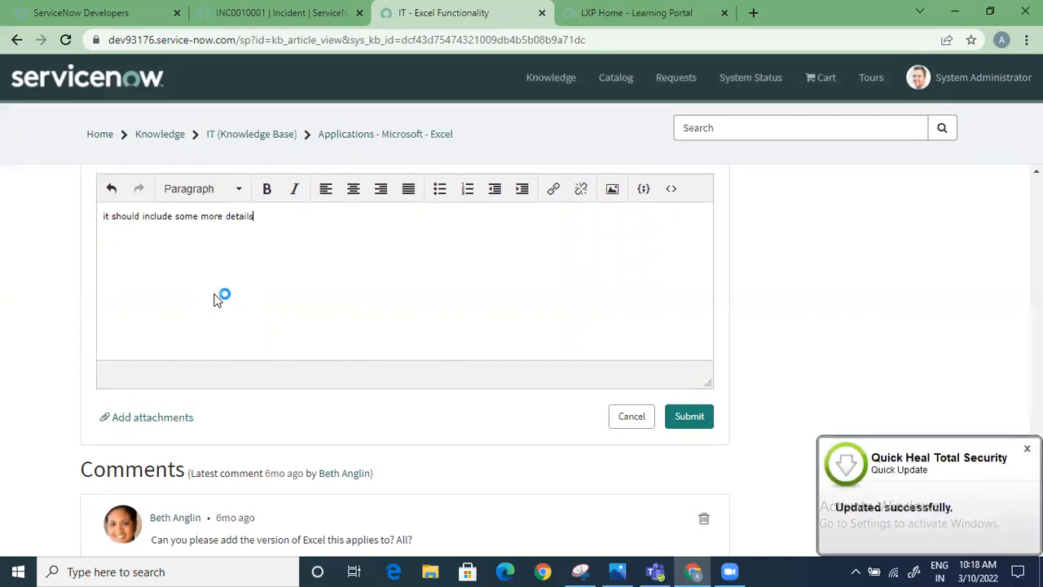
click(689, 416)
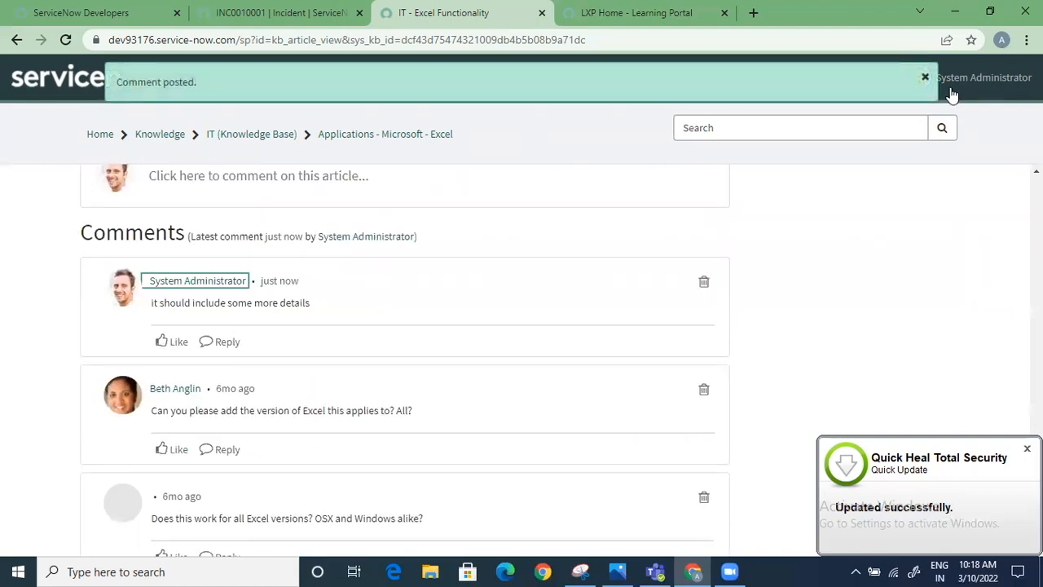
click(925, 78)
Flag the Excel Functionality article with the comment "This is not a complete article - pls update it" and dismiss the notification
scroll(212, 345, up, 8)
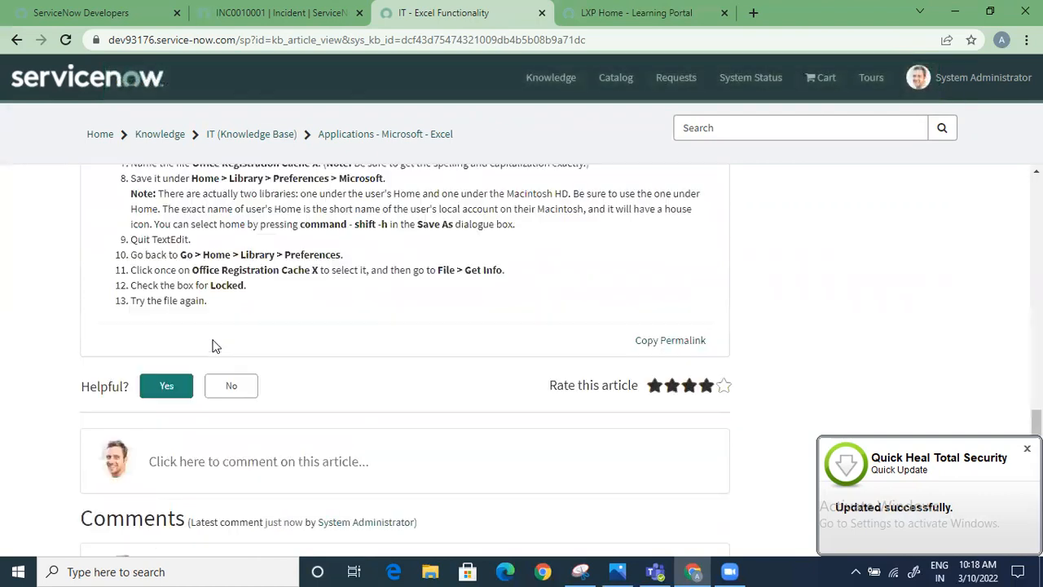
scroll(212, 344, up, 12)
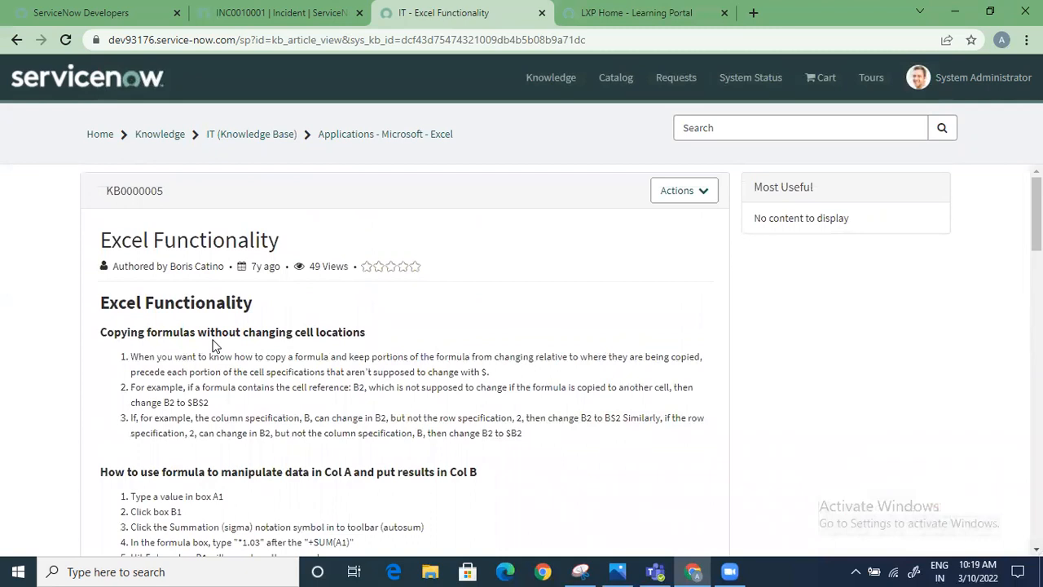
click(678, 190)
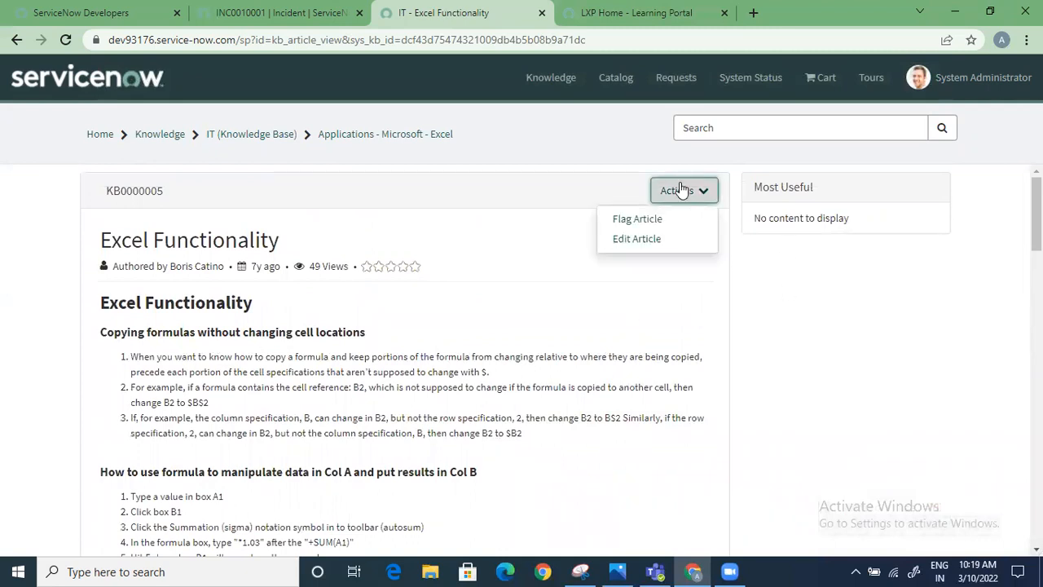
click(648, 218)
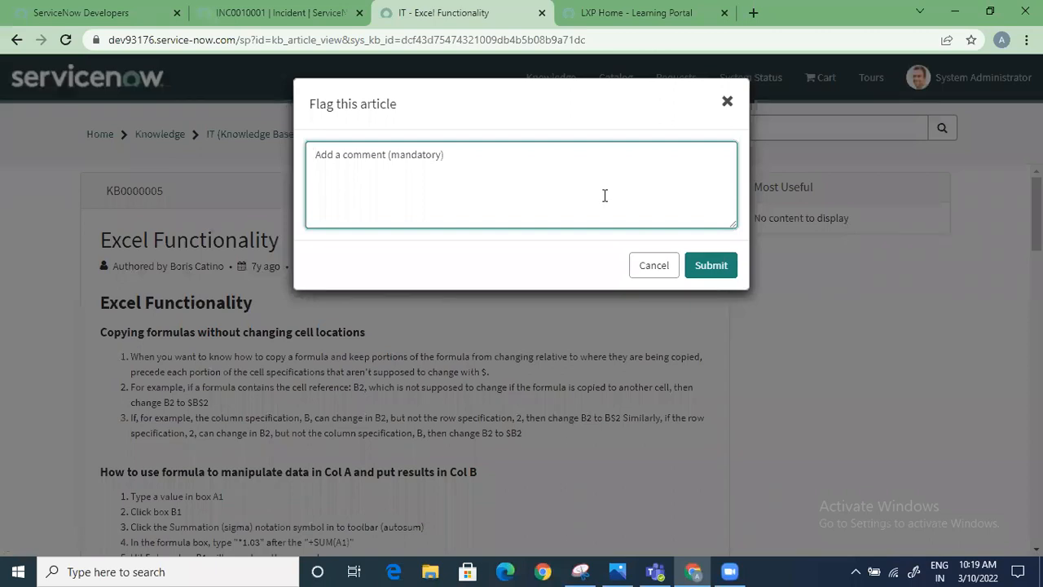
text(This is not a complete article - pls update it)
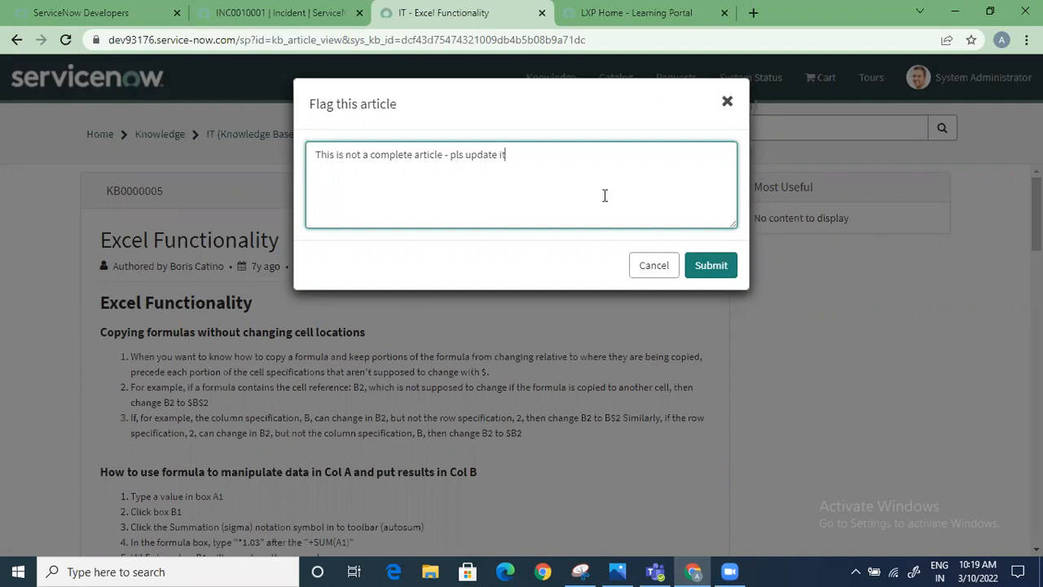
click(709, 269)
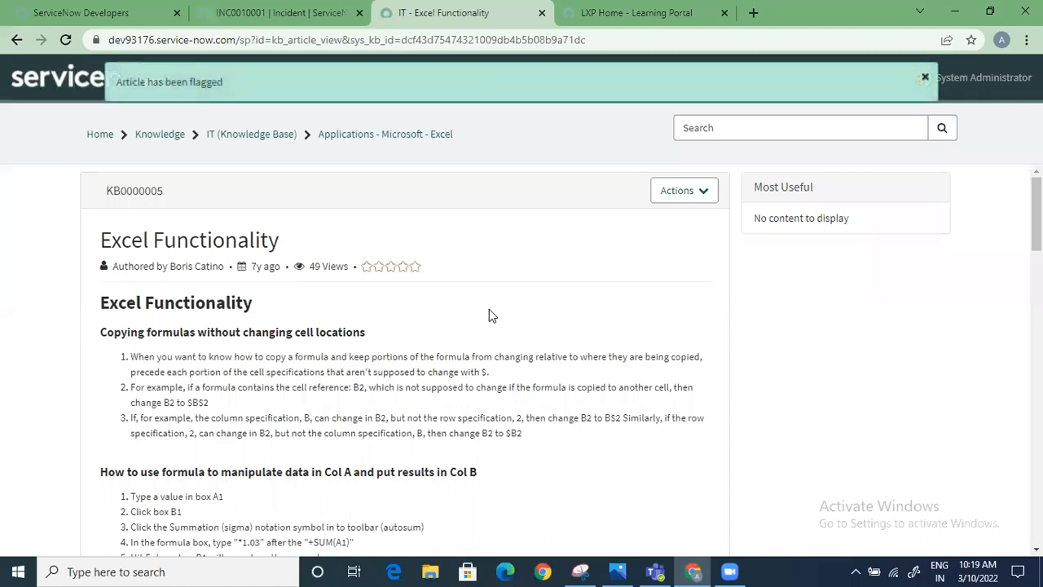
click(925, 78)
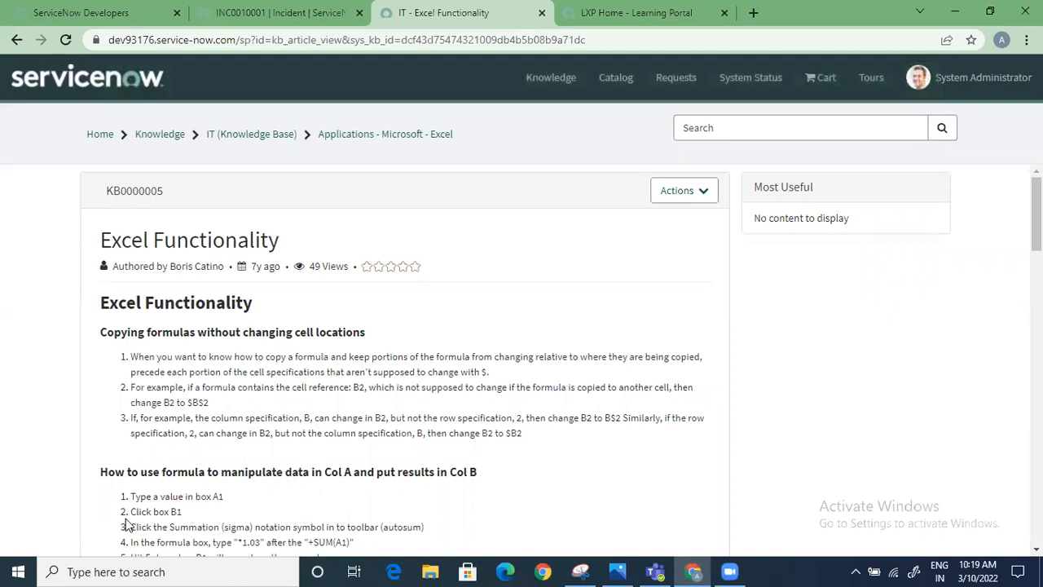
Copy the permalink of the Excel Functionality article and open it in a new browser tab
scroll(126, 524, down, 3)
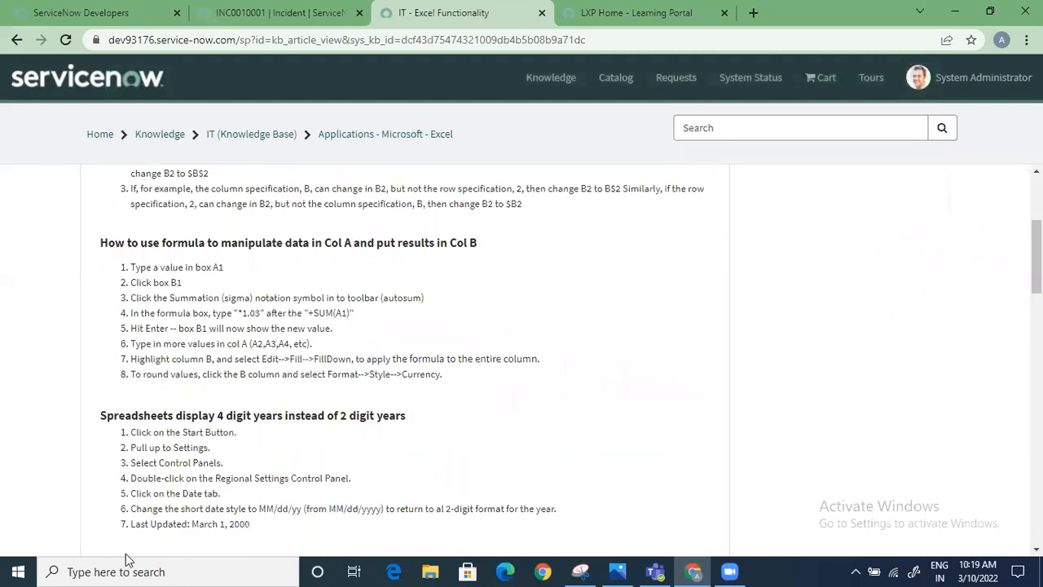
scroll(126, 554, up, 3)
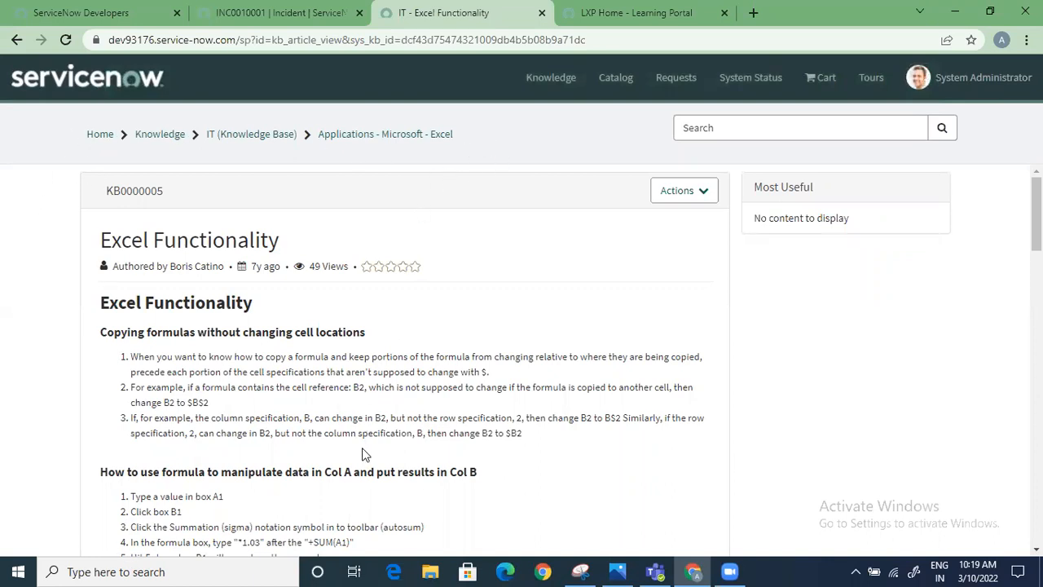
scroll(364, 454, down, 3)
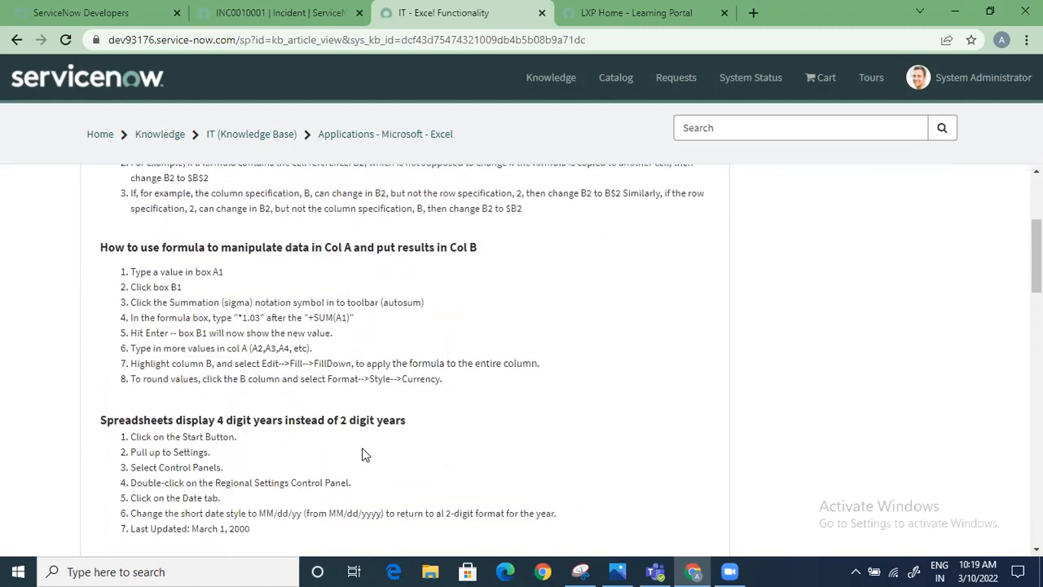
scroll(364, 454, down, 12)
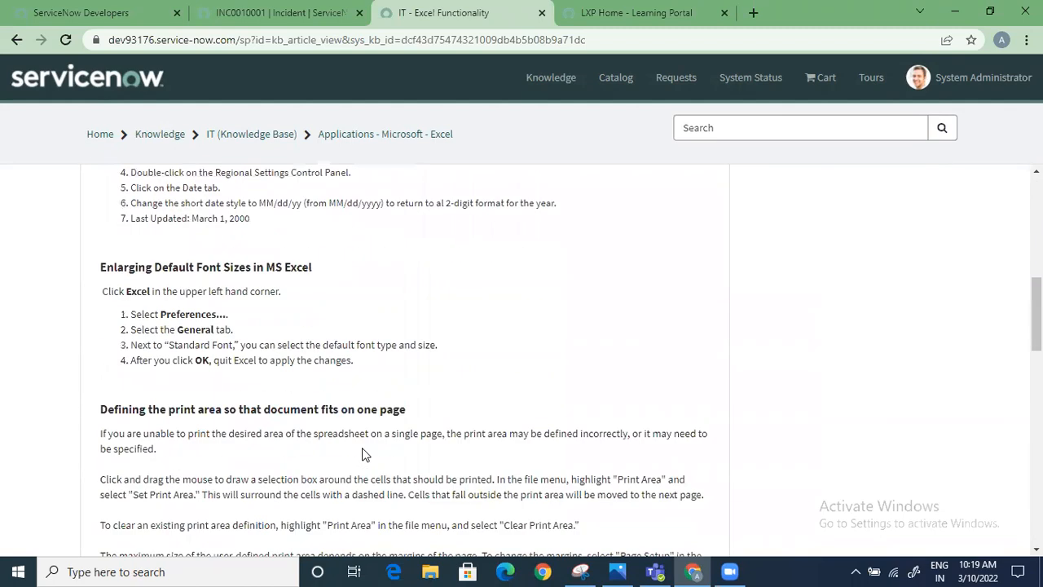
scroll(364, 454, up, 10)
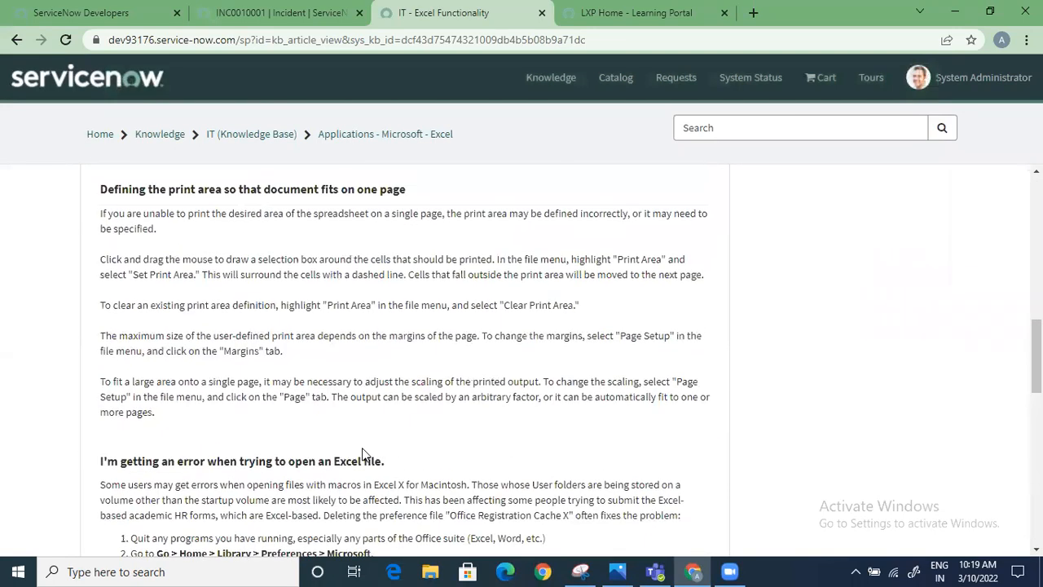
scroll(362, 447, down, 8)
scroll(622, 441, down, 2)
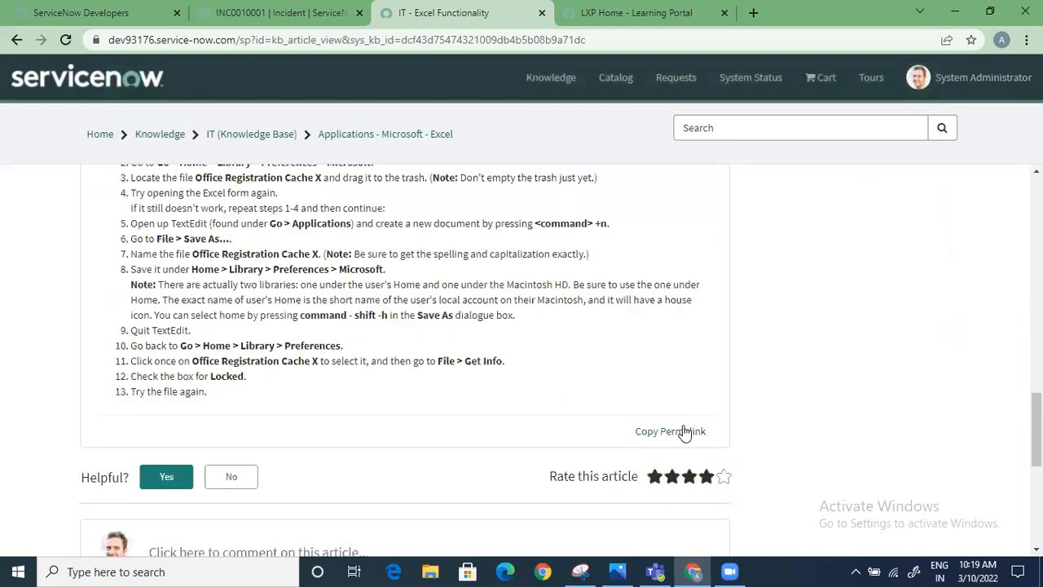
click(675, 432)
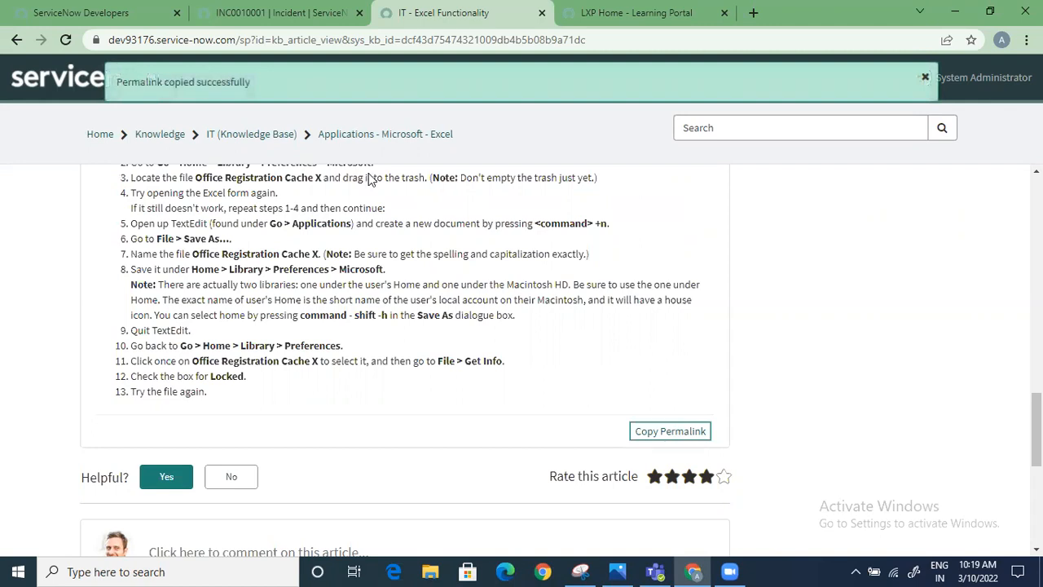
click(753, 12)
key(ctrl+v)
key(Return)
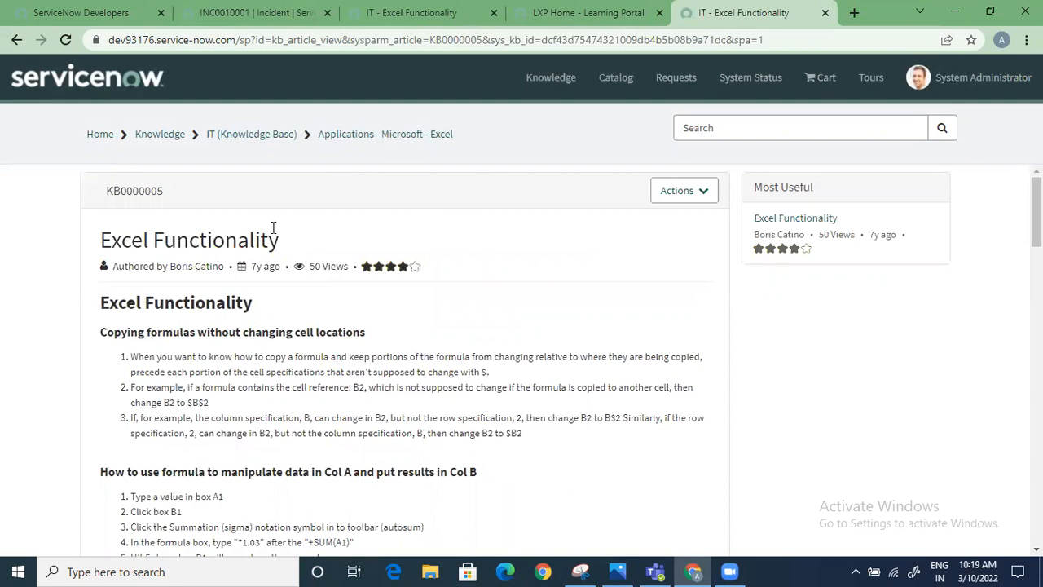
Return to the browser tab with incident INC0010001 and clear the navigator filter
click(271, 10)
click(412, 12)
scroll(349, 226, up, 1)
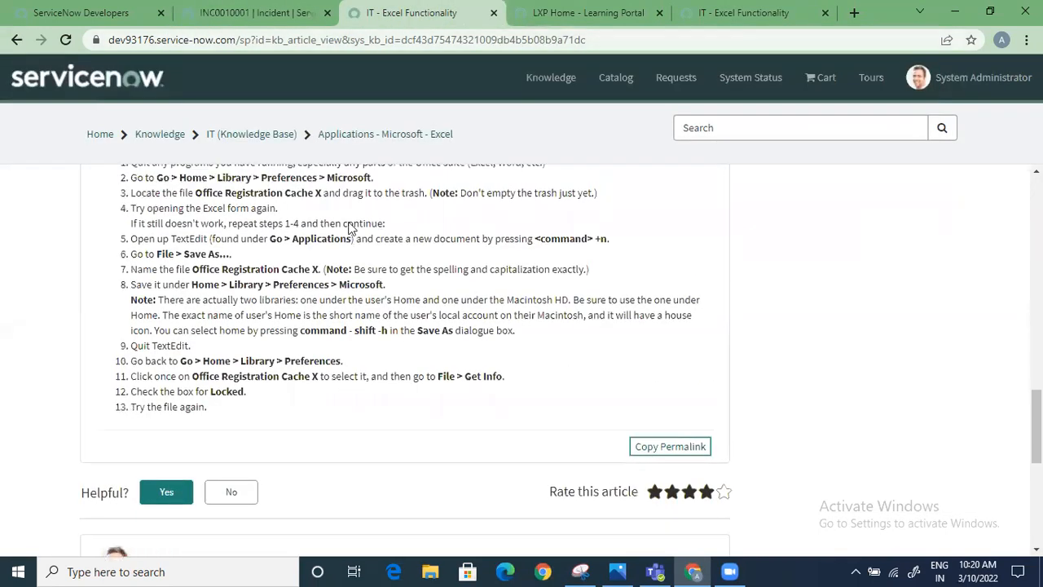
scroll(349, 227, up, 10)
click(260, 12)
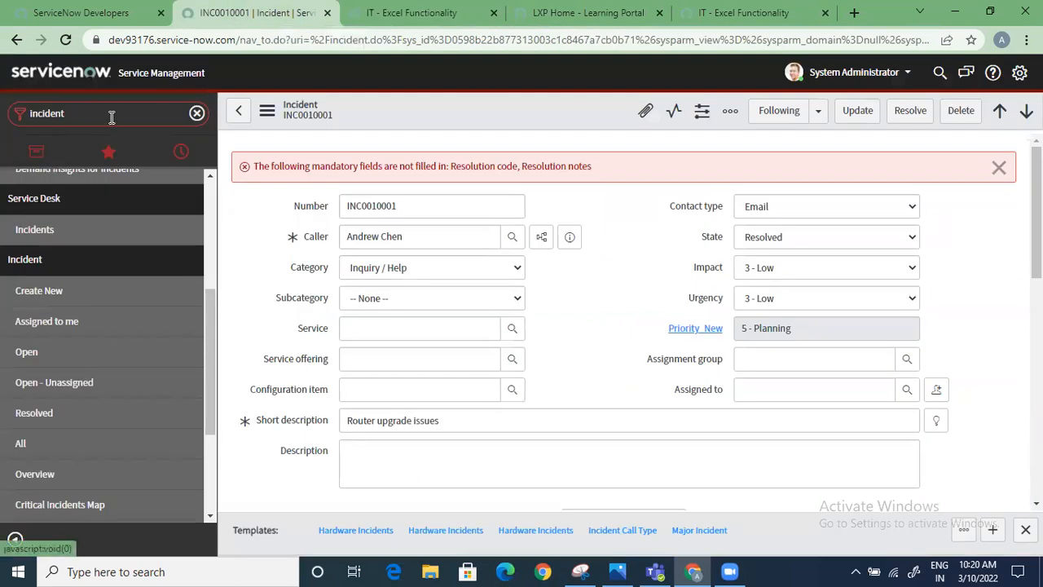
click(198, 116)
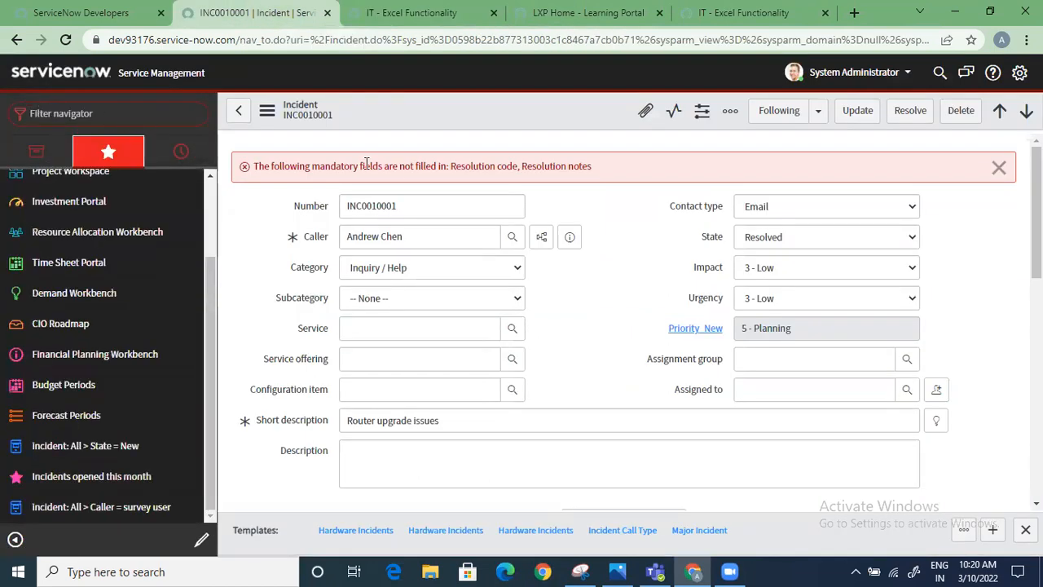
Review the incident's Notes, Related Records and Resolution Information sections and related lists, and resolve the incident
scroll(545, 377, down, 3)
scroll(585, 391, up, 3)
scroll(585, 391, down, 1)
scroll(561, 380, down, 3)
click(247, 410)
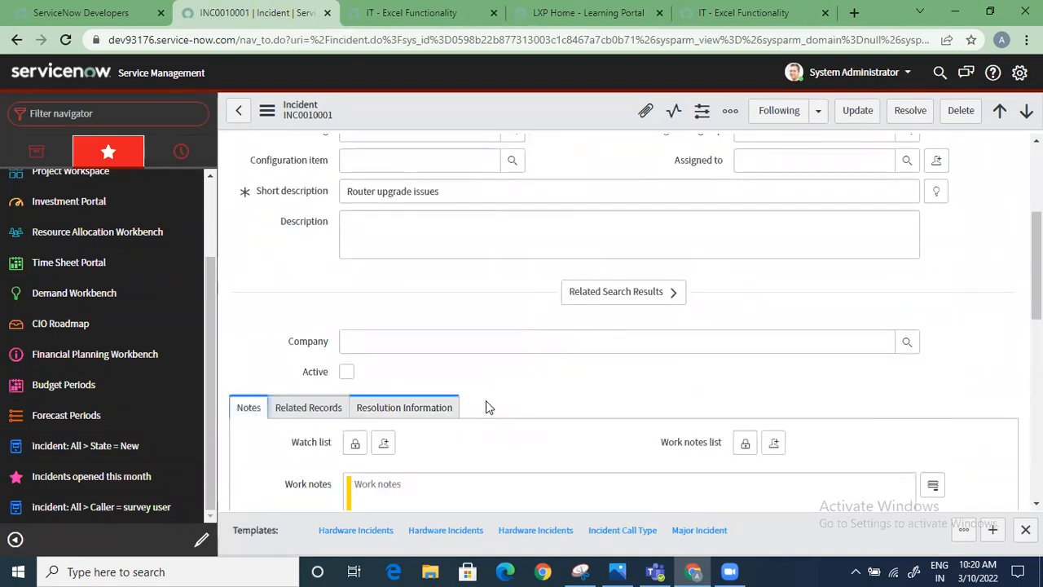
scroll(423, 359, down, 4)
scroll(391, 275, up, 3)
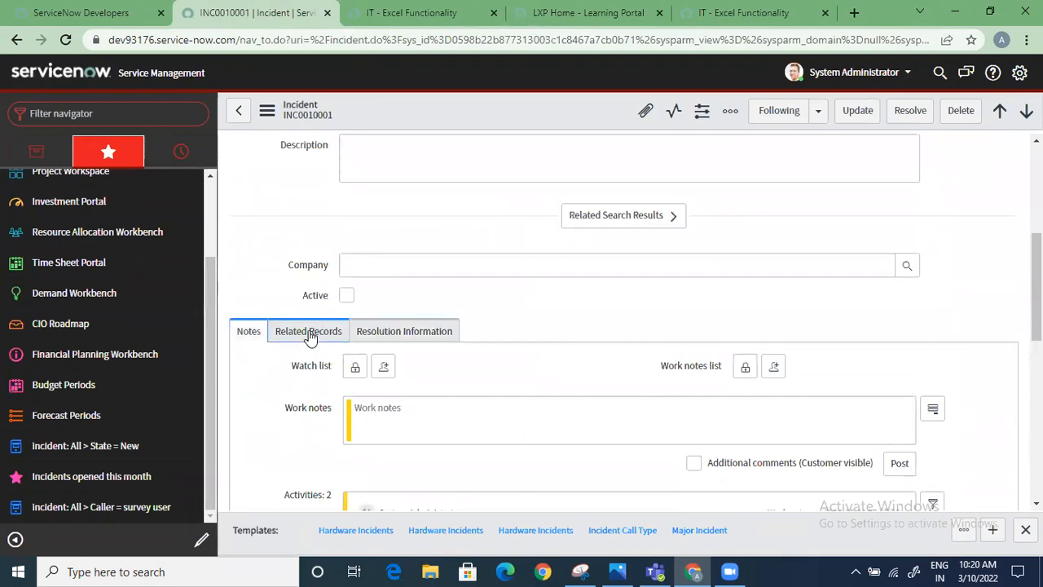
click(309, 331)
click(405, 334)
scroll(399, 401, down, 4)
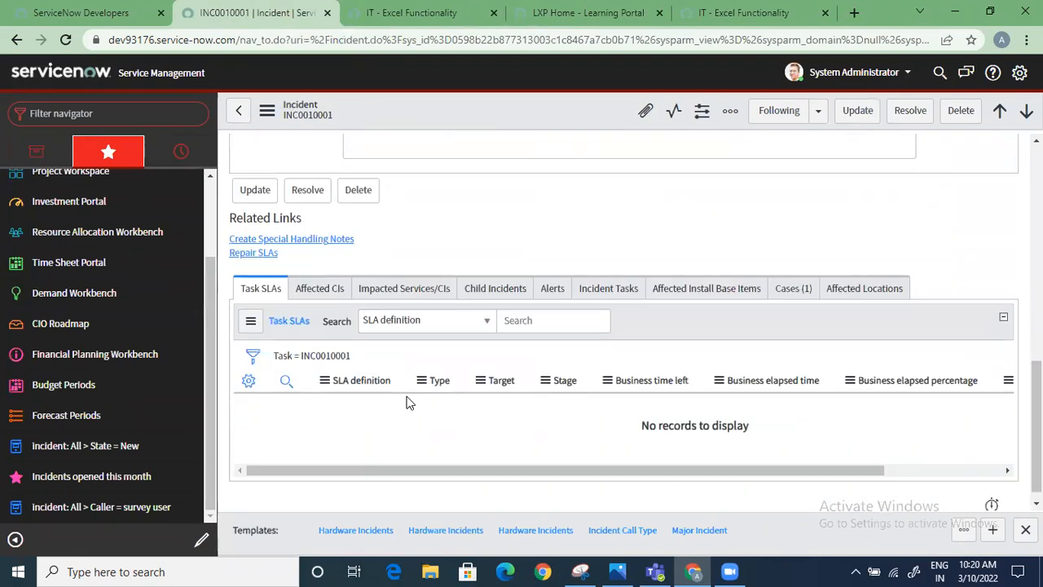
scroll(403, 400, up, 8)
click(909, 114)
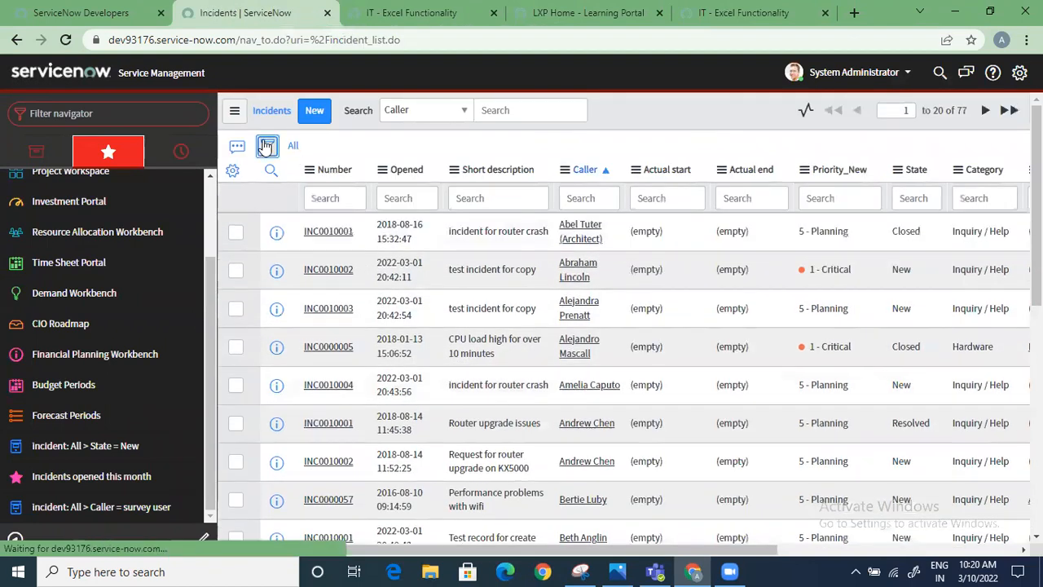
Filter the incident list to records with Updated on Last minute
click(267, 147)
click(321, 218)
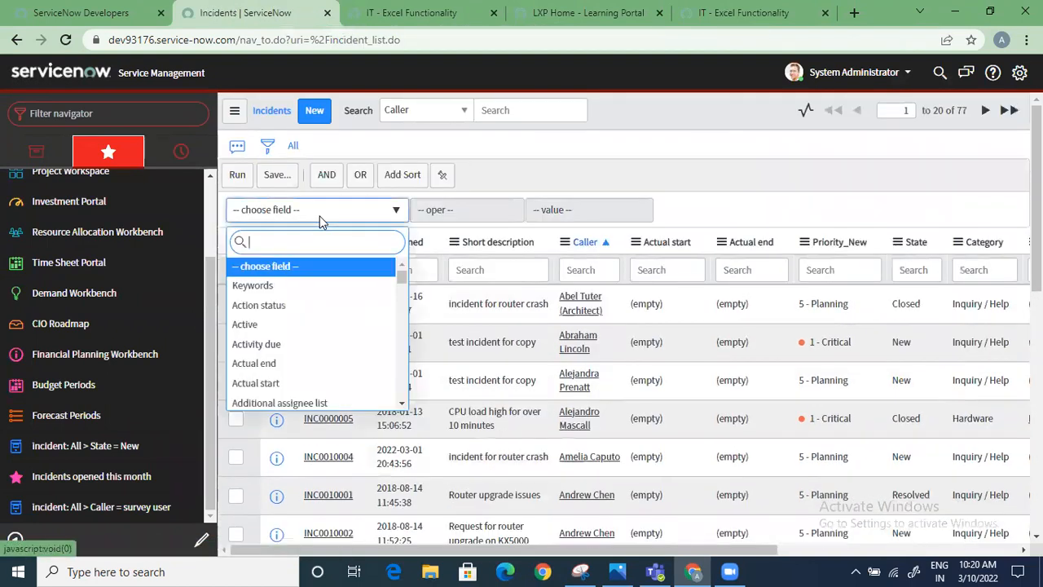
text(update)
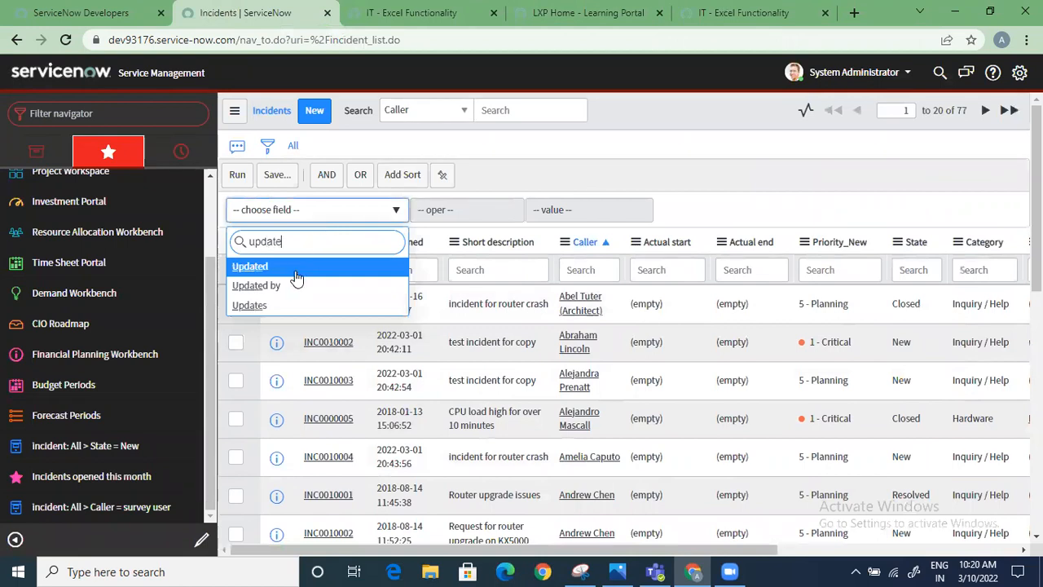
key(Return)
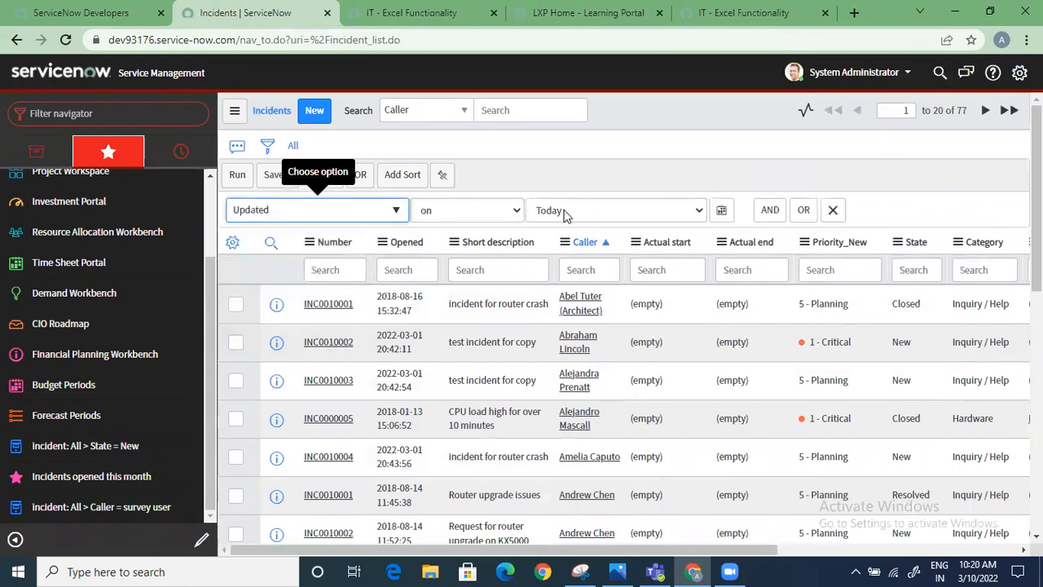
click(564, 210)
scroll(611, 319, down, 3)
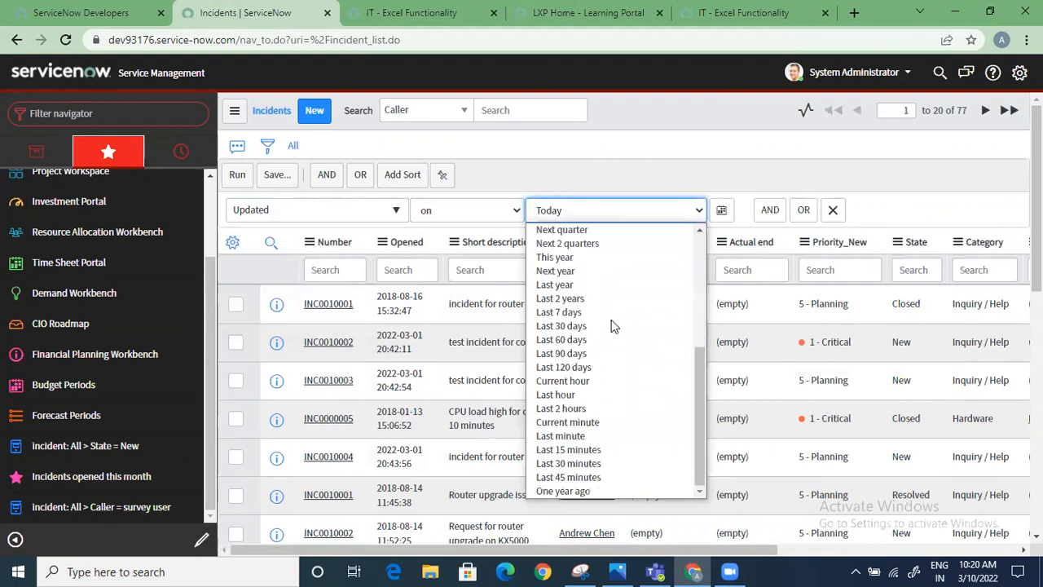
click(593, 437)
click(236, 174)
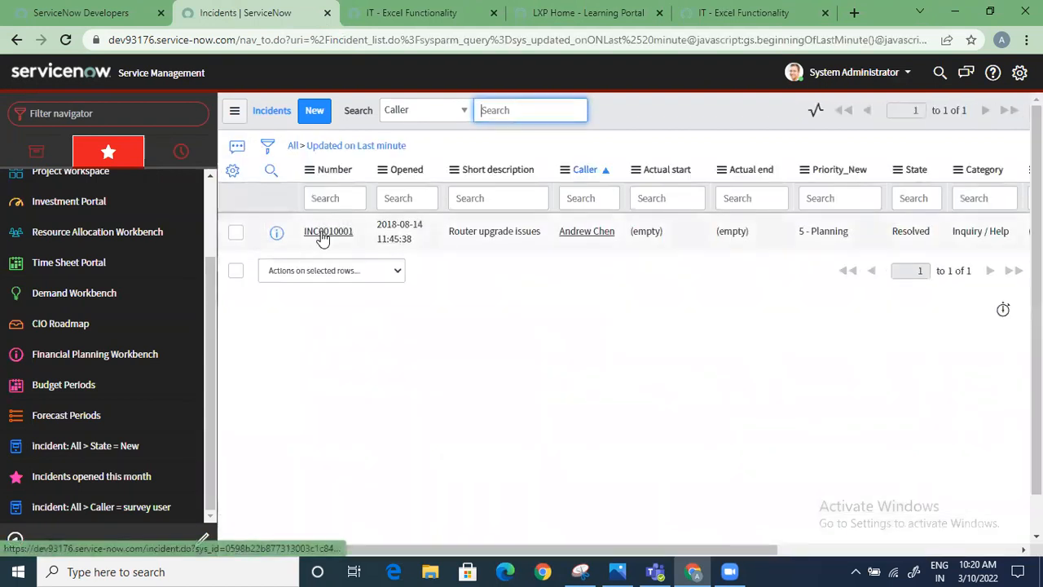
Open incident INC0010001 from the filtered list and close it
click(323, 234)
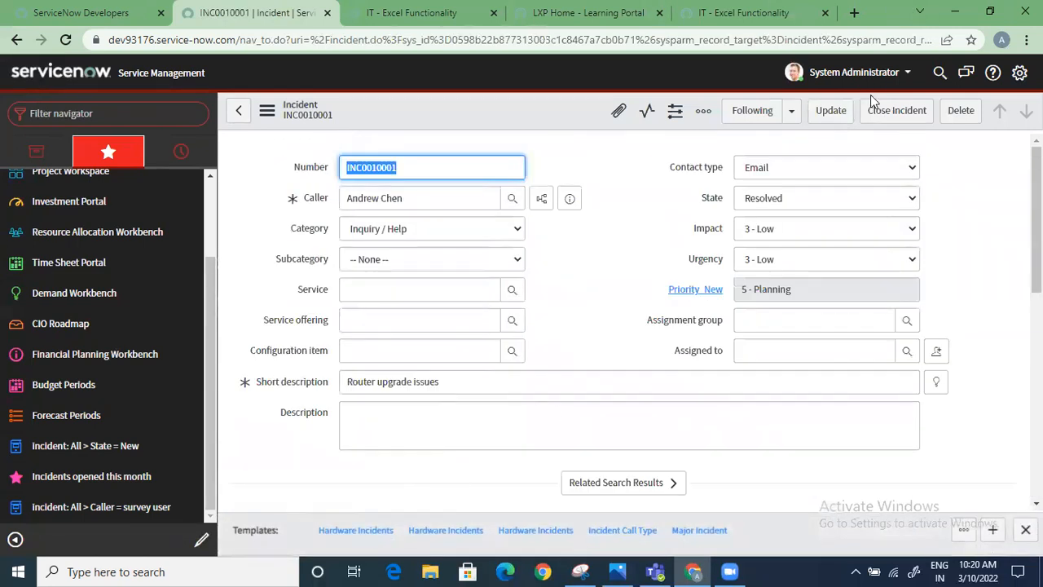
click(897, 112)
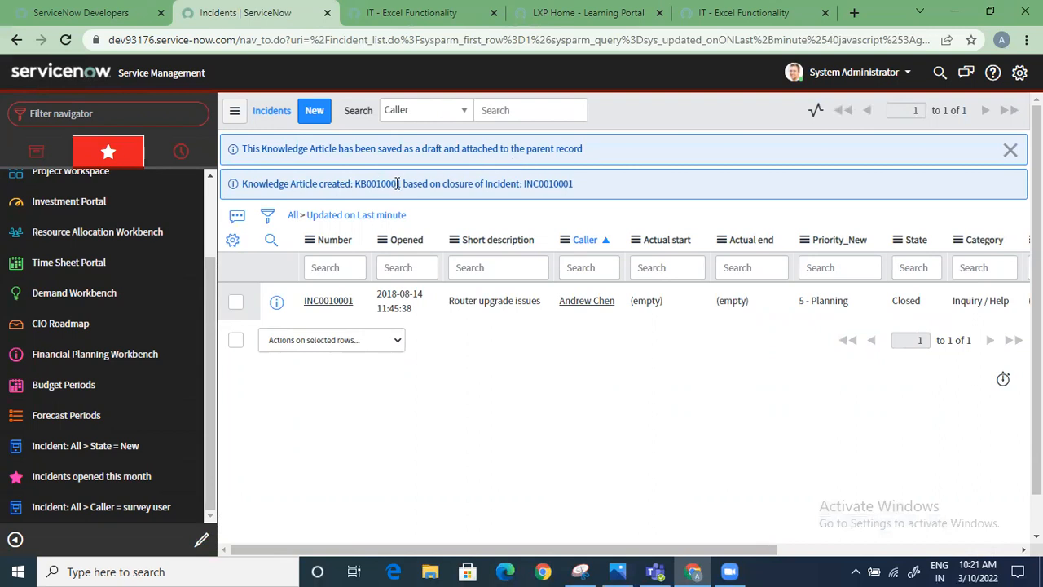
Copy the article number KB0010001 from the closure message and search for it globally
drag(400, 183, 364, 183)
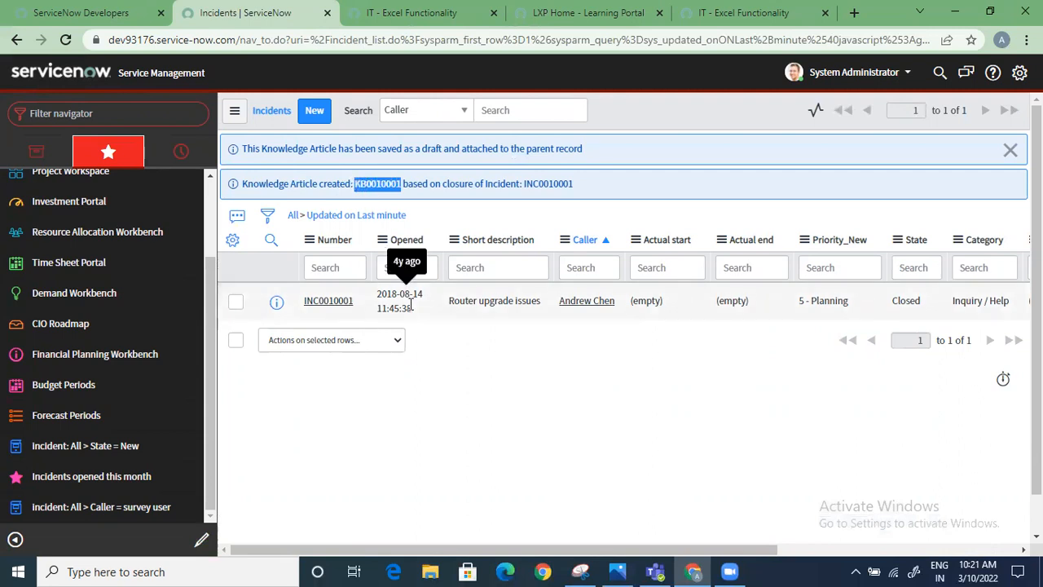
click(939, 73)
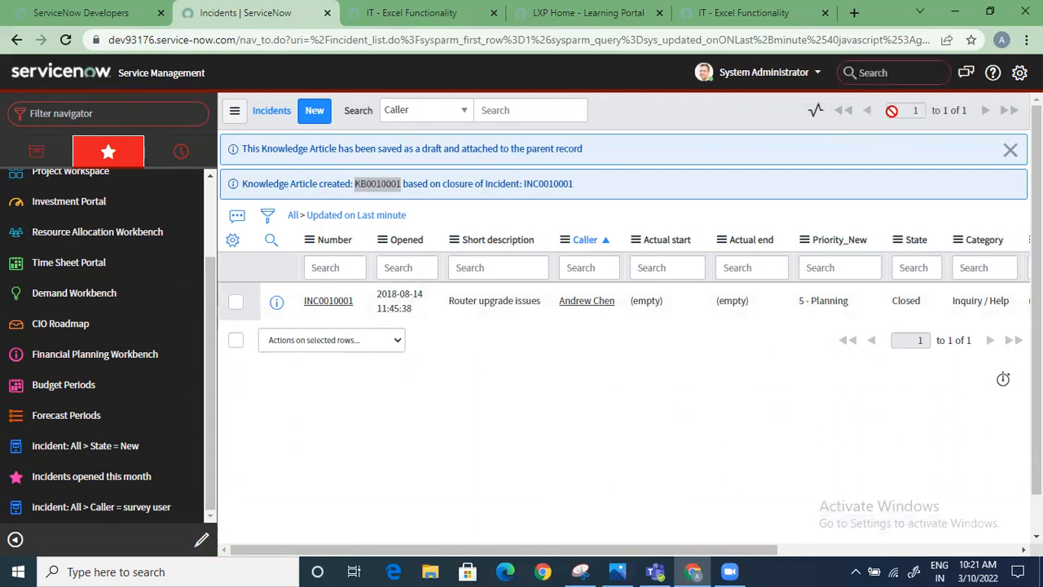
key(ctrl+v)
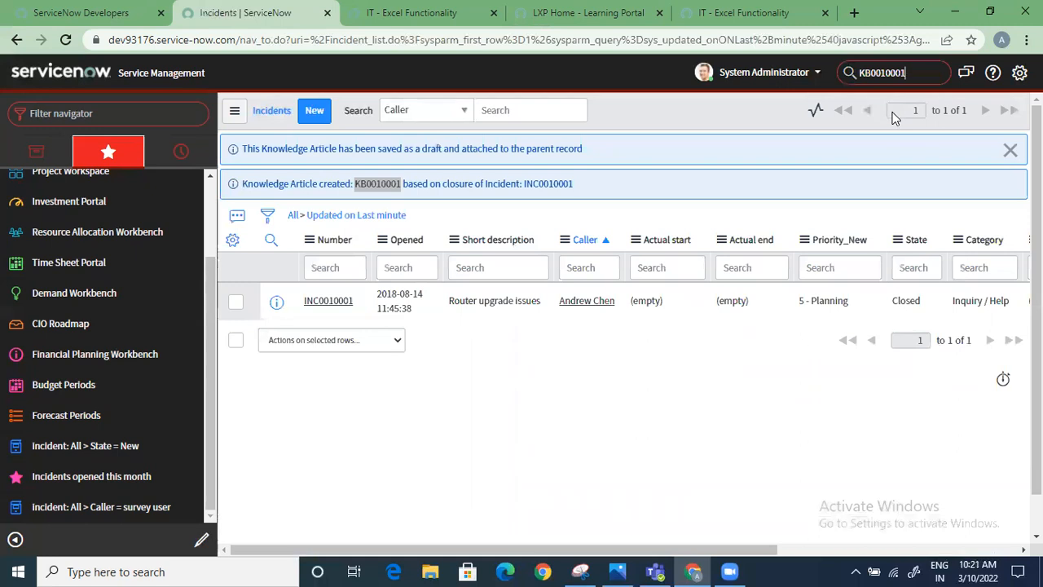
key(Return)
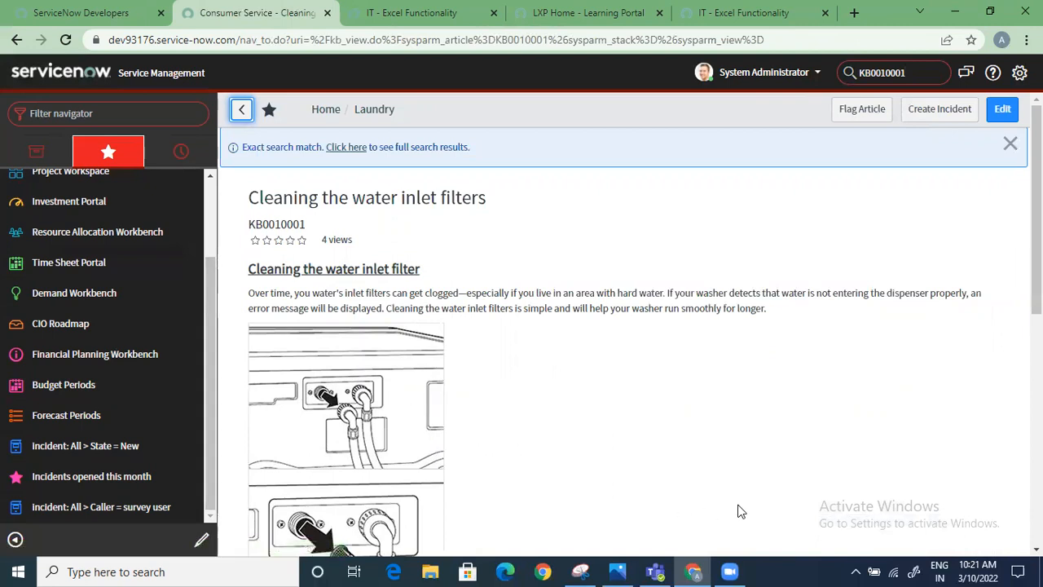
Read through the Cleaning the water inlet filters article, and open and review the full search results for KB0010001
scroll(740, 514, down, 5)
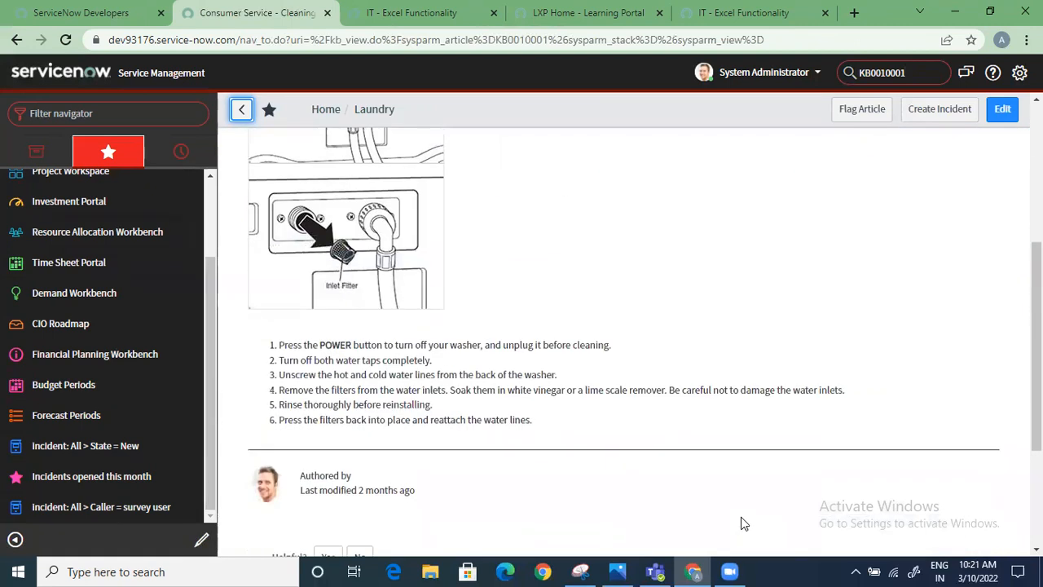
scroll(741, 517, down, 2)
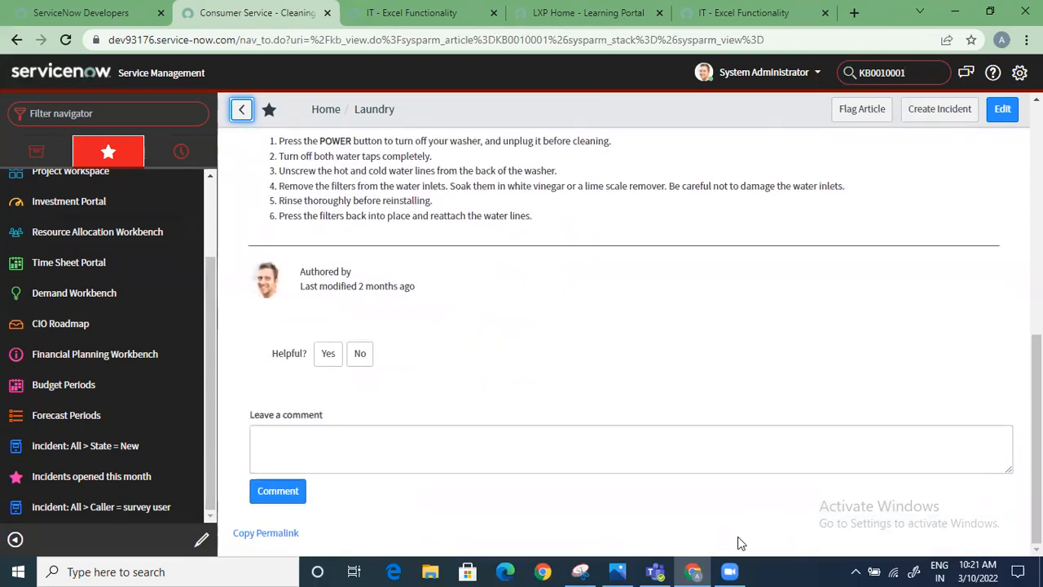
scroll(738, 537, up, 7)
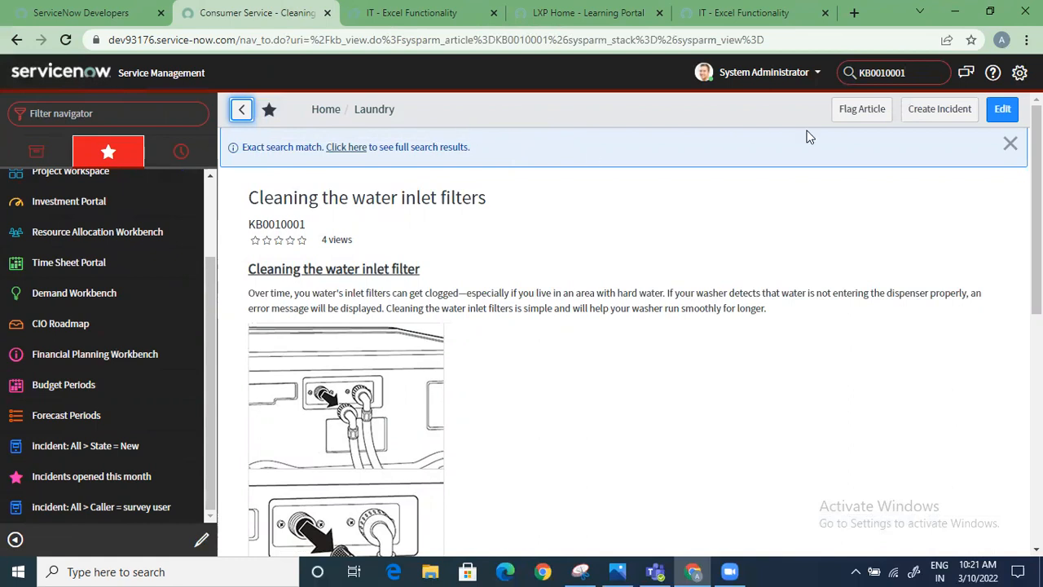
click(350, 153)
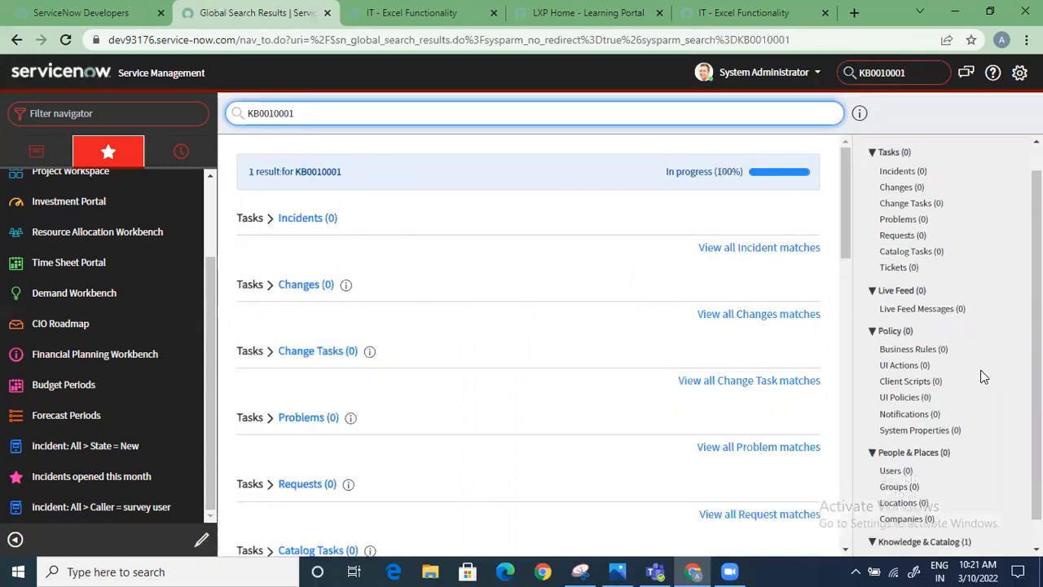
scroll(983, 376, down, 1)
scroll(612, 380, down, 8)
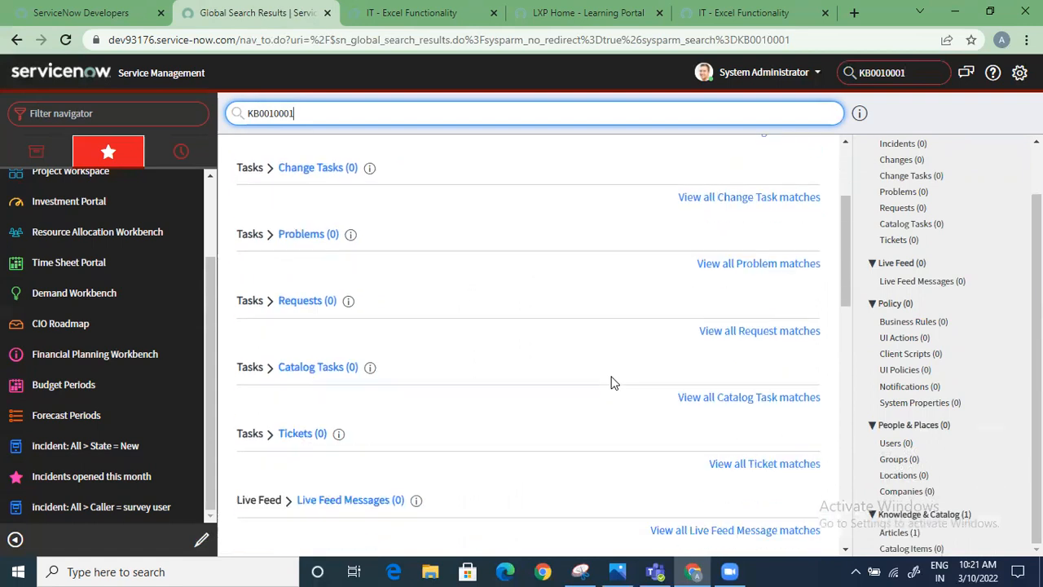
scroll(598, 392, up, 8)
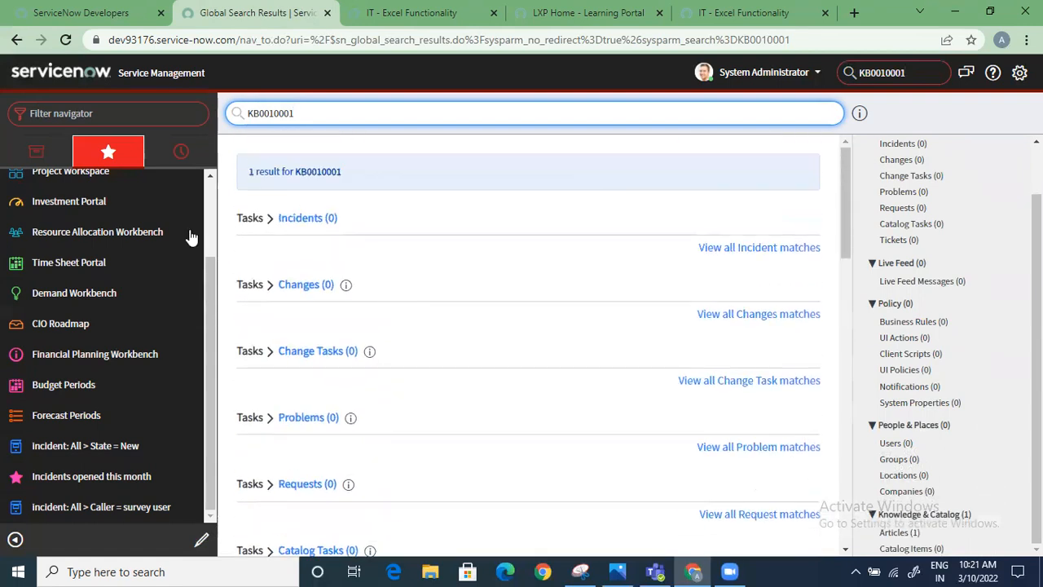
Filter the navigator for "knowledge" and open the list of all knowledge articles
click(36, 152)
click(98, 112)
text(knowledge)
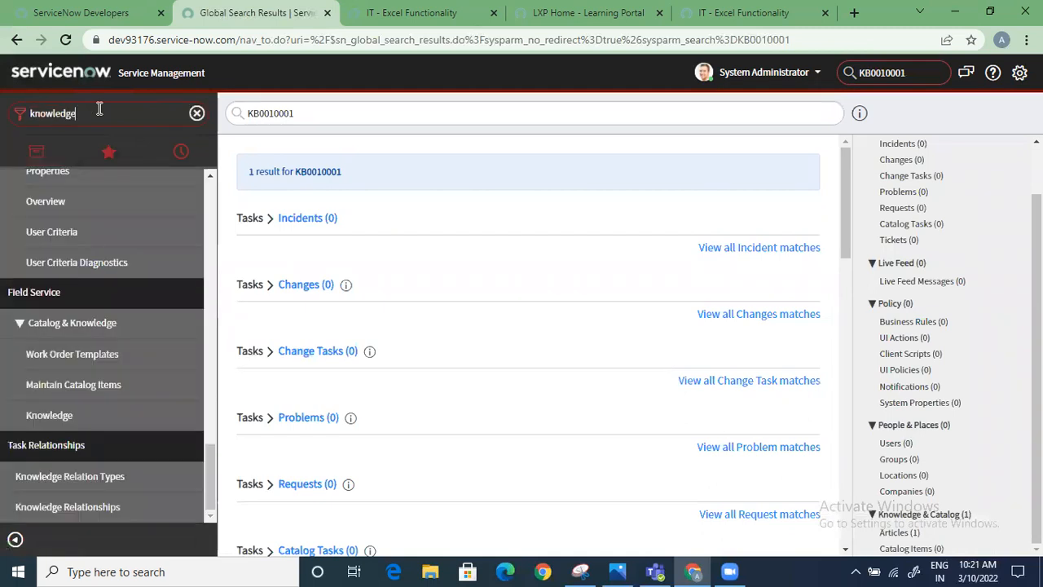
scroll(93, 325, up, 10)
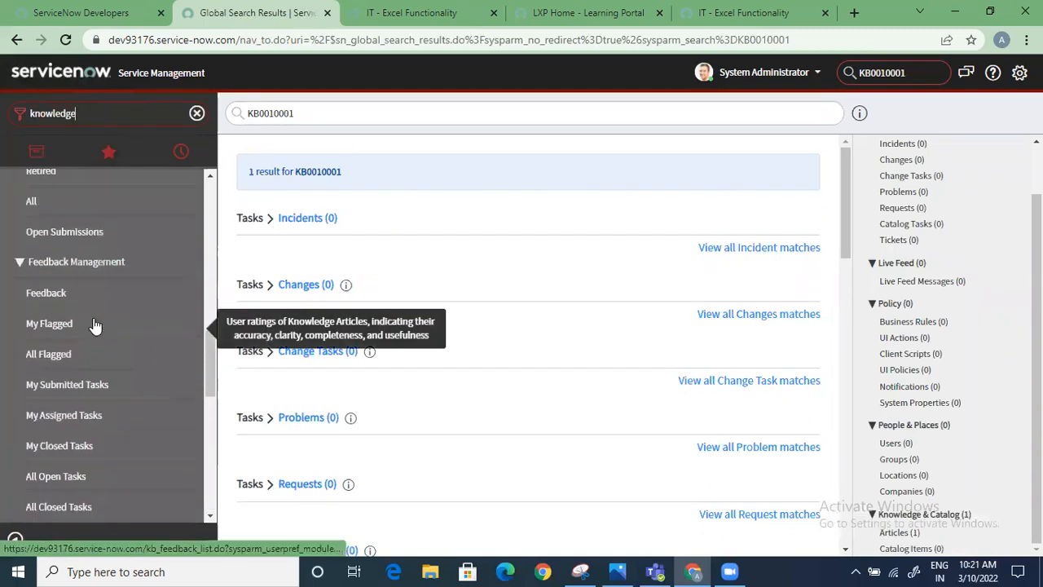
scroll(95, 326, down, 8)
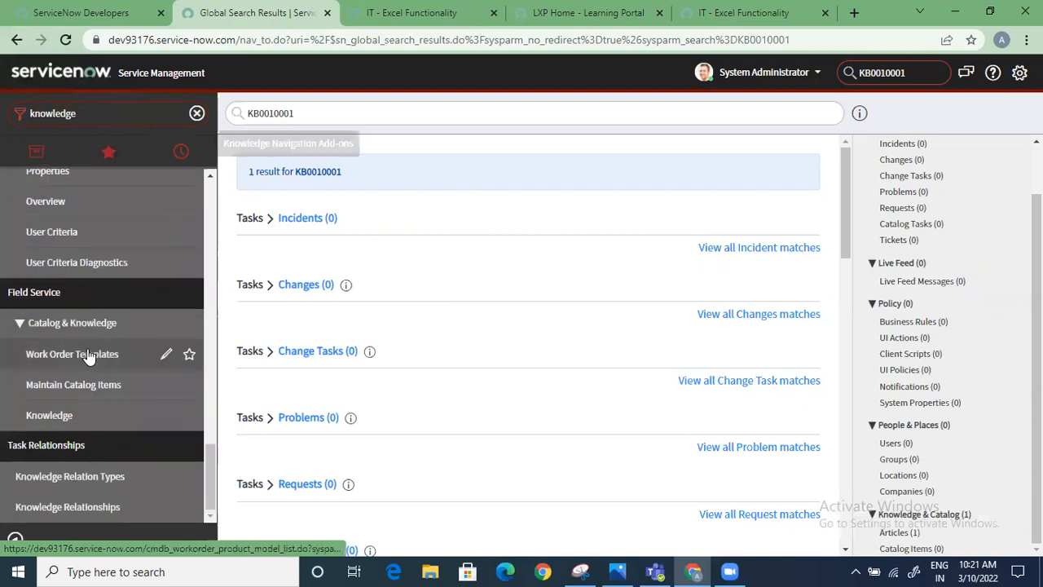
scroll(90, 357, up, 8)
scroll(90, 357, down, 4)
scroll(90, 357, up, 5)
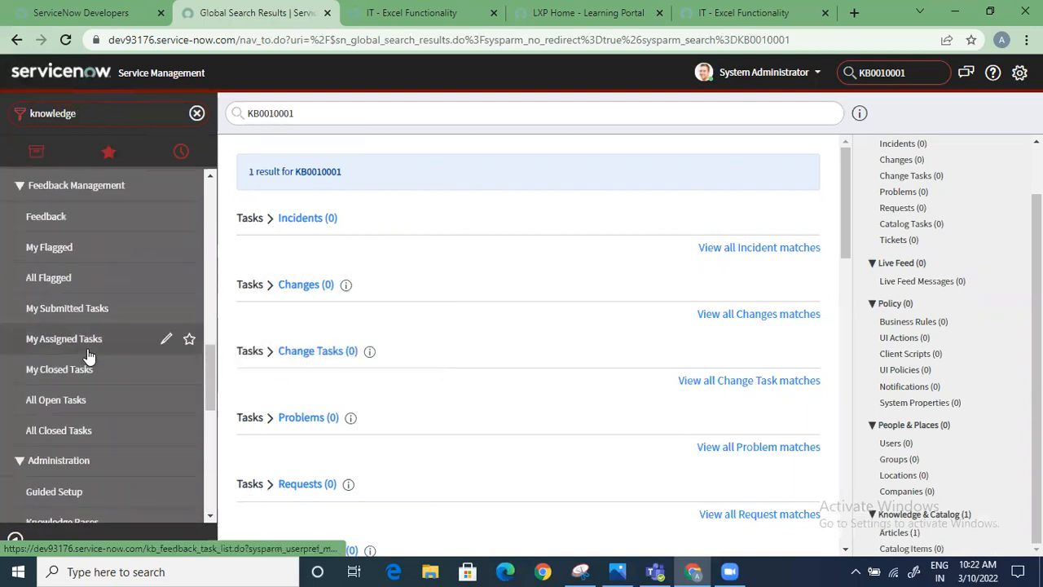
scroll(90, 357, up, 5)
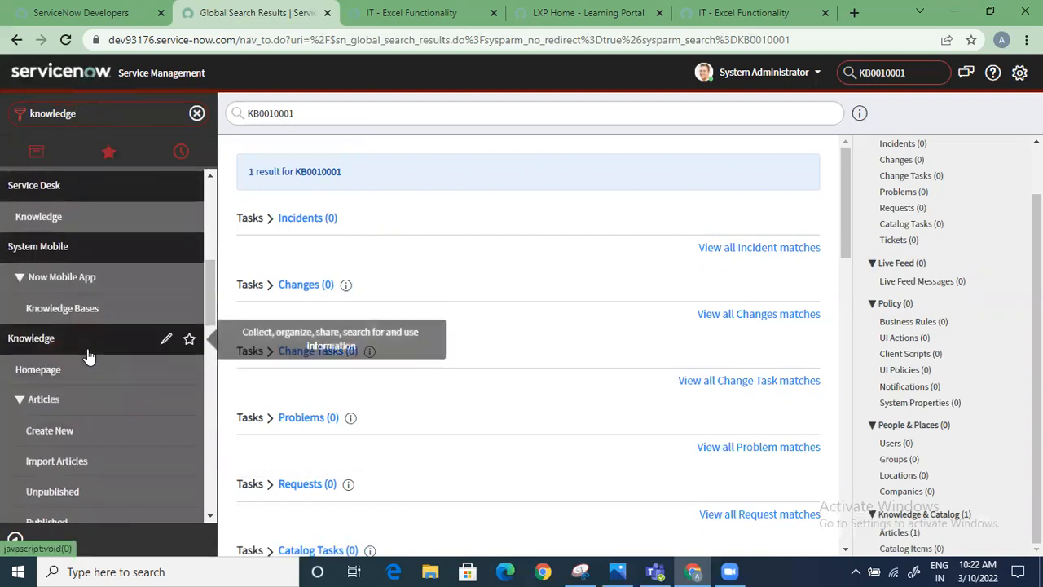
scroll(90, 342, down, 4)
scroll(89, 331, down, 2)
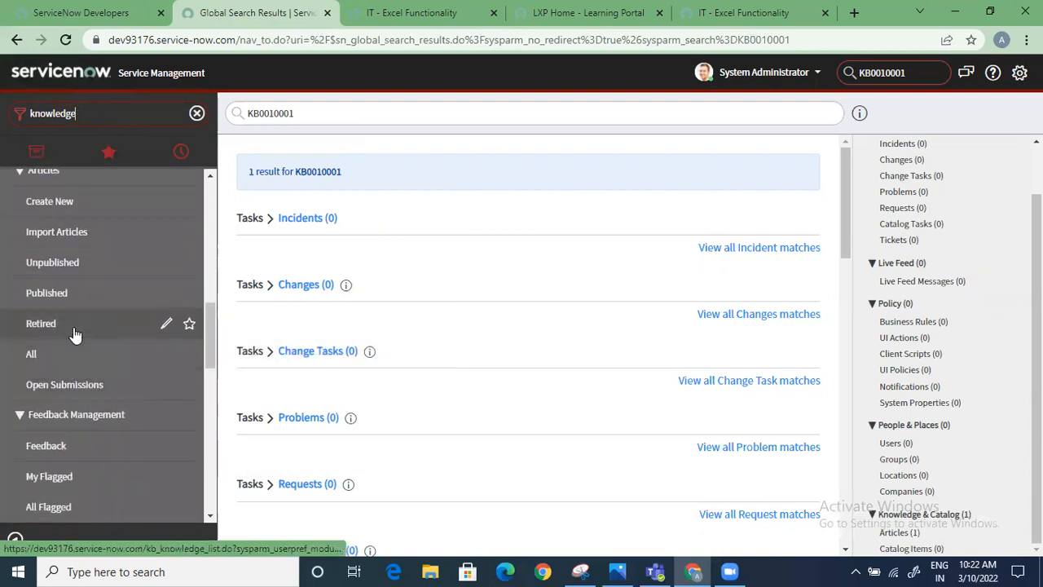
click(68, 364)
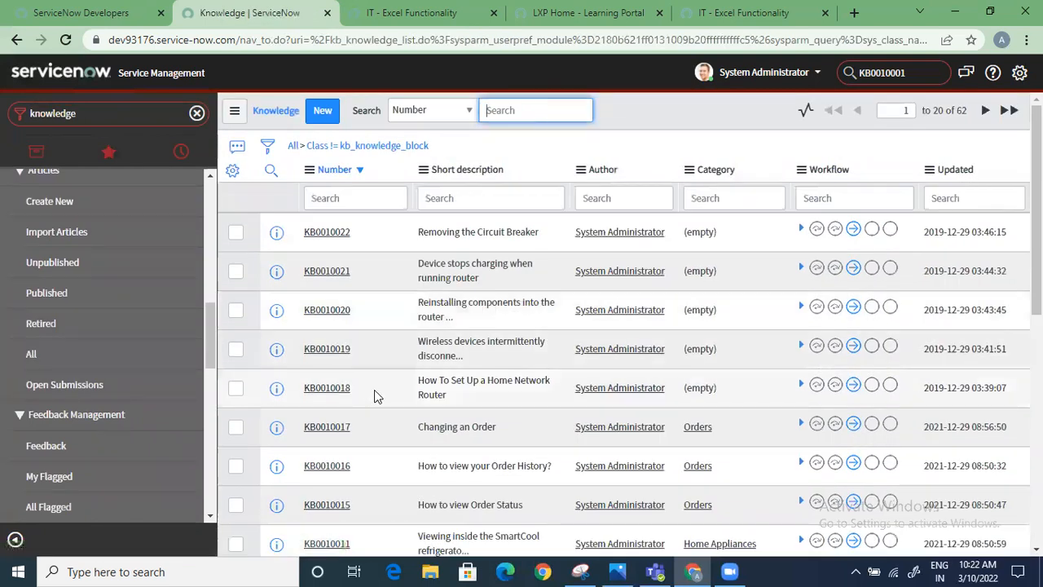
Filter the knowledge list to articles with Created on Today
click(267, 145)
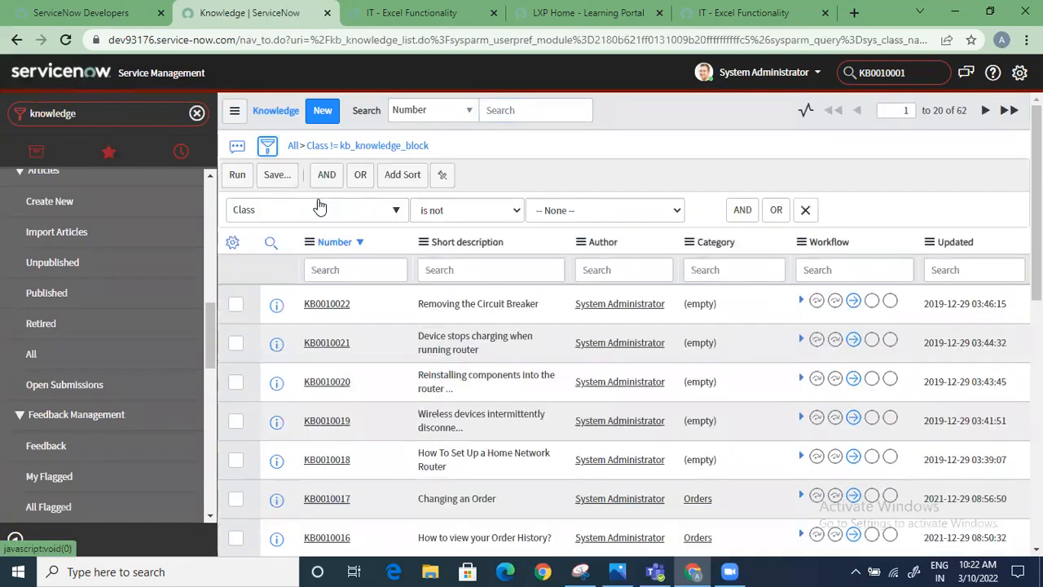
click(319, 207)
text(cre)
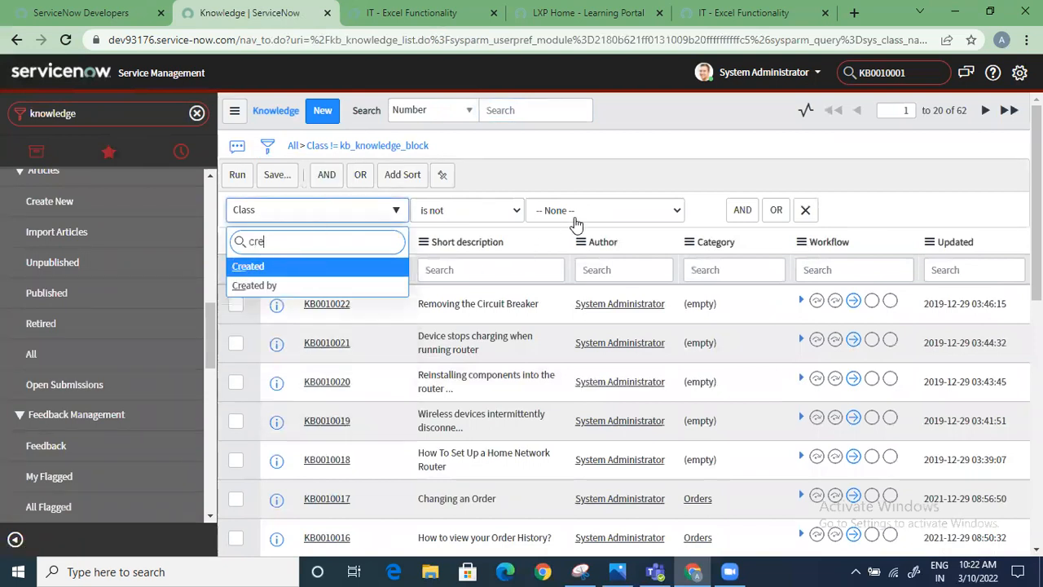
key(Return)
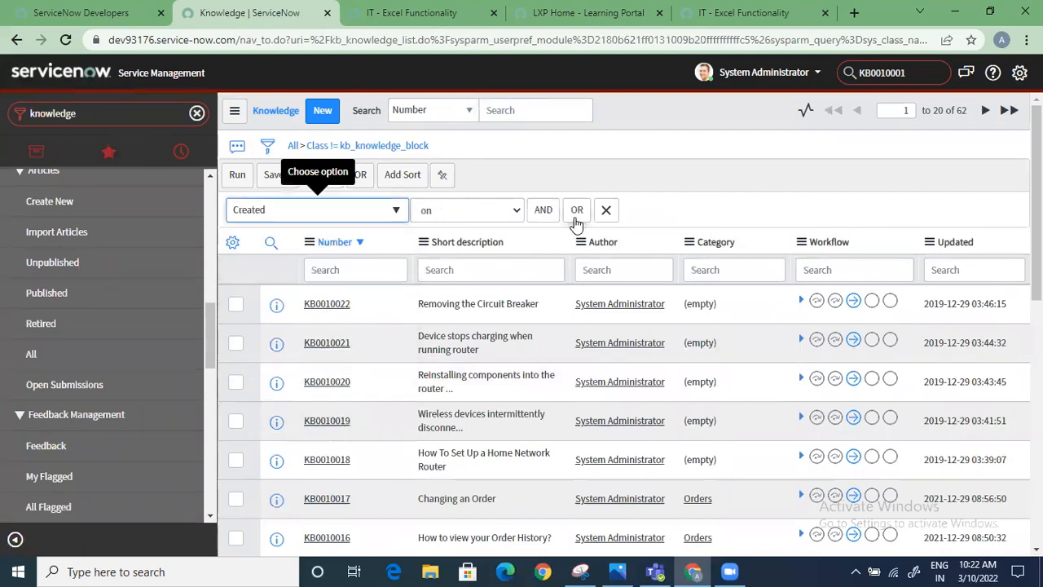
click(237, 175)
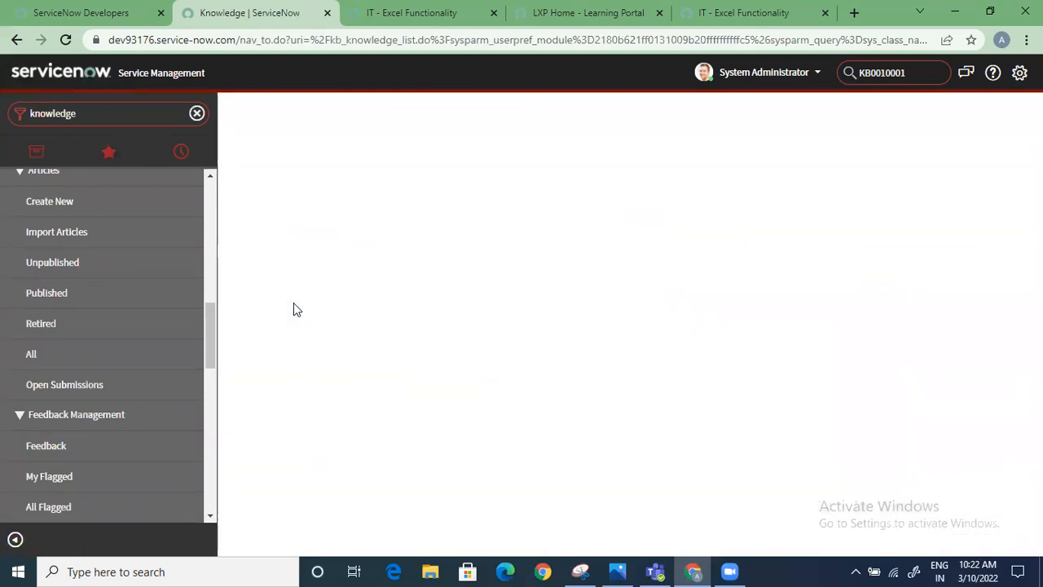
Open the Router upgrade issues article KB0010001 and examine its Source Task and the rest of the form
click(338, 235)
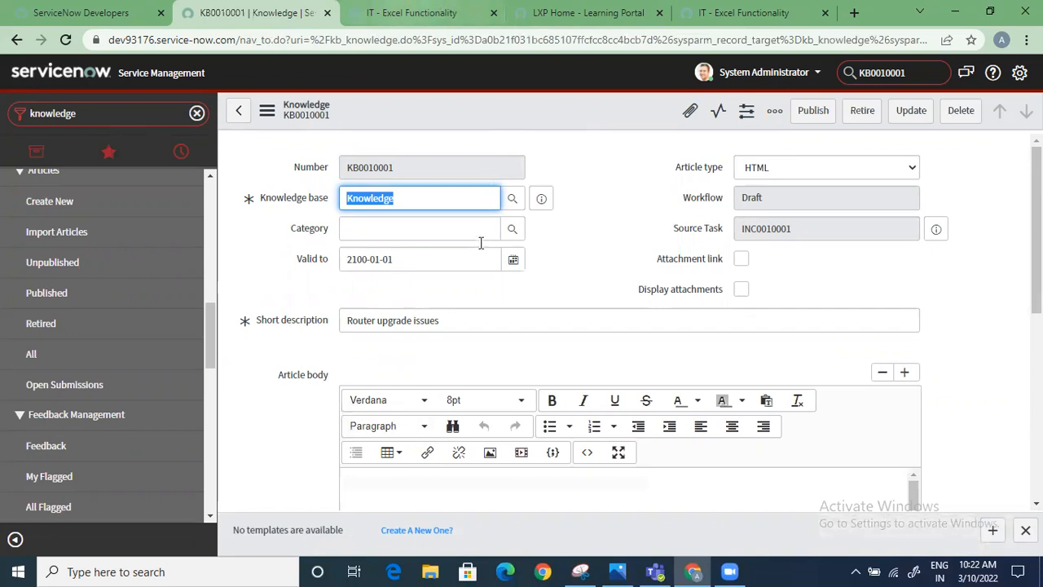
double_click(819, 229)
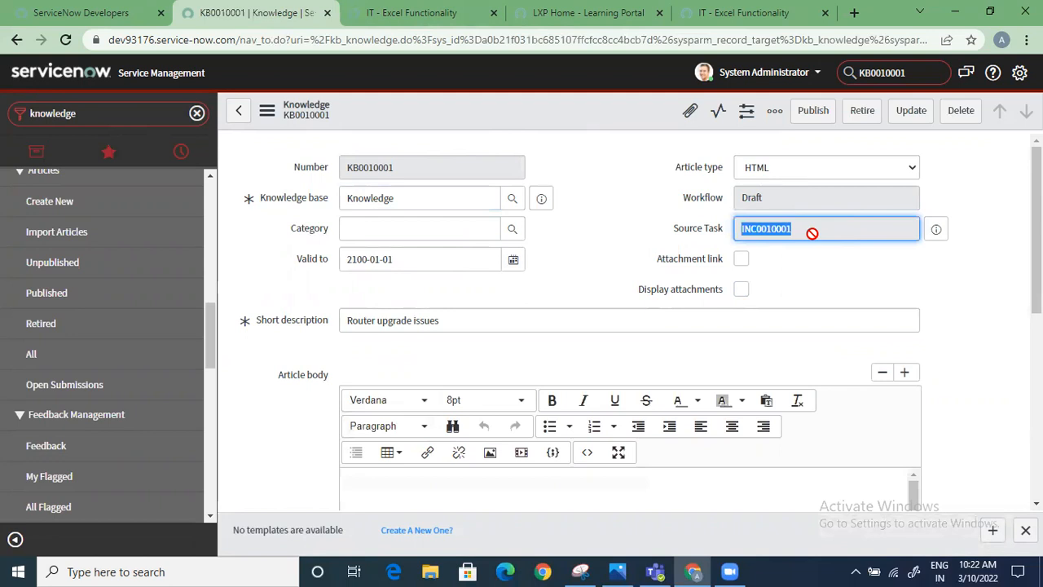
scroll(605, 478, down, 5)
scroll(630, 419, up, 4)
scroll(630, 394, up, 2)
scroll(626, 399, down, 4)
scroll(628, 395, up, 4)
Publish the Router upgrade issues article and expand its workflow stages in the knowledge list
click(815, 112)
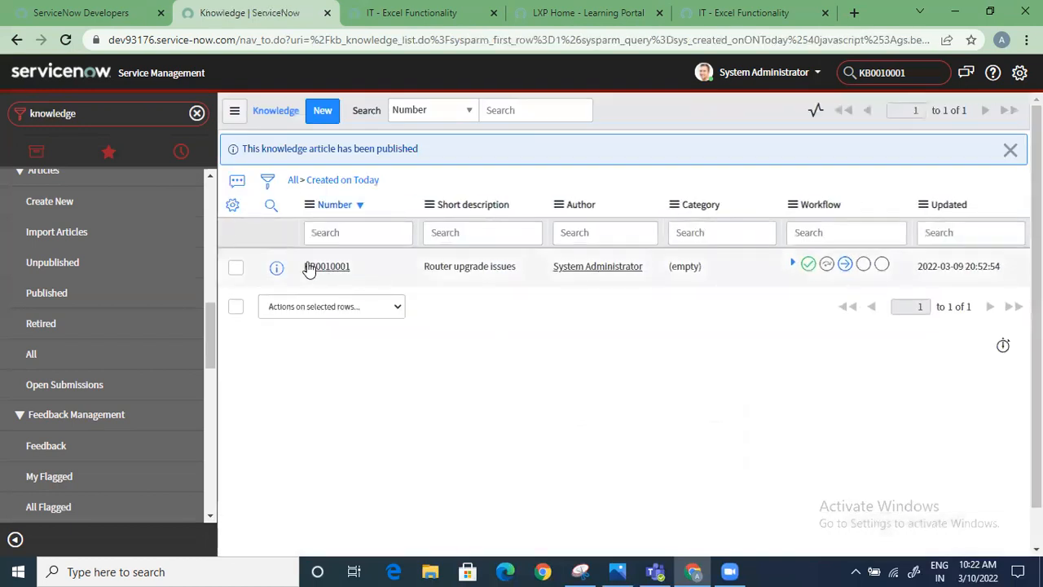
click(792, 265)
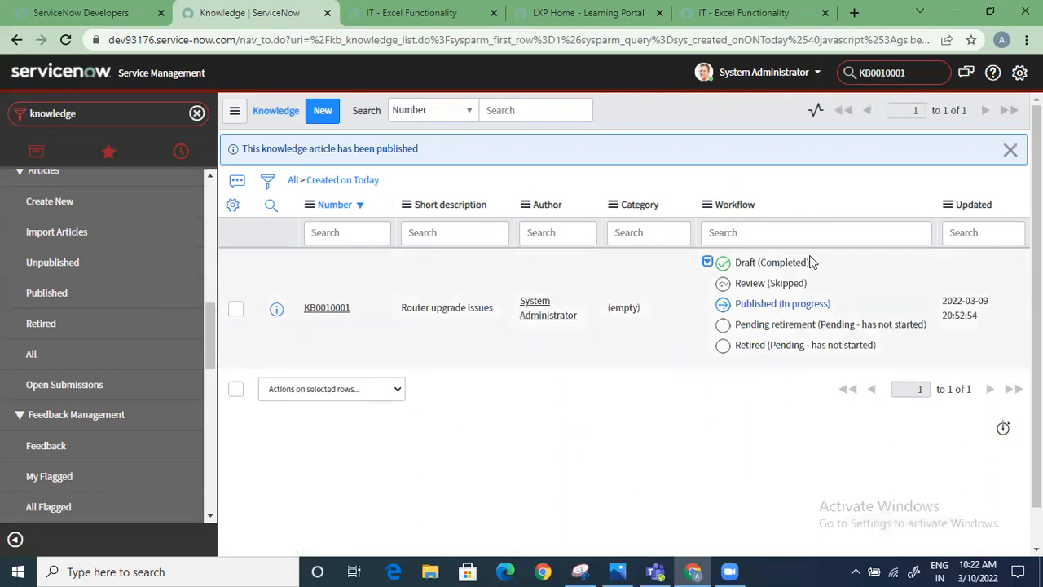
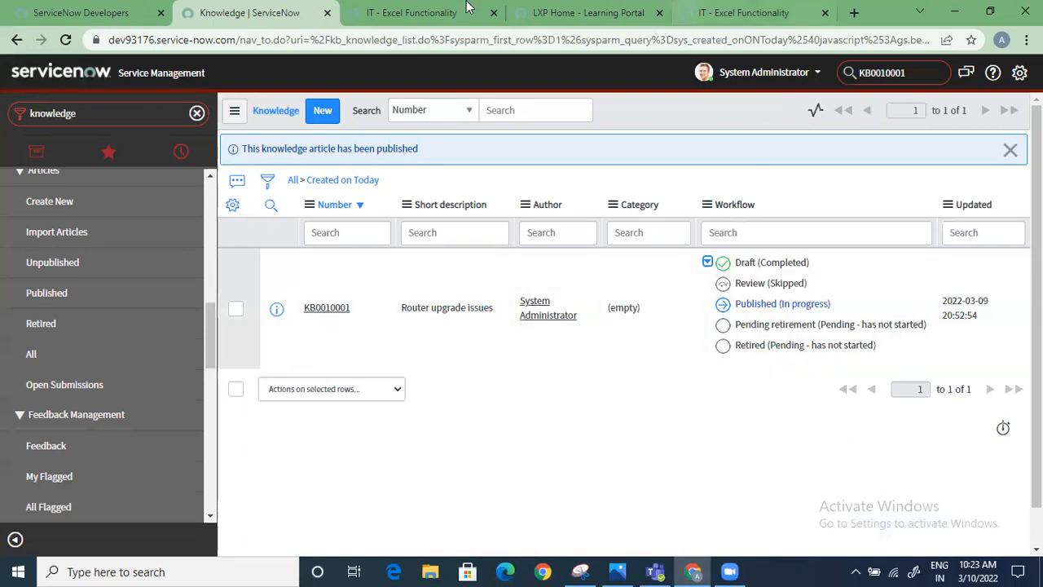
Open the list of all knowledge articles and examine the workflow stages of KB0000110 and KB0000111
click(80, 360)
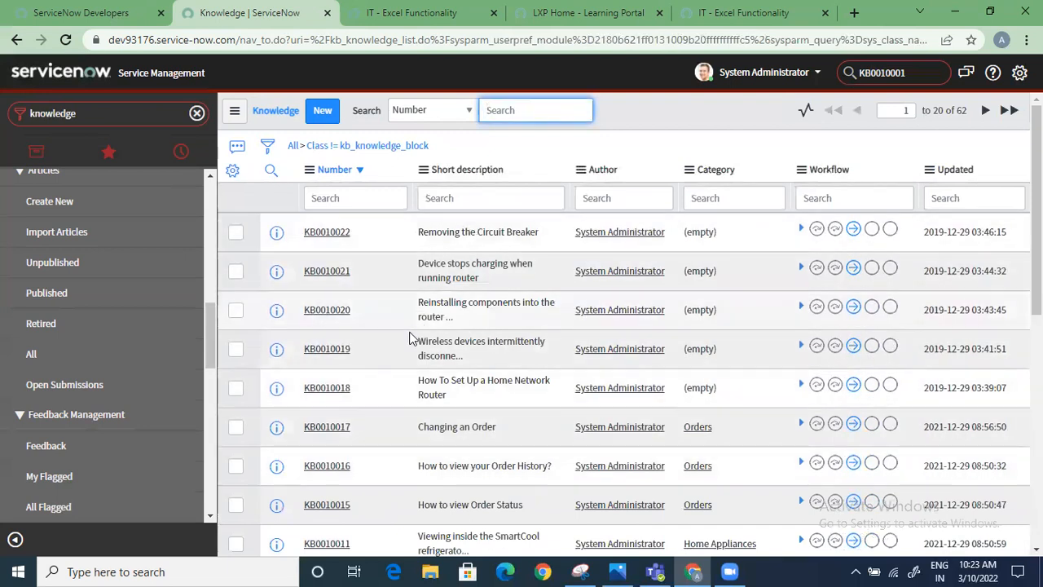
scroll(493, 410, down, 5)
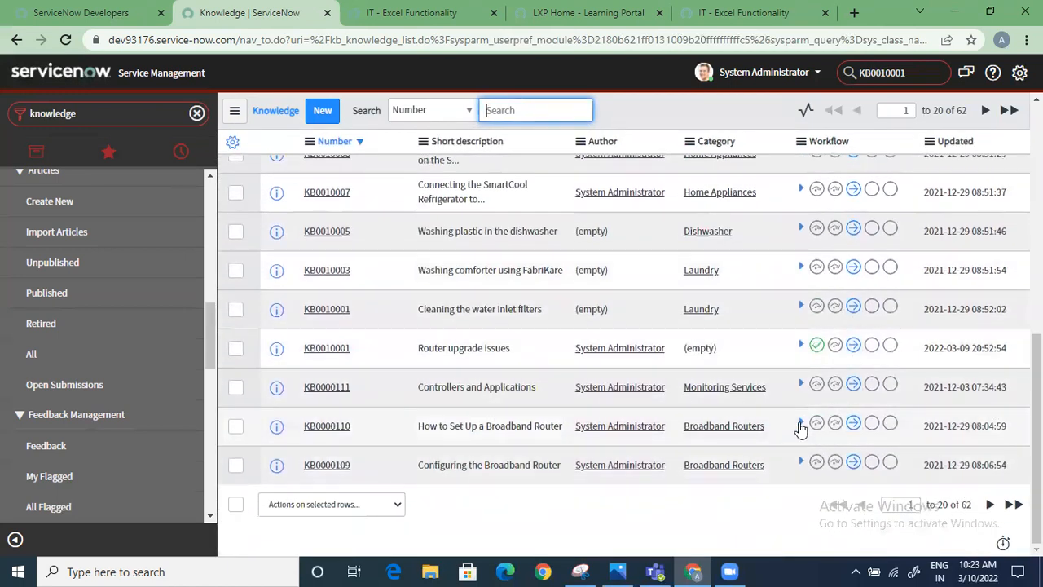
click(801, 423)
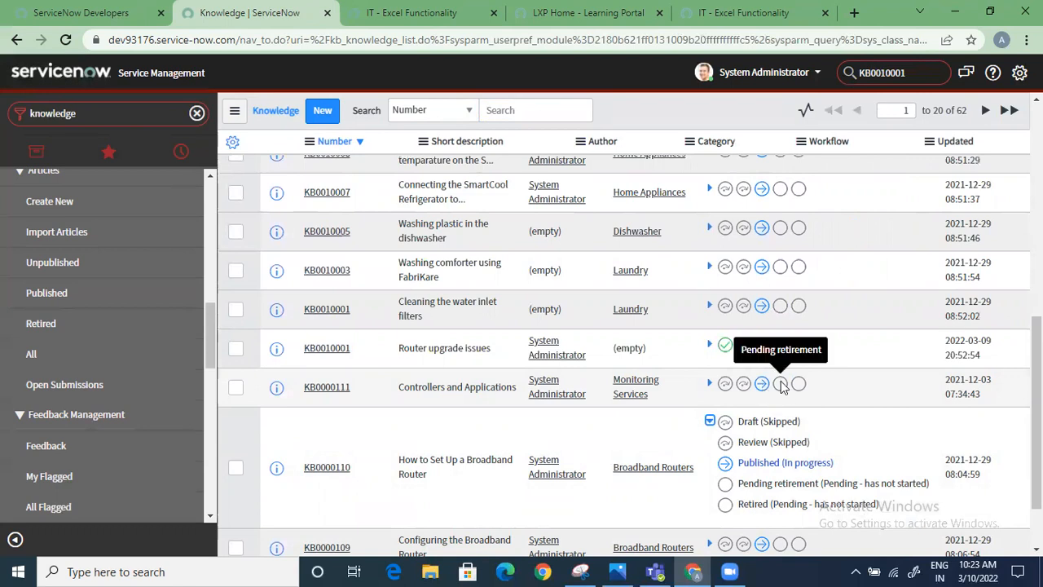
click(710, 383)
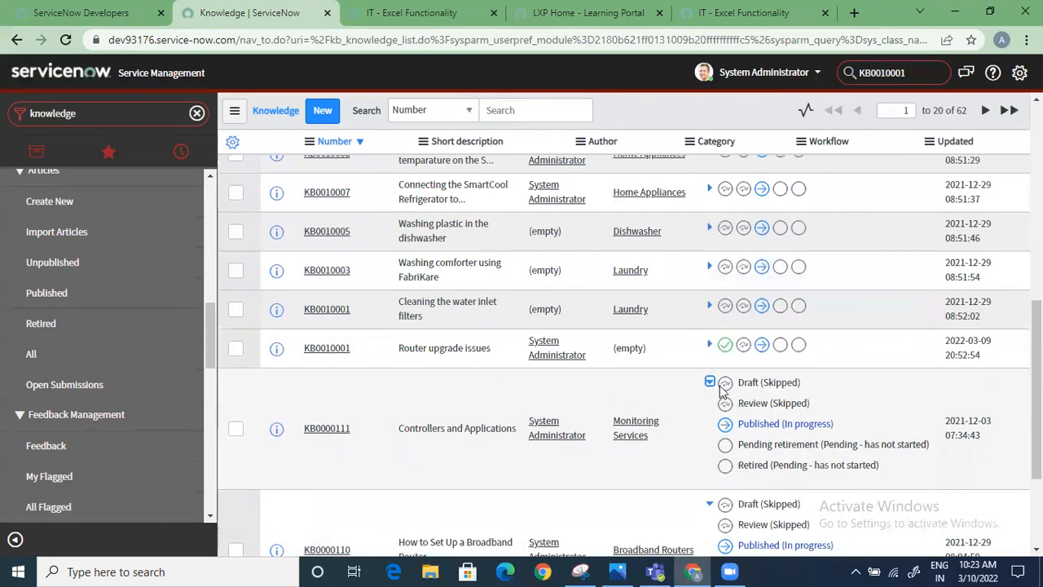
click(710, 382)
scroll(374, 310, up, 8)
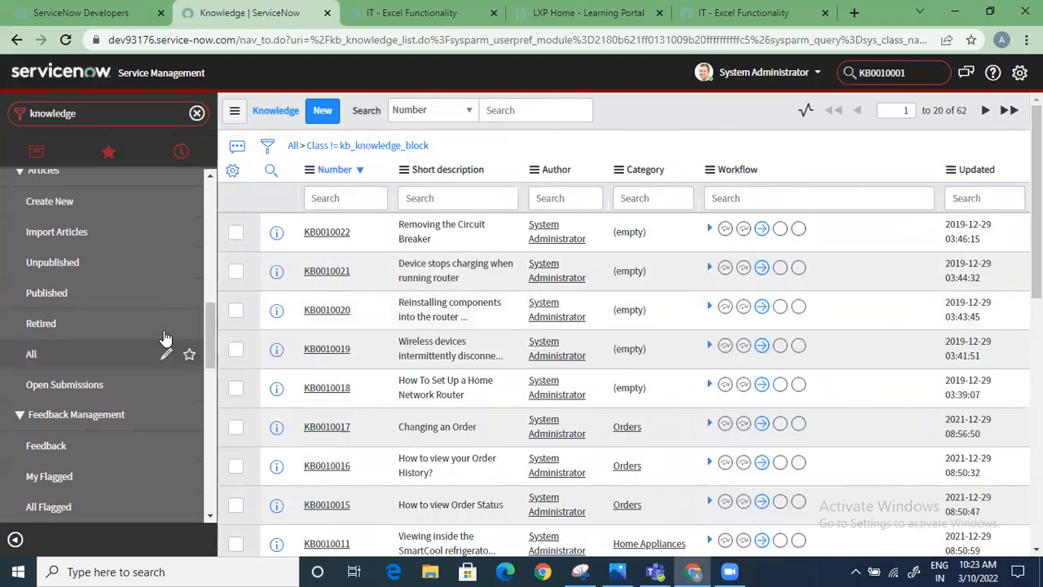
Start a new knowledge article record from the Knowledge application's article modules
scroll(145, 334, up, 2)
scroll(145, 334, up, 1)
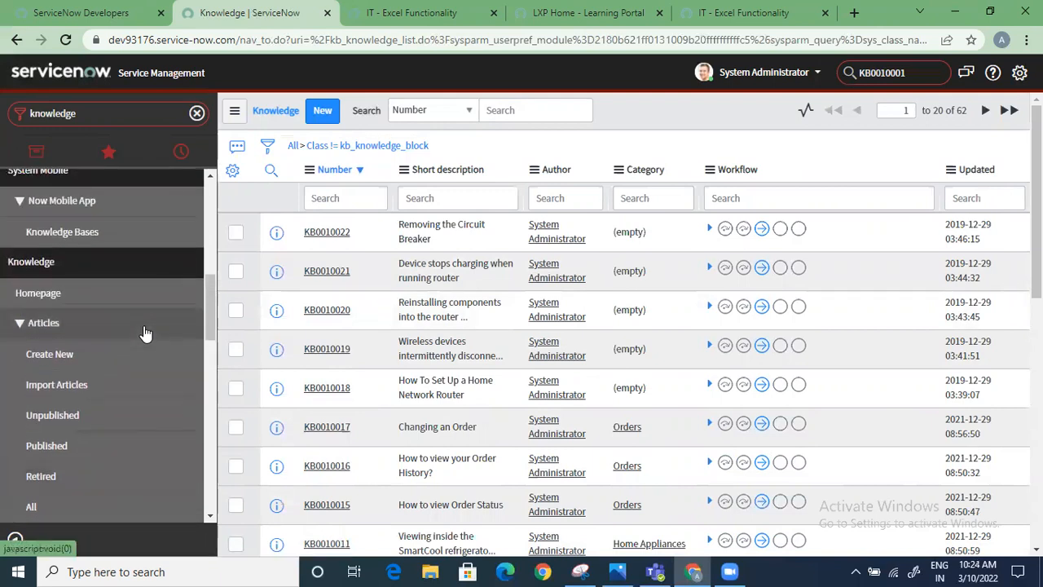
scroll(145, 334, down, 1)
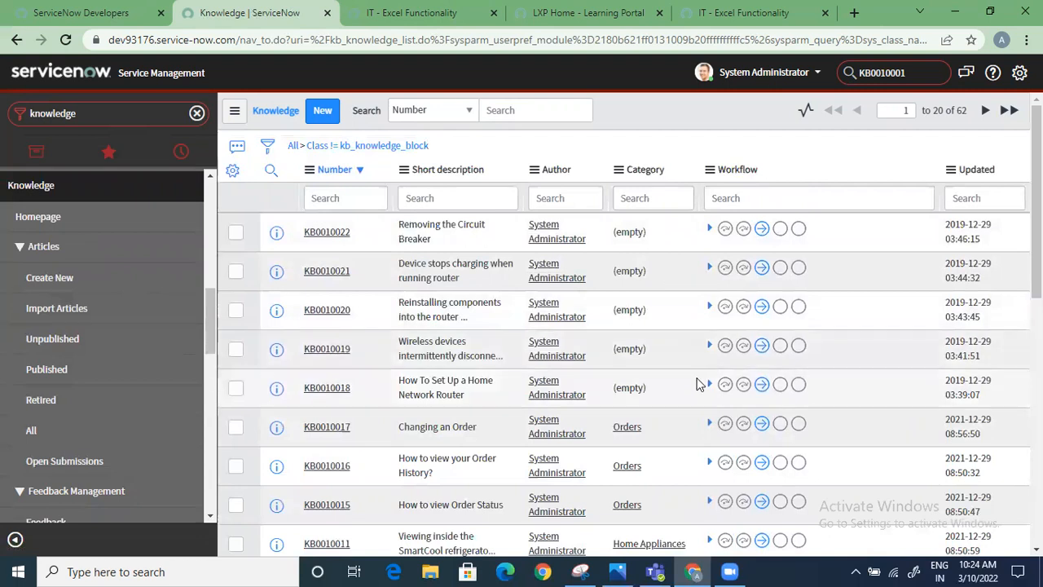
click(104, 280)
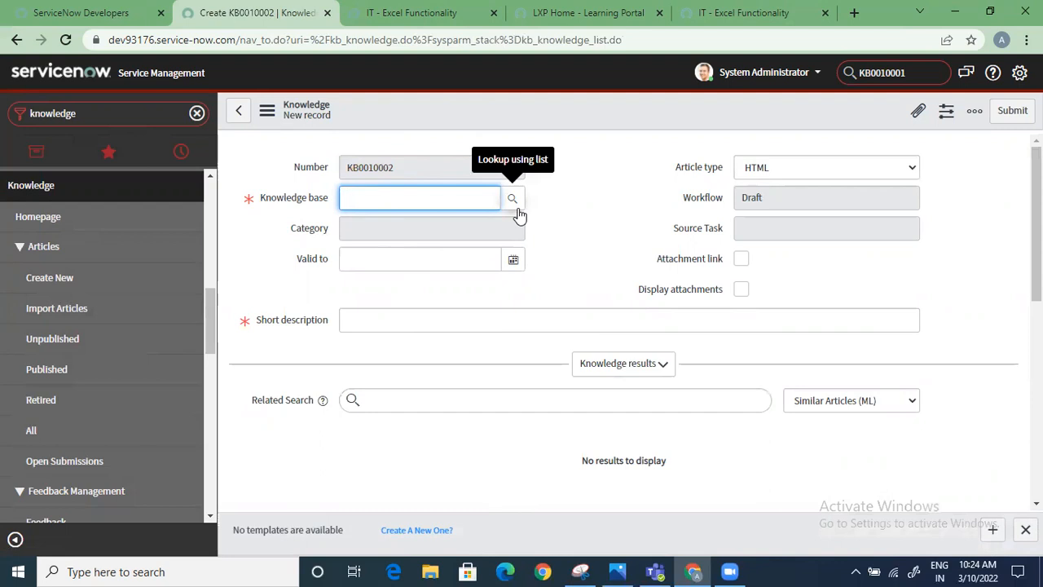
Switch to the service portal's Excel Functionality article and open the Knowledge Base overview page
click(415, 13)
scroll(225, 202, up, 3)
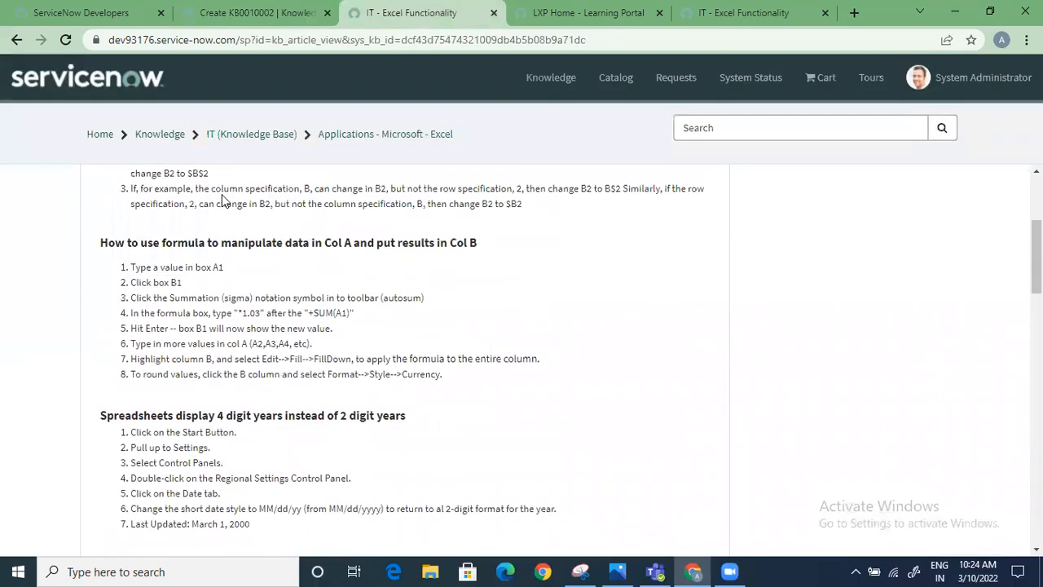
click(160, 134)
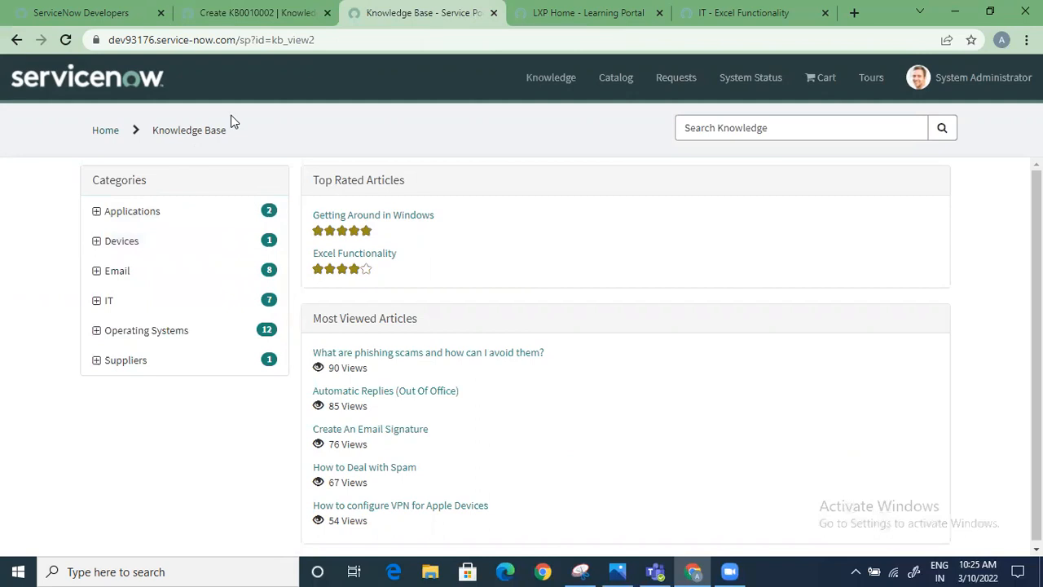
Return to the new article record and set its knowledge base to IT
click(235, 15)
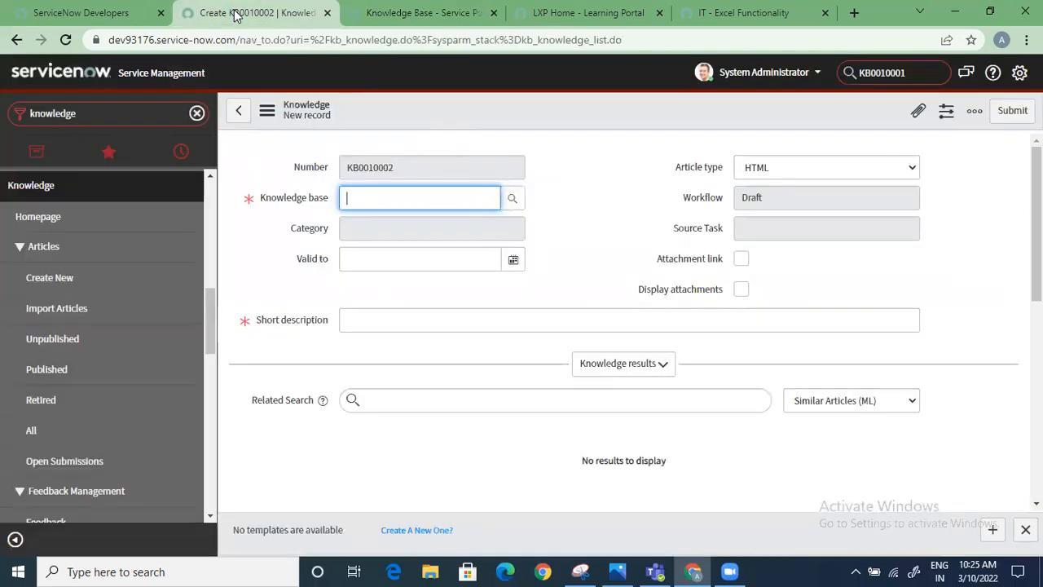
click(514, 201)
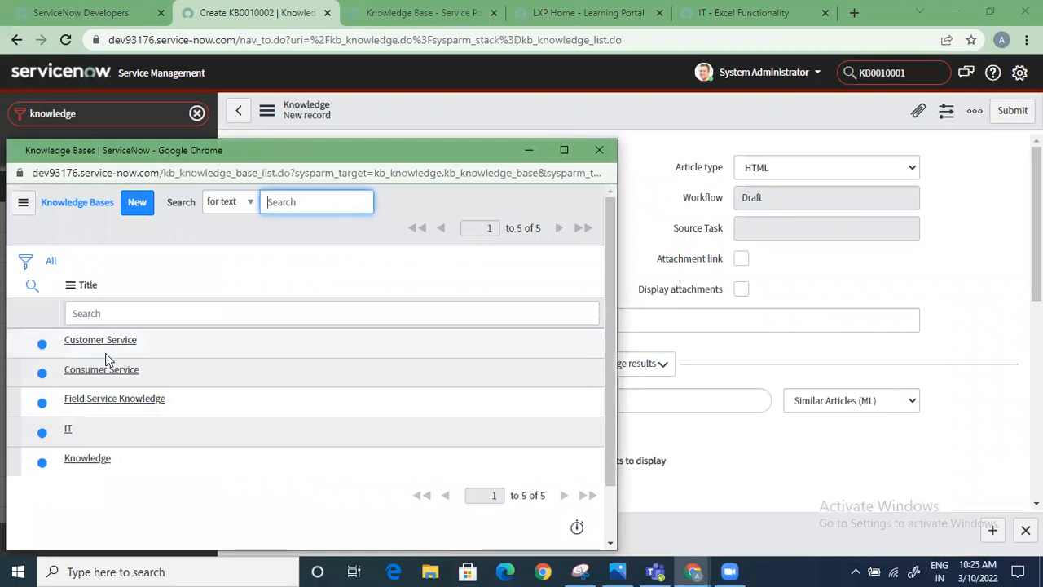
click(70, 429)
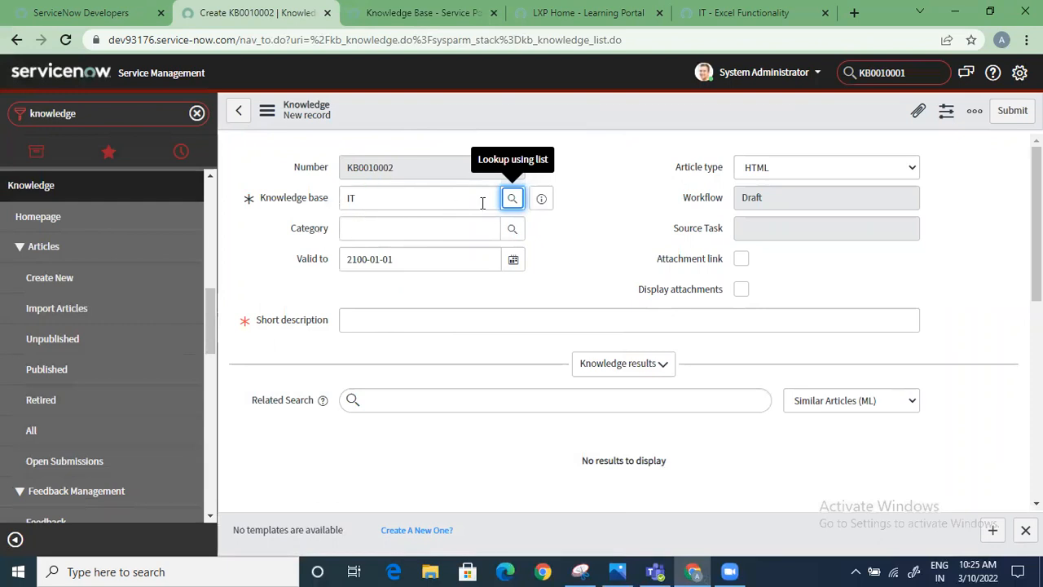
Browse the subcategories of Devices, Applications and Operating Systems in the new article's category picker
click(512, 231)
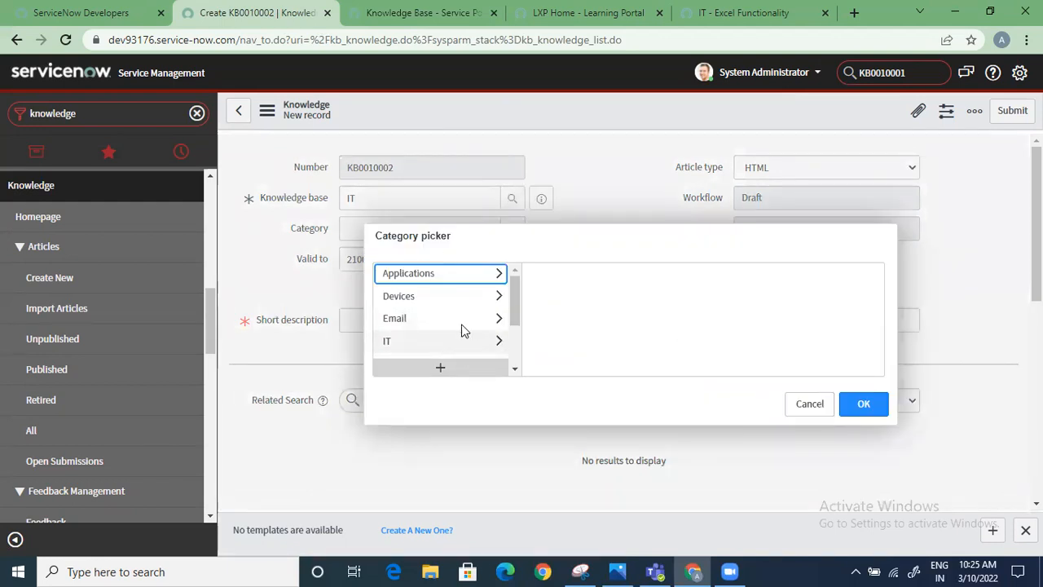
click(420, 295)
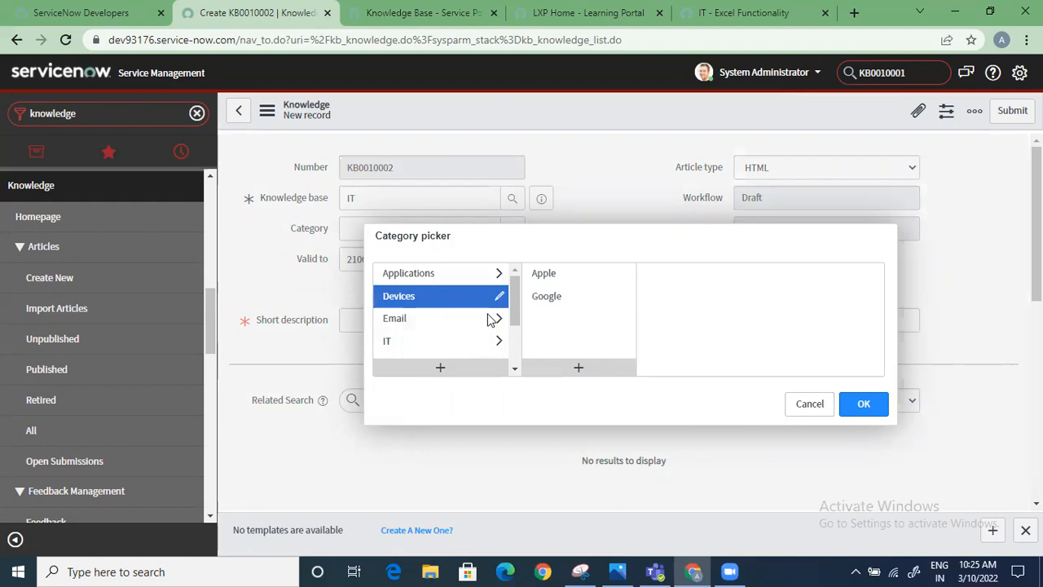
click(574, 296)
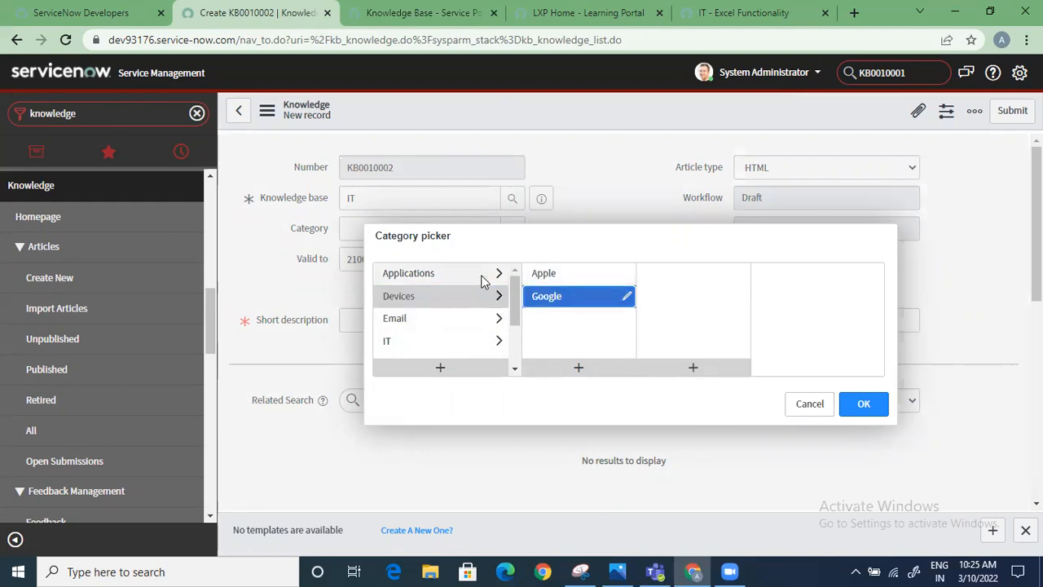
click(461, 273)
click(604, 277)
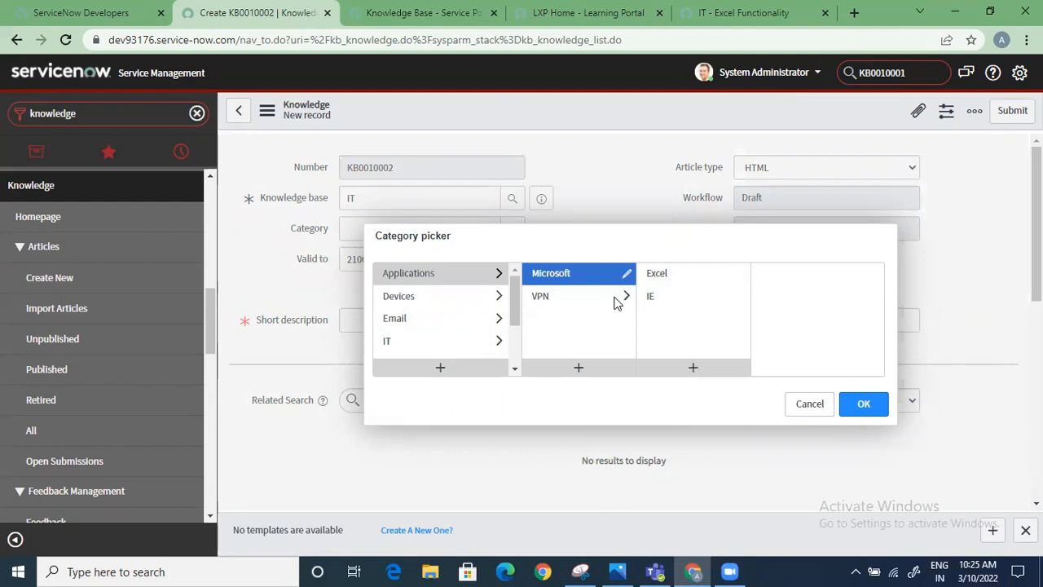
click(577, 295)
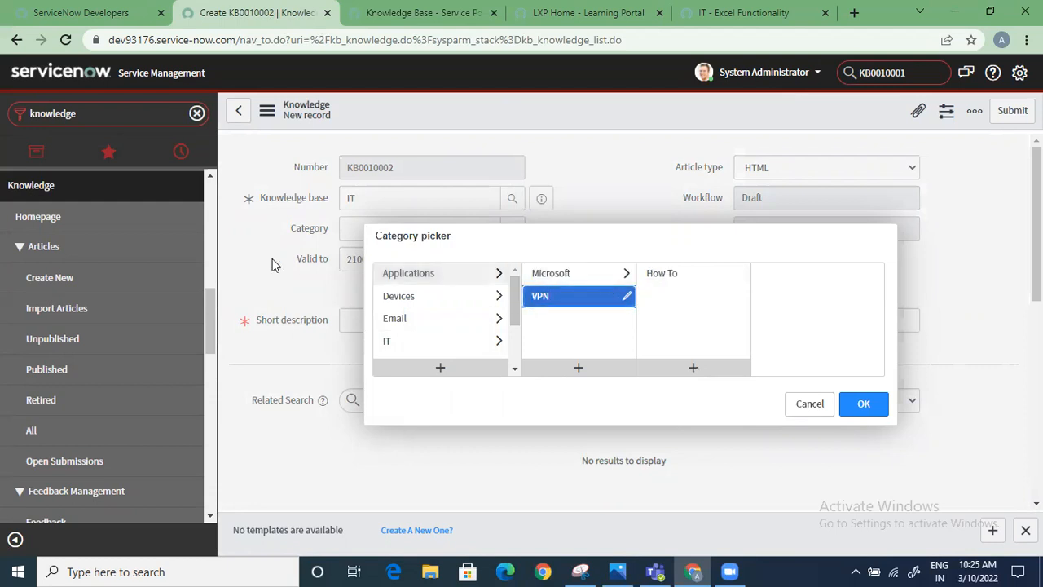
scroll(444, 334, down, 2)
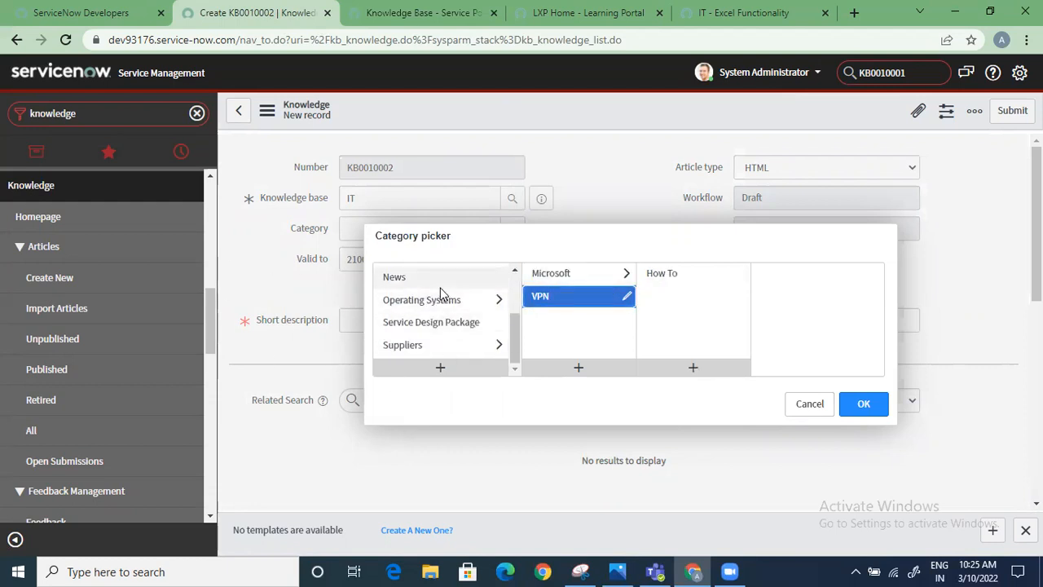
click(440, 298)
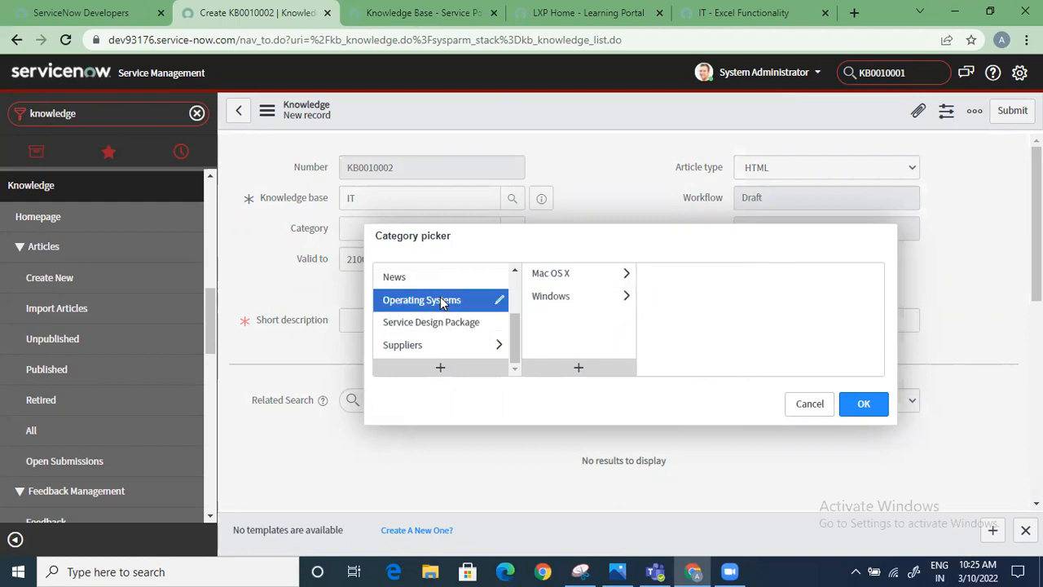
click(605, 300)
click(686, 317)
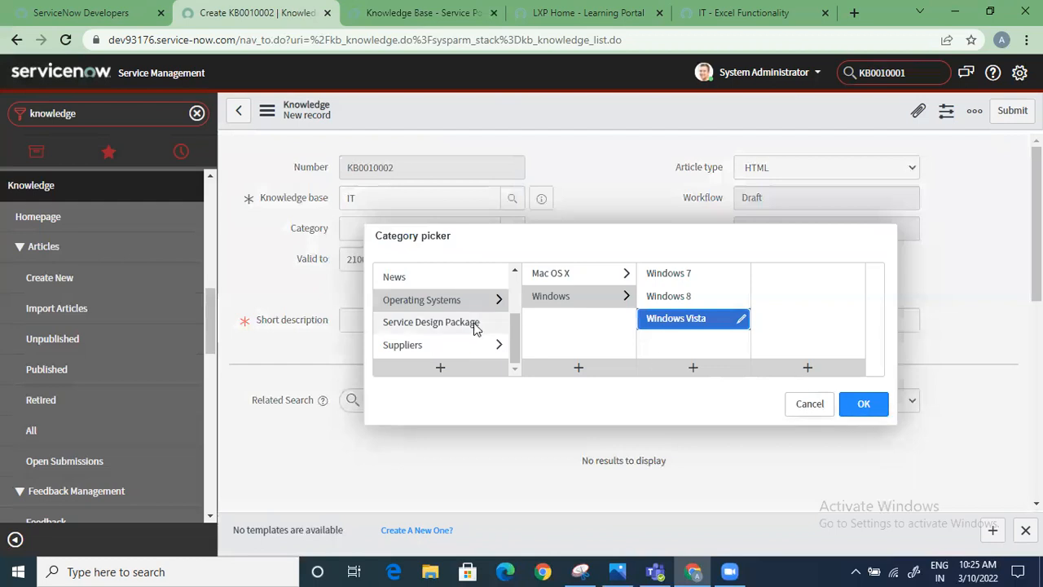
scroll(440, 322, up, 2)
click(420, 296)
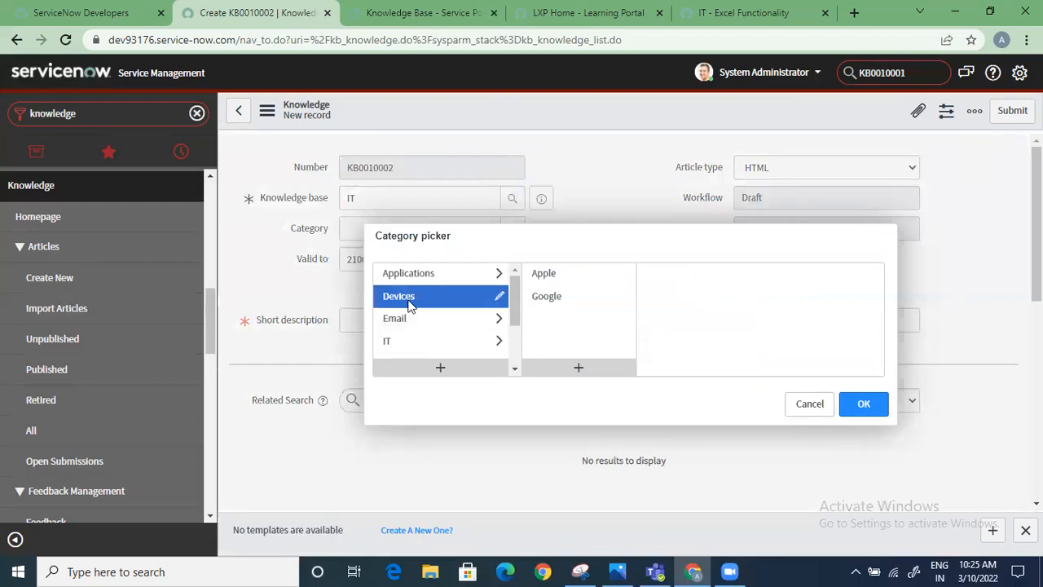
Set the new article's category to Policies under IT
click(388, 342)
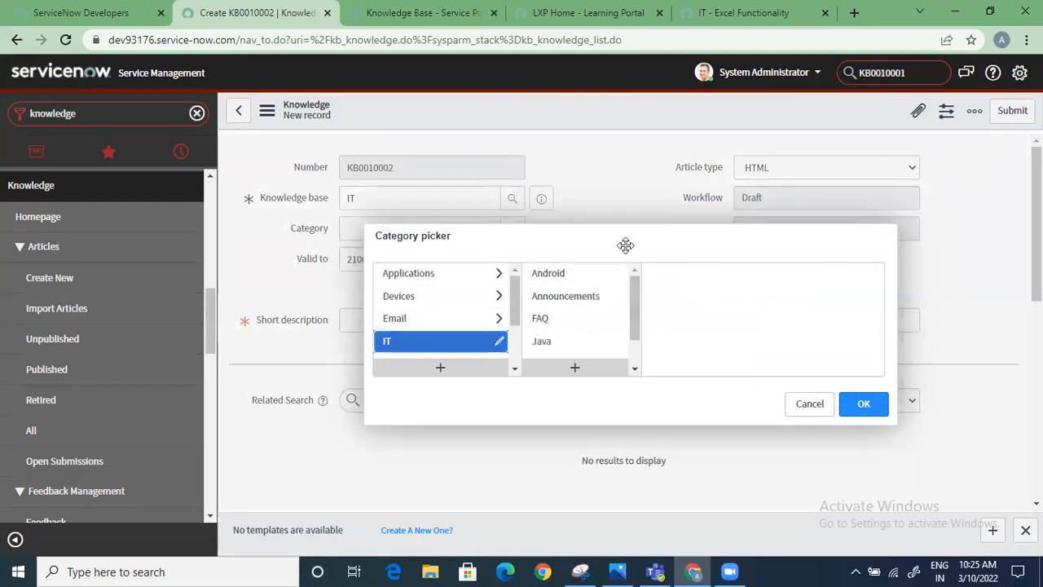
scroll(591, 334, down, 2)
click(583, 324)
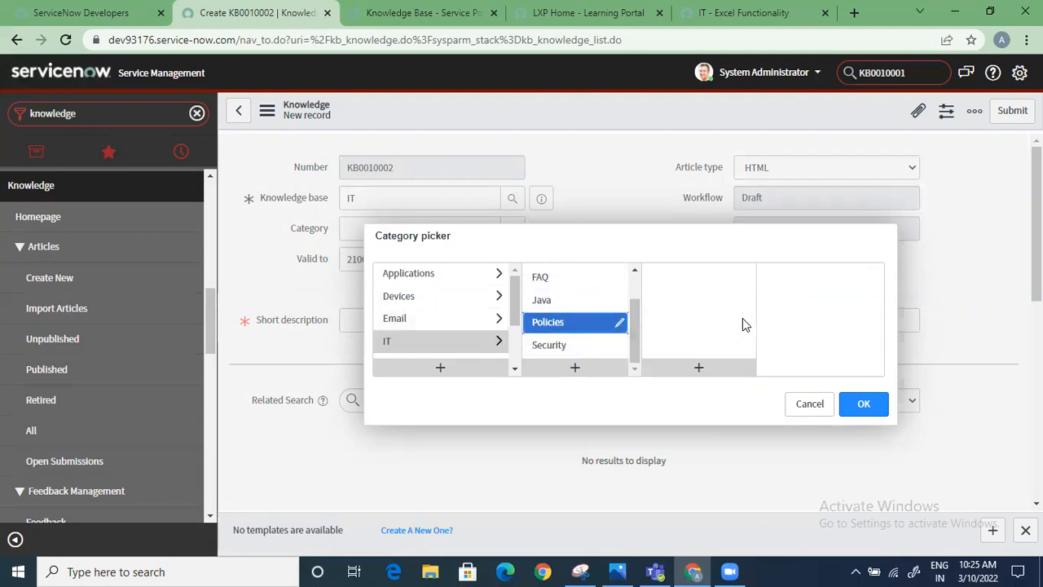
click(551, 346)
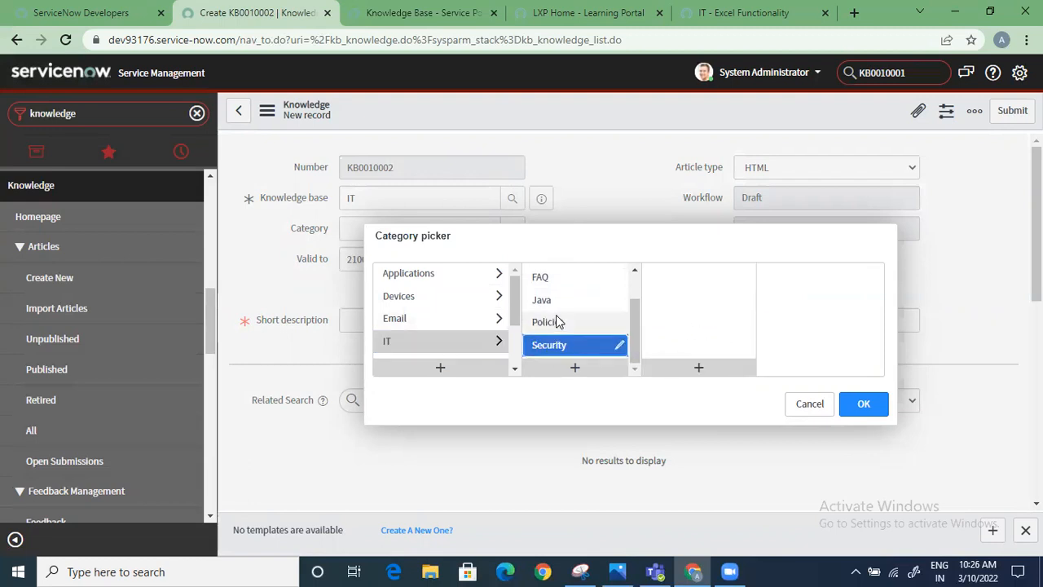
click(559, 320)
click(864, 404)
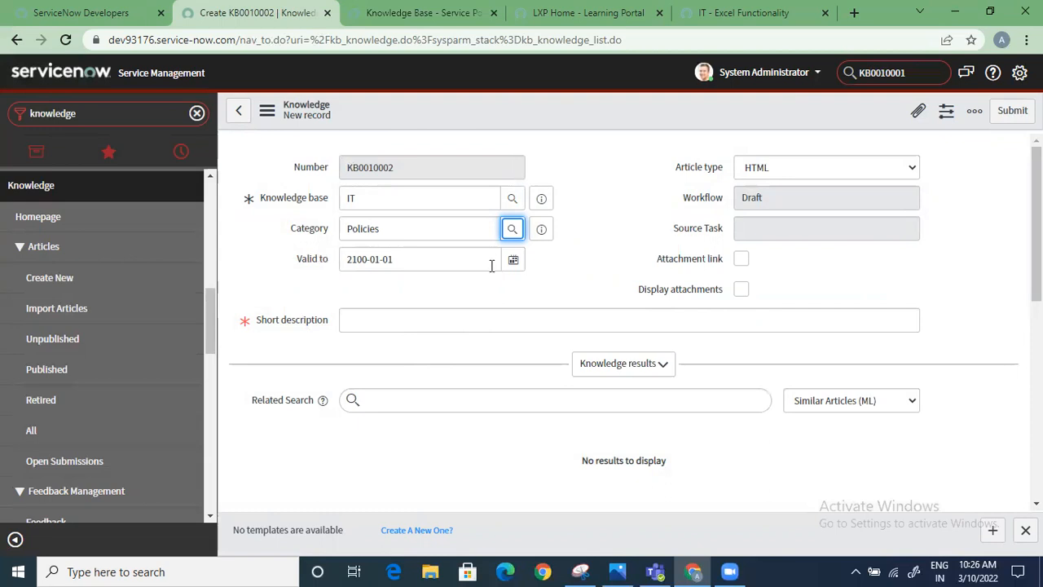
Examine the Policies category record with its related categories and the blank form for a new subcategory
click(543, 229)
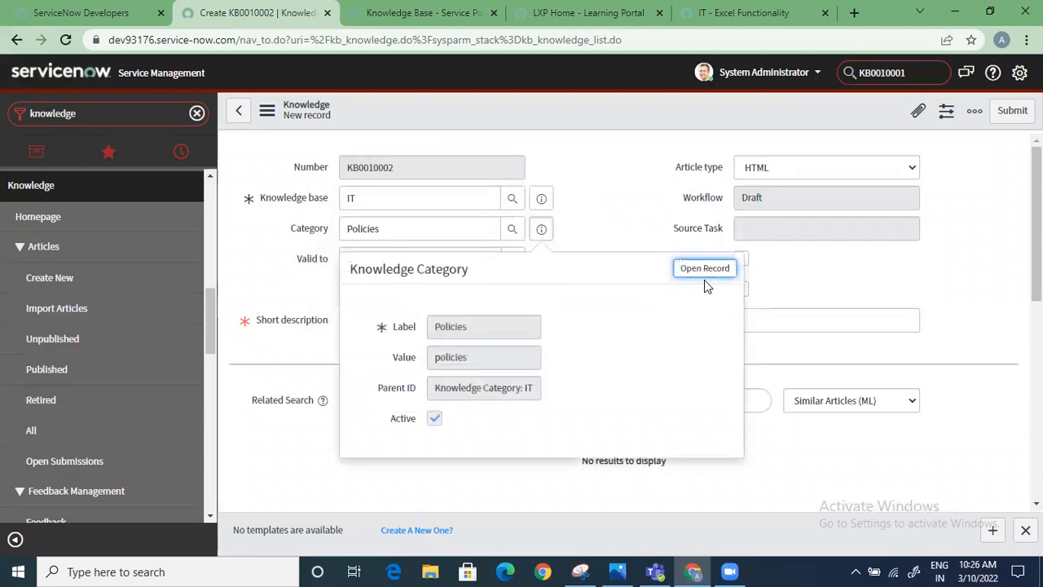
click(704, 268)
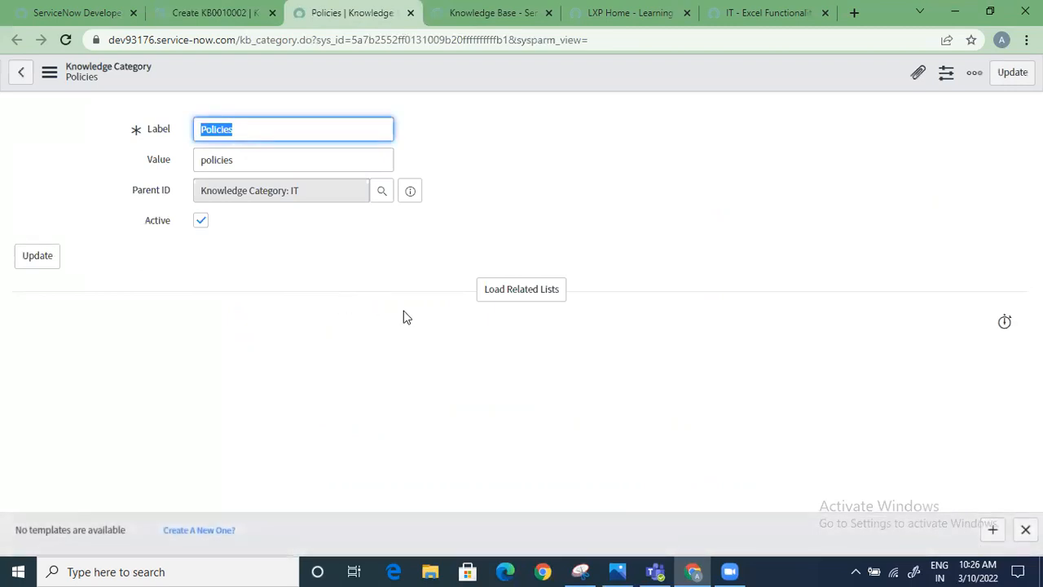
click(528, 294)
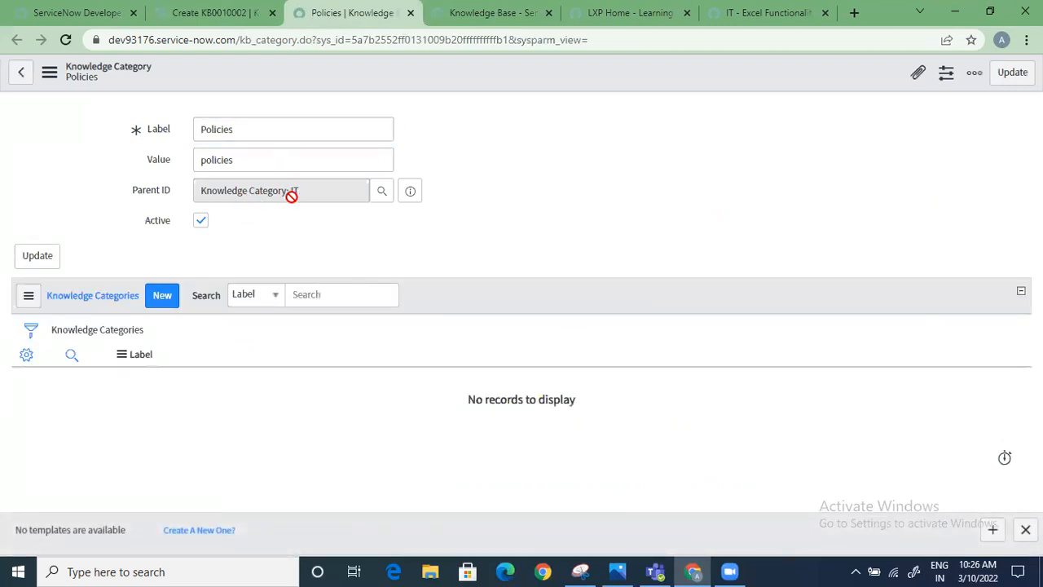
click(151, 295)
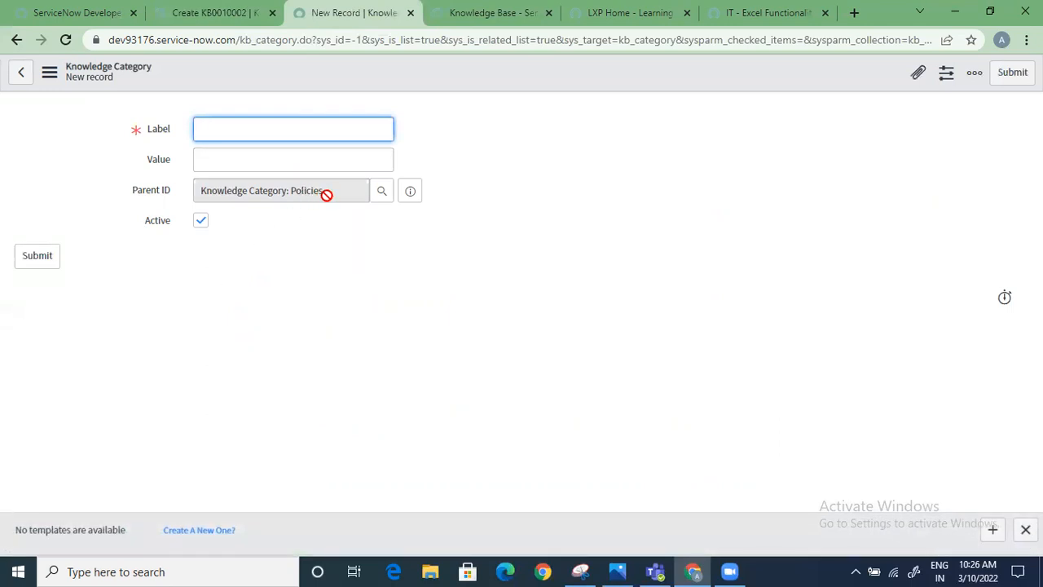
click(17, 39)
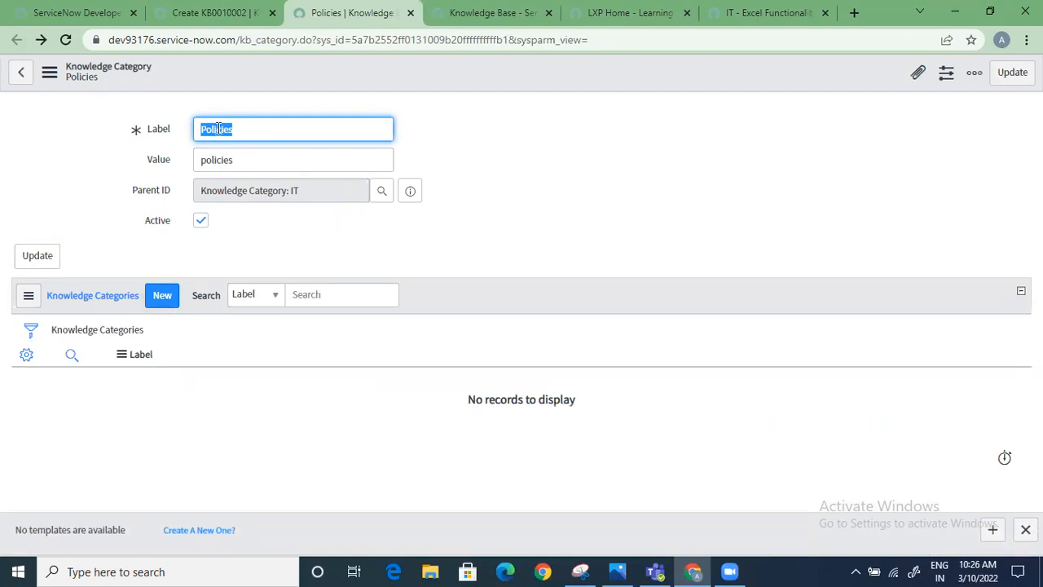
Return to the new article record and set its Valid to date to today, 2022-03-09
click(224, 7)
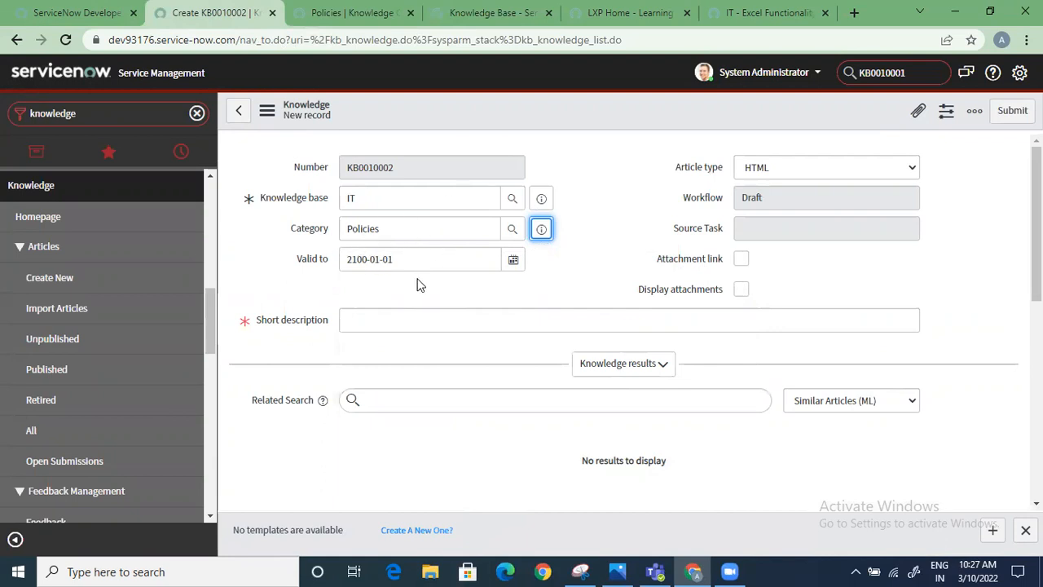
click(513, 260)
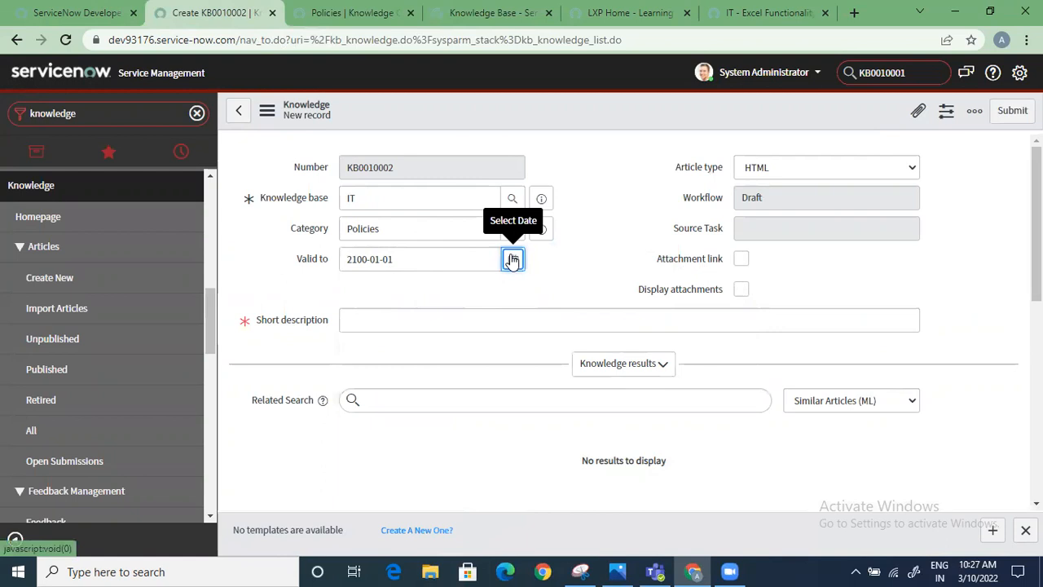
click(514, 259)
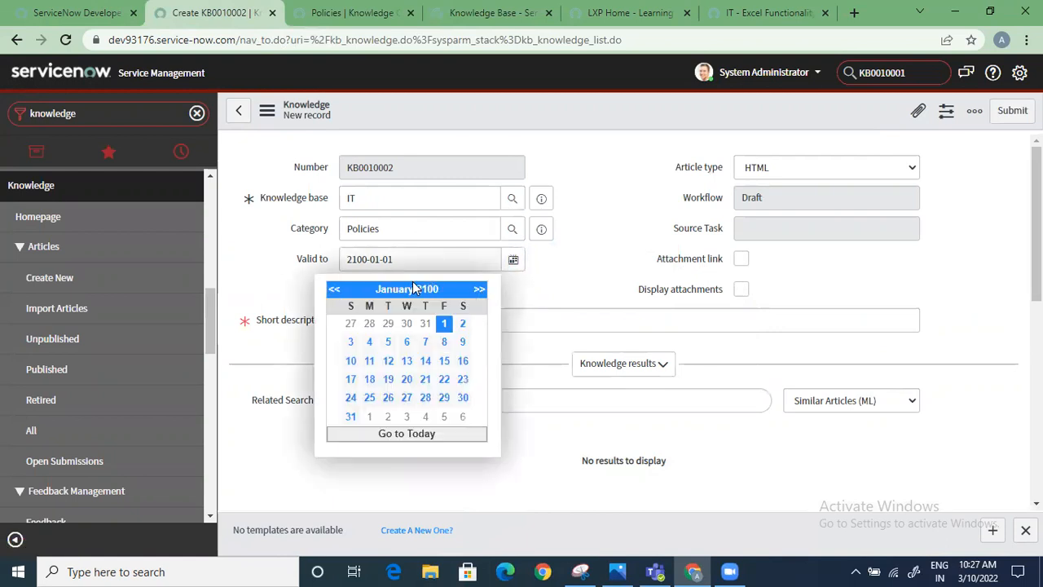
click(412, 433)
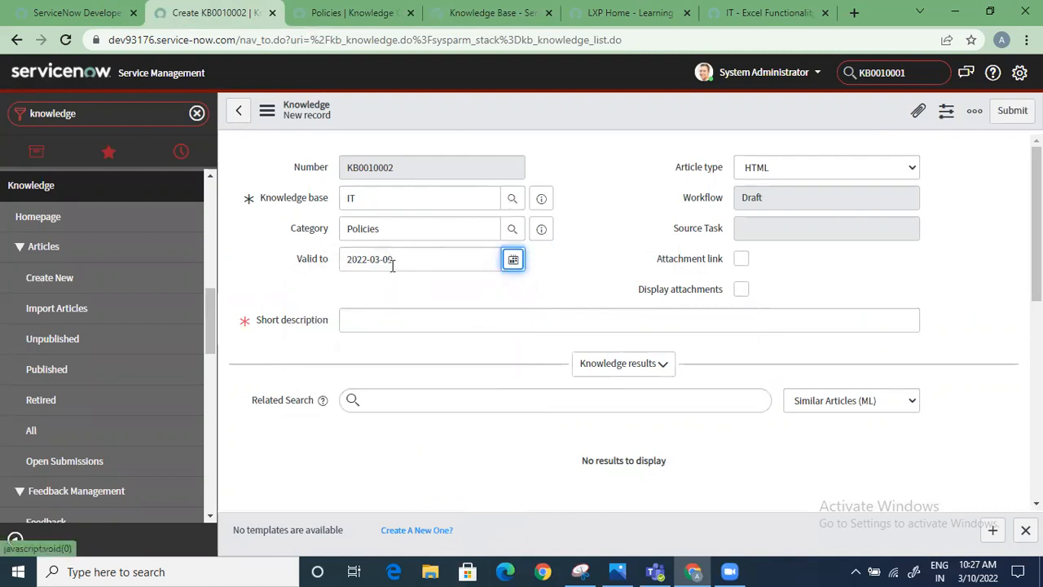
Change the year of the new article's Valid to date so that it reads 2023-03-09
click(363, 259)
key(BackSpace)
text(3)
click(371, 294)
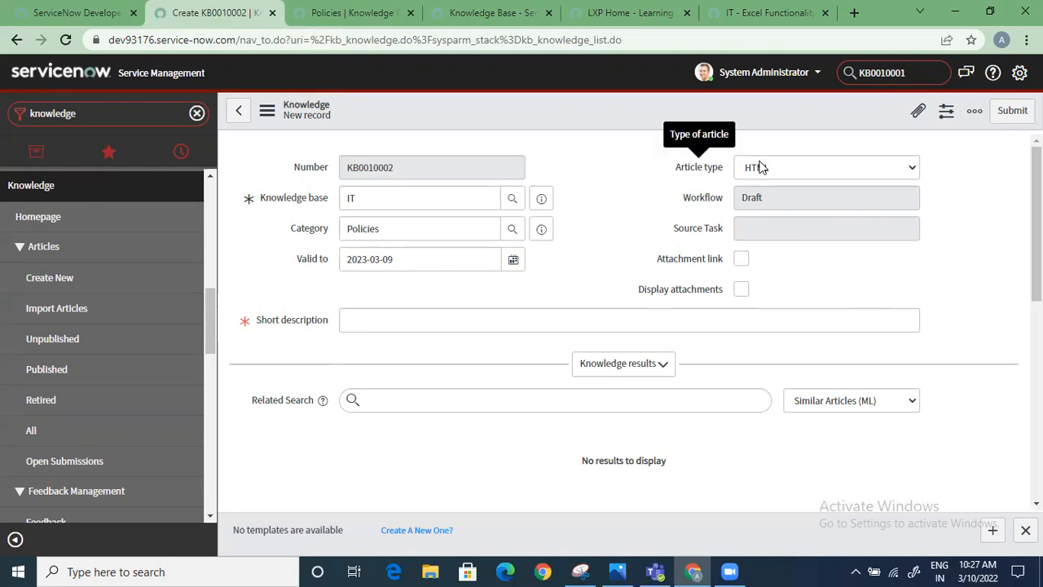
click(791, 167)
click(606, 180)
click(763, 172)
click(661, 189)
click(661, 185)
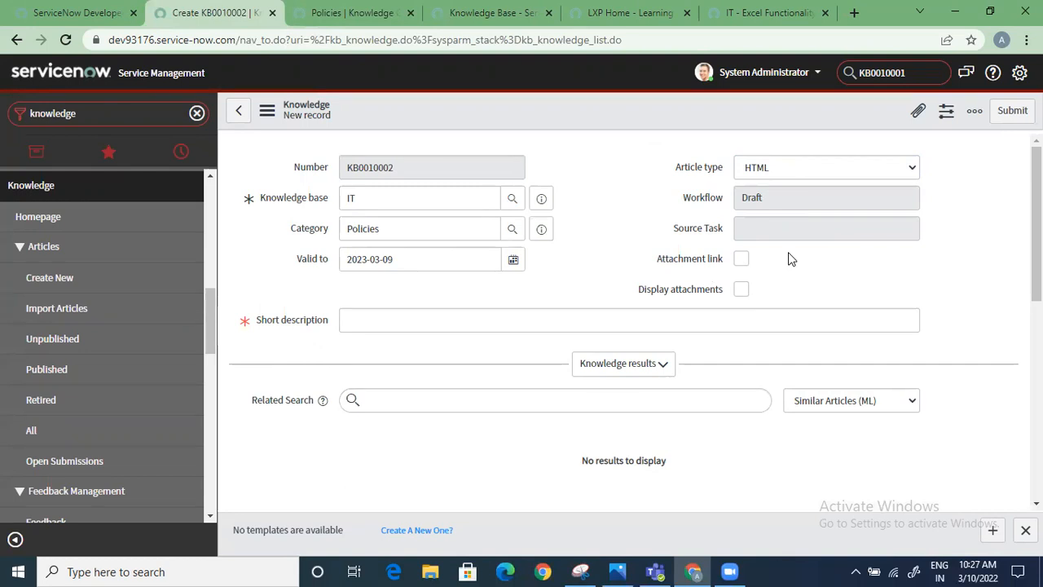
Enable both the Attachment link and Display attachments options for the new article
mouse_move(684, 259)
click(742, 259)
mouse_move(676, 265)
click(741, 289)
mouse_move(699, 293)
mouse_move(708, 268)
Enter "router issues with my network" as the article's short description
click(394, 321)
text(router)
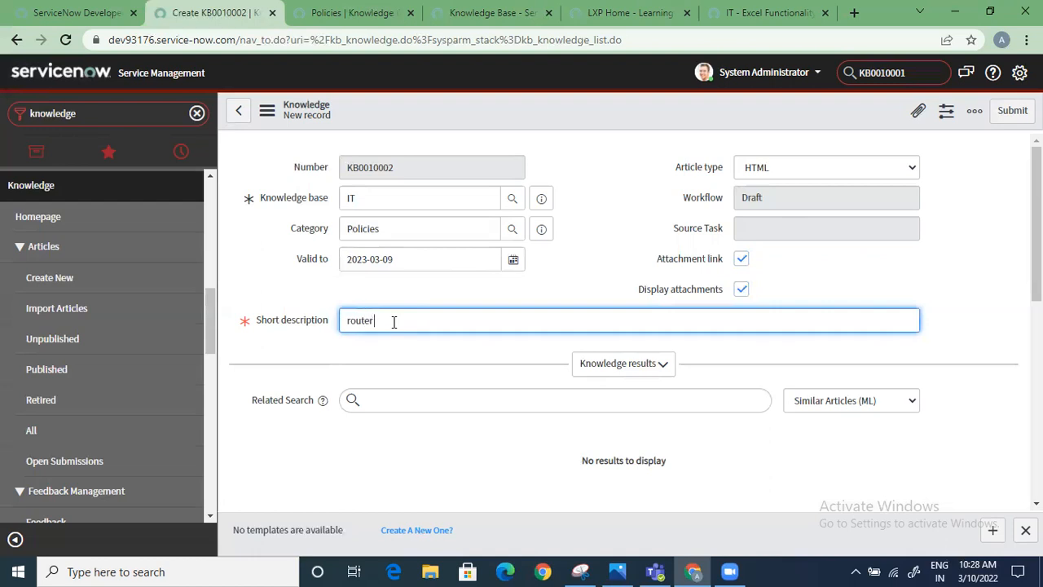
text( issues with my netwok)
key(BackSpace)
text(rk)
Write "this is a test article" in the article body
scroll(394, 322, down, 2)
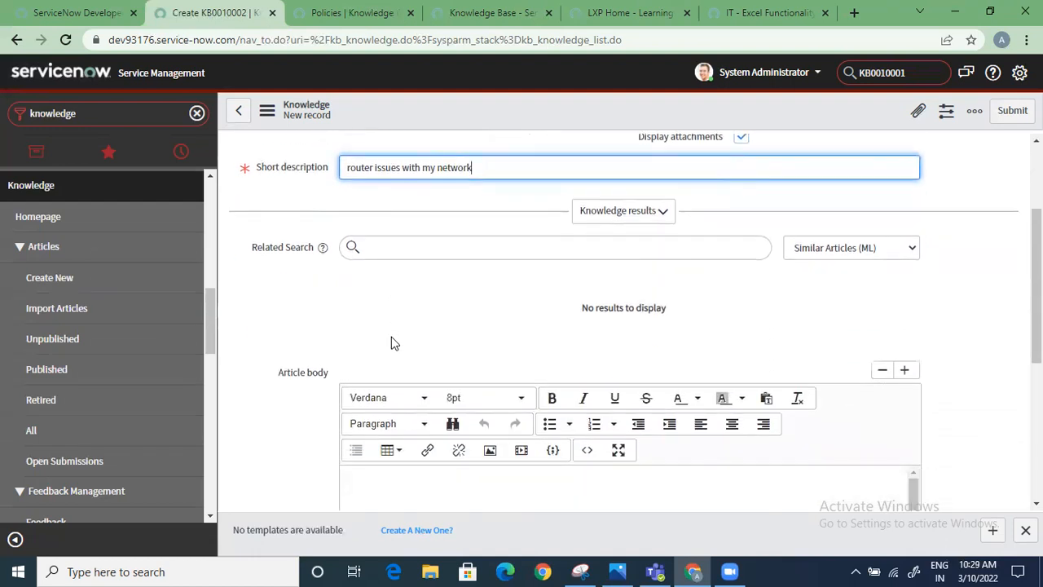
scroll(396, 346, down, 3)
scroll(408, 350, up, 5)
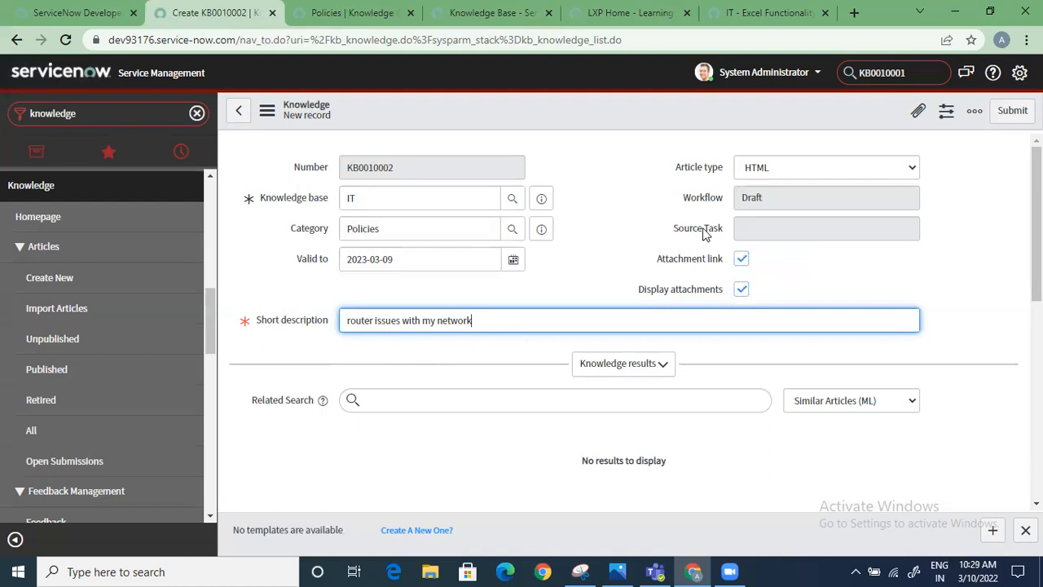
scroll(617, 382, down, 4)
click(450, 343)
text(this is a test articlet)
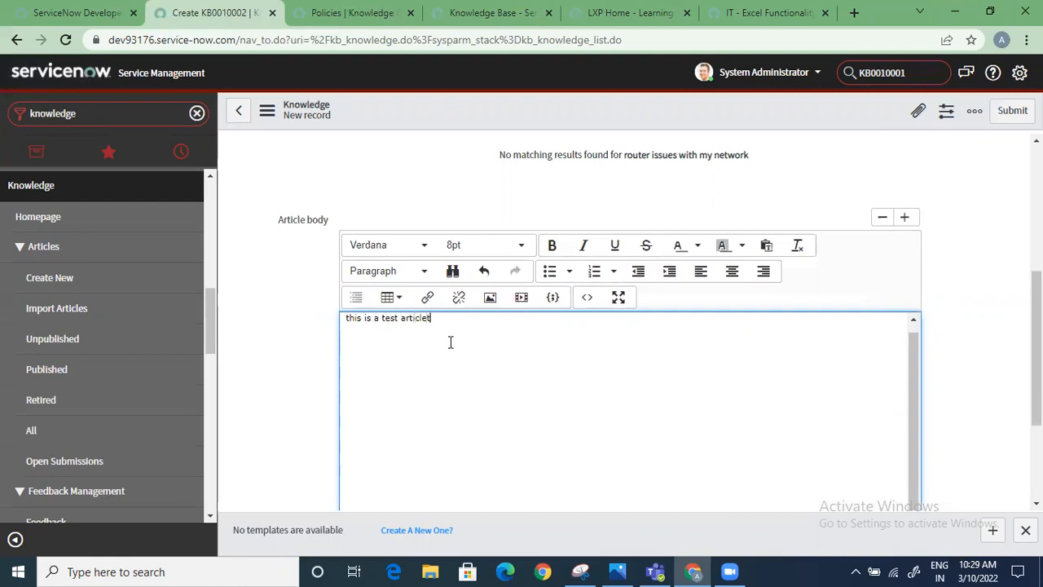
key(BackSpace)
Format the body text as 12pt bold, italic and underlined, and make it a bulleted list item in the Default style
drag(442, 318, 247, 314)
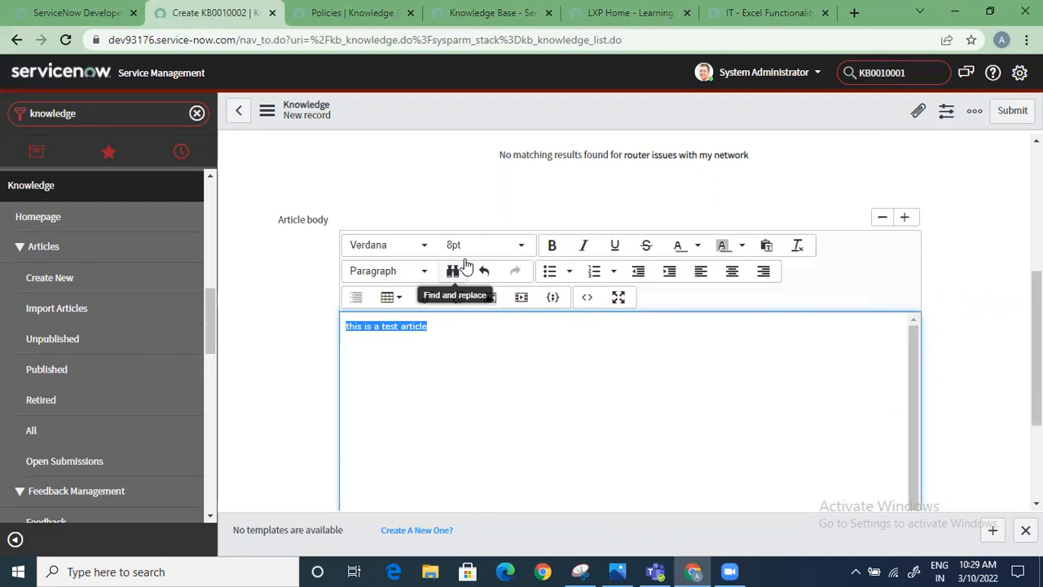
click(505, 245)
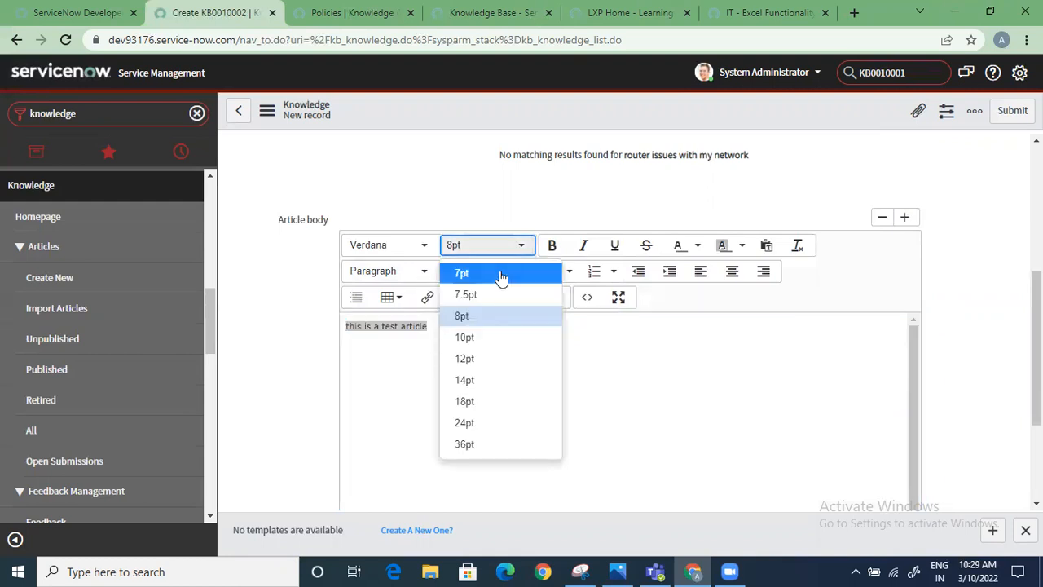
click(483, 358)
click(564, 246)
click(583, 246)
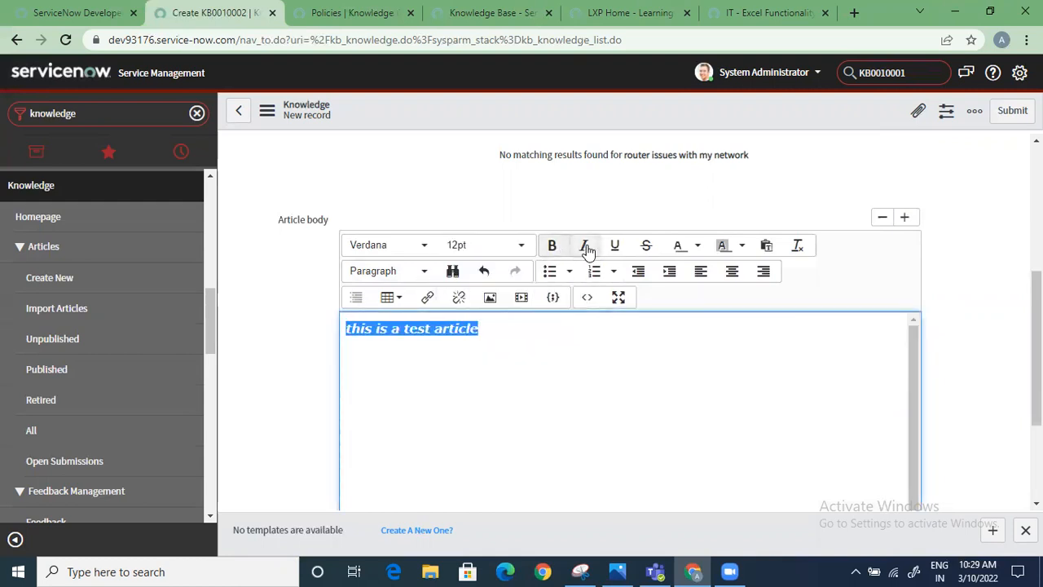
click(613, 246)
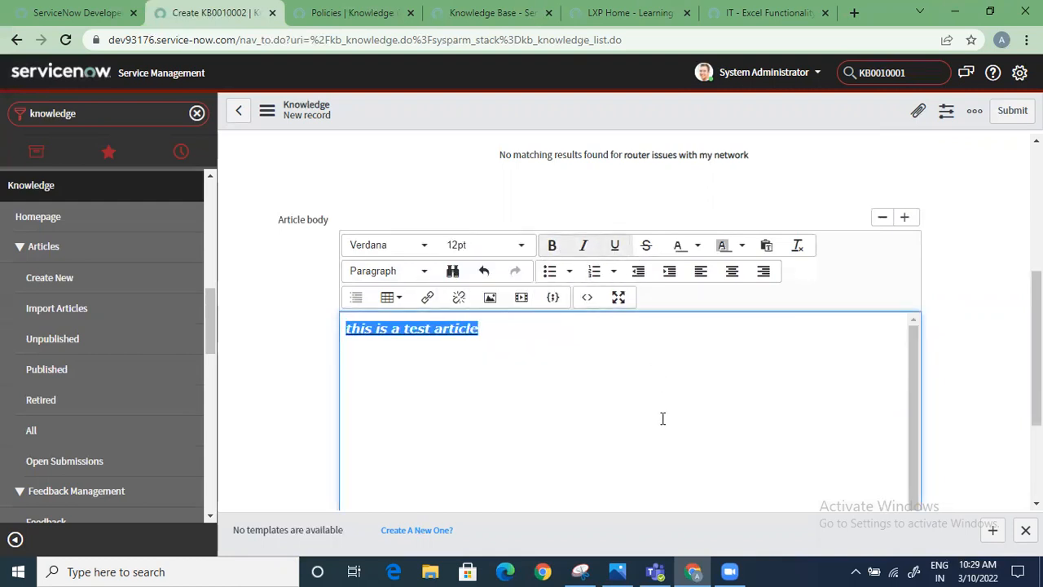
click(571, 274)
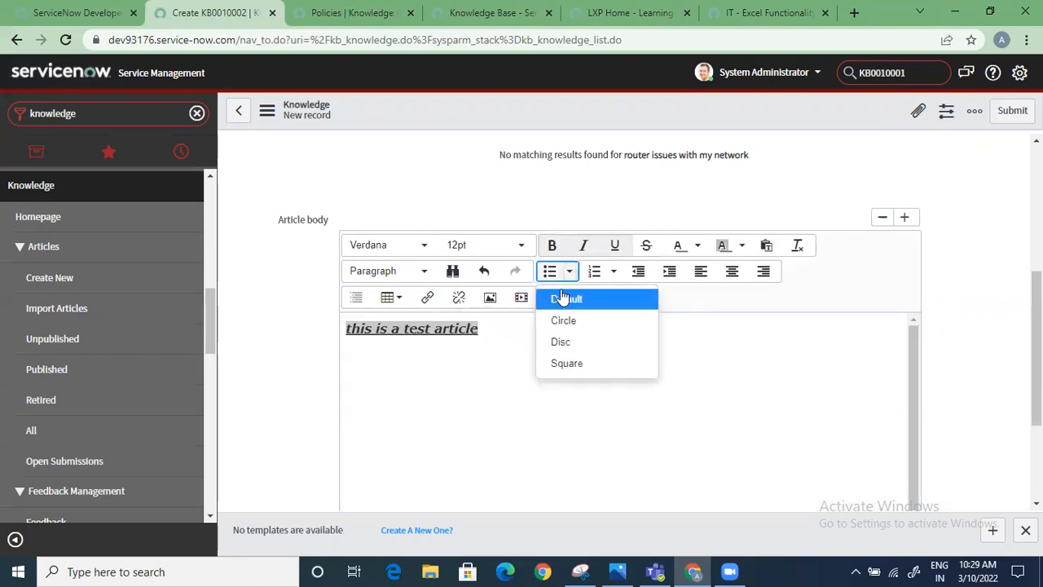
click(561, 298)
click(577, 388)
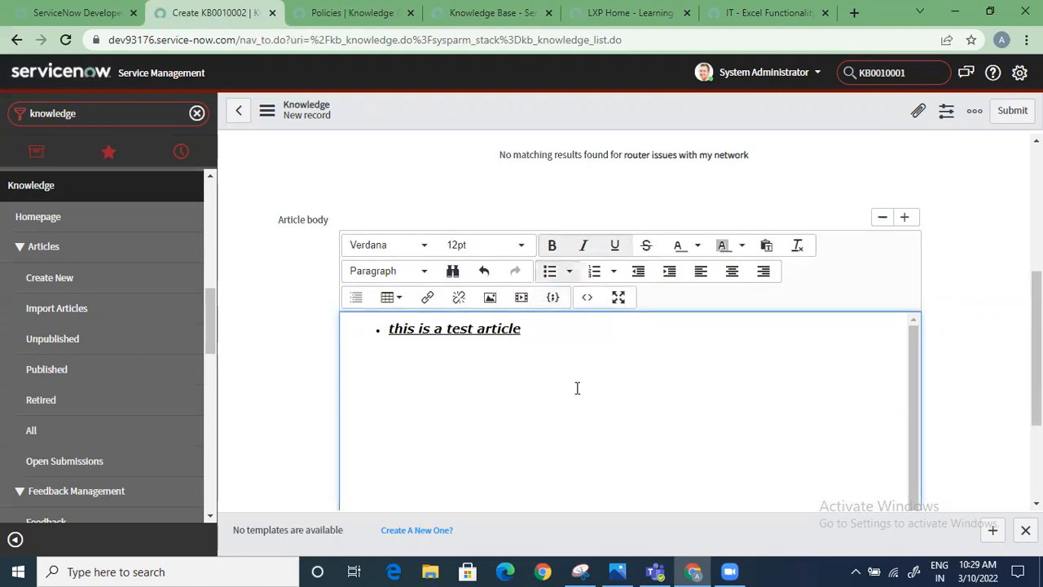
View the product models offered for the article's Related Products and close the list without choosing one
scroll(912, 366, down, 2)
scroll(743, 396, up, 2)
scroll(743, 395, down, 2)
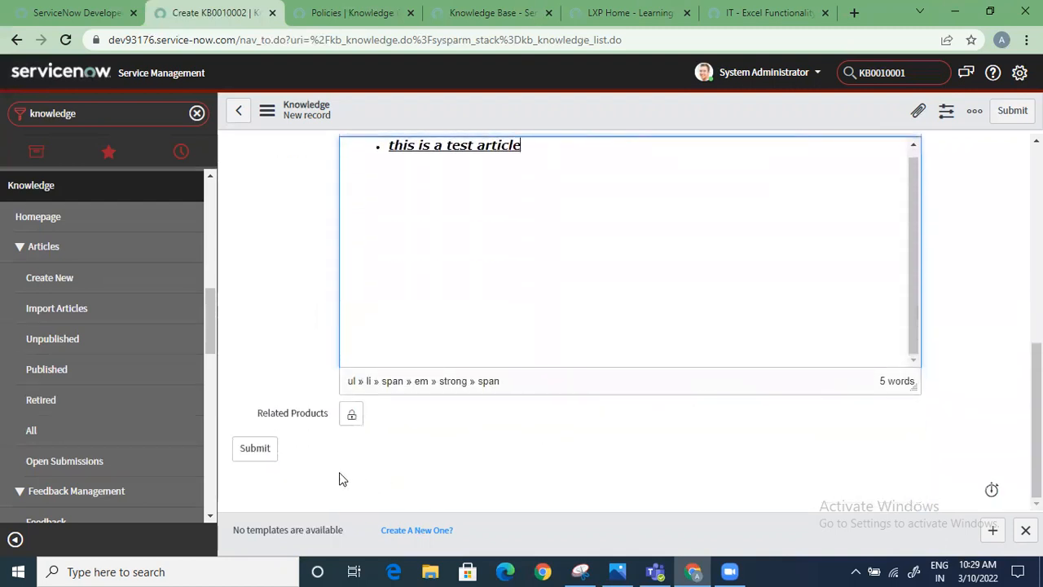
click(350, 415)
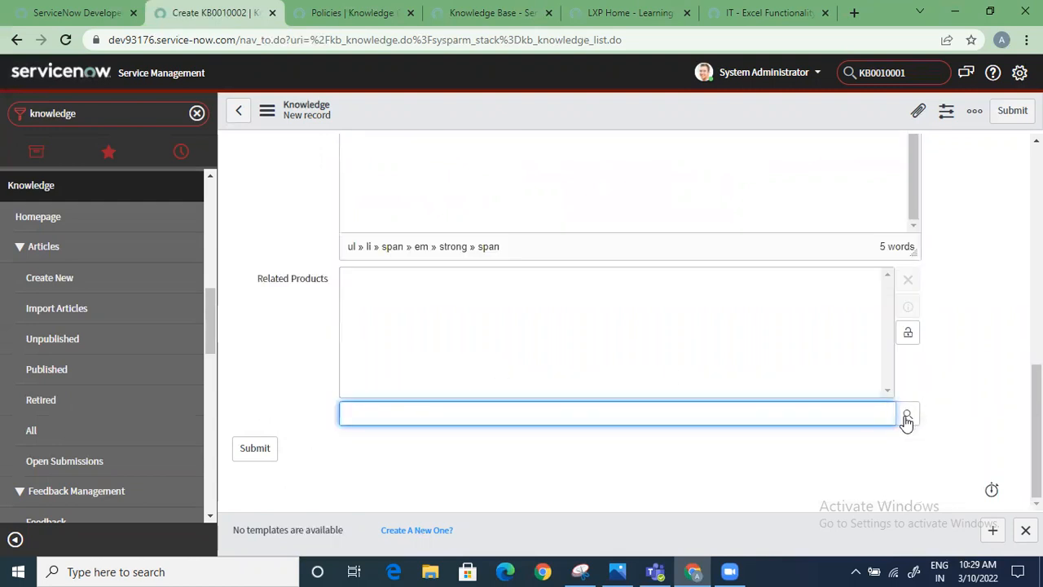
click(906, 415)
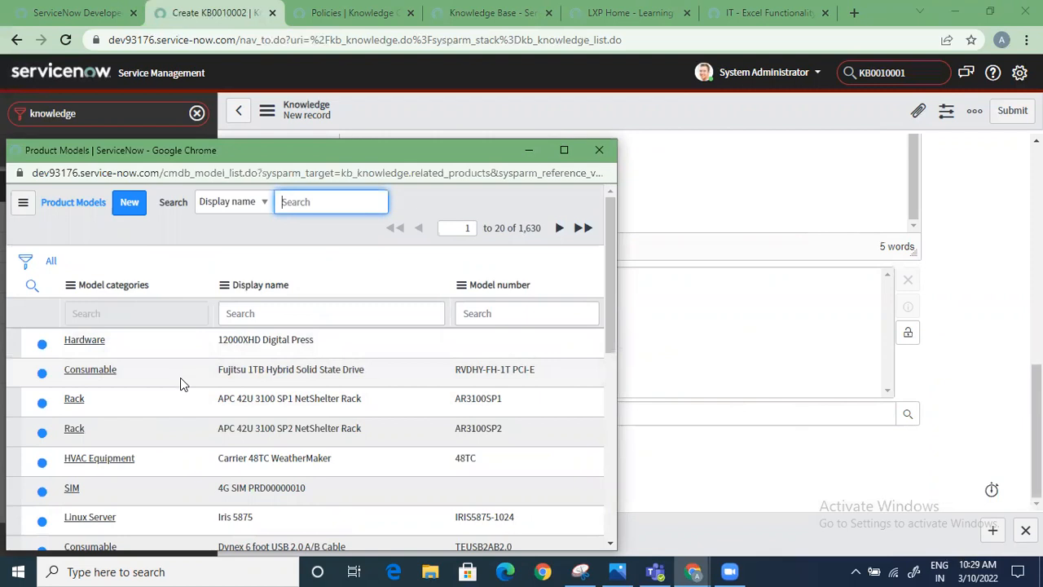
click(599, 150)
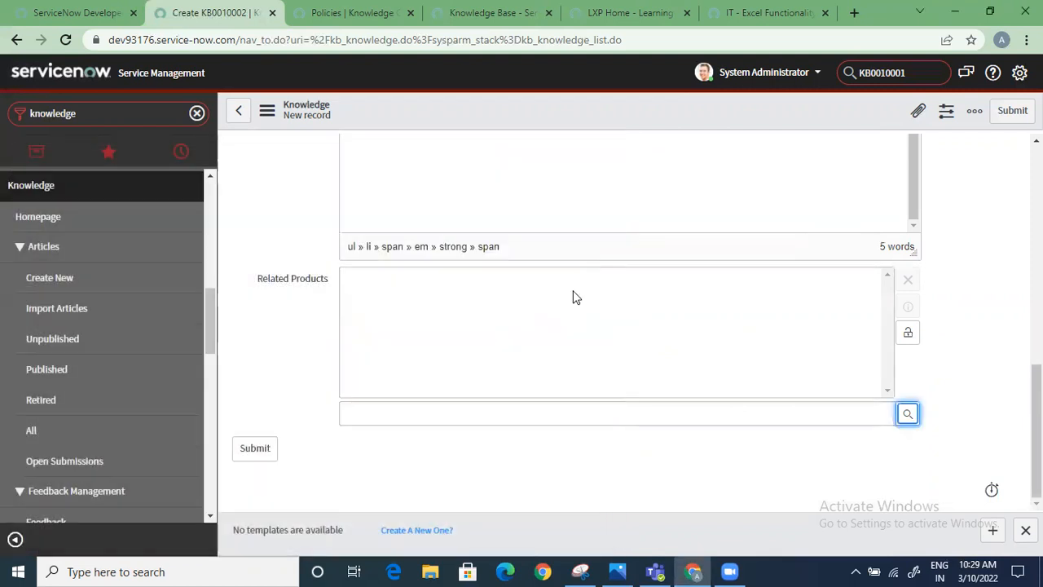
Submit the article and reopen it from the list of all articles sorted by most recent update
click(255, 449)
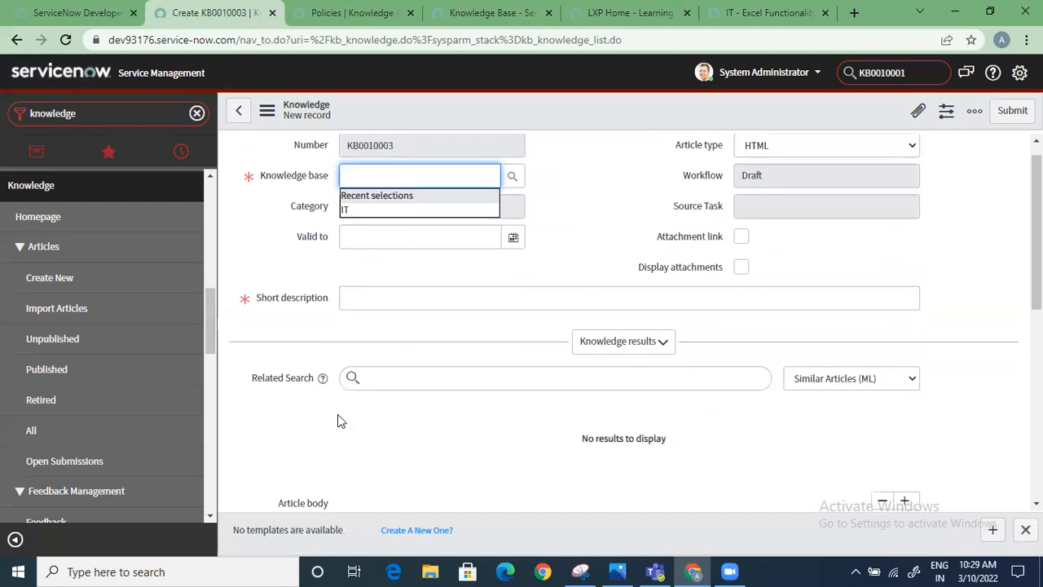
click(60, 431)
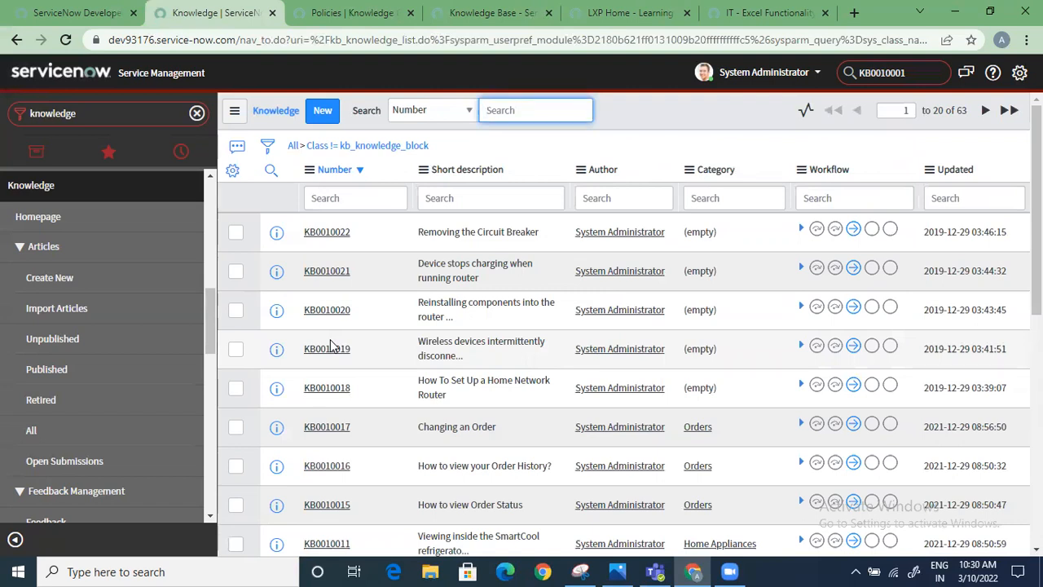
click(957, 170)
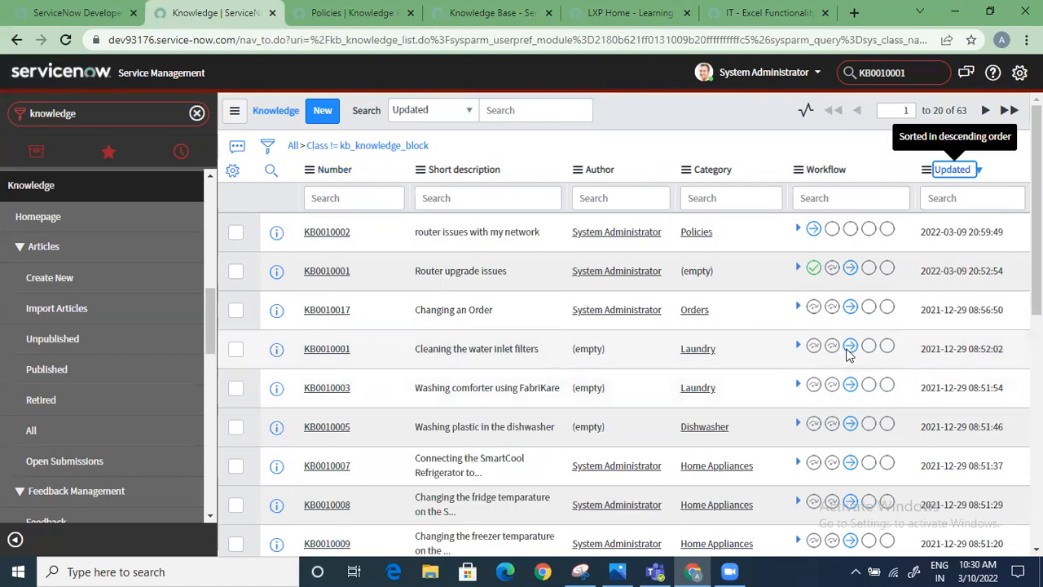
click(349, 234)
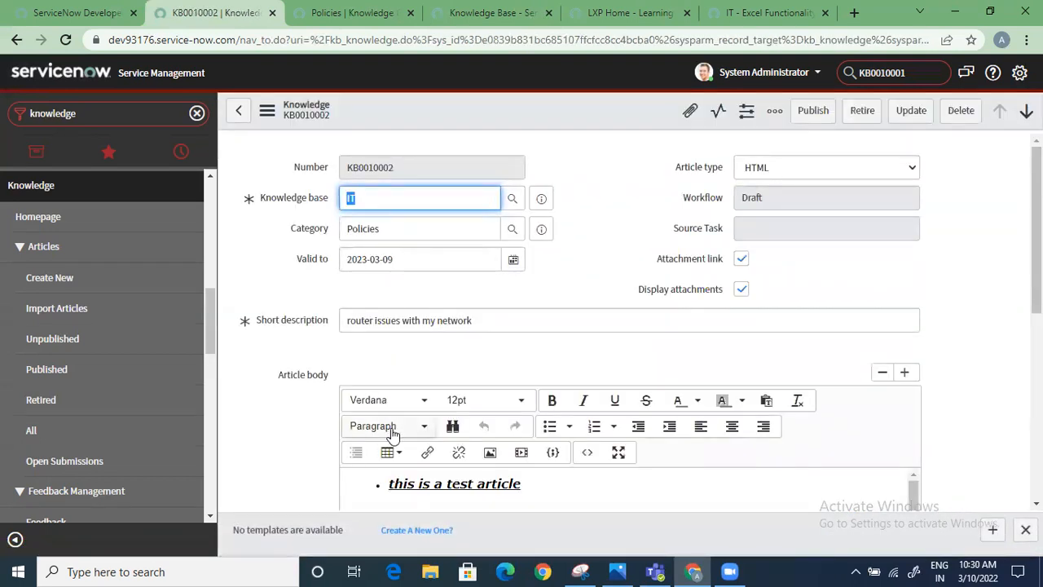
Load the article's related lists and send the draft article for publishing
scroll(395, 431, down, 5)
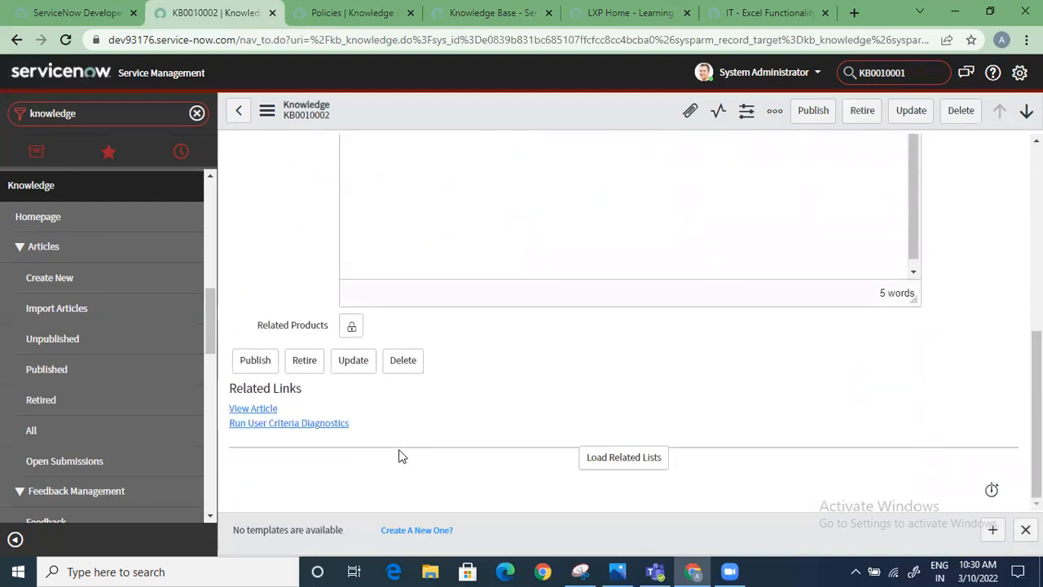
click(604, 457)
scroll(547, 456, down, 2)
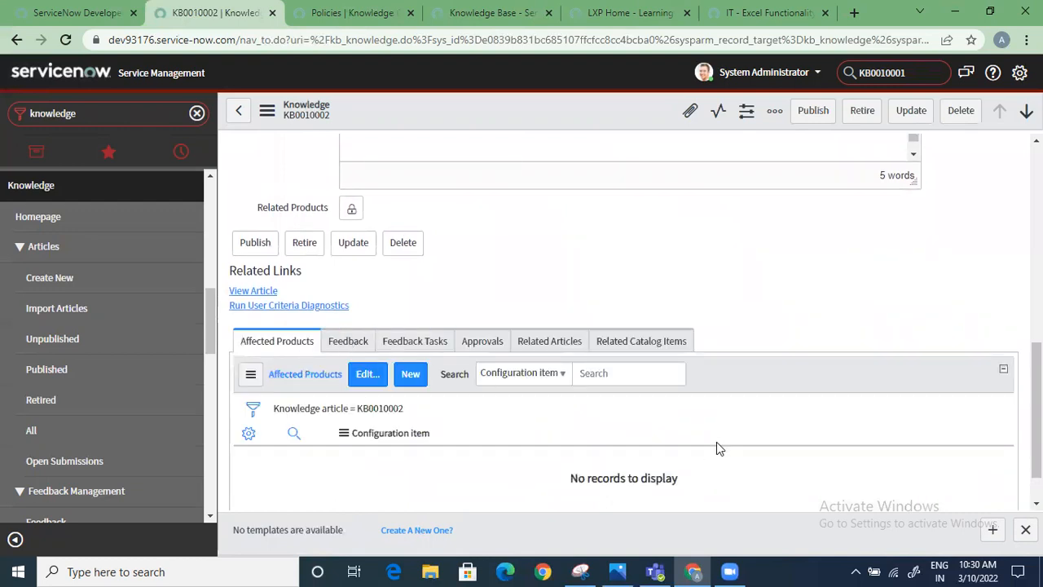
scroll(716, 442, up, 6)
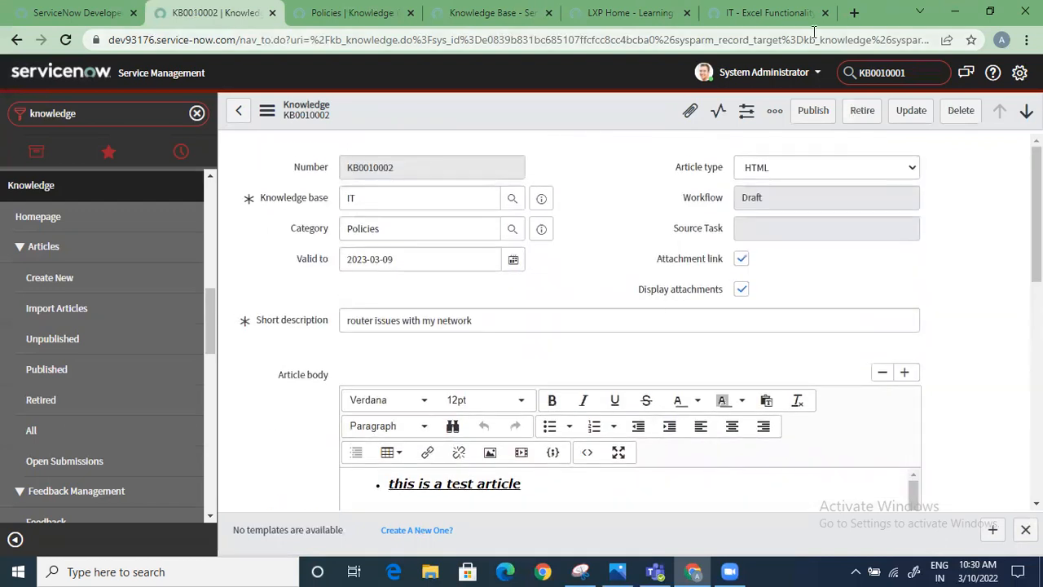
click(810, 112)
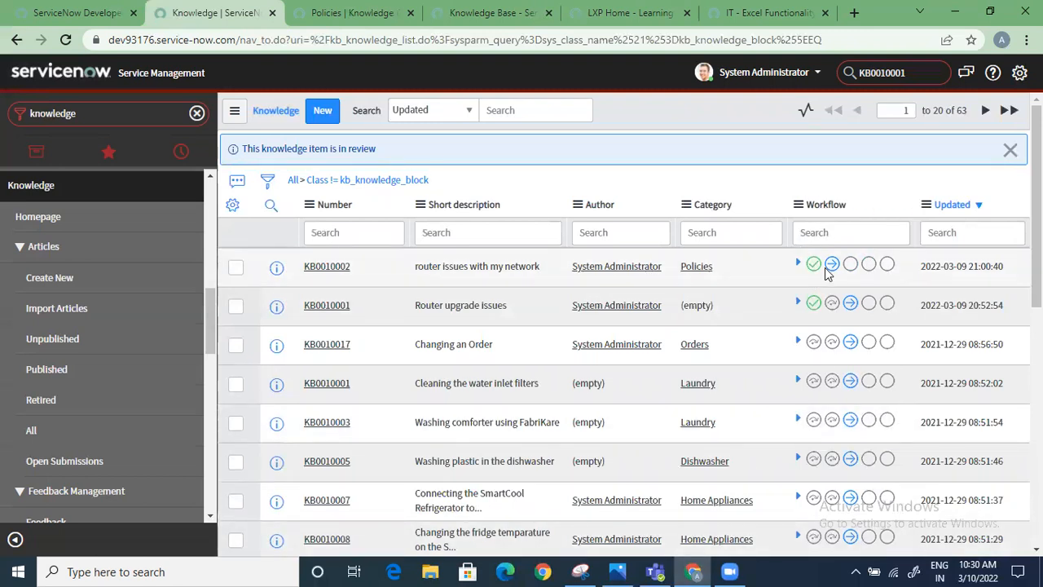
Reopen the router issues article and approve the requested entry among its approvals
click(326, 267)
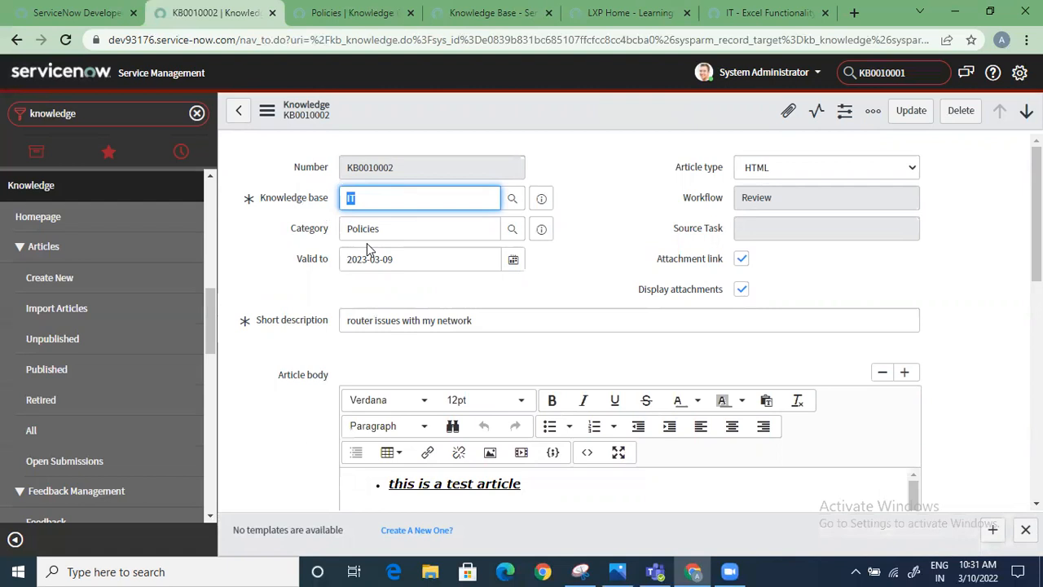
scroll(367, 245, down, 8)
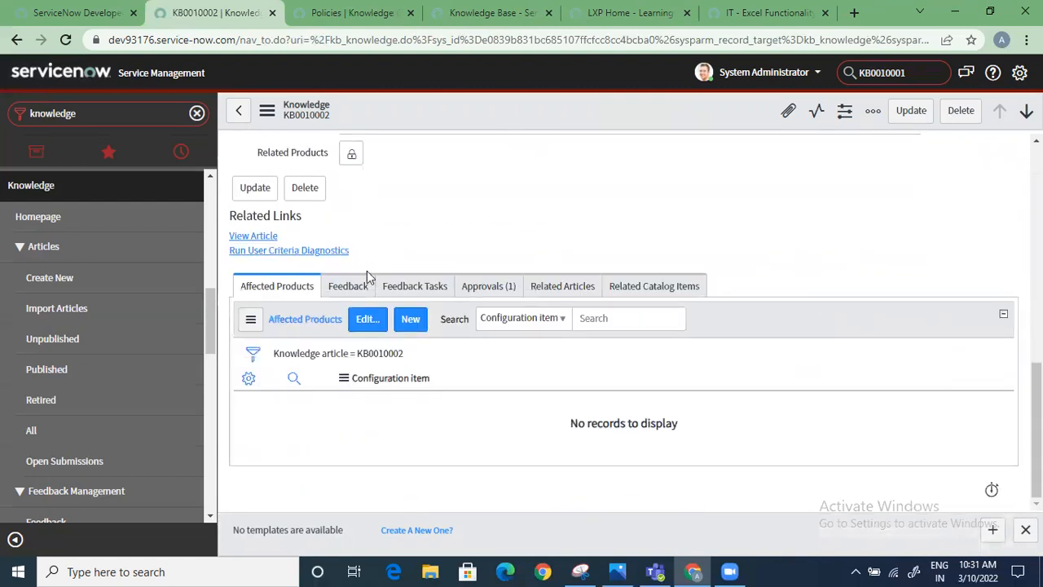
click(488, 292)
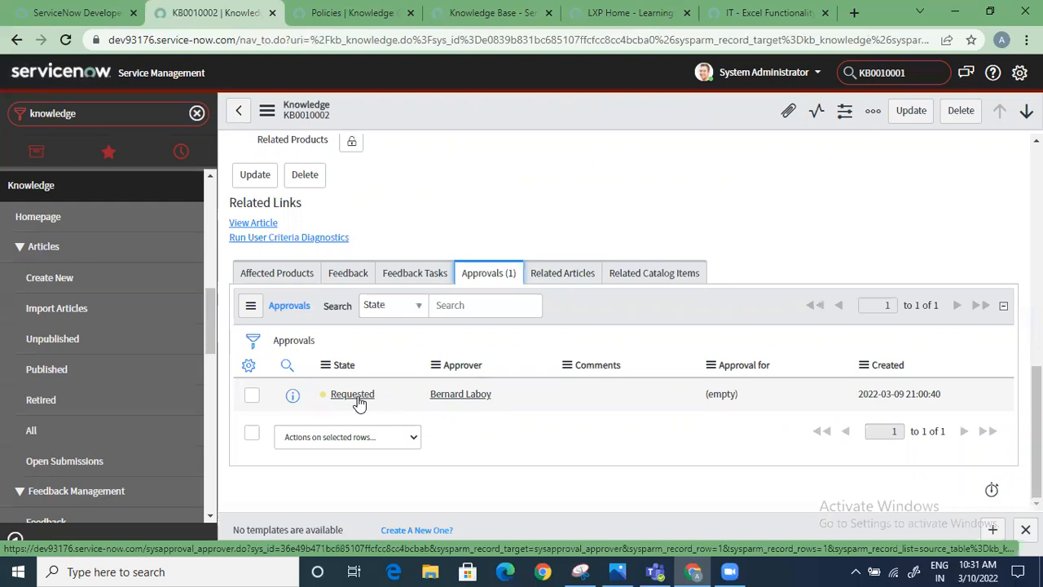
scroll(358, 404, up, 10)
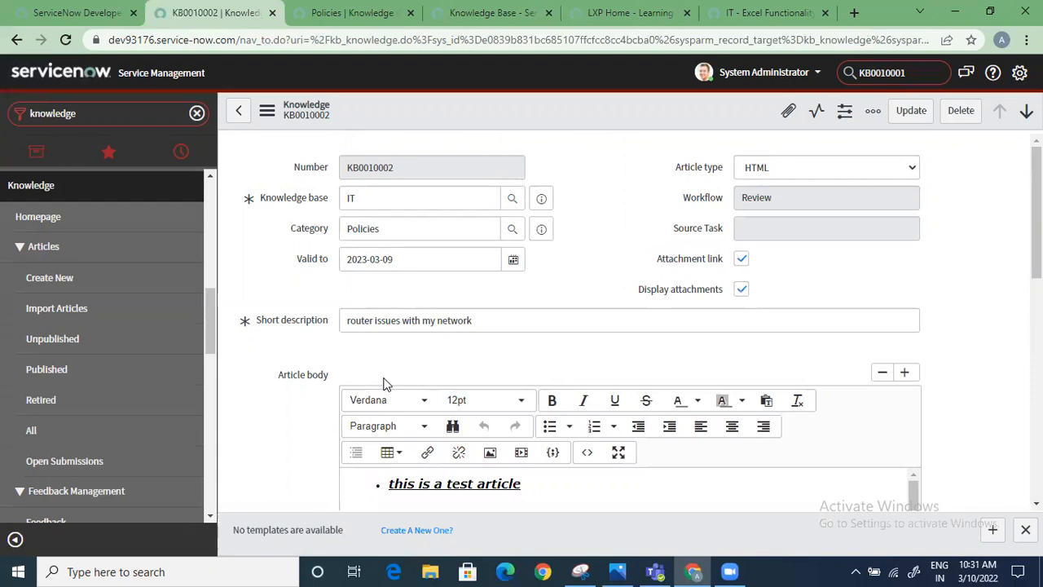
scroll(384, 383, down, 10)
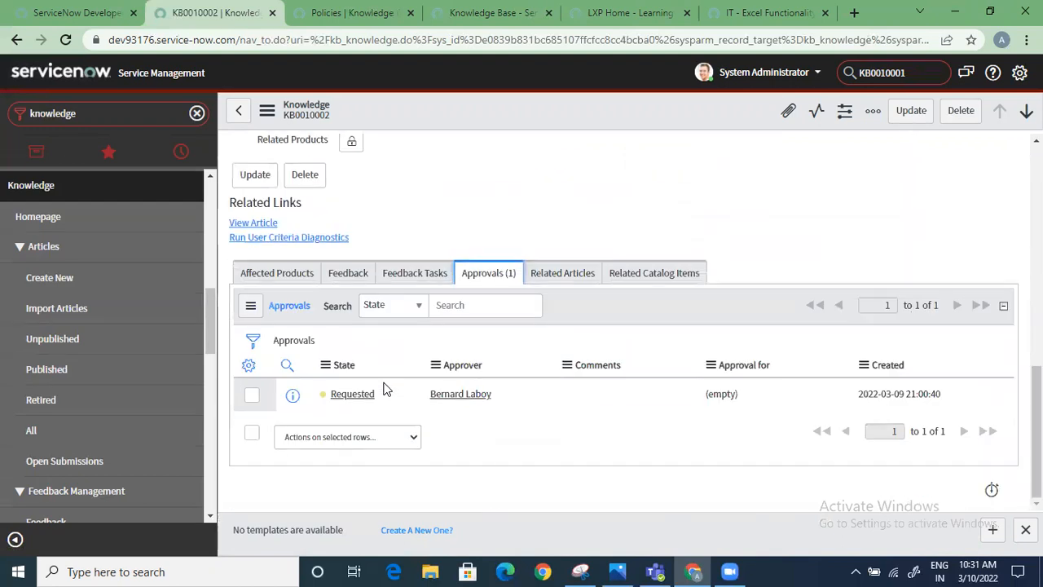
right_click(360, 402)
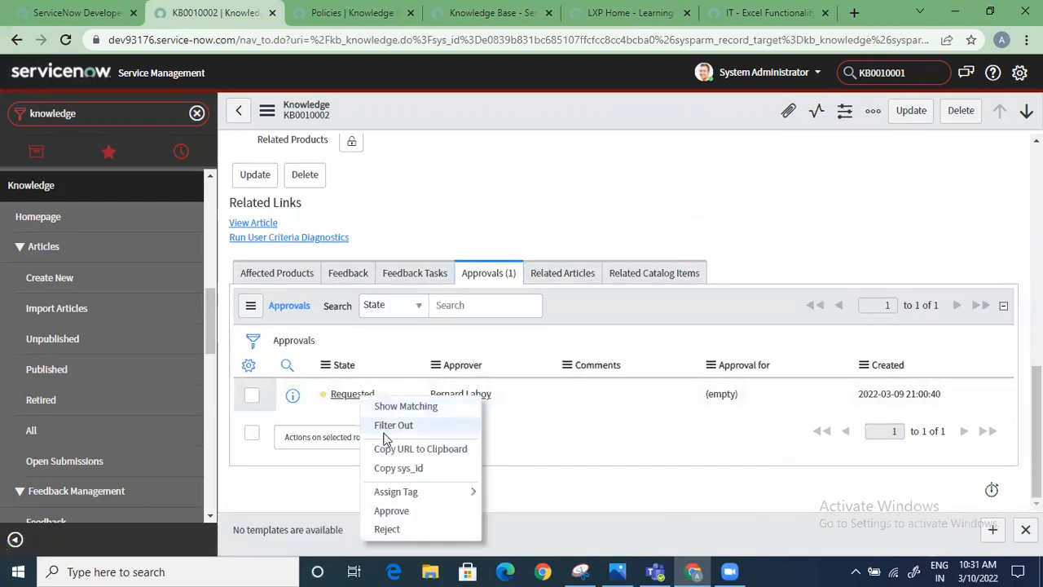
click(399, 508)
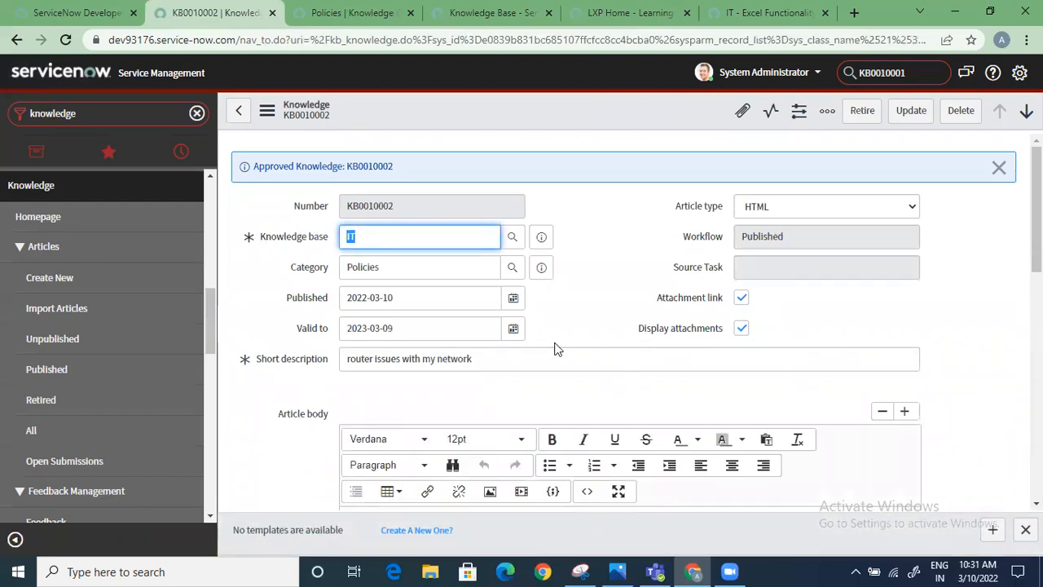
Review the approved article's record and switch to the Knowledge Base page of the service portal
scroll(545, 384, down, 3)
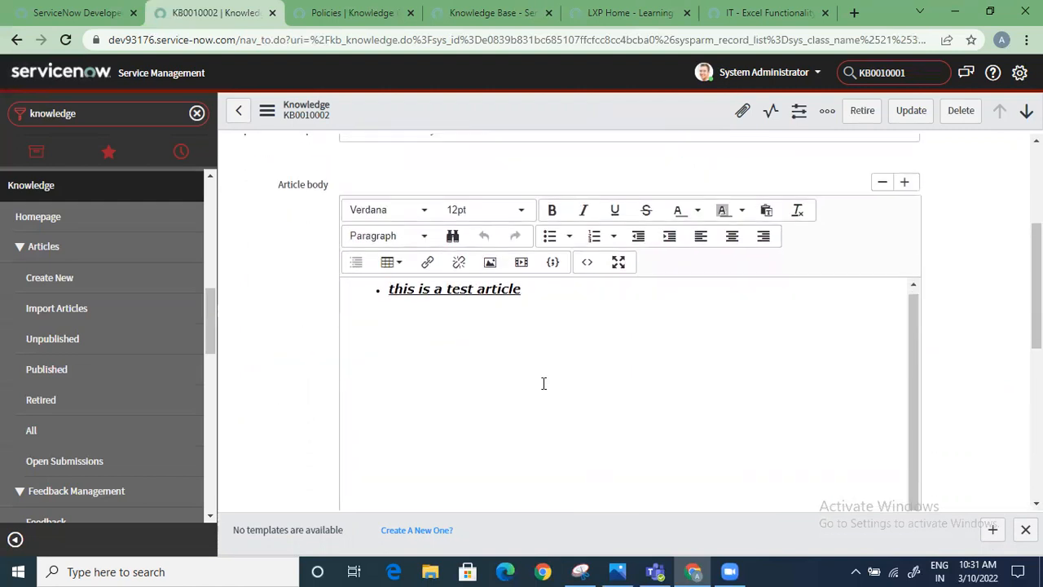
scroll(627, 338, up, 3)
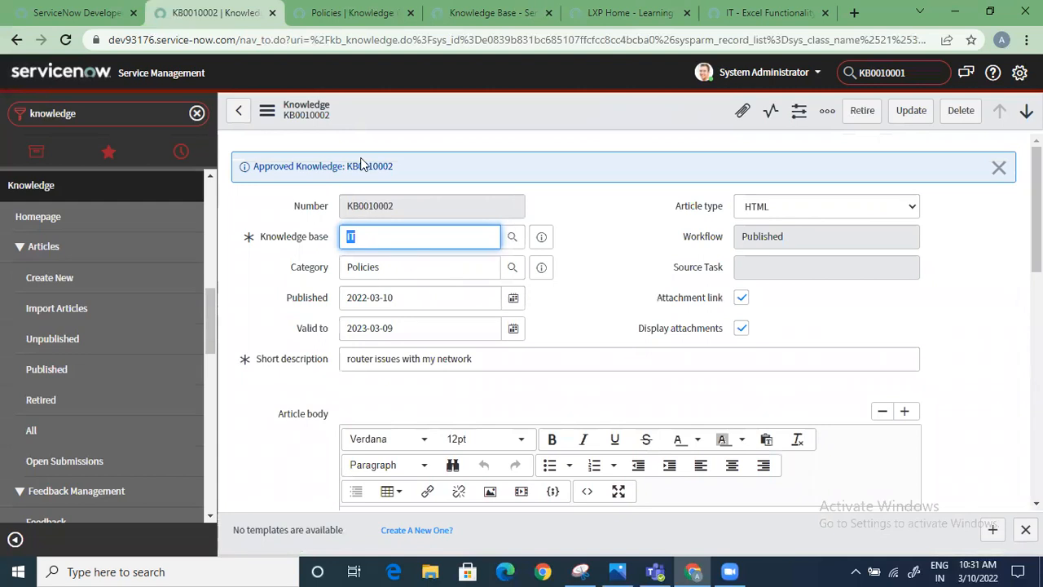
click(361, 12)
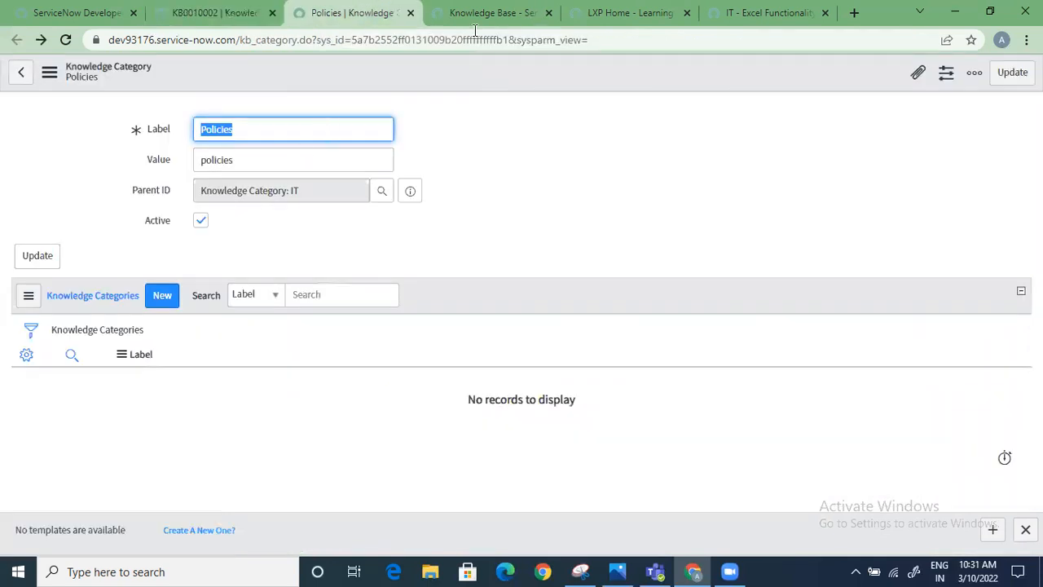
click(493, 13)
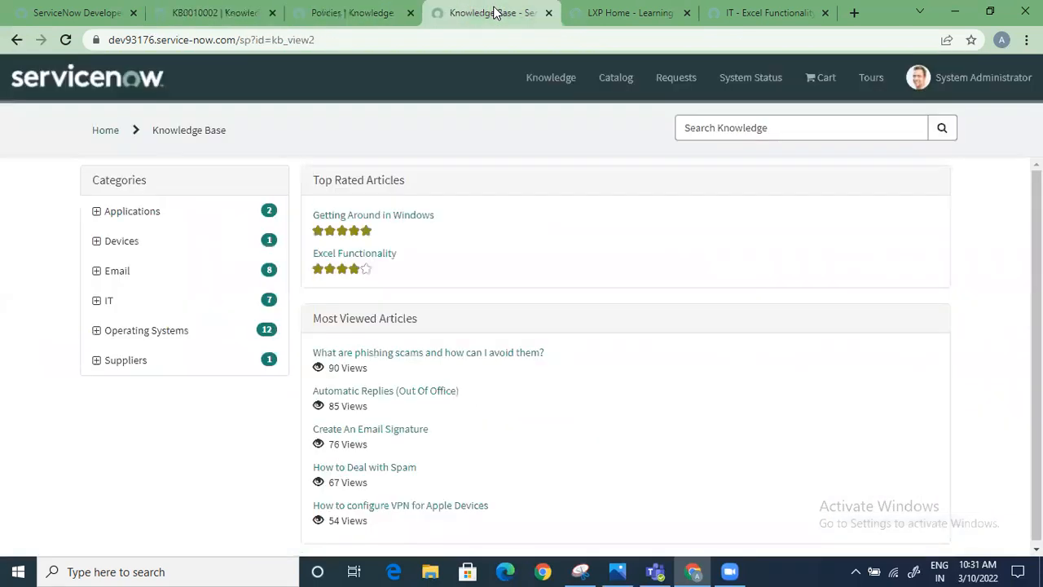
Reload the Knowledge Base portal page and open the "router issues with my network" article from the Policies category under IT
click(286, 38)
key(Return)
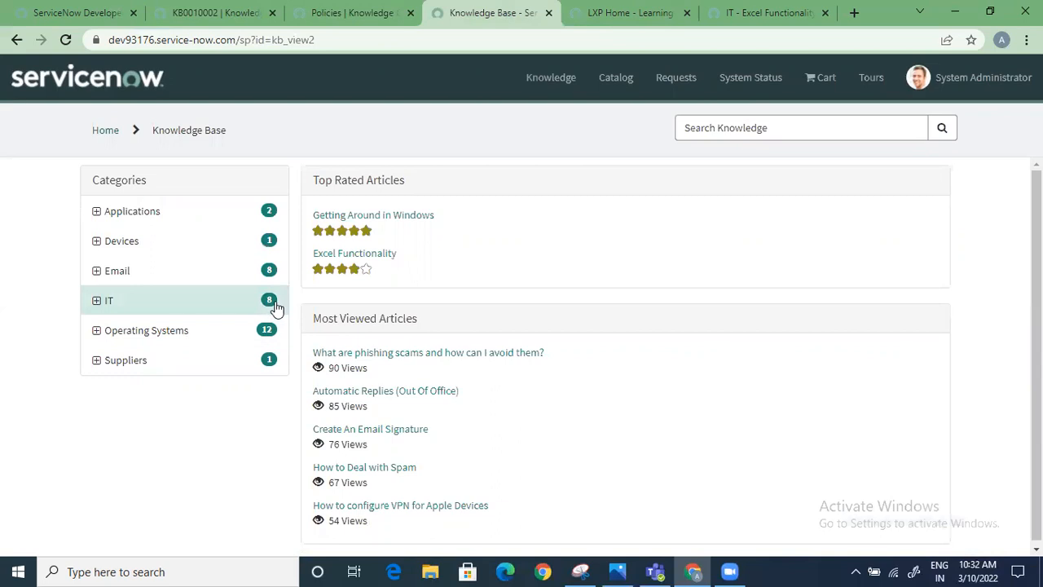
click(95, 301)
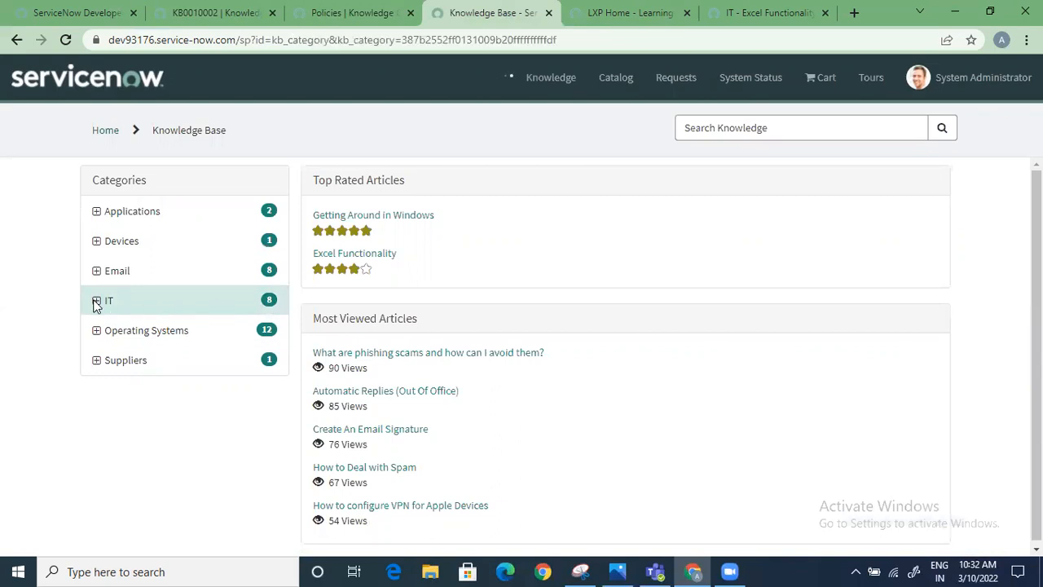
click(168, 456)
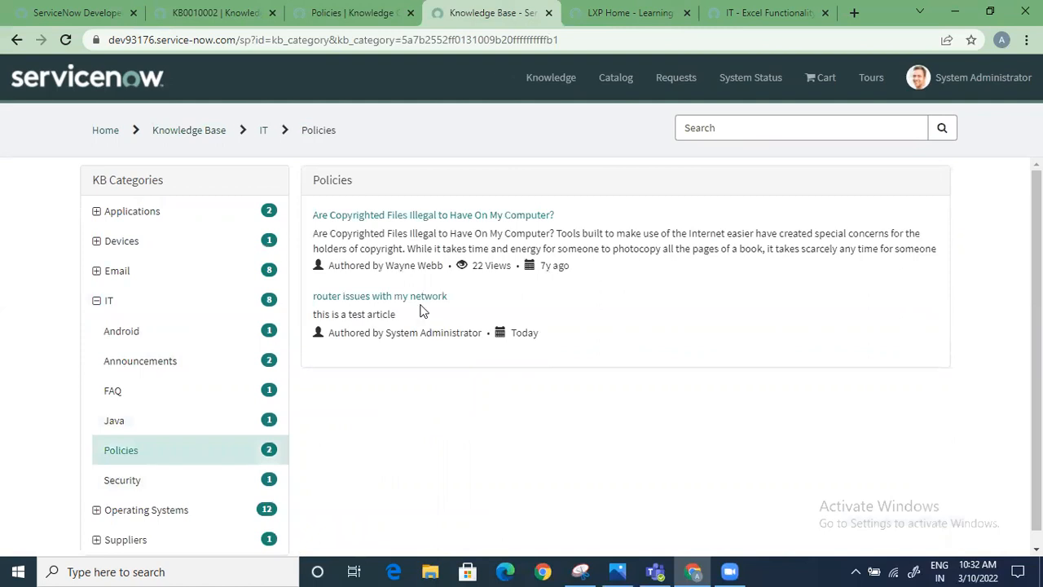
click(419, 299)
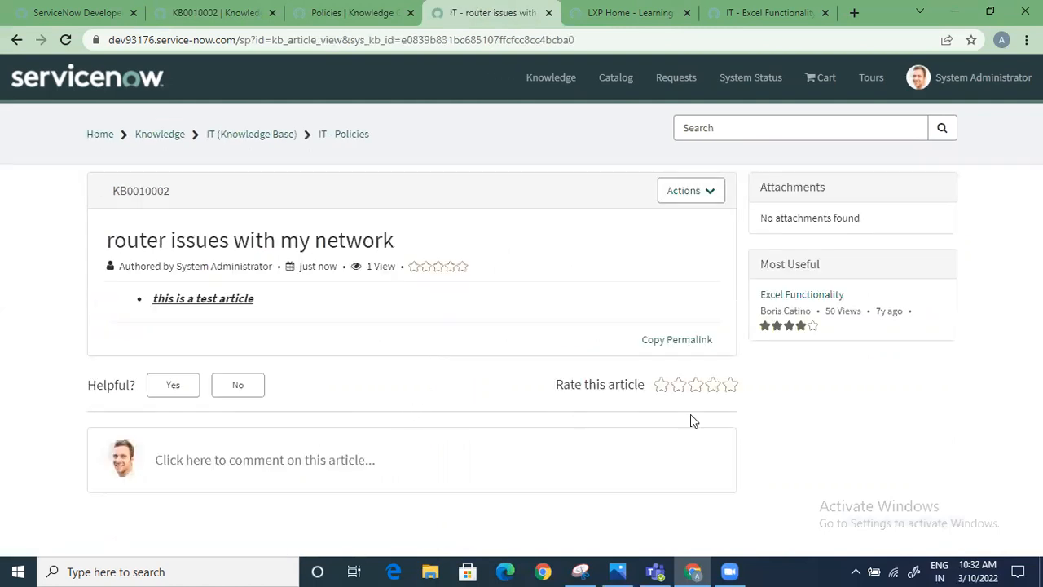
Rate the router issues article two stars and mark it as not helpful
click(678, 385)
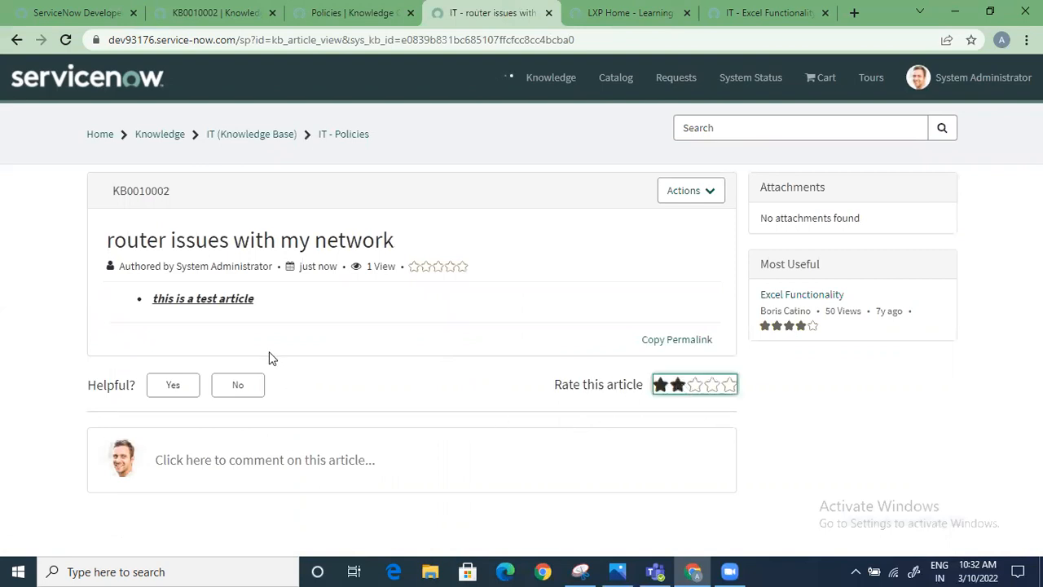
click(240, 388)
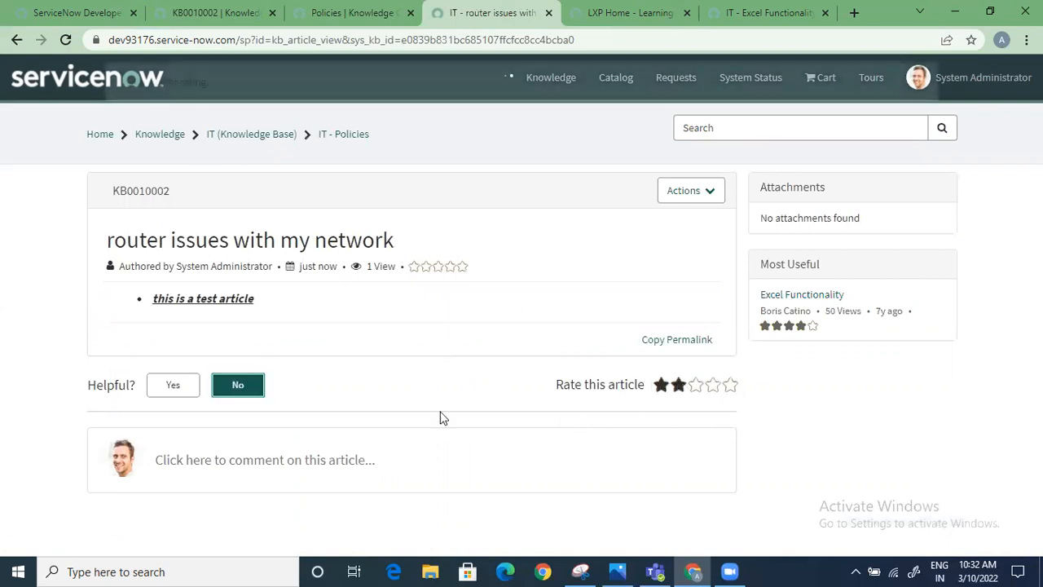
Post the comment "pls change the content" on the article and dismiss the notification
click(355, 451)
text(pls ch)
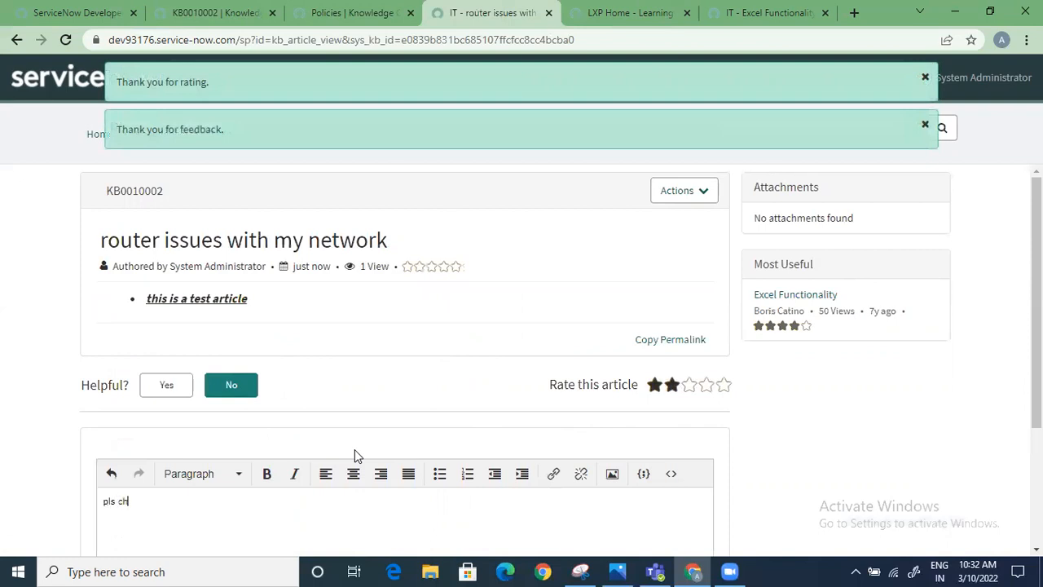
text(ange the content)
scroll(652, 419, down, 1)
scroll(650, 421, up, 1)
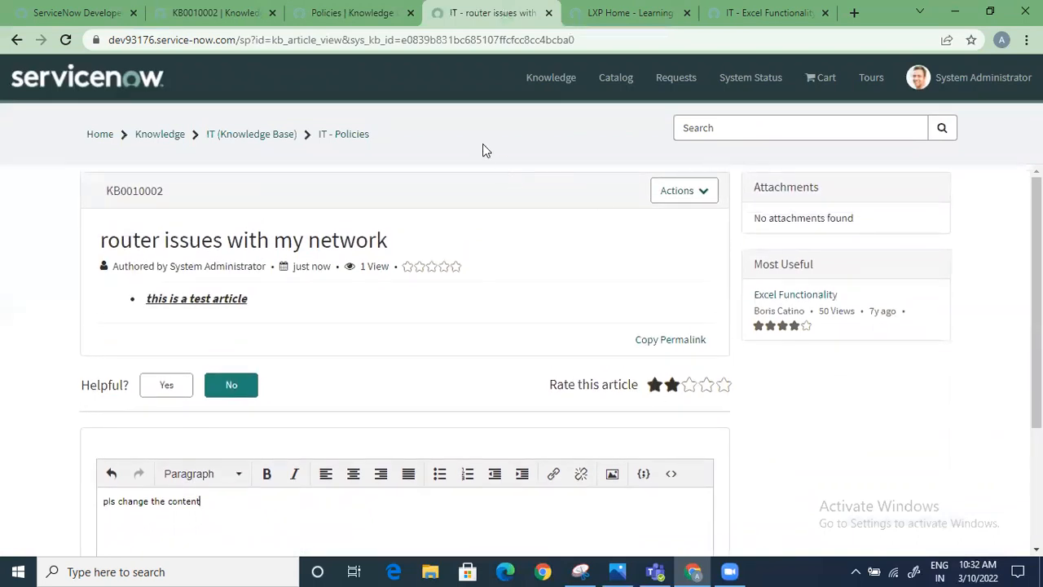
scroll(550, 489, down, 2)
click(676, 517)
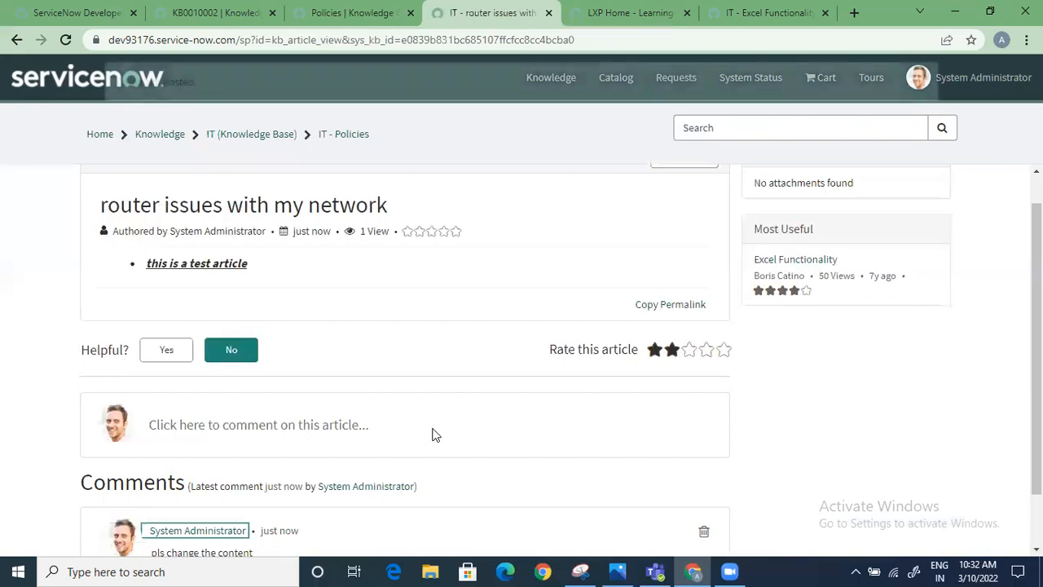
scroll(433, 429, up, 1)
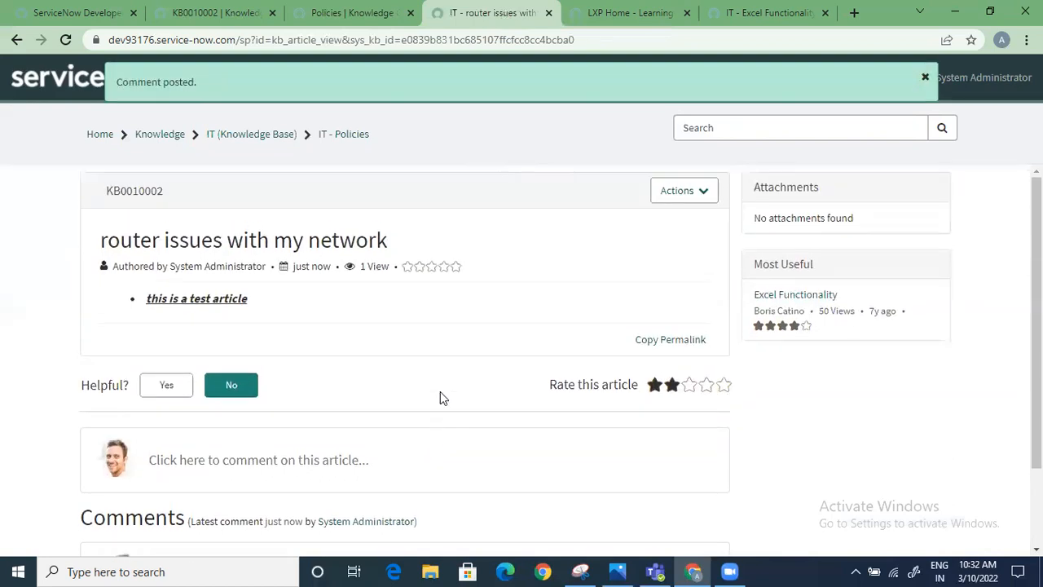
click(925, 77)
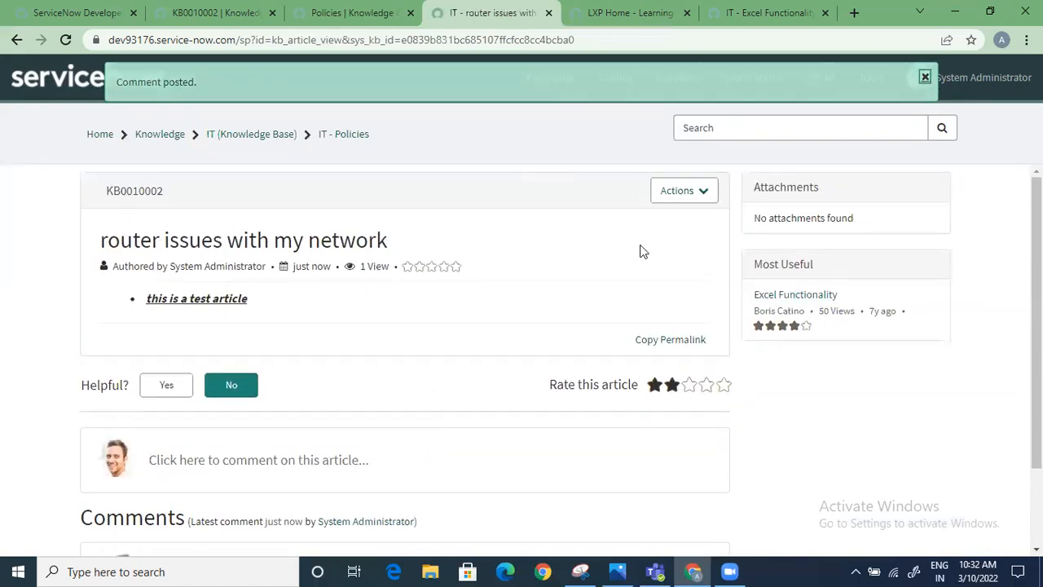
Flag the article with the comment "content not good enough" and submit it
click(690, 189)
click(664, 221)
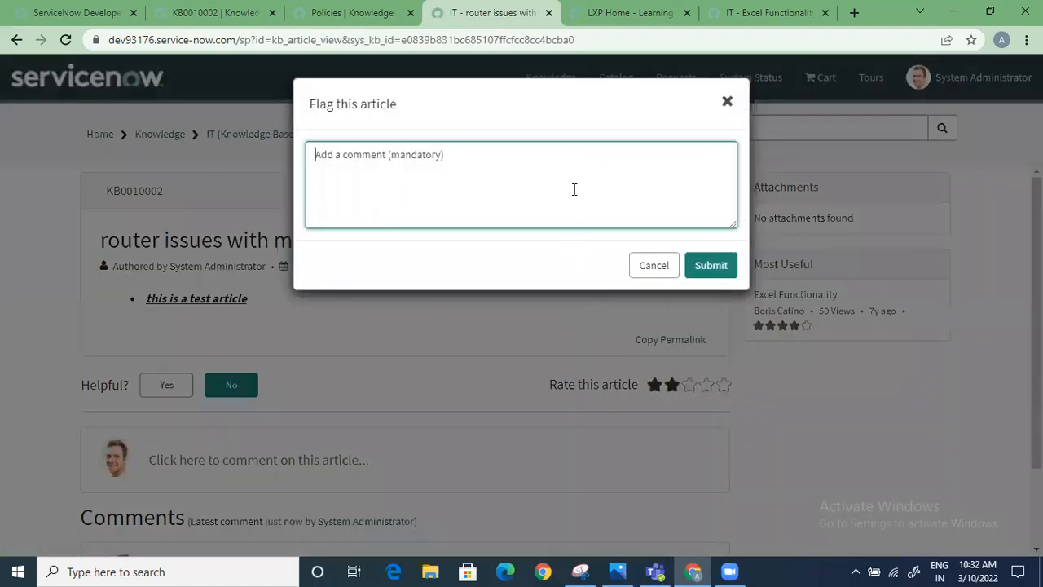
text(content not good enough)
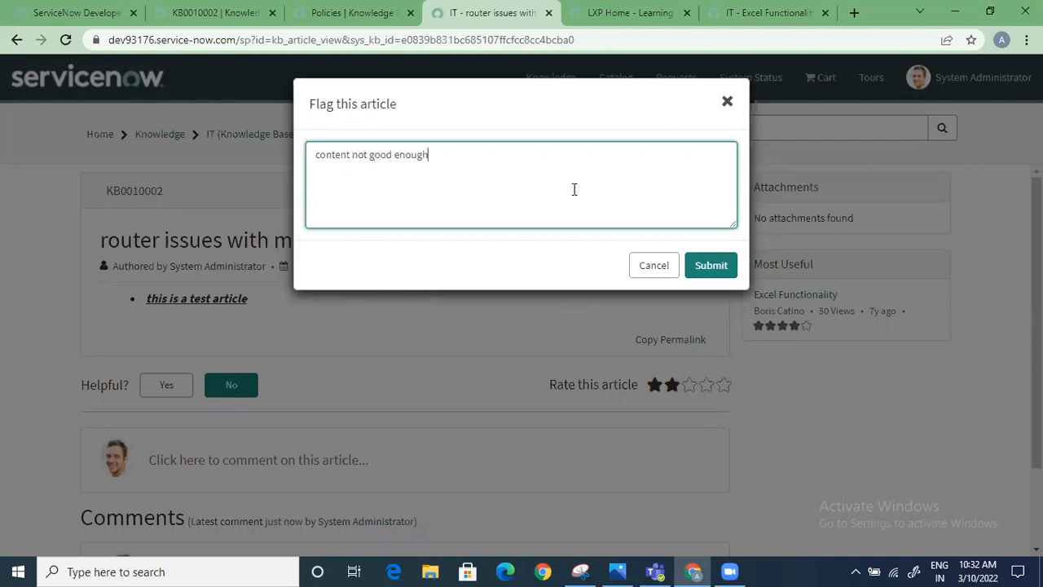
click(706, 265)
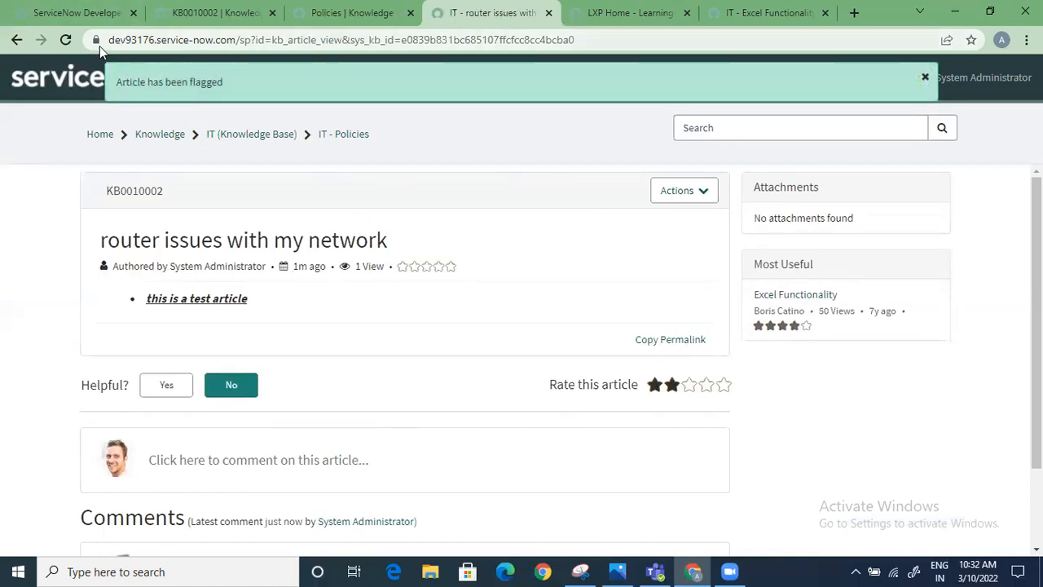
Return to the article's record in the Service Management view and list your own flagged articles
click(218, 14)
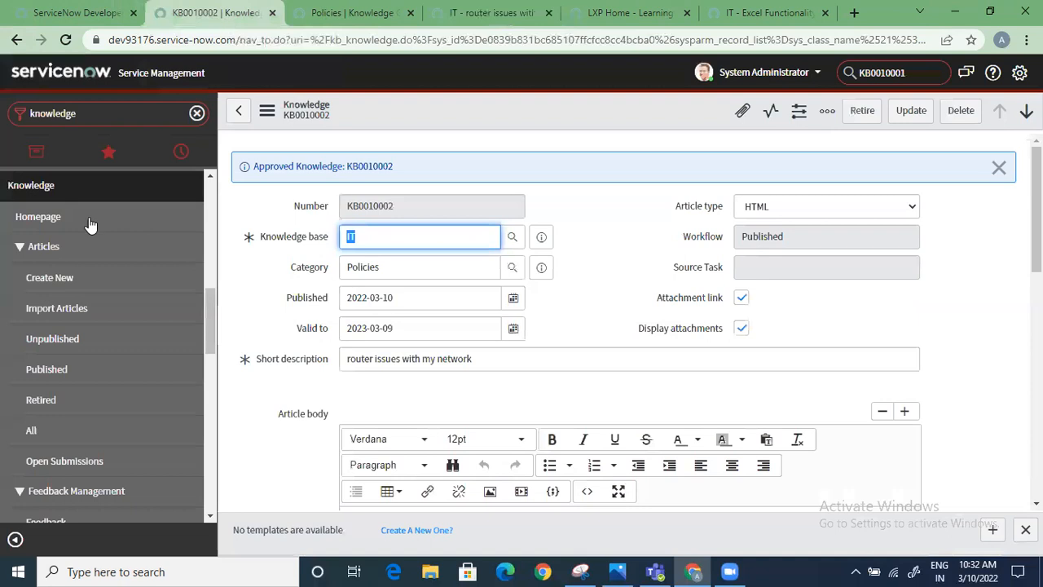
scroll(114, 392, down, 2)
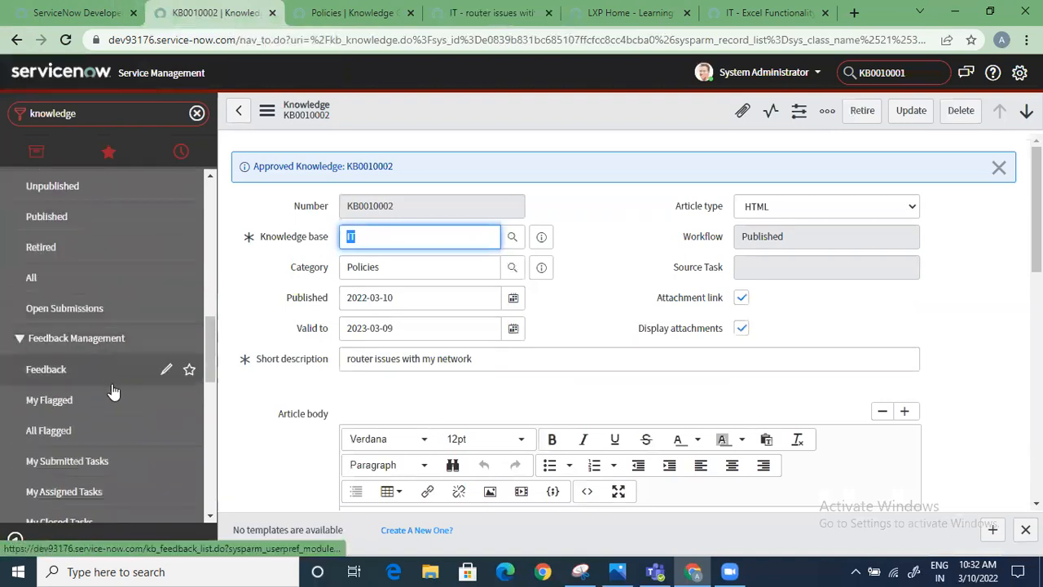
click(68, 403)
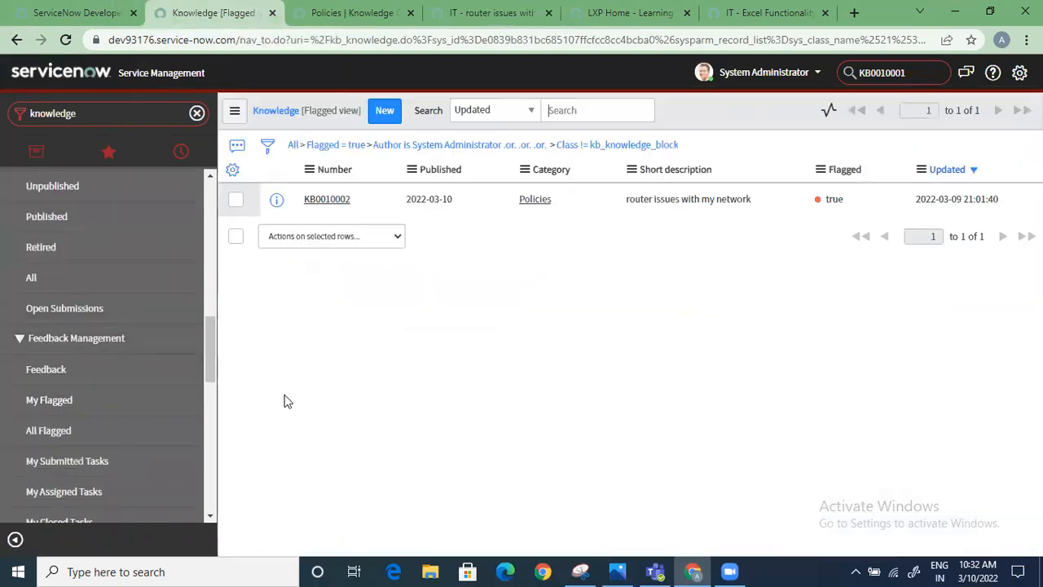
scroll(95, 342, up, 2)
scroll(92, 428, down, 1)
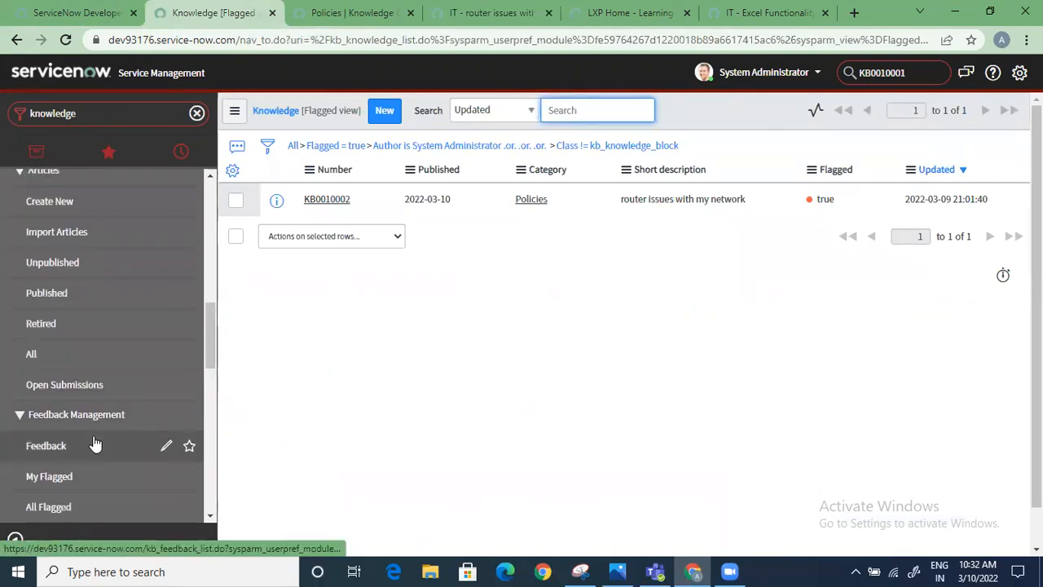
scroll(95, 380, up, 2)
scroll(82, 326, down, 3)
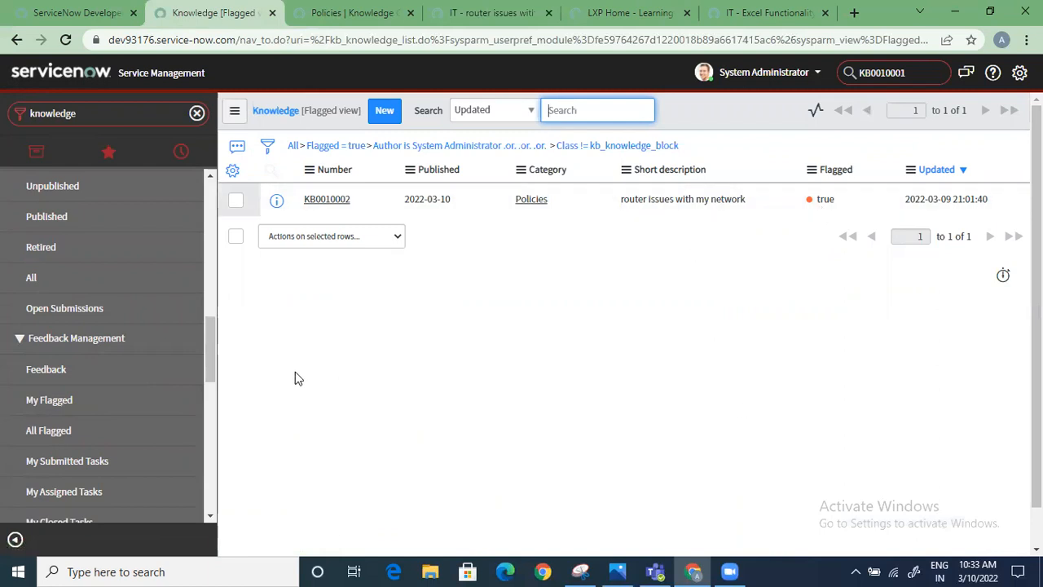
Check the Knowledge Feedback list, and open the router issues article from your flagged articles
click(71, 368)
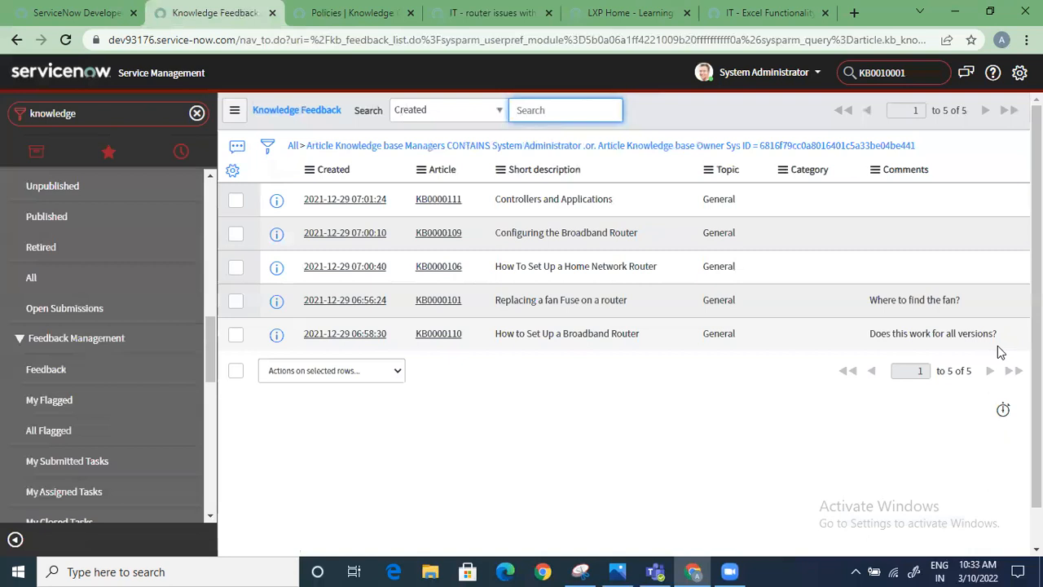
click(68, 405)
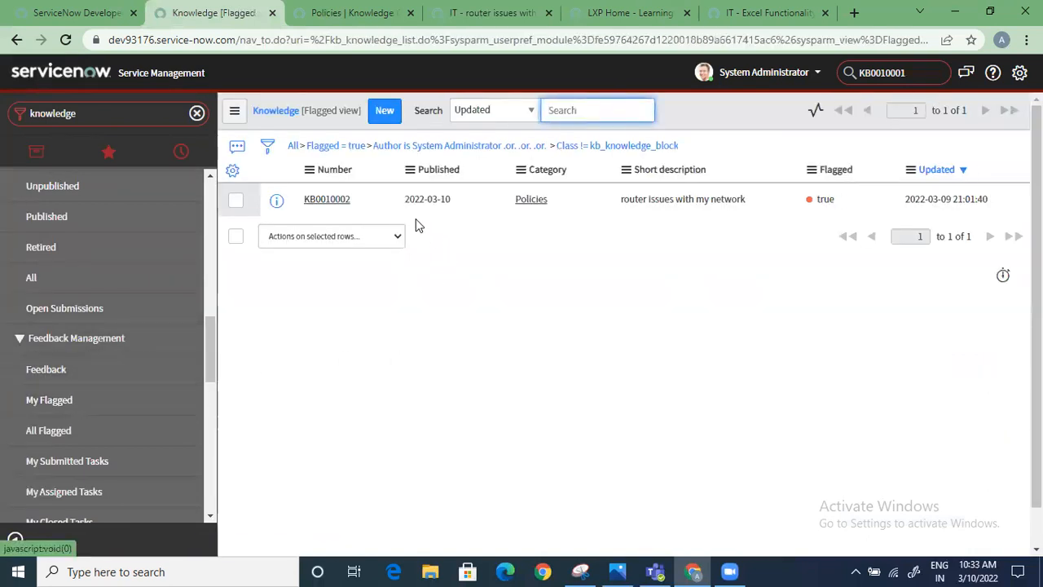
click(310, 204)
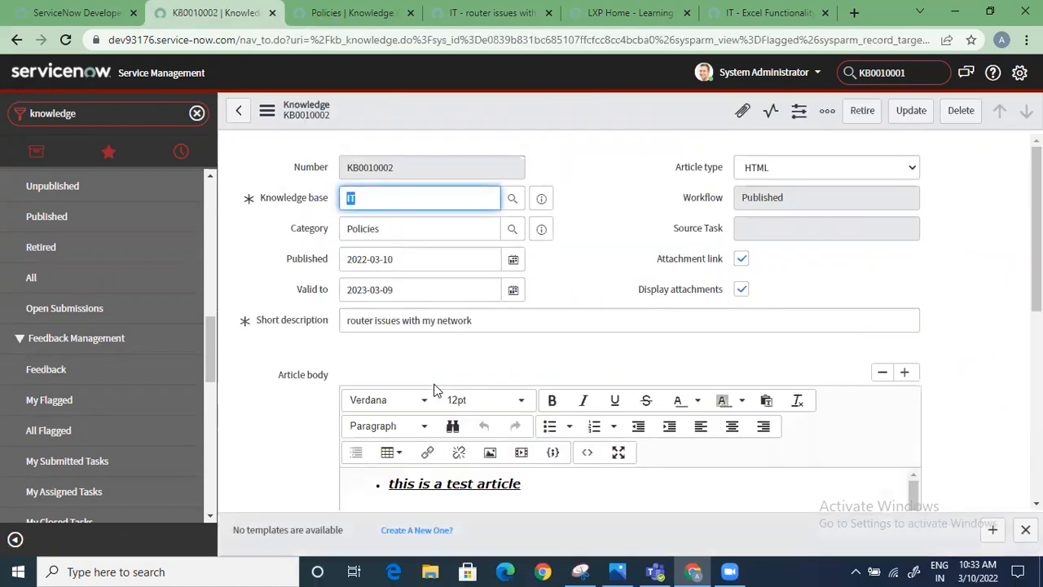
Load the article record's related lists and examine the comments and flags in its Knowledge Feedback entries
scroll(419, 401, down, 3)
scroll(420, 404, down, 3)
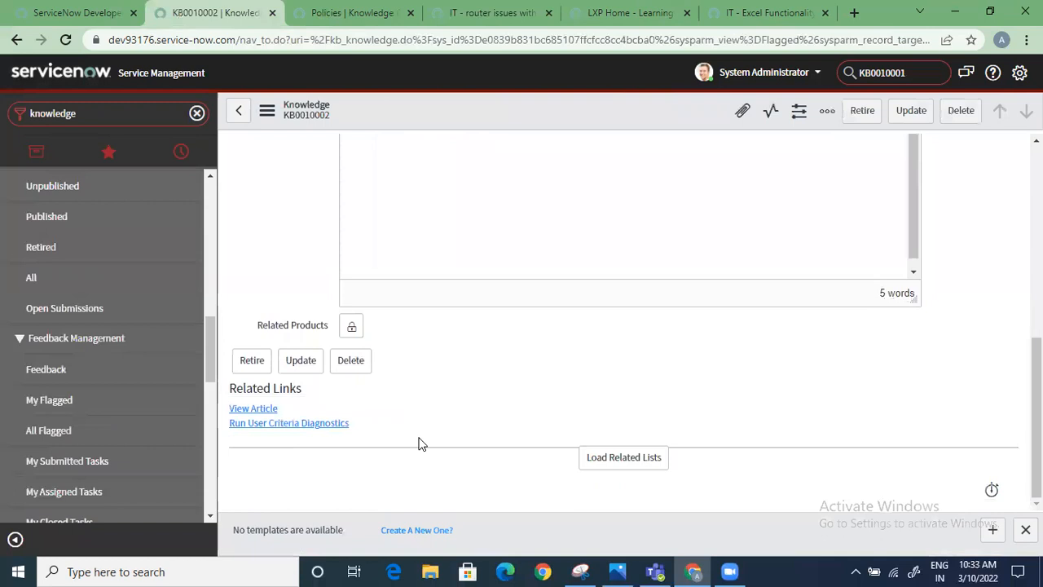
scroll(421, 444, up, 5)
scroll(421, 442, down, 5)
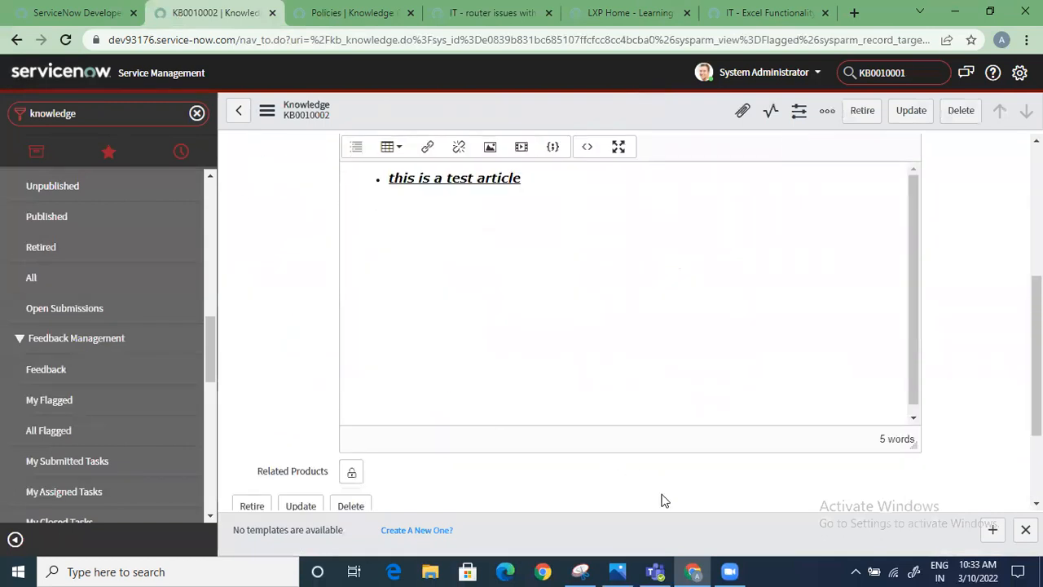
scroll(635, 465, down, 4)
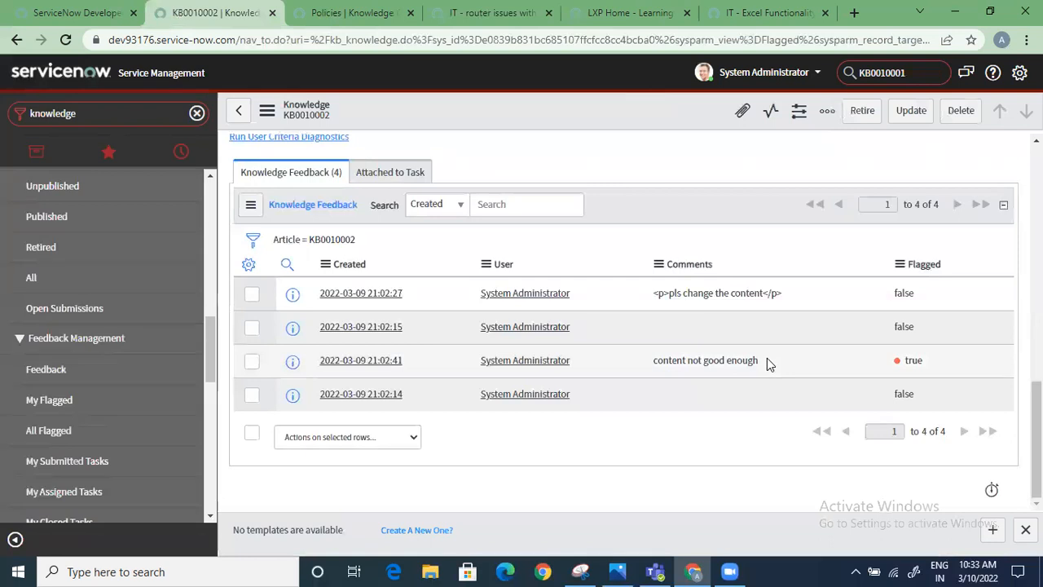
drag(767, 359, 651, 360)
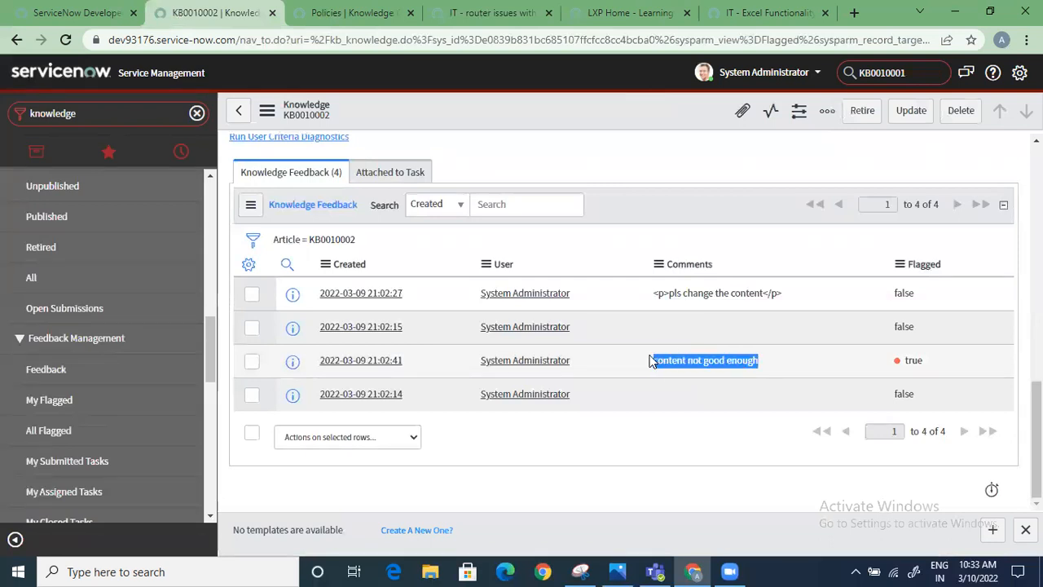
click(690, 448)
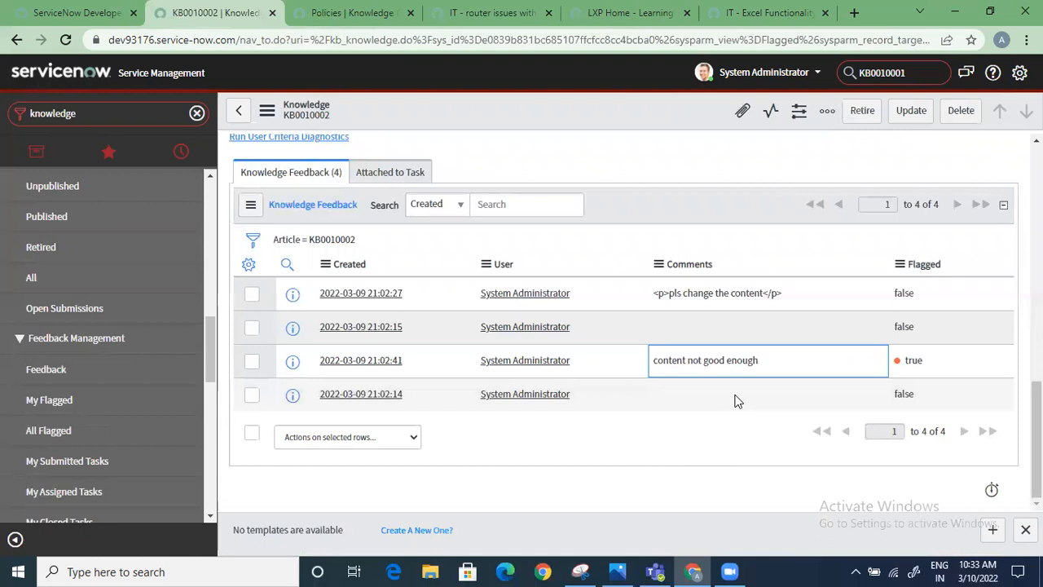
Compare the comments on the article's portal page with the feedback entries and details in its record
click(480, 13)
scroll(278, 472, down, 1)
scroll(278, 472, down, 1)
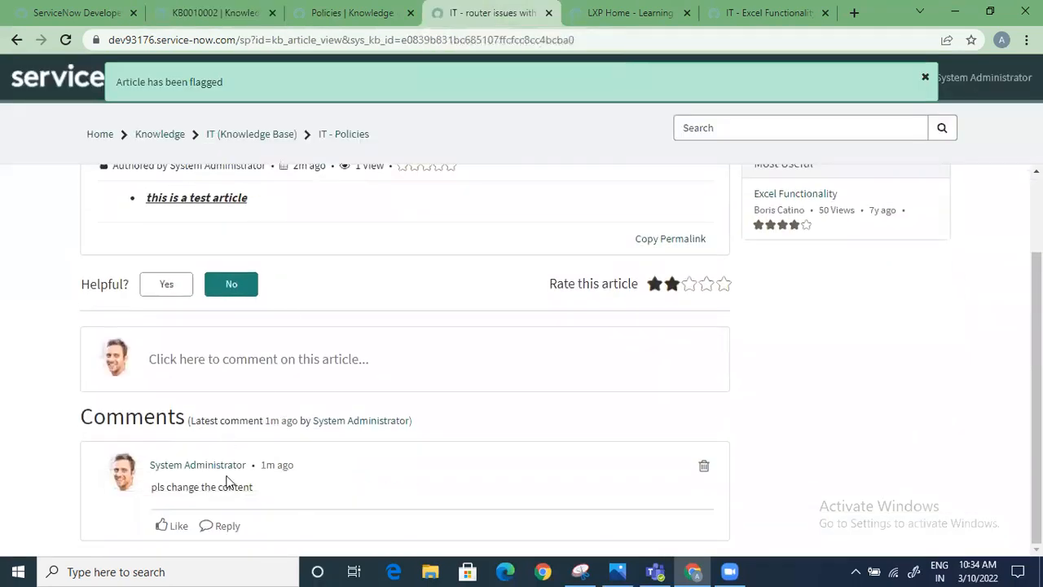
click(314, 13)
click(237, 13)
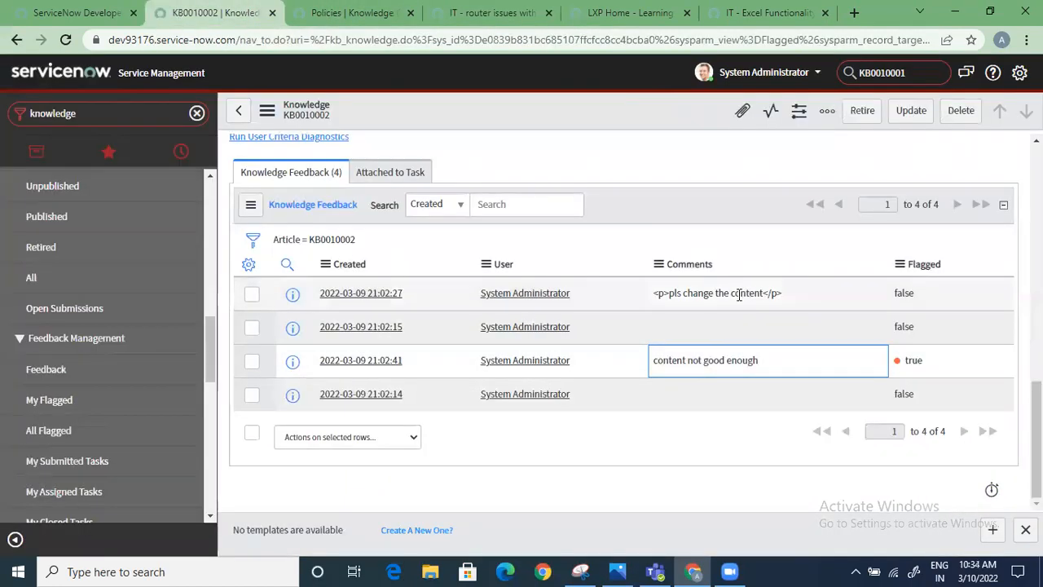
scroll(681, 403, up, 2)
scroll(666, 412, up, 2)
scroll(665, 411, down, 4)
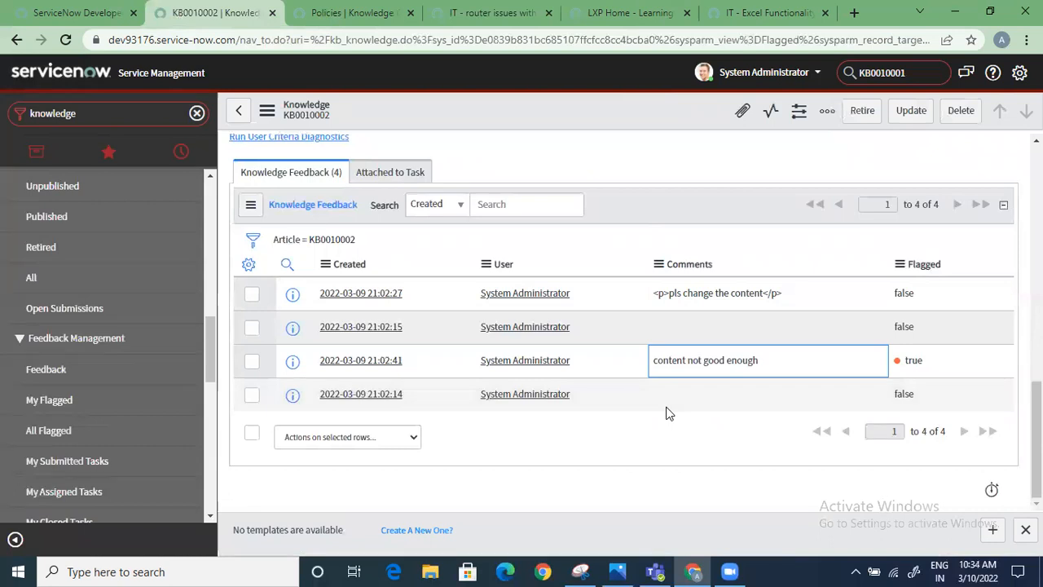
scroll(665, 413, up, 2)
scroll(665, 412, up, 8)
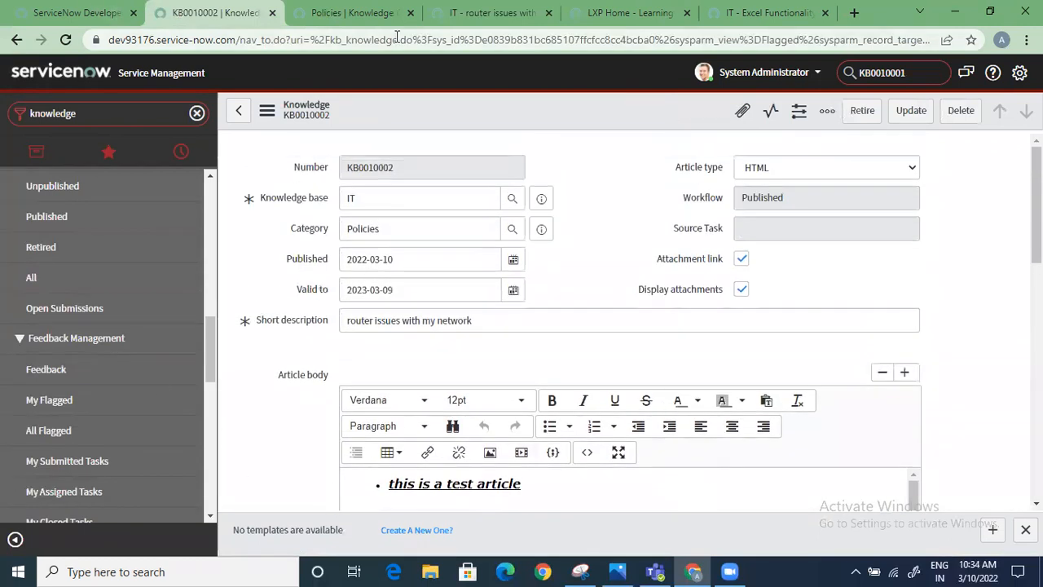
Reload the article's portal page and review its rating and comments
click(496, 13)
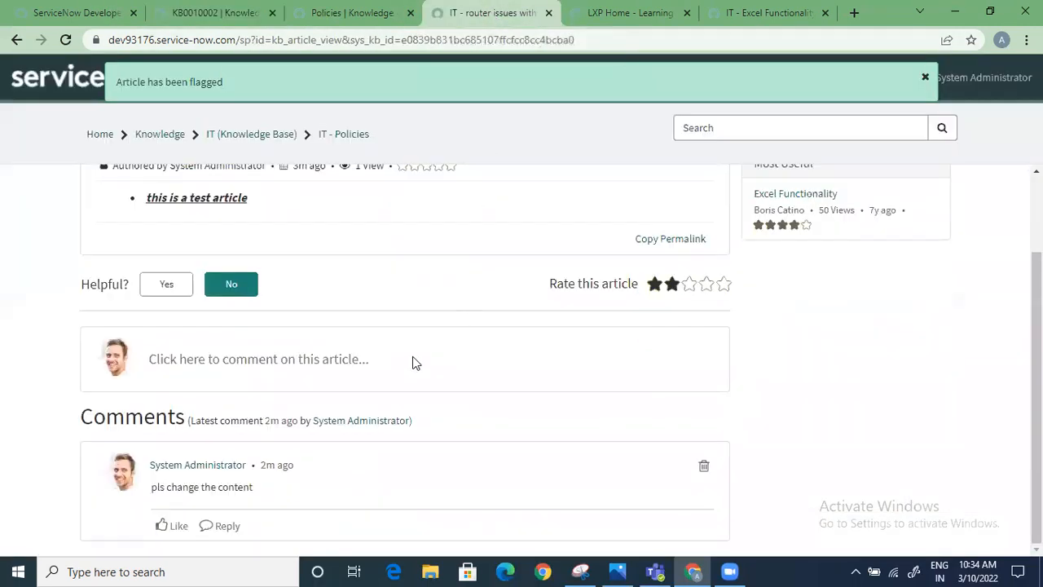
scroll(412, 356, up, 2)
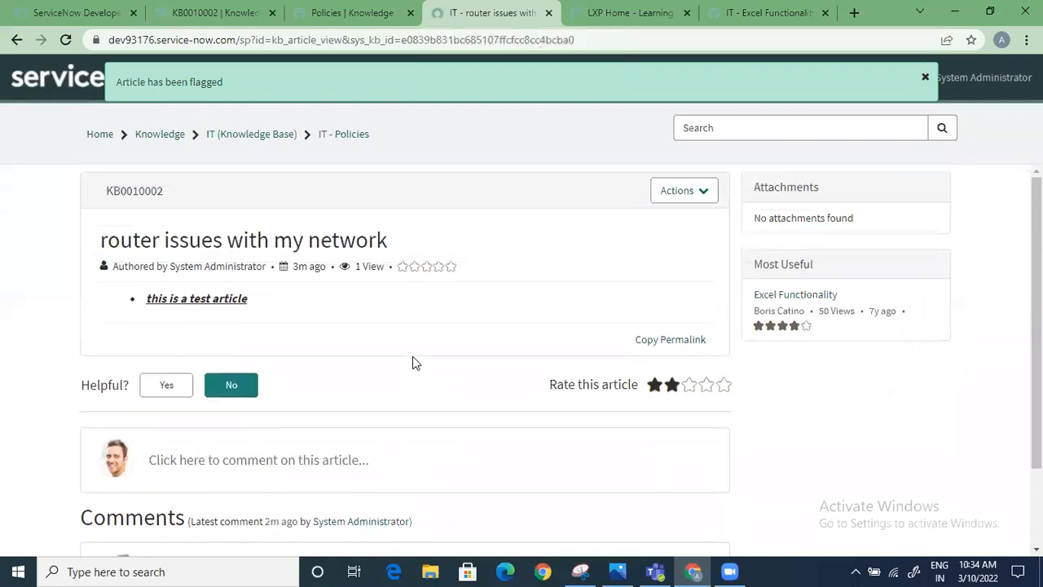
click(326, 35)
key(Return)
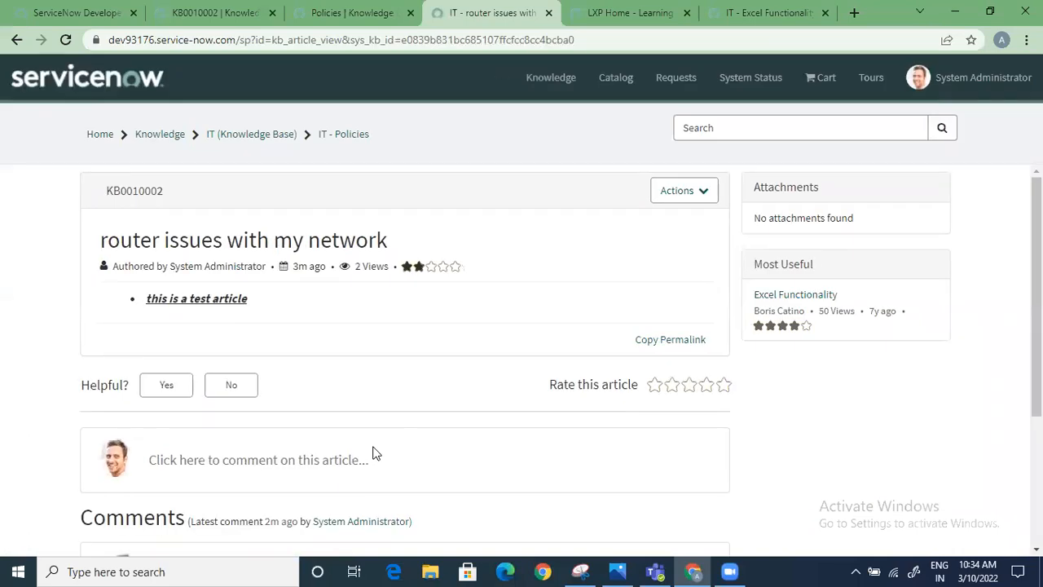
scroll(376, 453, down, 3)
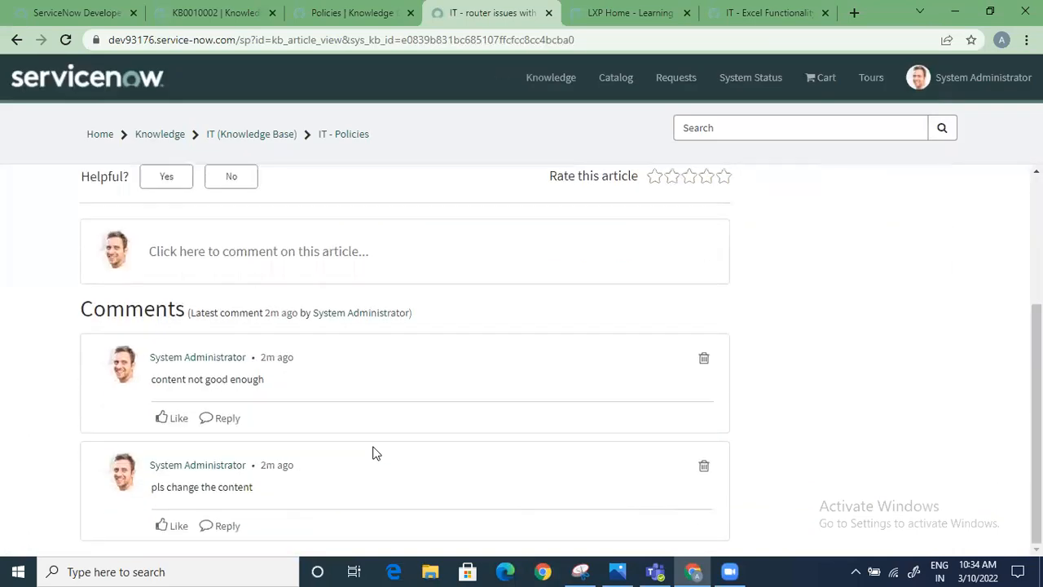
Start a new knowledge article from the instance navigator, collapse its Knowledge results section and examine the form's fields and article body
scroll(363, 437, up, 3)
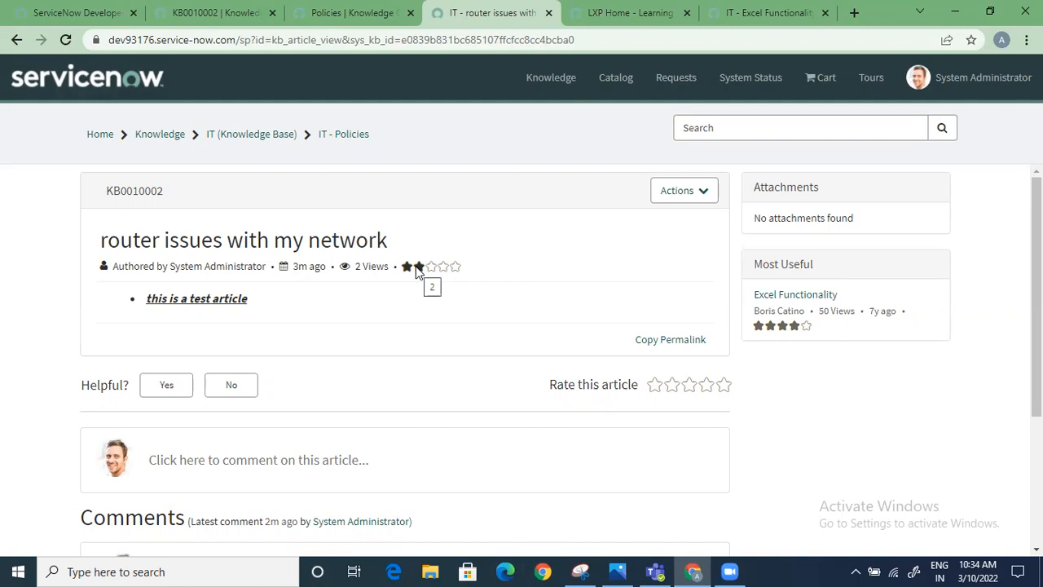
click(378, 8)
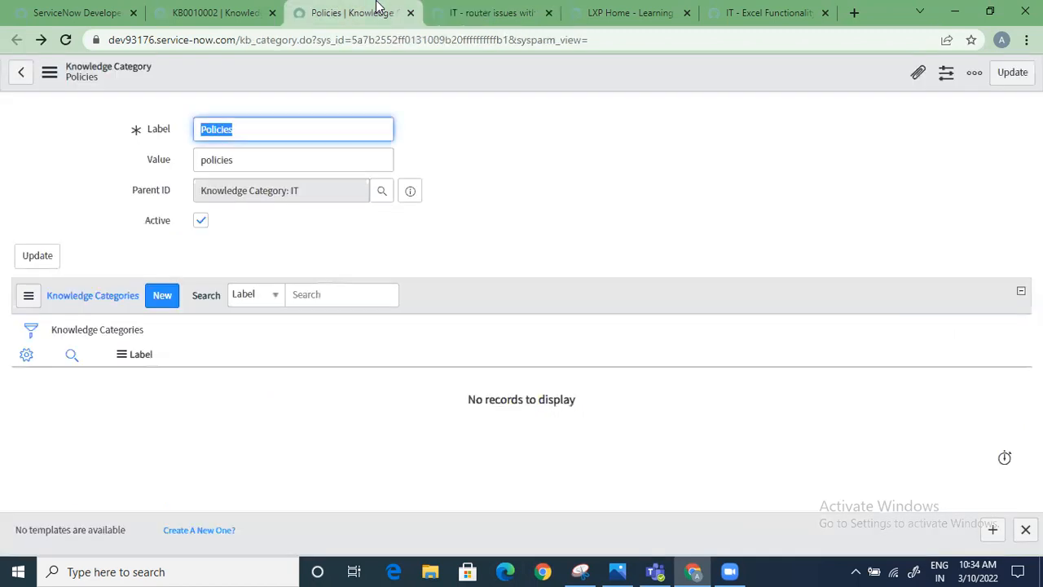
click(232, 11)
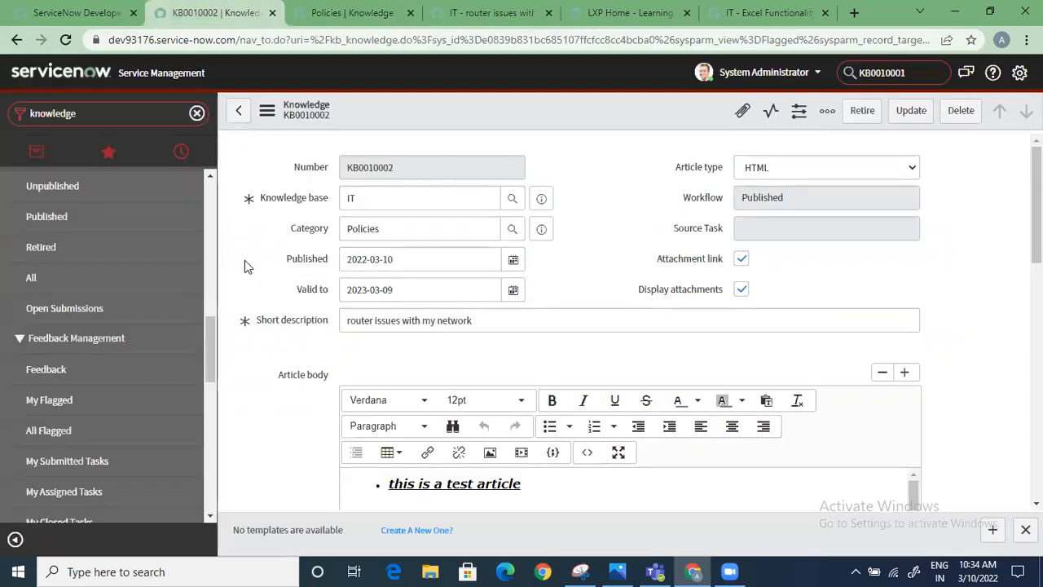
scroll(16, 342, up, 3)
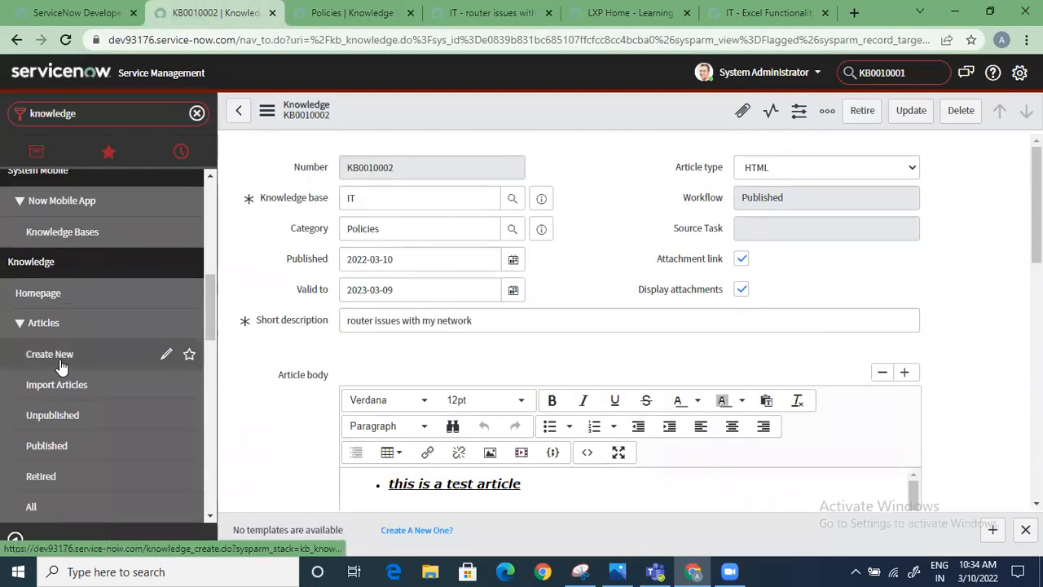
click(62, 364)
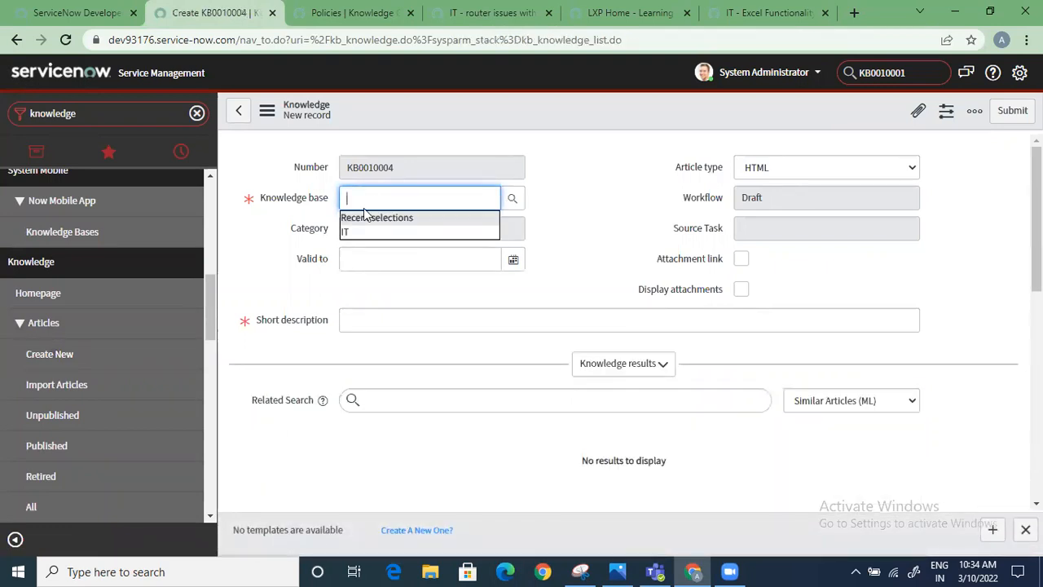
scroll(265, 303, down, 1)
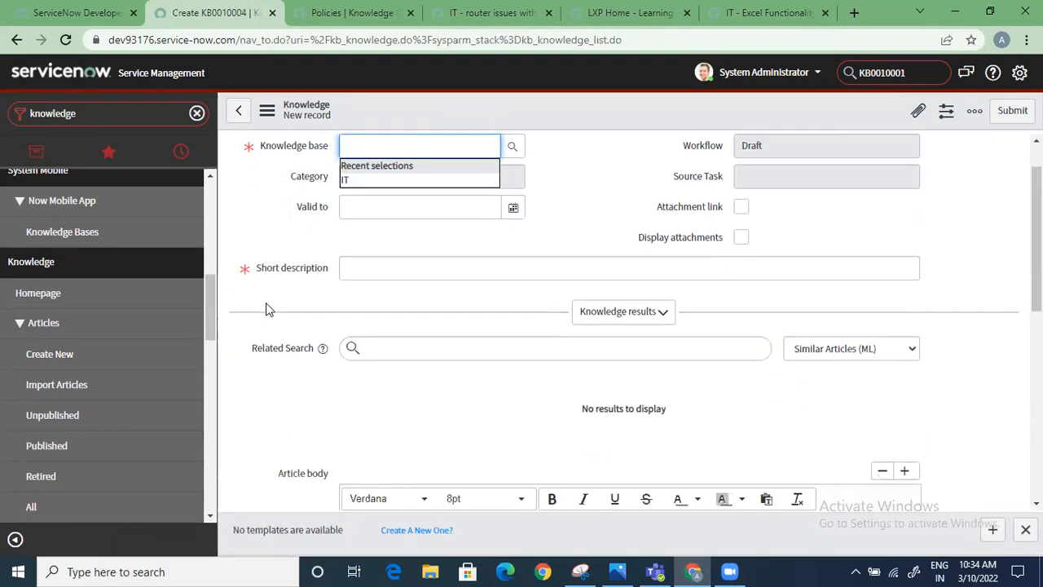
scroll(266, 302, down, 2)
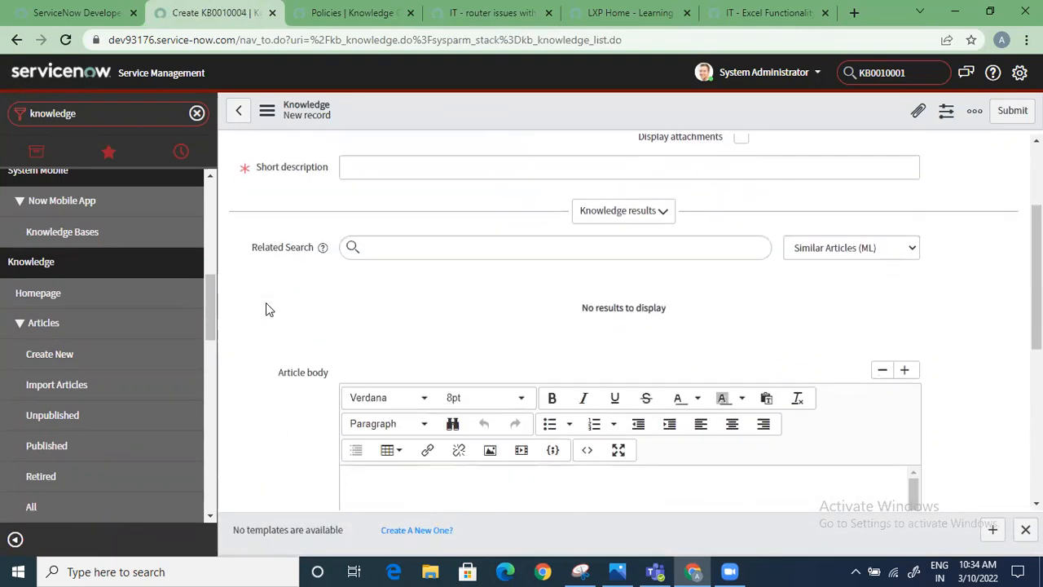
click(610, 210)
scroll(844, 393, down, 1)
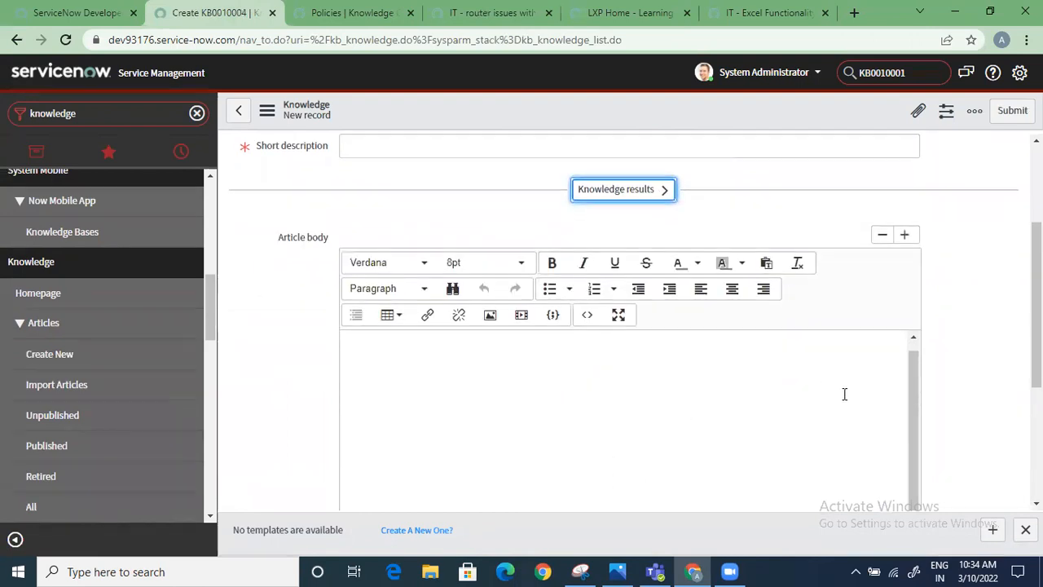
scroll(801, 419, down, 4)
scroll(801, 419, up, 7)
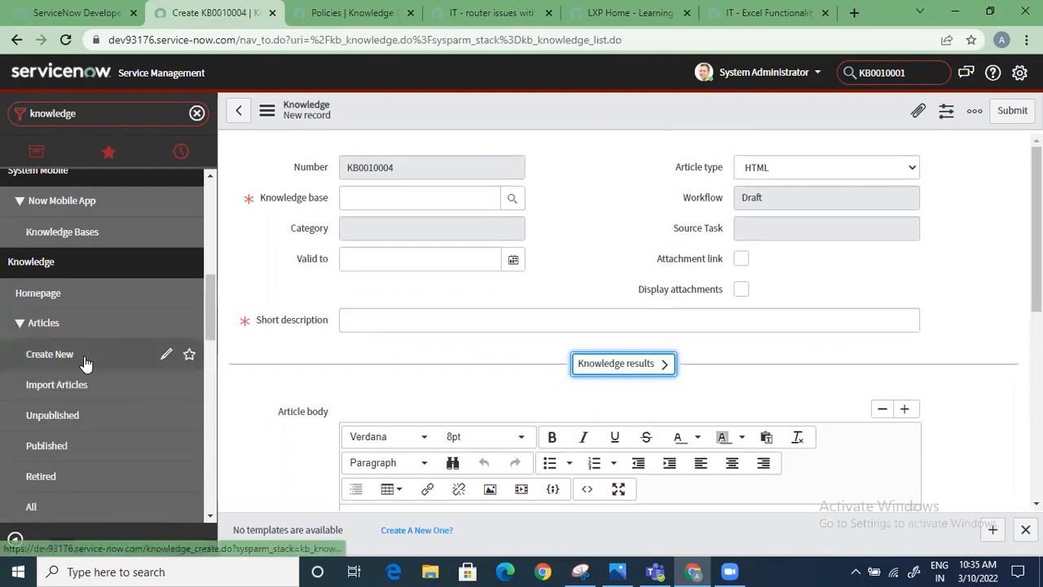
Switch the new article's type from HTML to Wiki and examine the resulting Wikitext body field
click(766, 174)
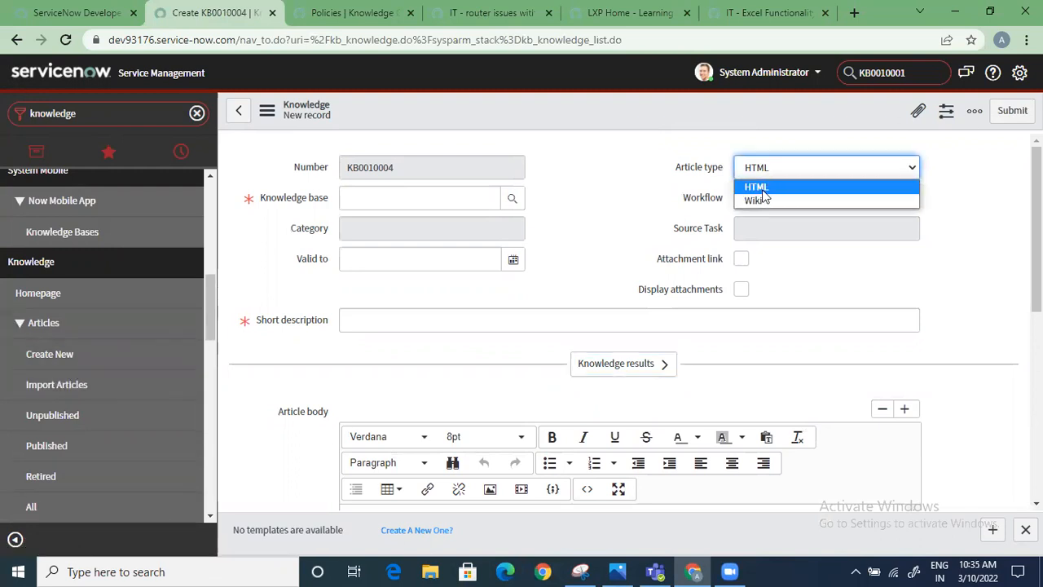
click(760, 188)
click(774, 176)
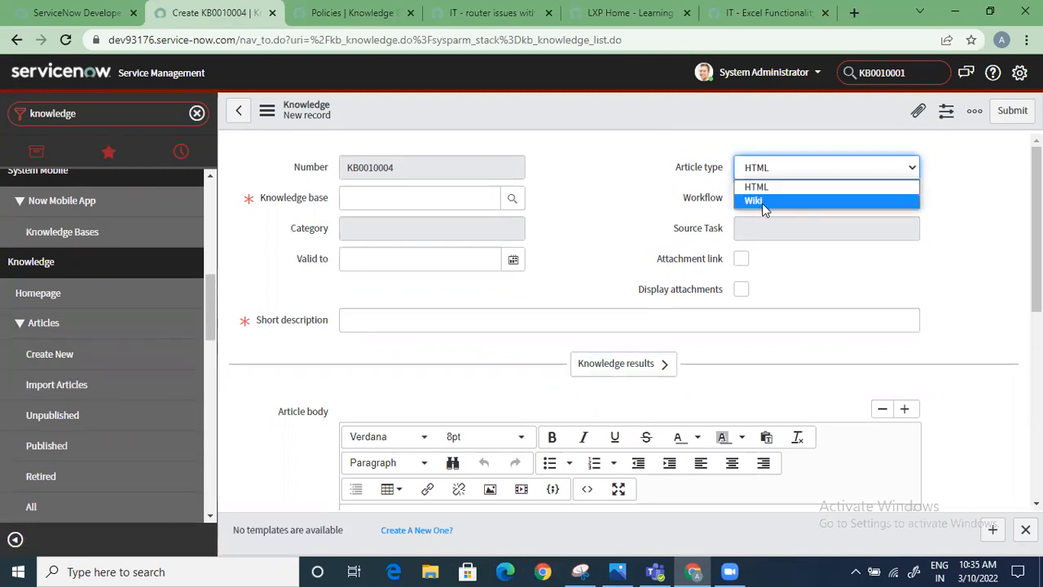
click(762, 201)
scroll(600, 418, down, 1)
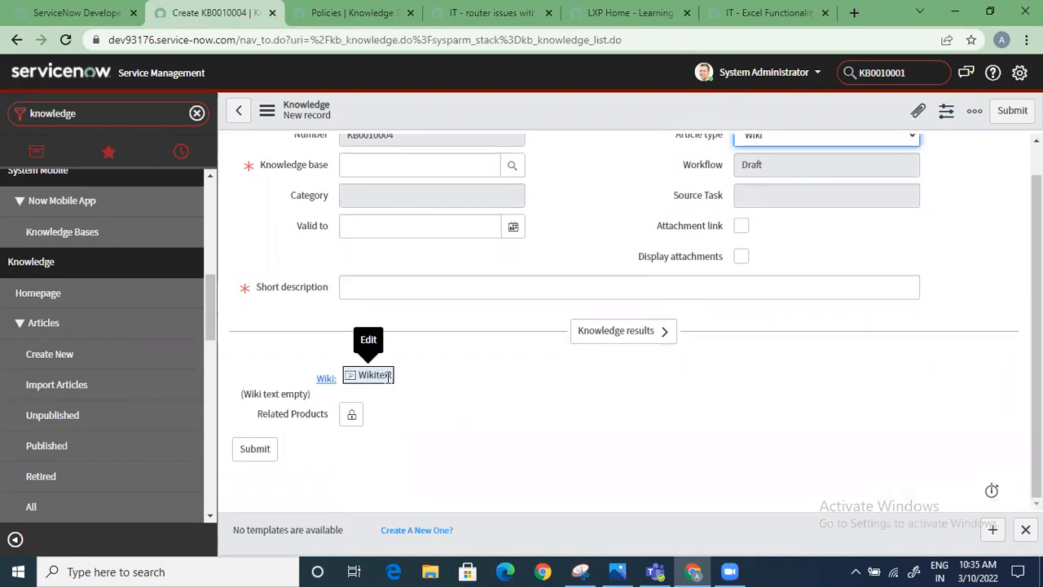
scroll(368, 420, up, 1)
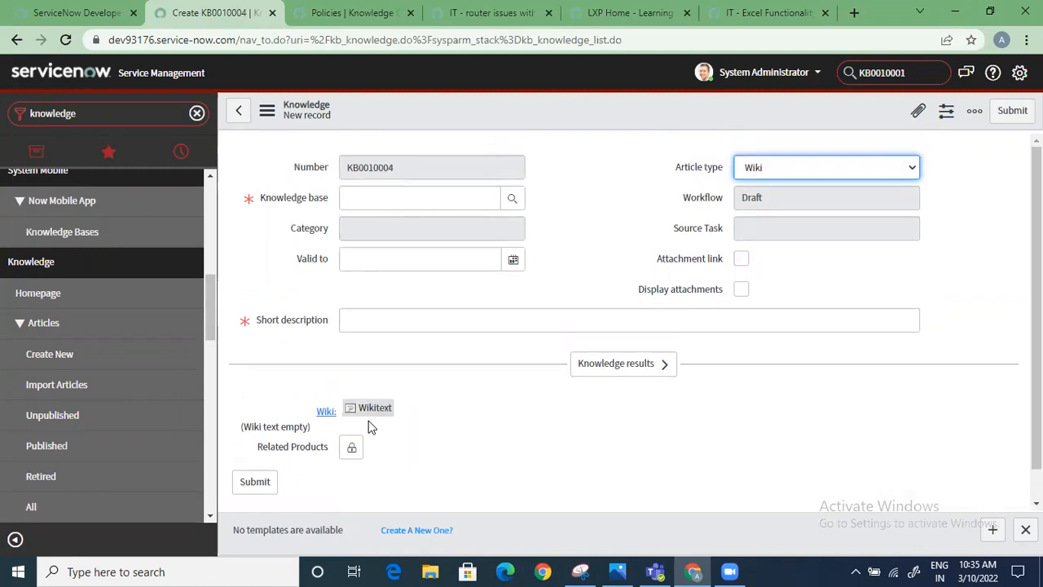
Open the article import form and choose the Customer Service knowledge base with the Monitoring Services category
click(99, 394)
click(593, 129)
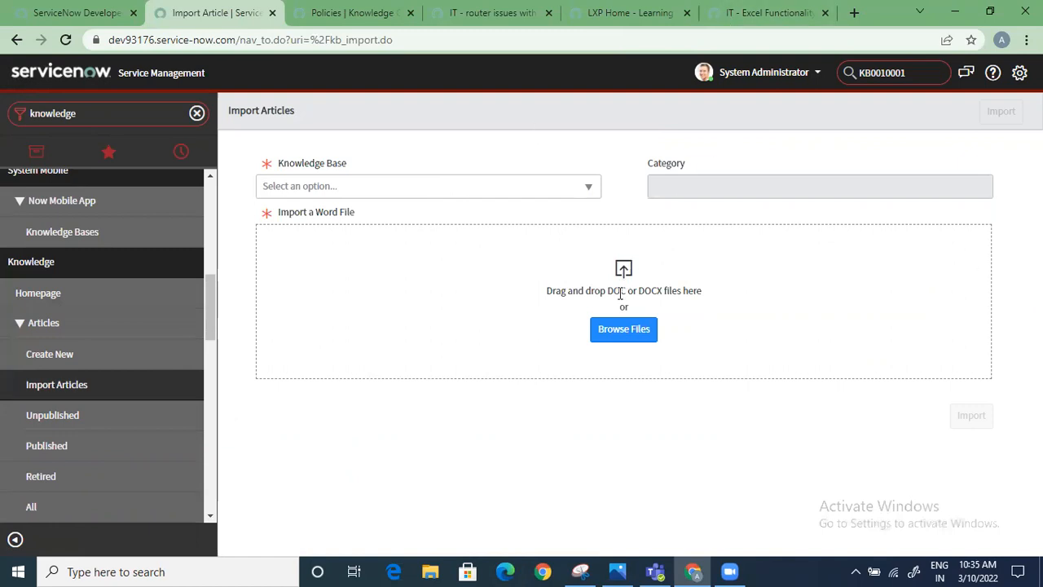
click(386, 192)
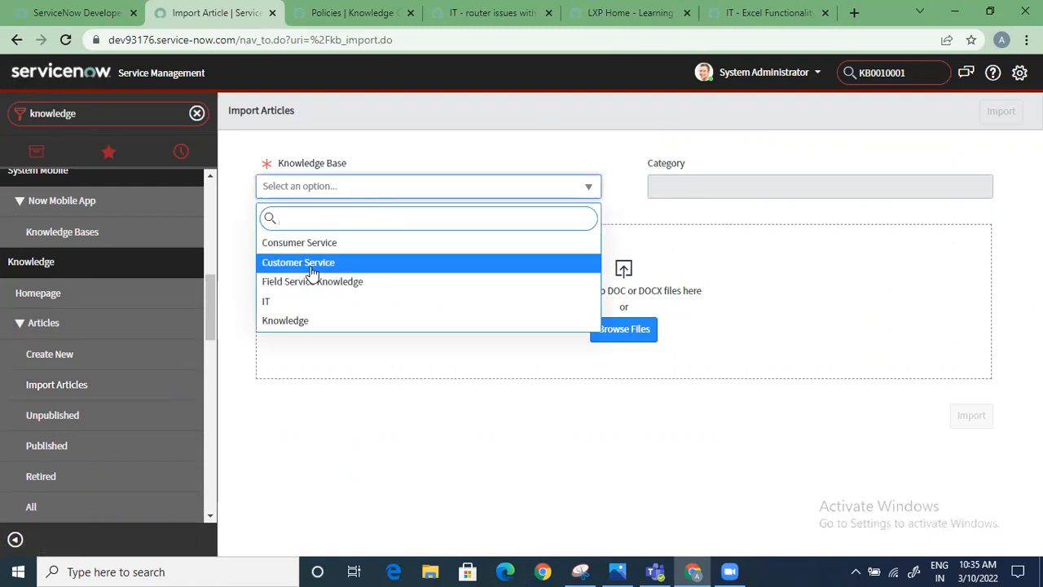
click(305, 269)
click(738, 194)
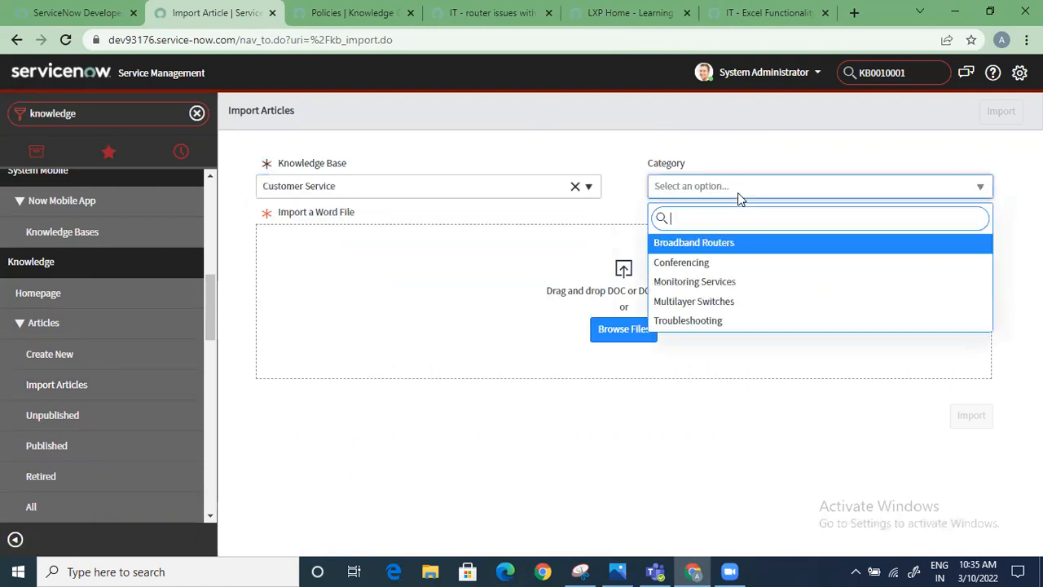
click(707, 282)
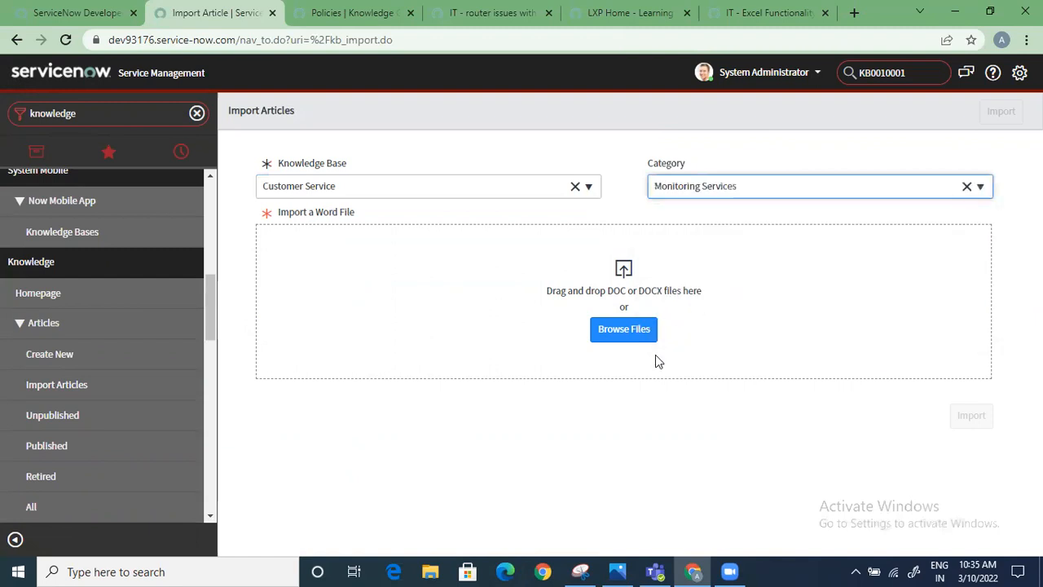
Add the ServiceNow Questions Word file from the Desktop and import it as a knowledge article
click(639, 337)
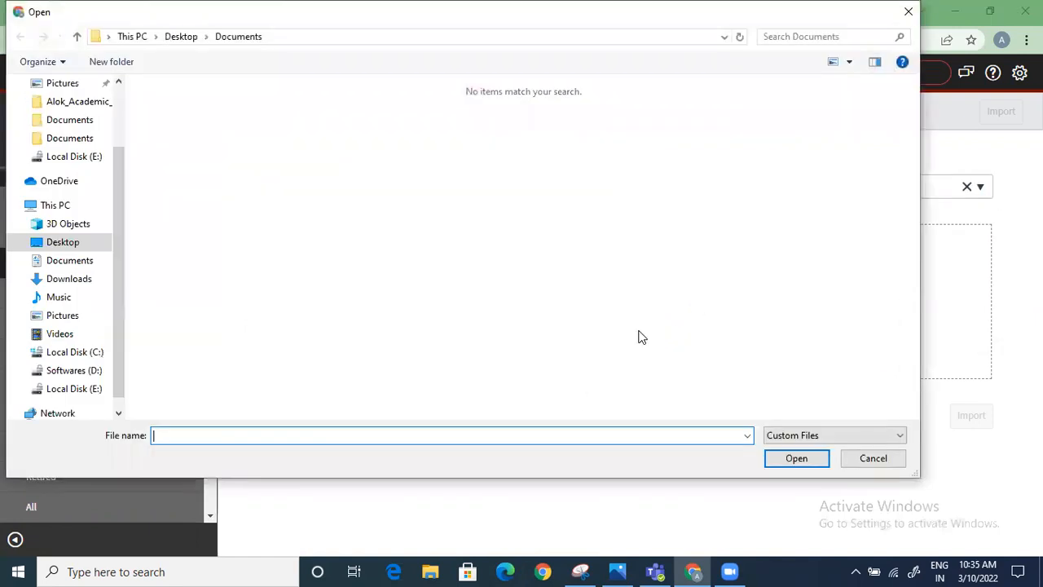
click(63, 242)
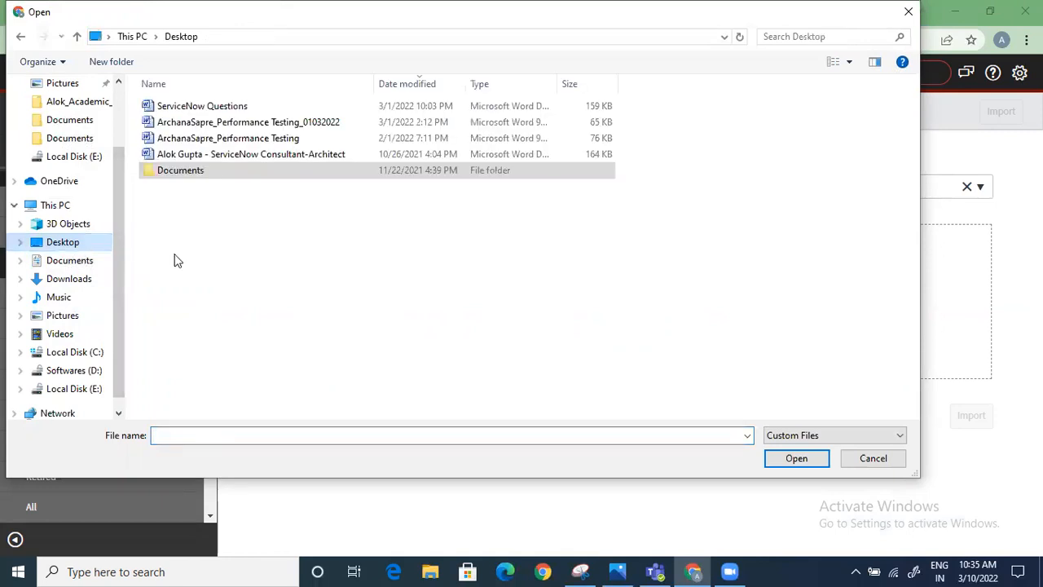
click(208, 107)
click(801, 459)
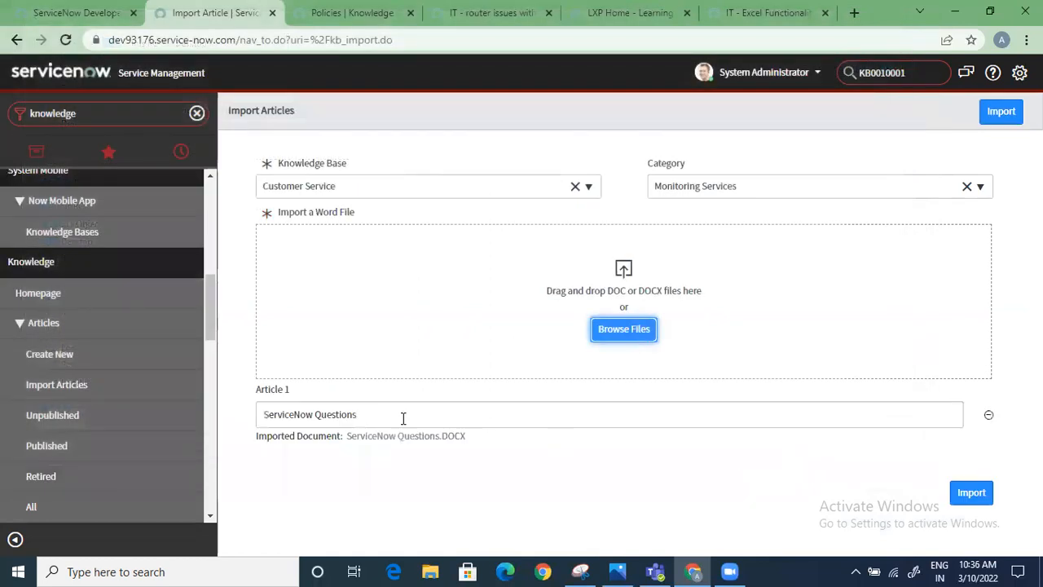
click(970, 492)
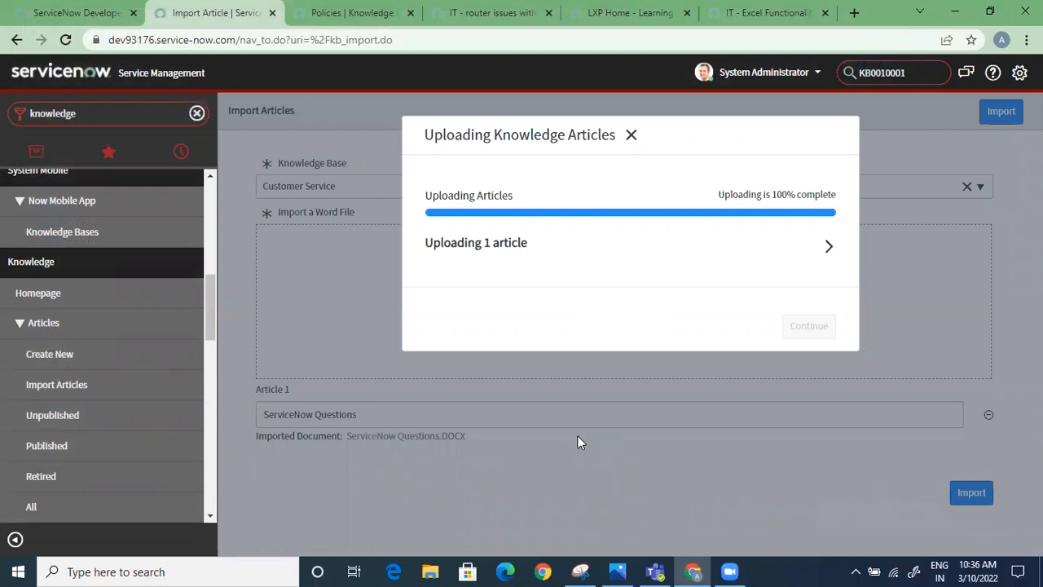
click(817, 329)
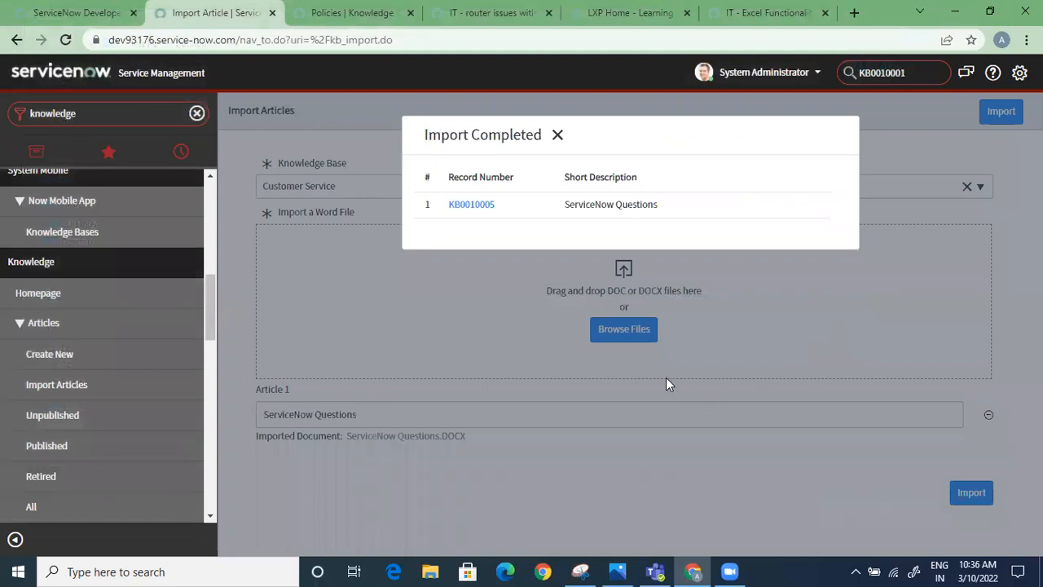
Open the imported ServiceNow Questions article and review its content
click(460, 207)
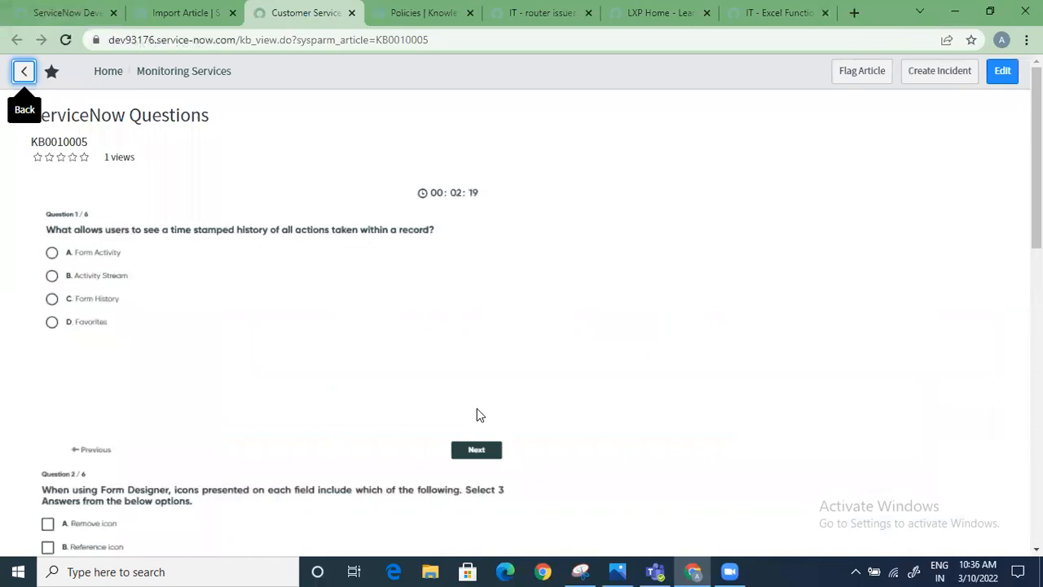
scroll(474, 420, down, 10)
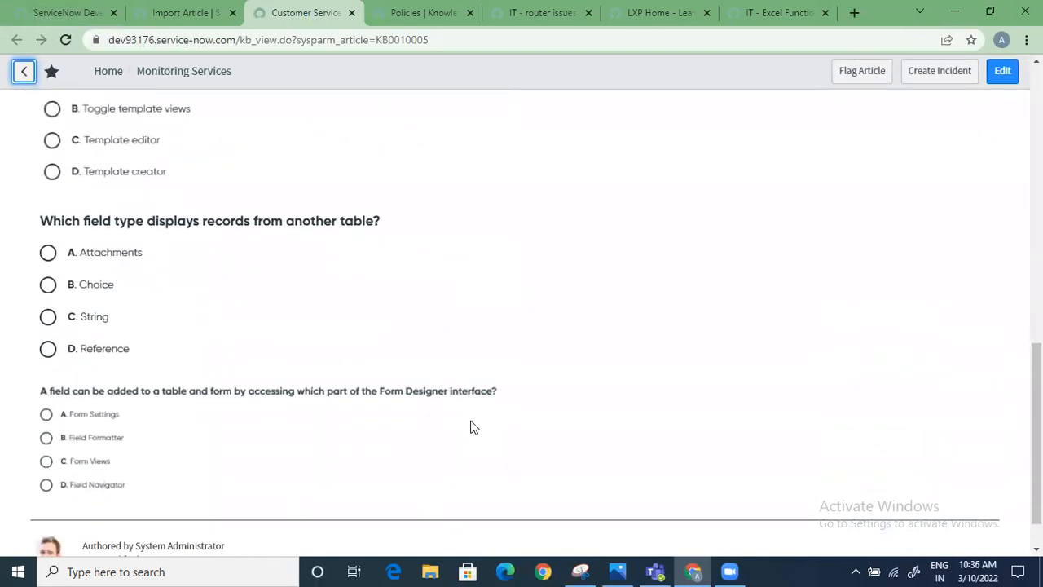
scroll(474, 430, up, 10)
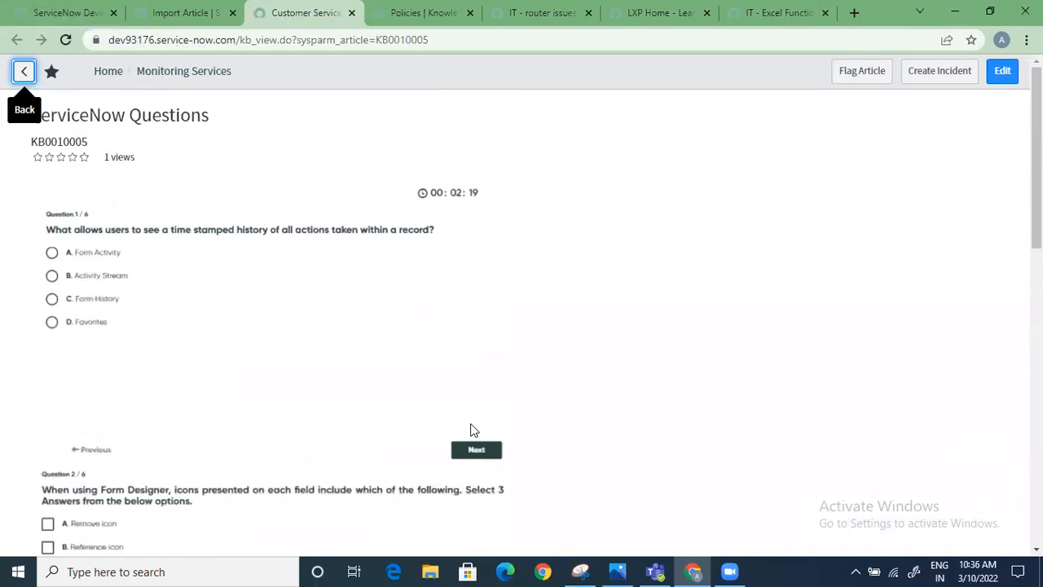
scroll(474, 430, down, 5)
scroll(474, 430, down, 5)
scroll(480, 372, up, 9)
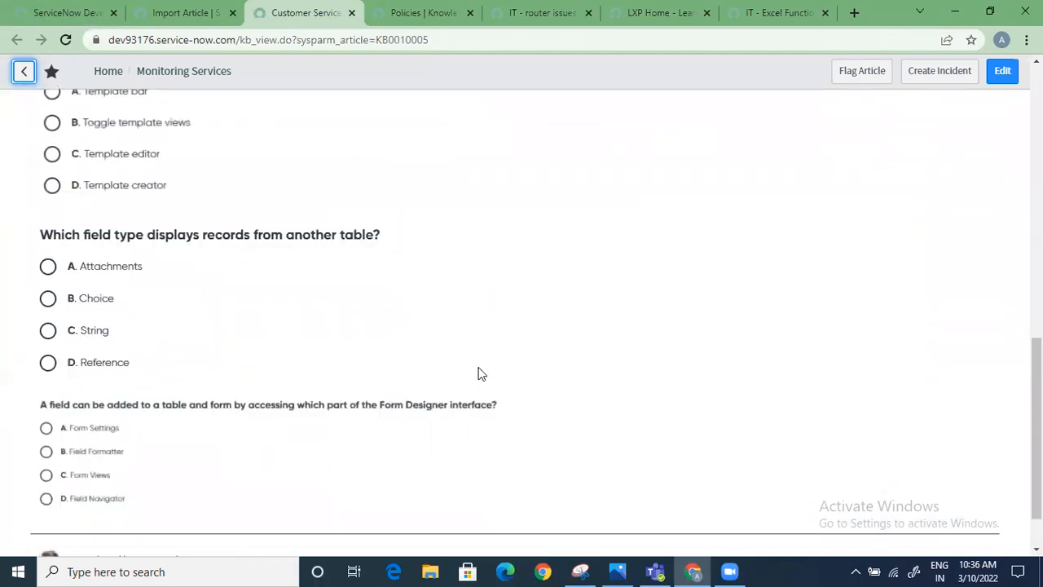
scroll(515, 293, up, 3)
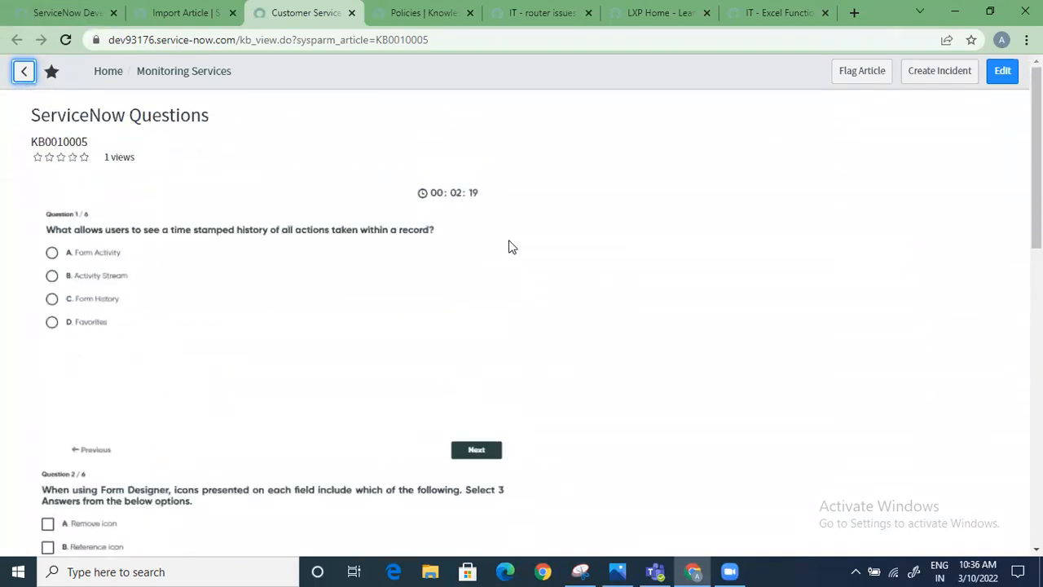
Return to the import page, dismiss the import summary and list the unpublished articles
click(183, 11)
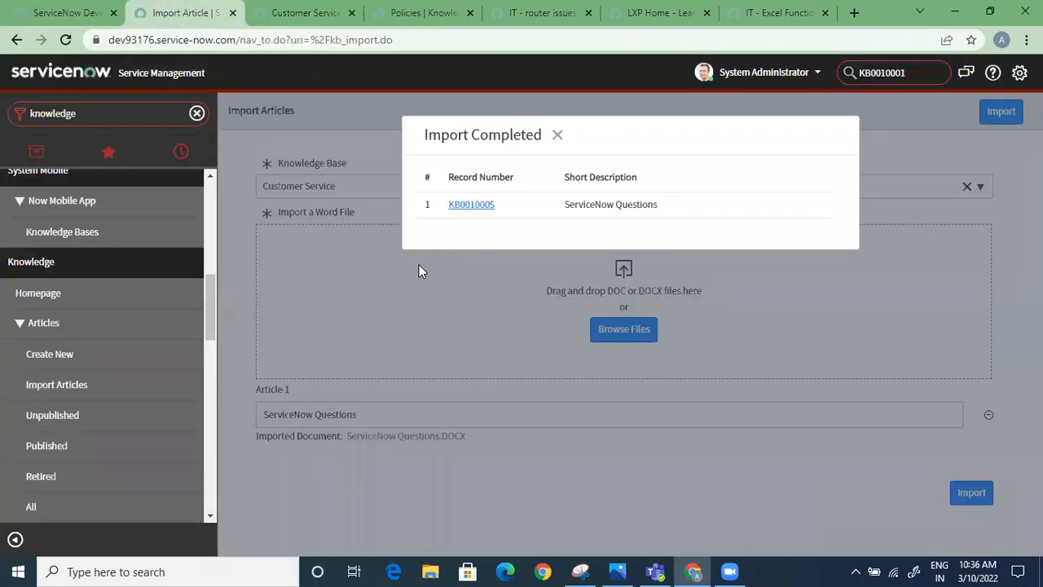
click(557, 134)
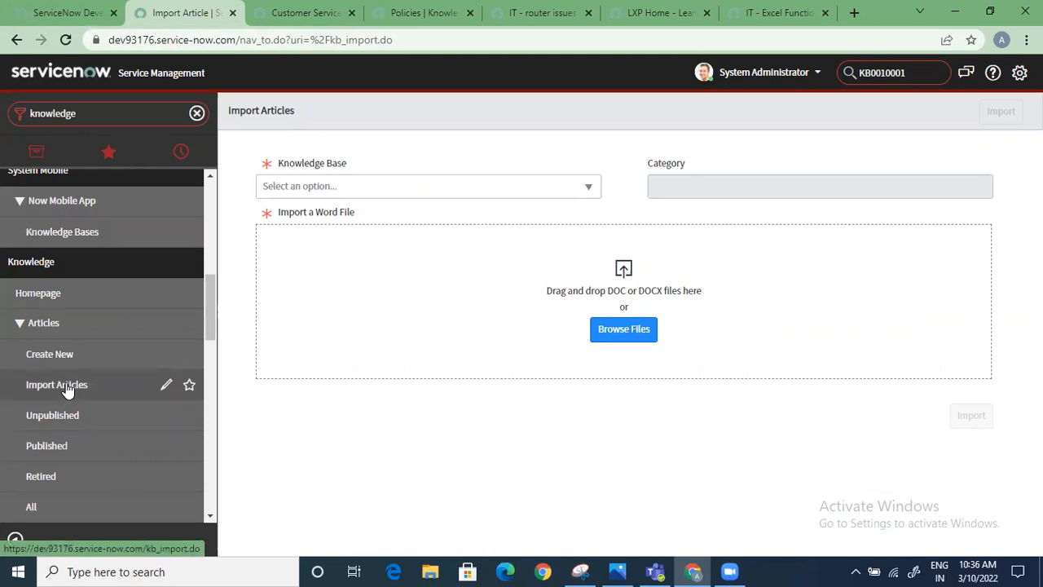
click(90, 415)
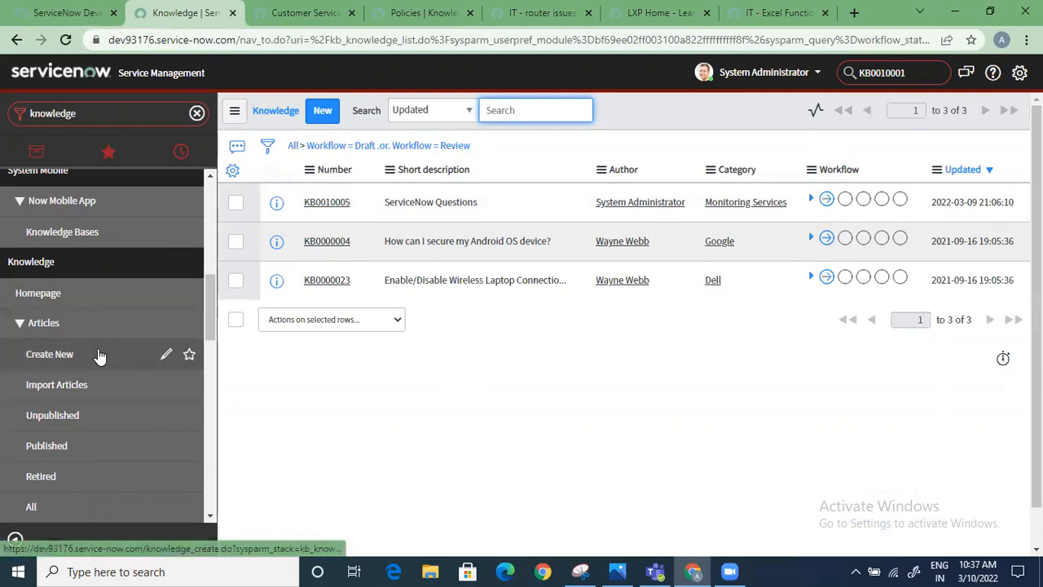
List the published knowledge articles and review their authors, categories and workflow states
scroll(97, 336, down, 1)
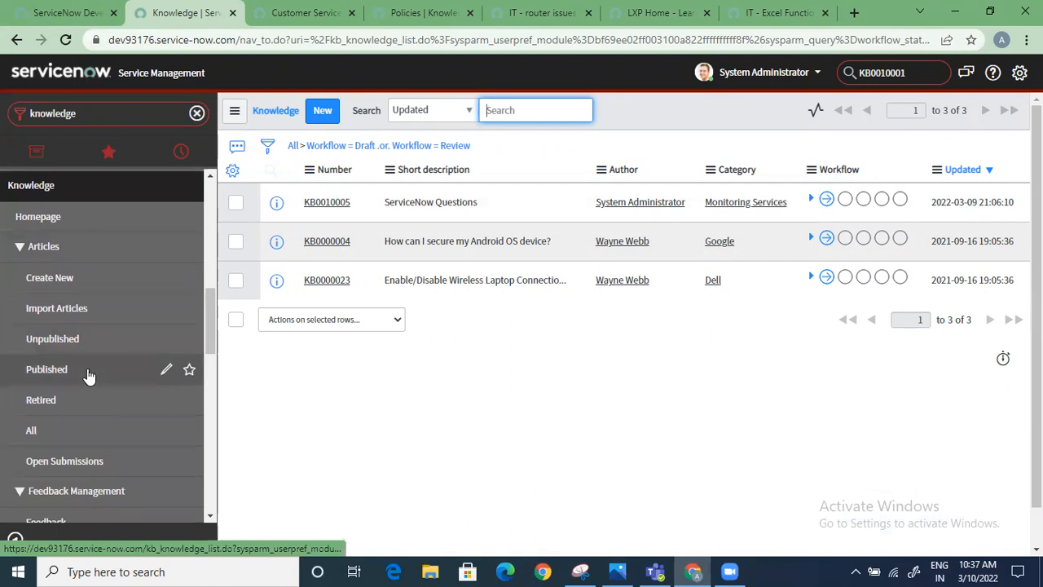
click(88, 371)
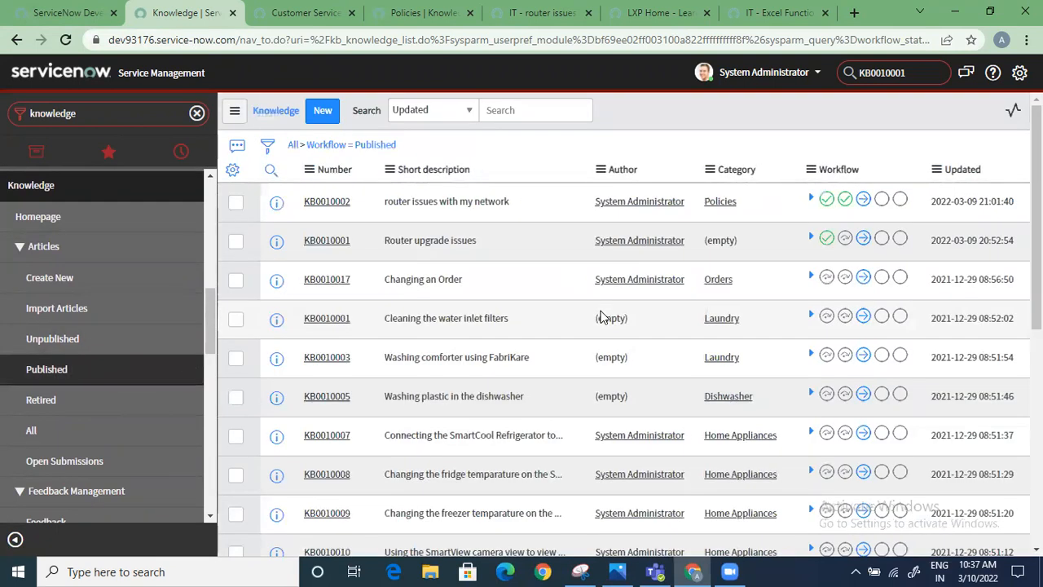
scroll(601, 316, down, 3)
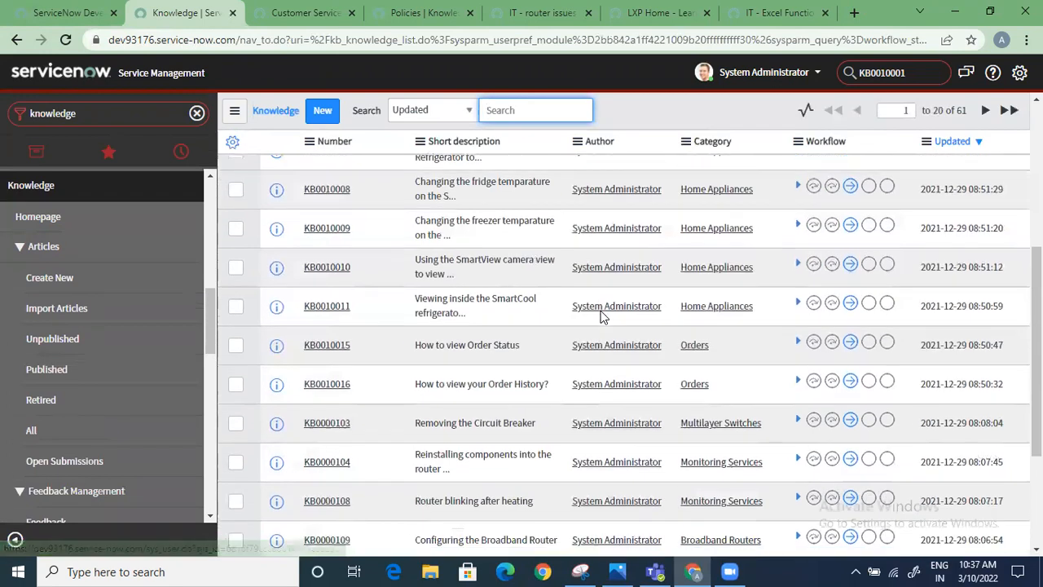
scroll(600, 318, down, 3)
scroll(599, 334, up, 7)
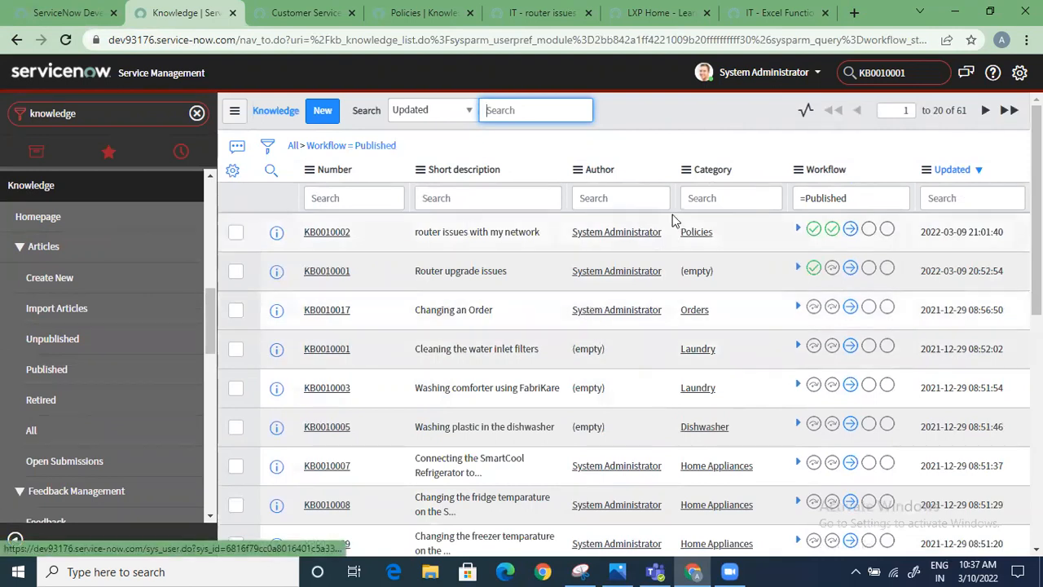
scroll(705, 331, down, 3)
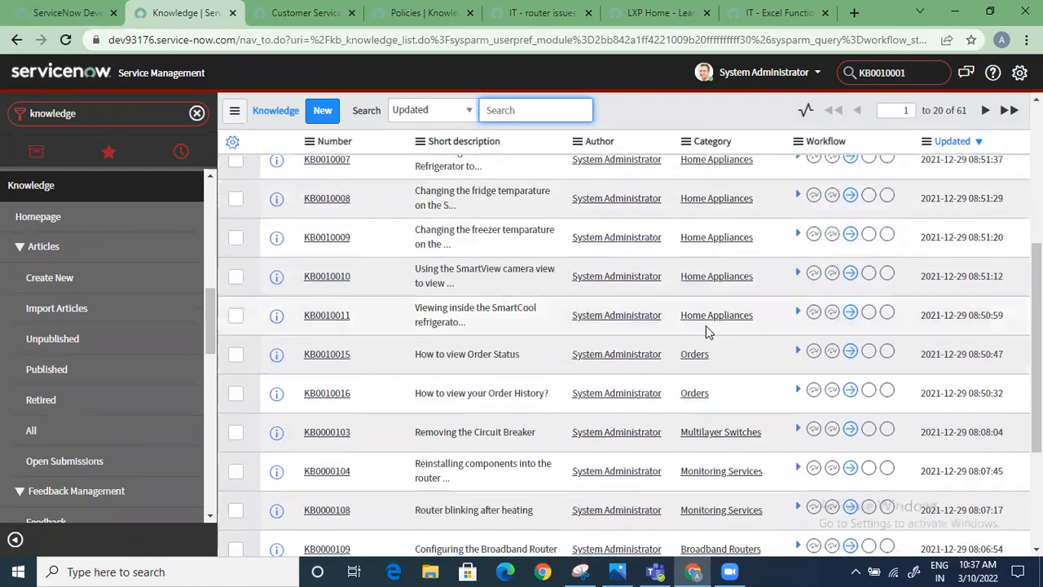
Add the Knowledge base column to the published articles list, placed between Author and Category
scroll(706, 332, up, 4)
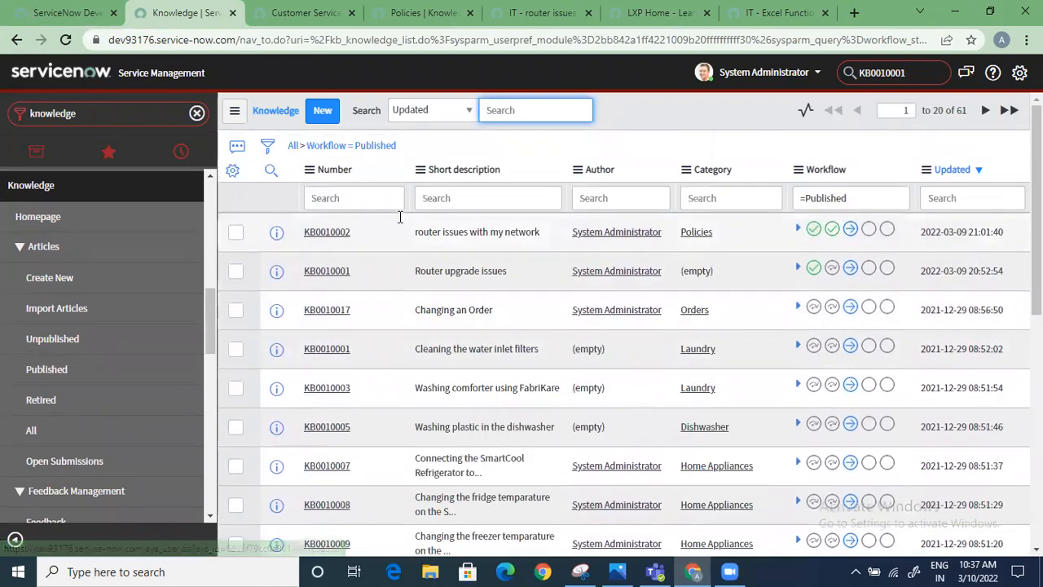
click(231, 169)
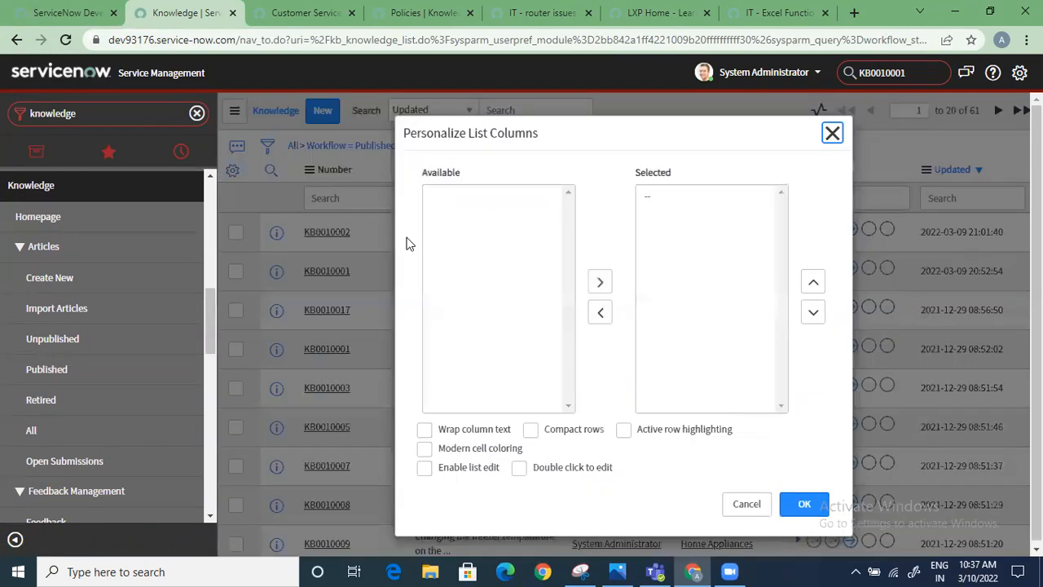
click(462, 236)
key(k)
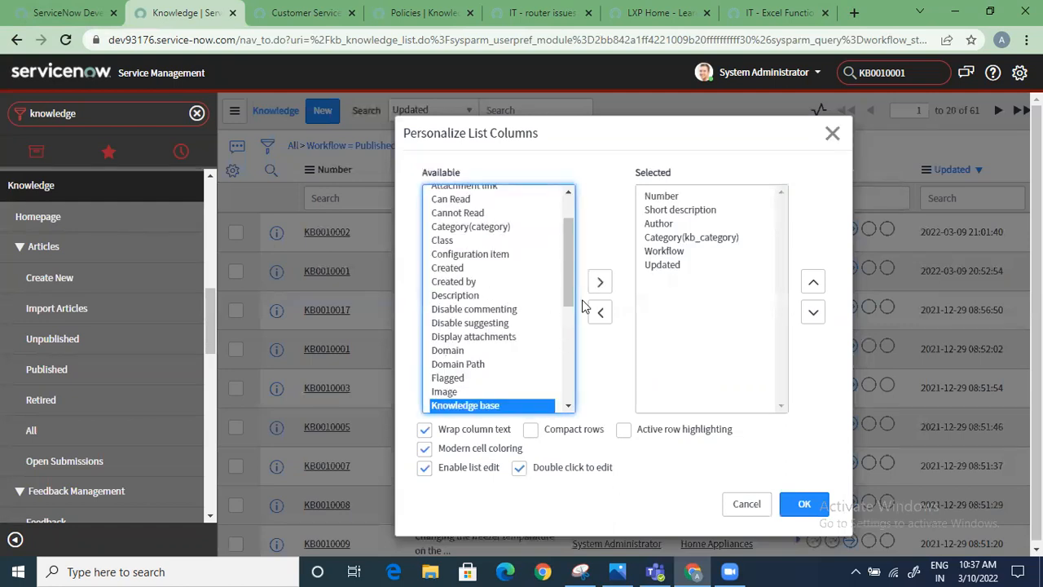
click(600, 282)
click(812, 282)
click(813, 282)
click(812, 281)
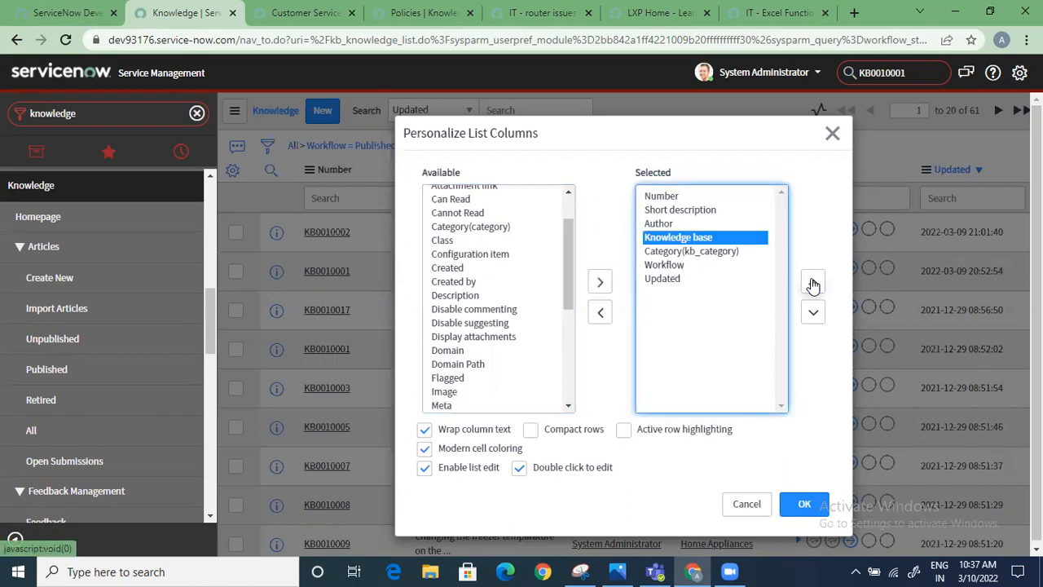
click(804, 505)
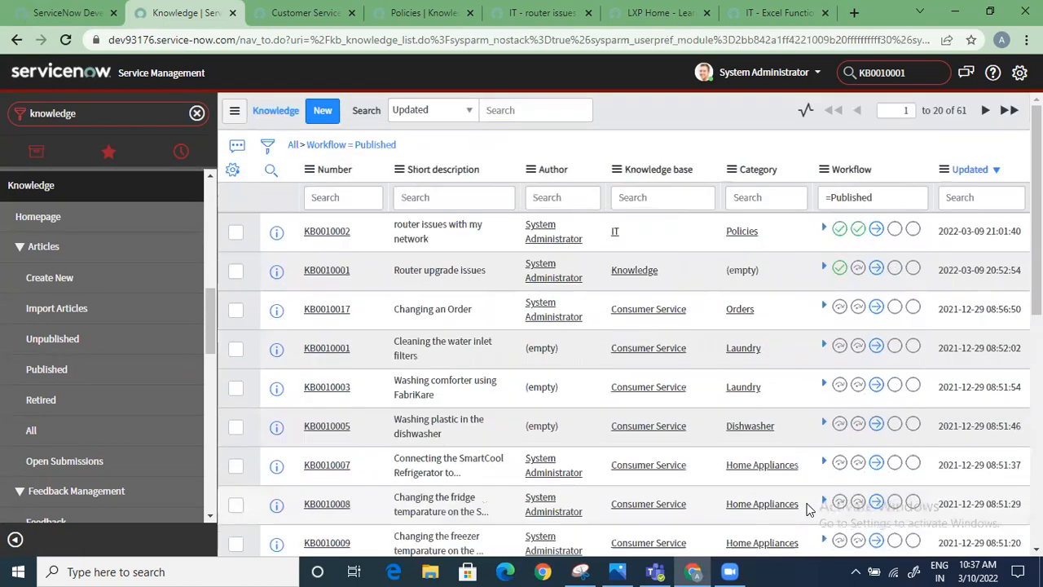
Group the published articles list by knowledge base
click(668, 176)
right_click(668, 177)
click(754, 242)
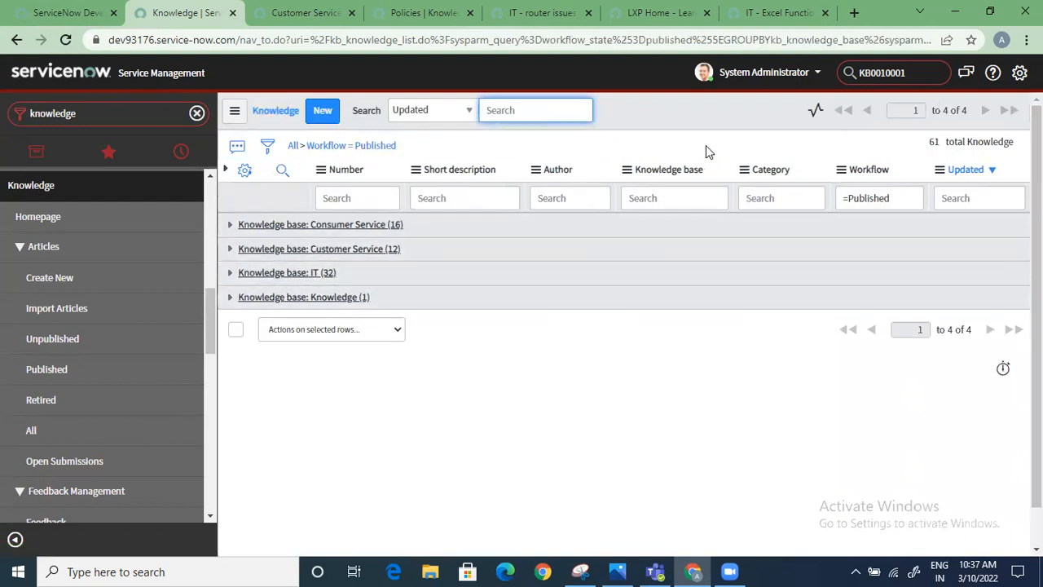
Open the IT knowledge base group's published articles in a separate browser tab and switch to it
right_click(679, 177)
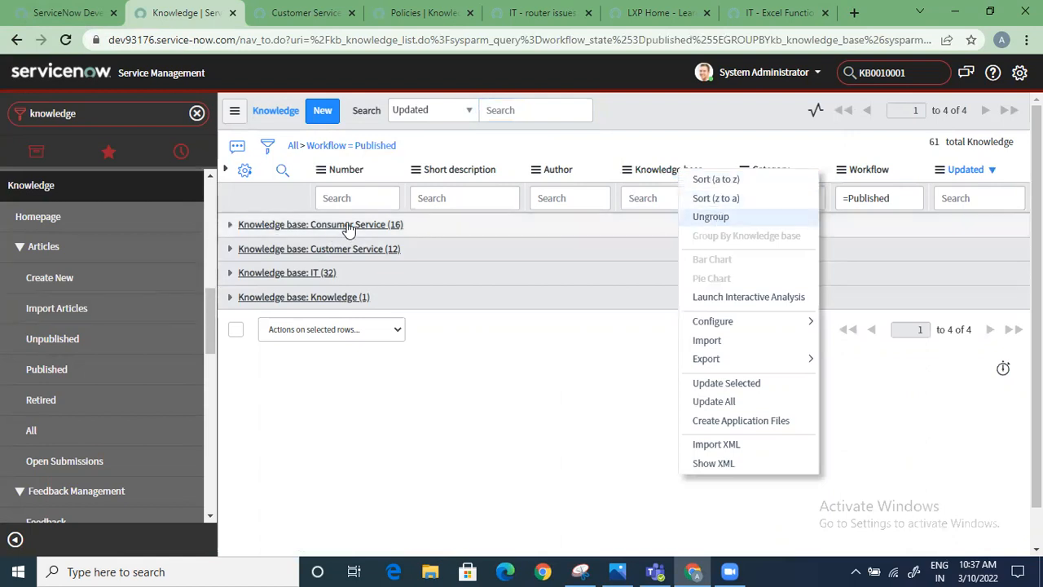
right_click(300, 273)
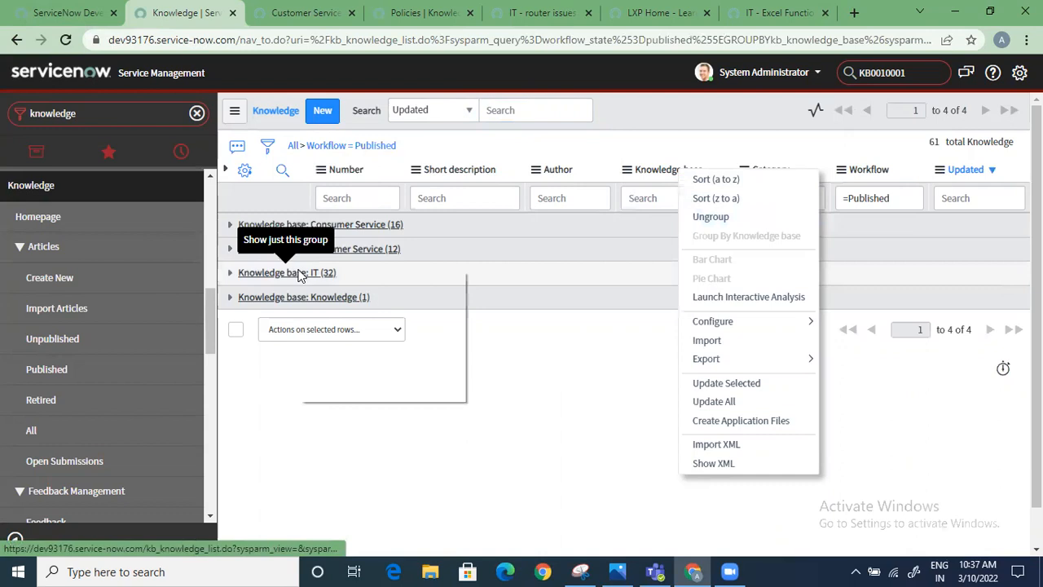
click(321, 280)
click(368, 12)
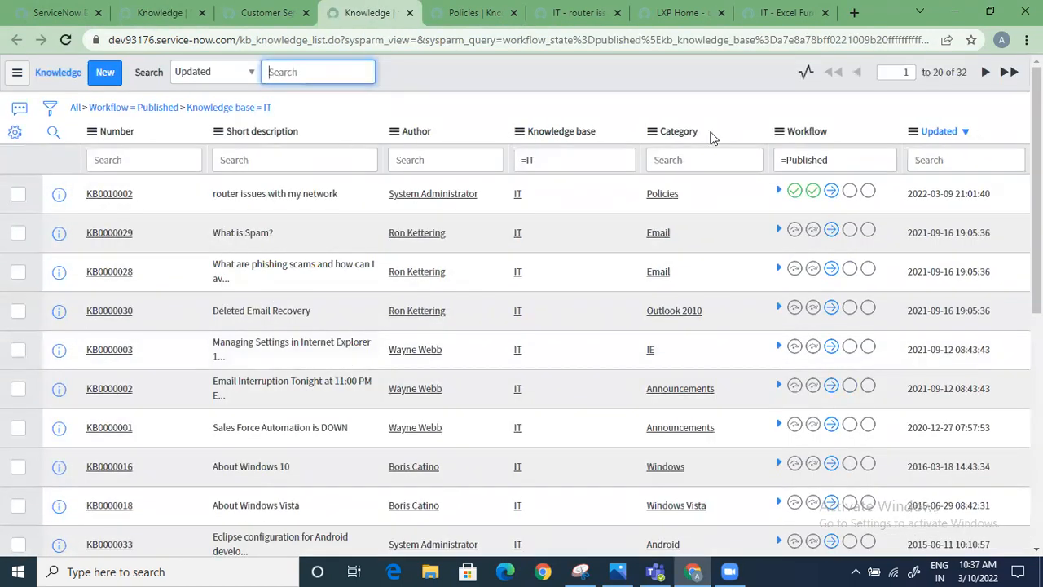
Group the IT knowledge base's published articles by category and look through the category groups
right_click(692, 136)
click(720, 195)
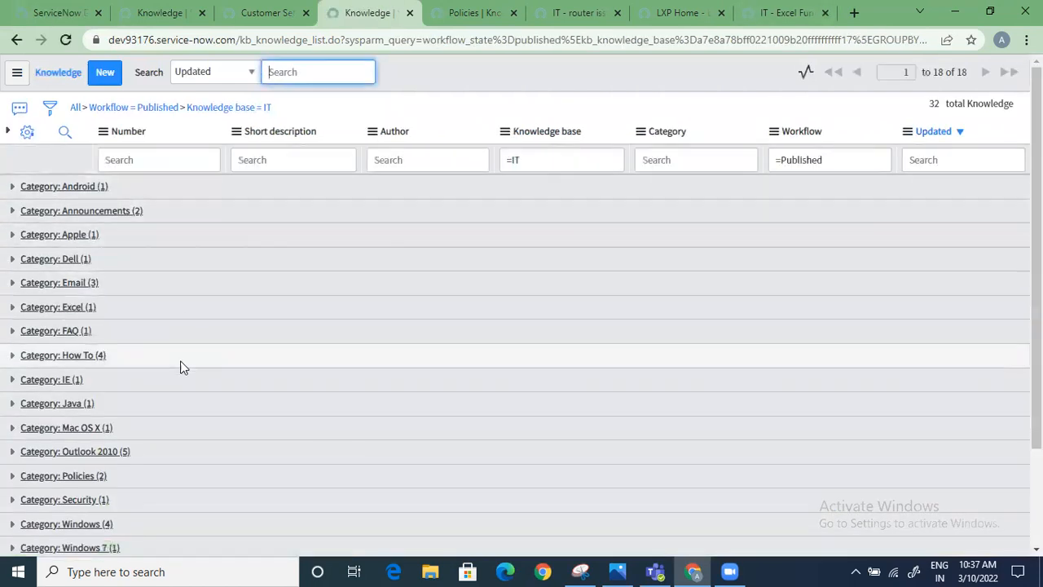
scroll(125, 344, down, 2)
scroll(135, 390, up, 2)
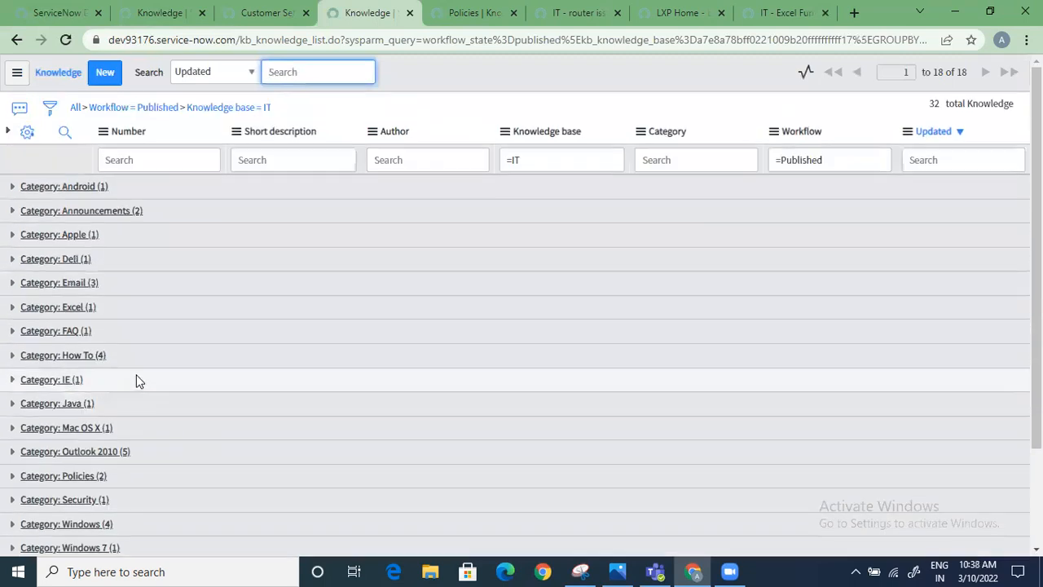
Return to the published articles list grouped by knowledge base and dismiss its open column menu
click(264, 13)
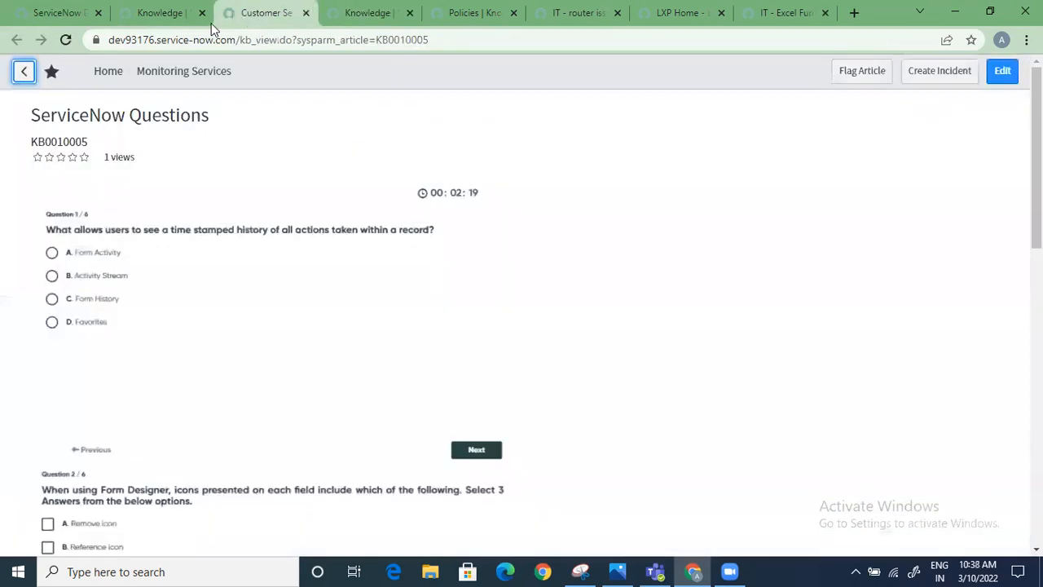
click(167, 13)
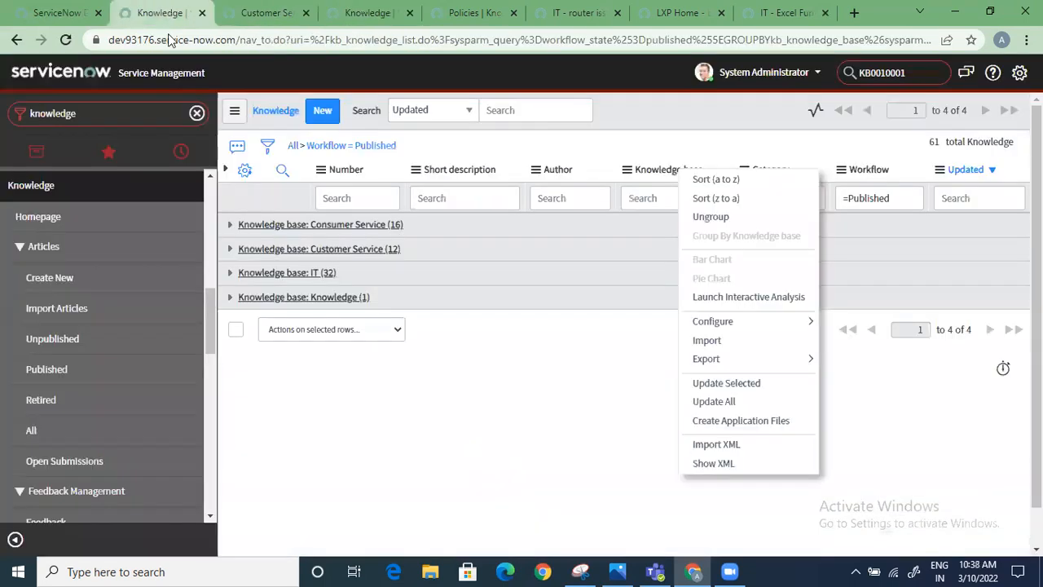
click(371, 389)
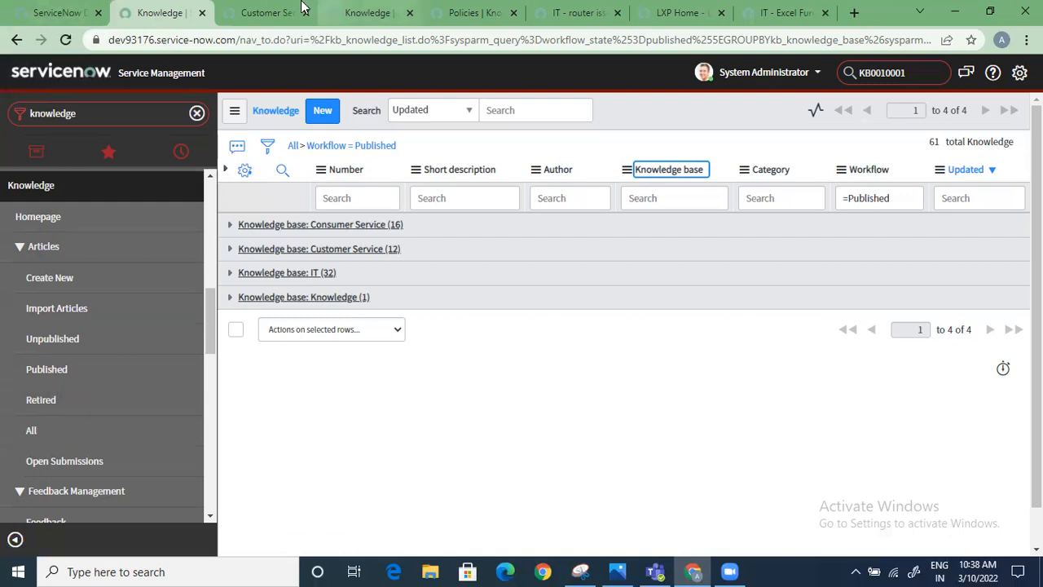
Switch to the service portal tab showing the router issues article and go to the portal home page
click(370, 13)
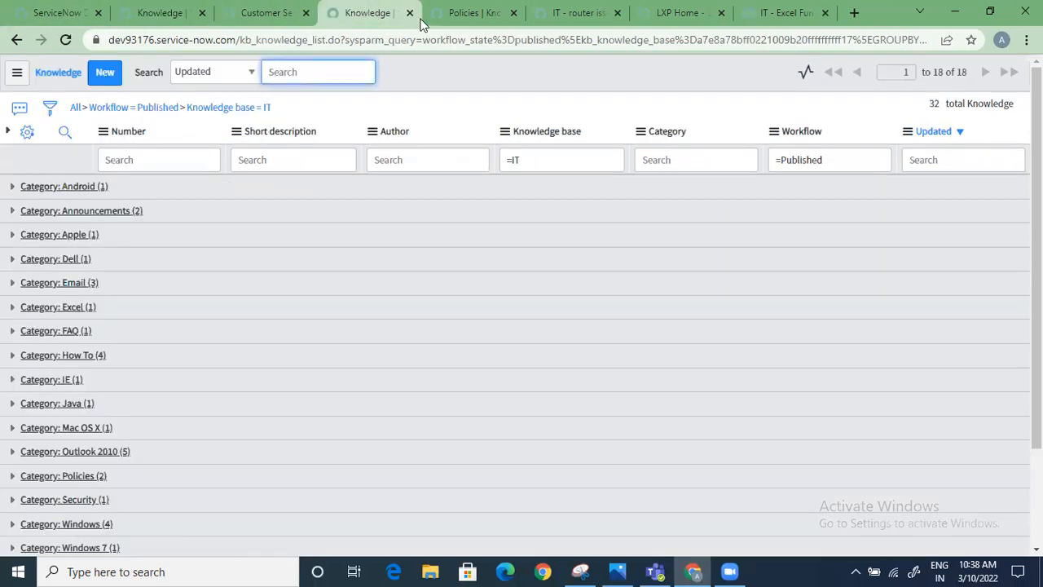
click(481, 15)
click(560, 16)
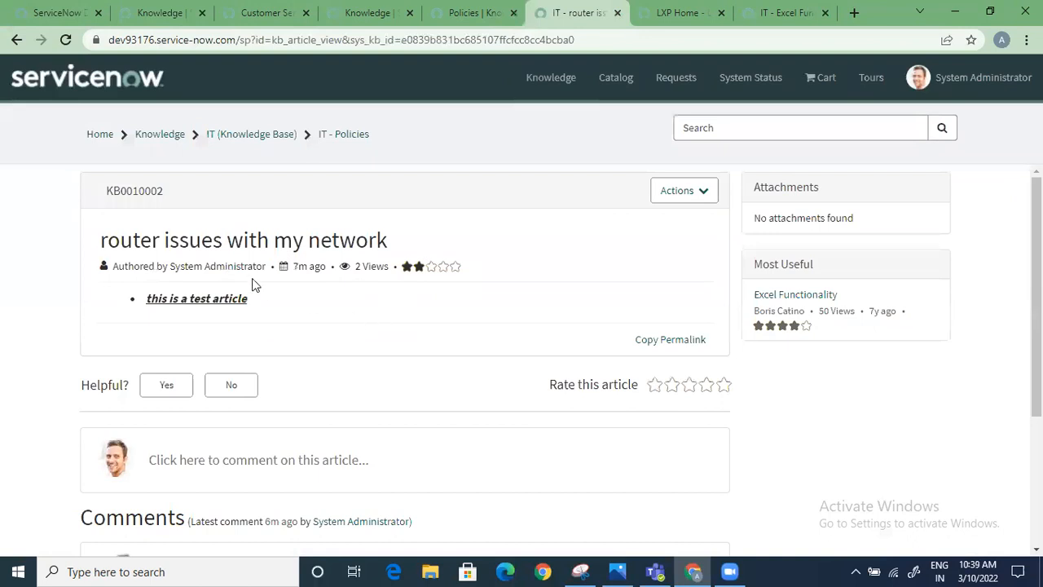
click(100, 134)
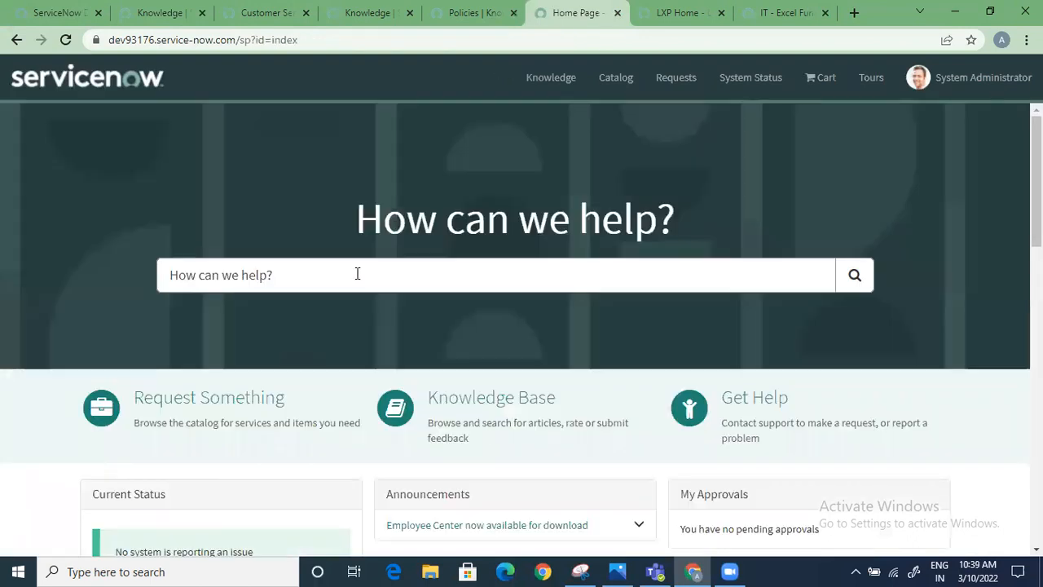
Search the service portal for "i have an issue with vpn"
click(354, 275)
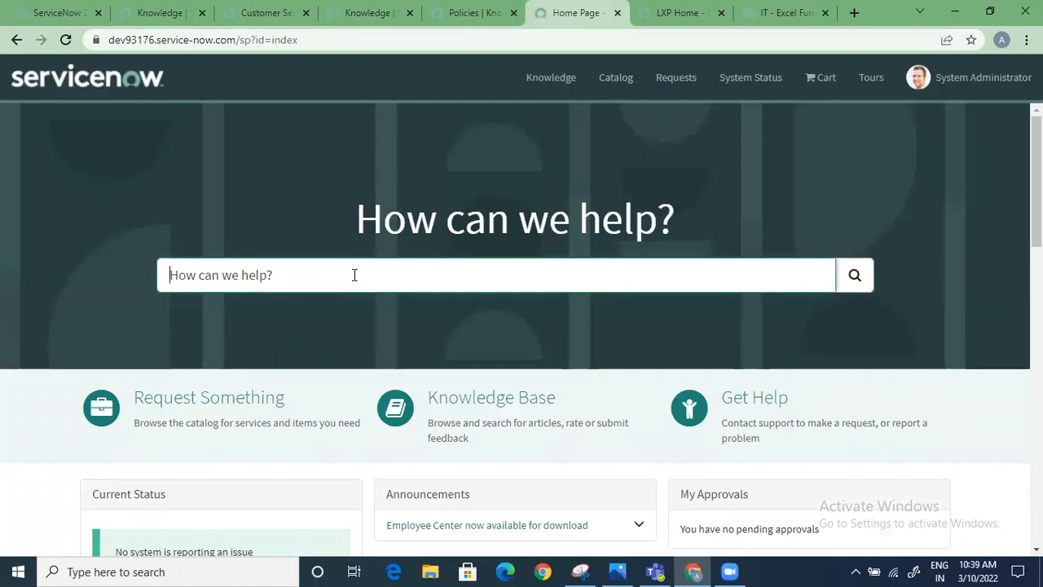
text(i have an u)
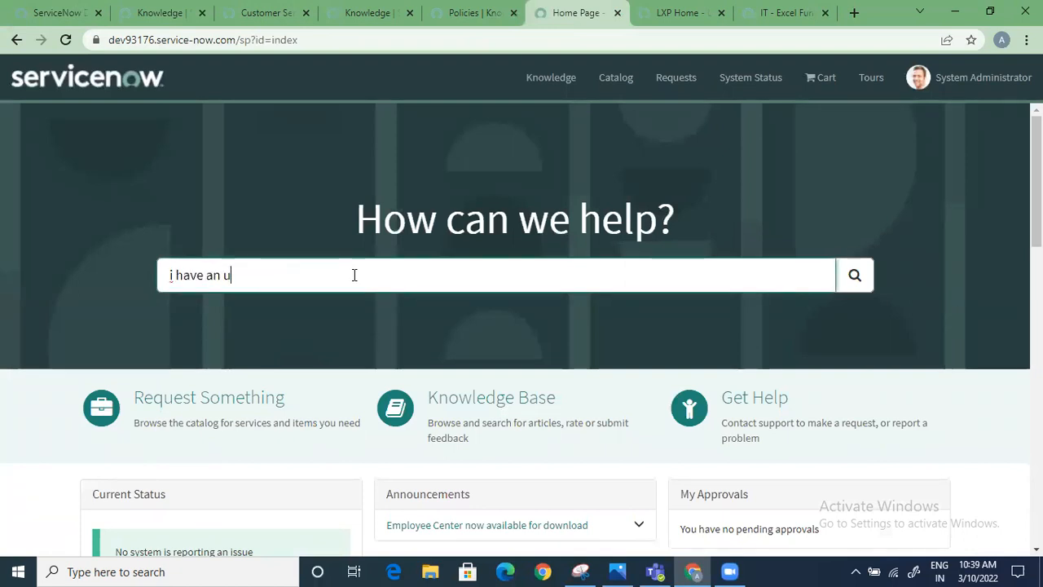
key(BackSpace)
text(issue with vpn)
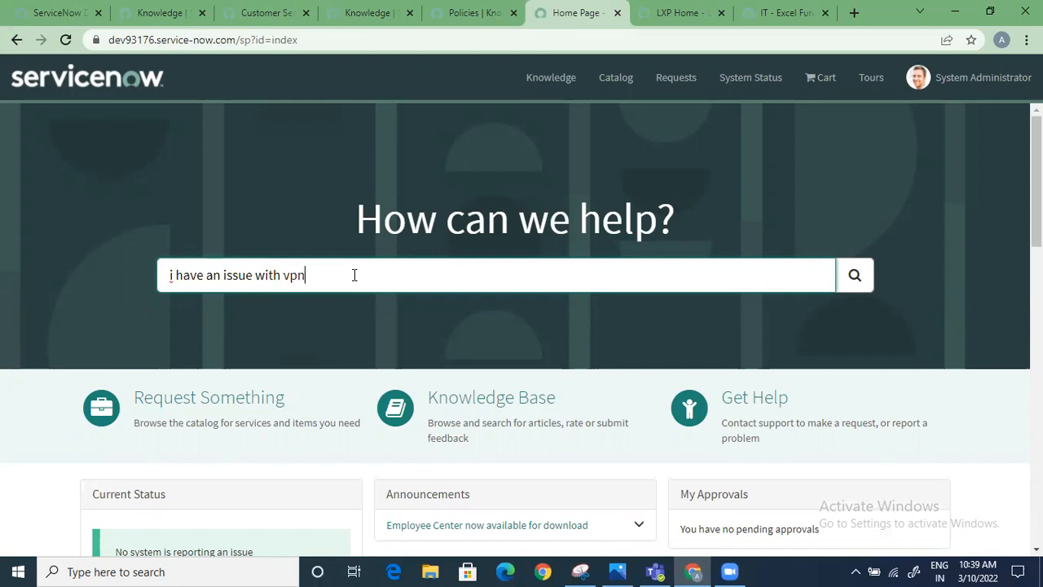
key(Return)
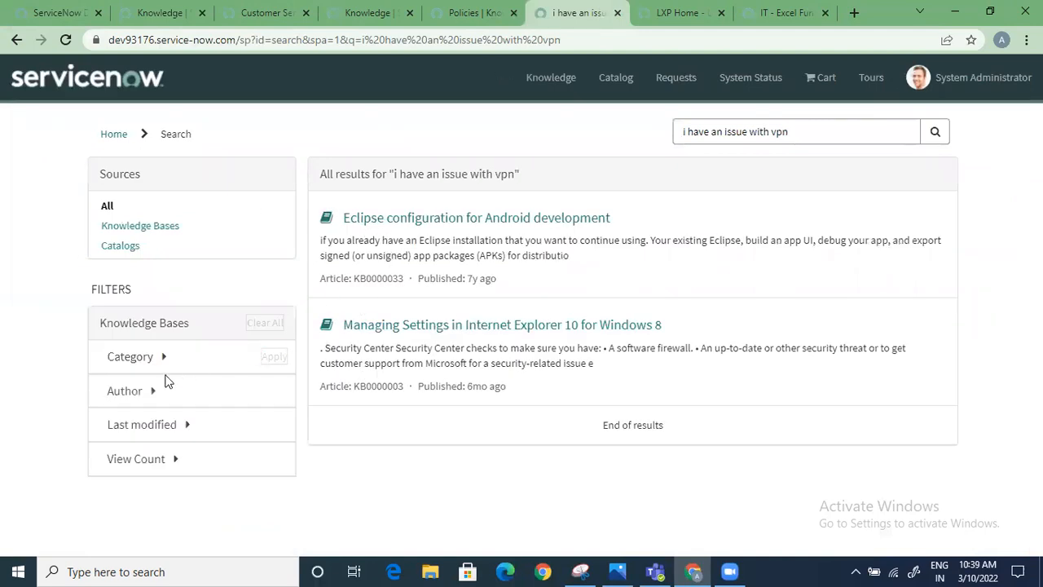
Restrict the VPN search results to Knowledge Bases and examine the category, author, last modified and view count filters
click(142, 227)
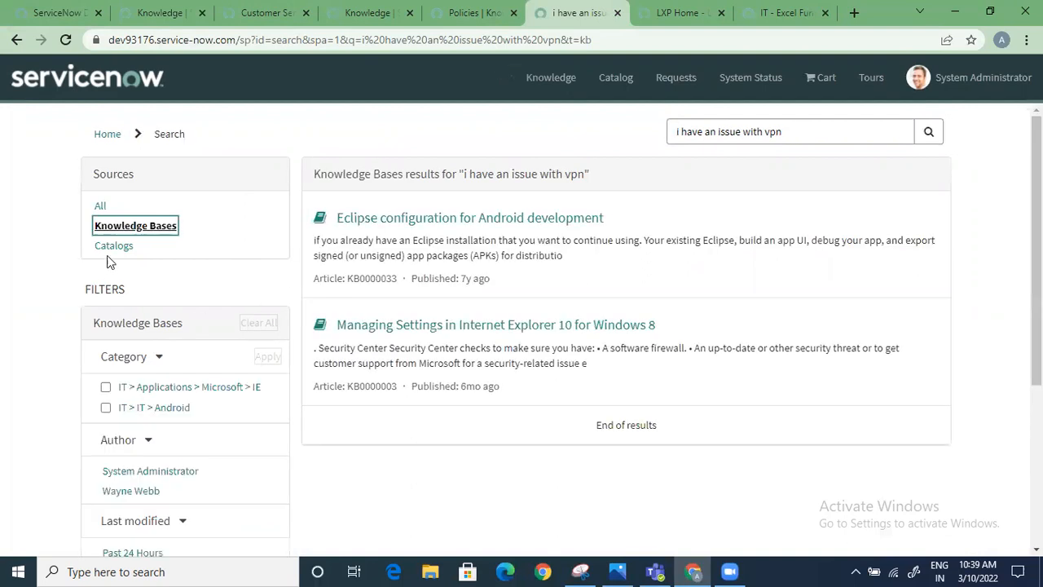
scroll(225, 421, down, 3)
scroll(197, 368, up, 2)
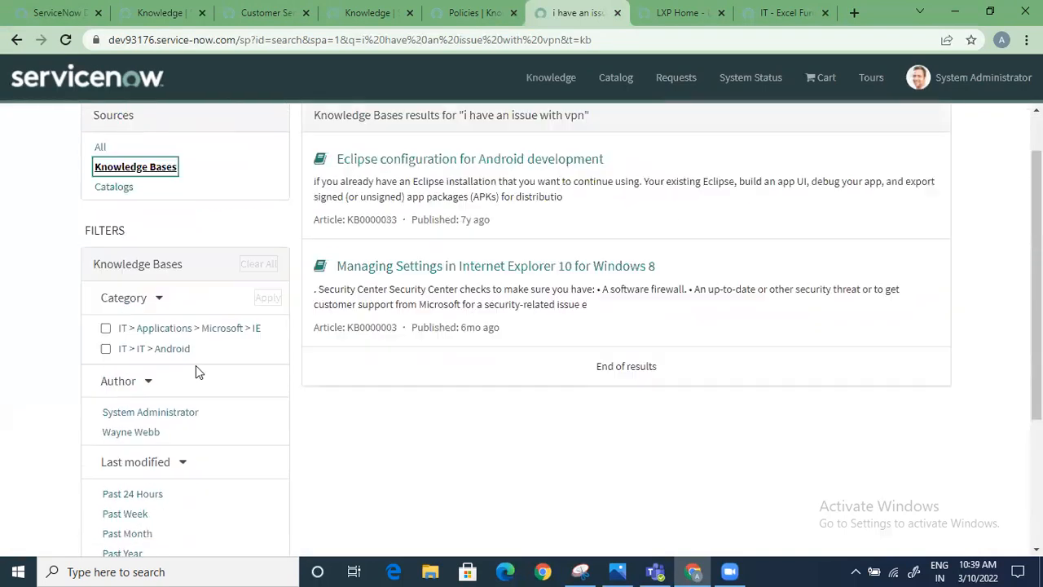
scroll(195, 373, up, 1)
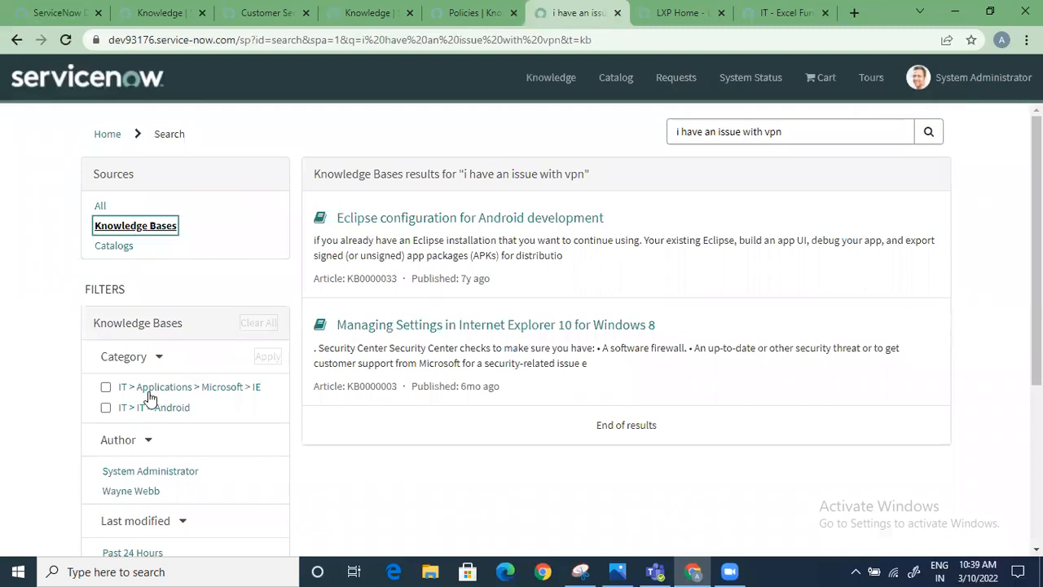
scroll(124, 394, down, 2)
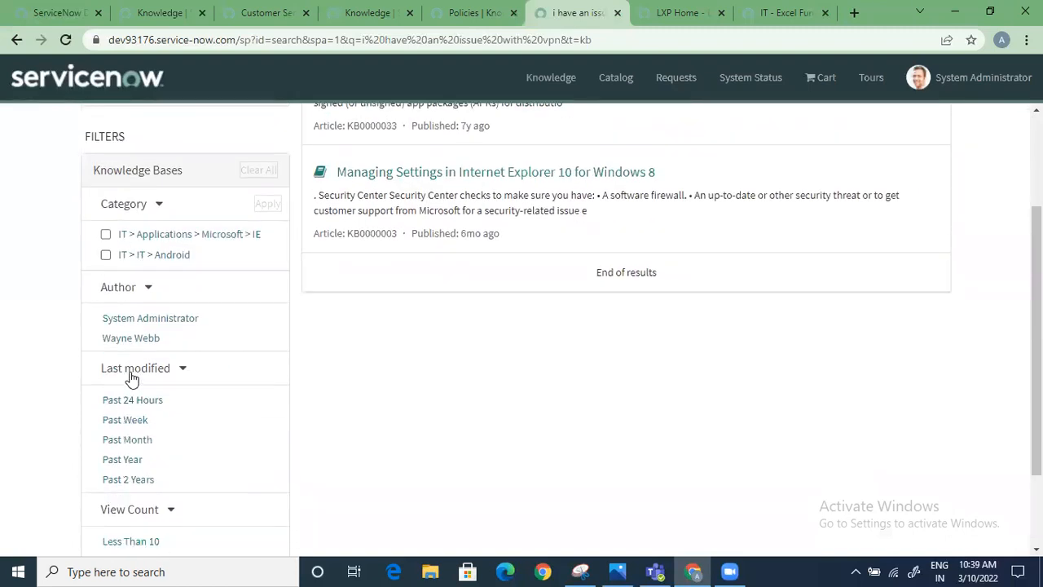
scroll(129, 380, up, 2)
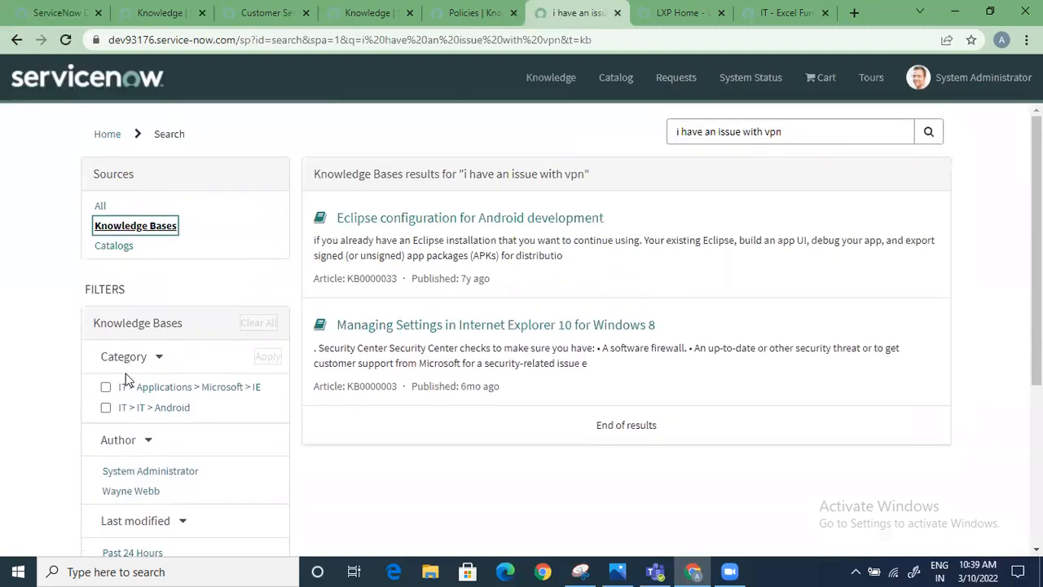
scroll(127, 381, down, 1)
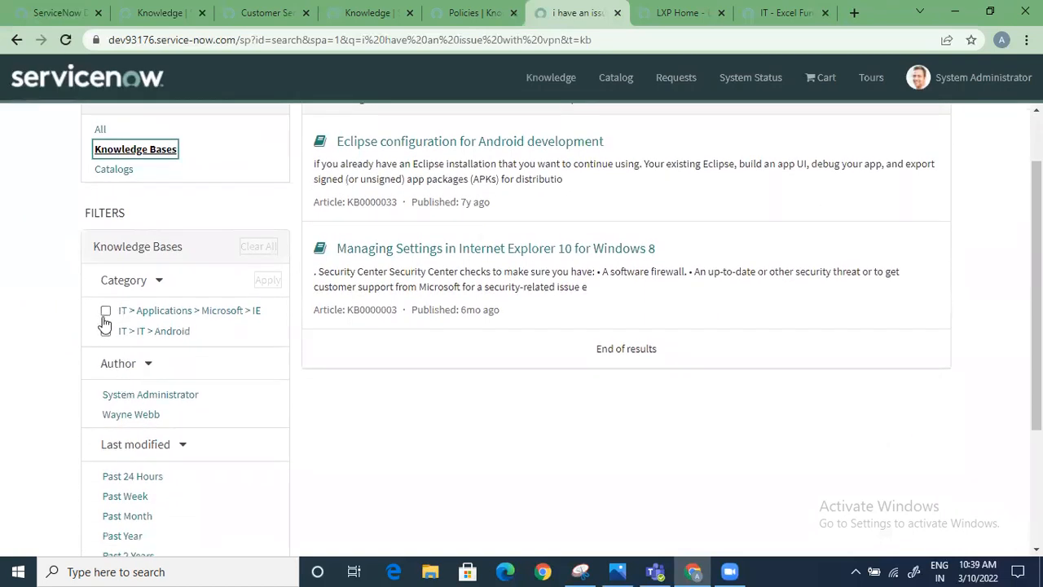
scroll(102, 399, down, 1)
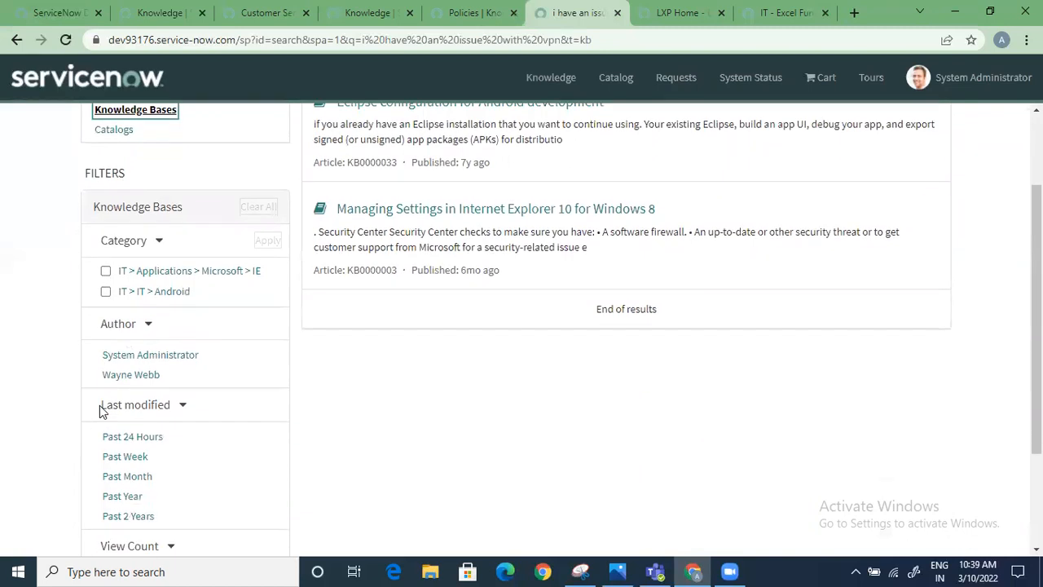
scroll(145, 337, down, 2)
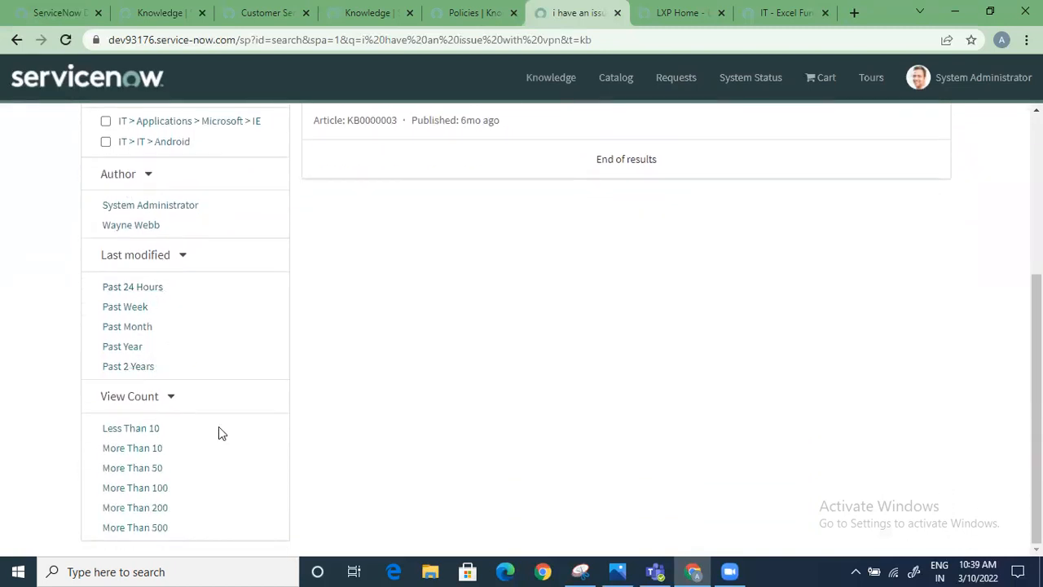
scroll(219, 433, up, 3)
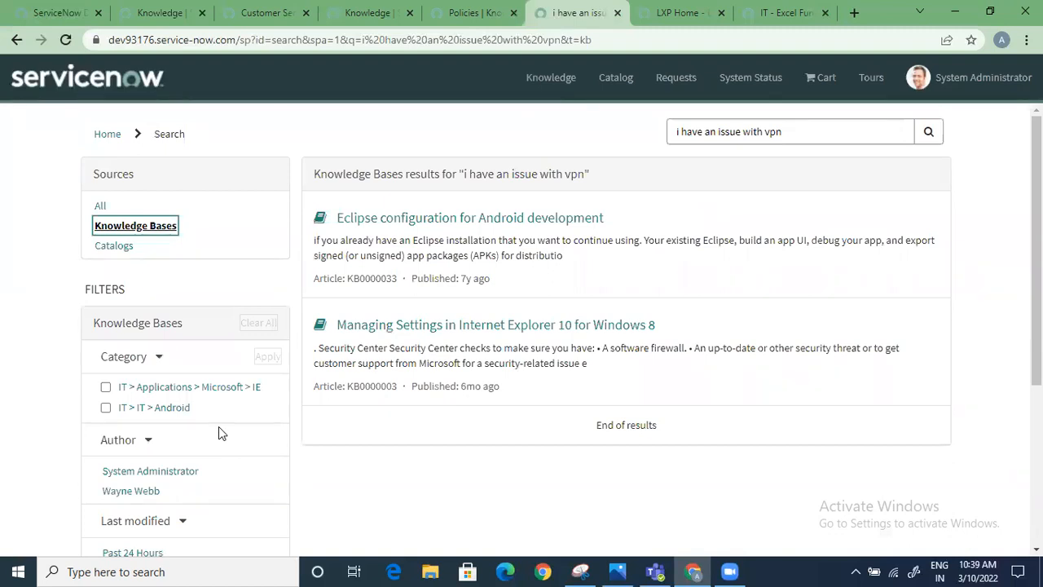
Go back to the portal home page, search for "email issue" and review the resulting articles
click(107, 133)
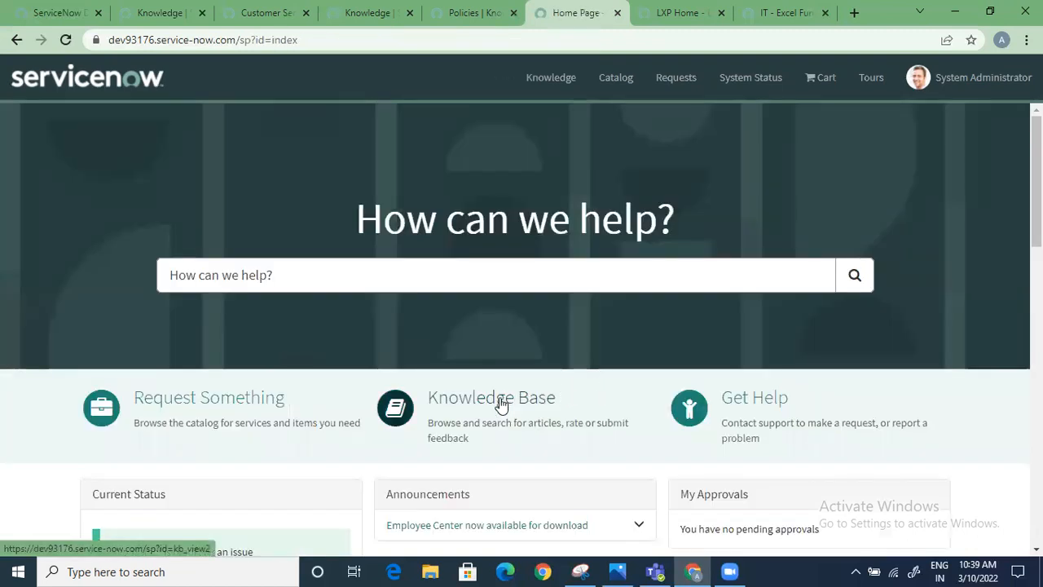
click(491, 267)
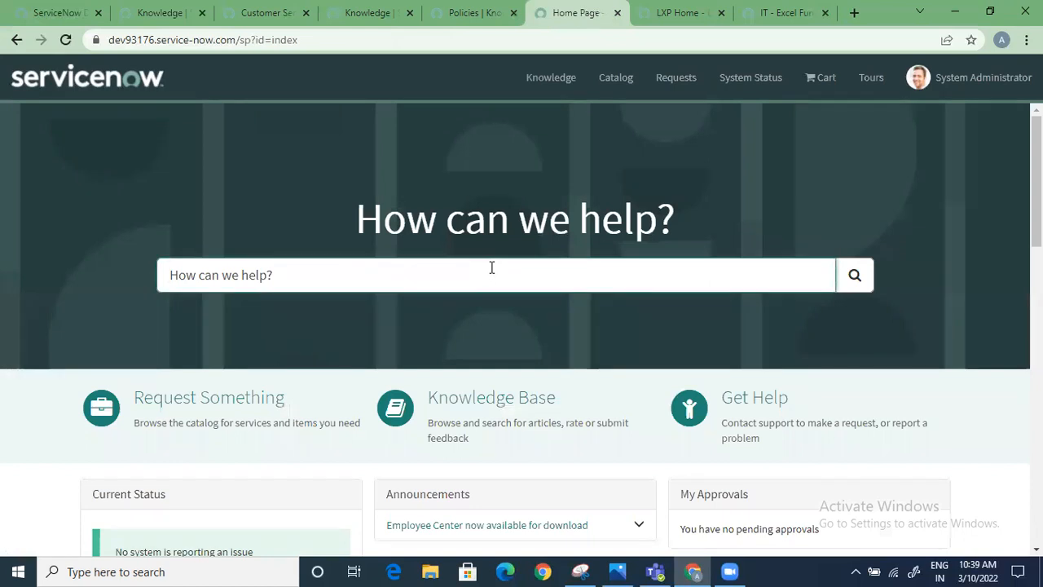
text(email issue)
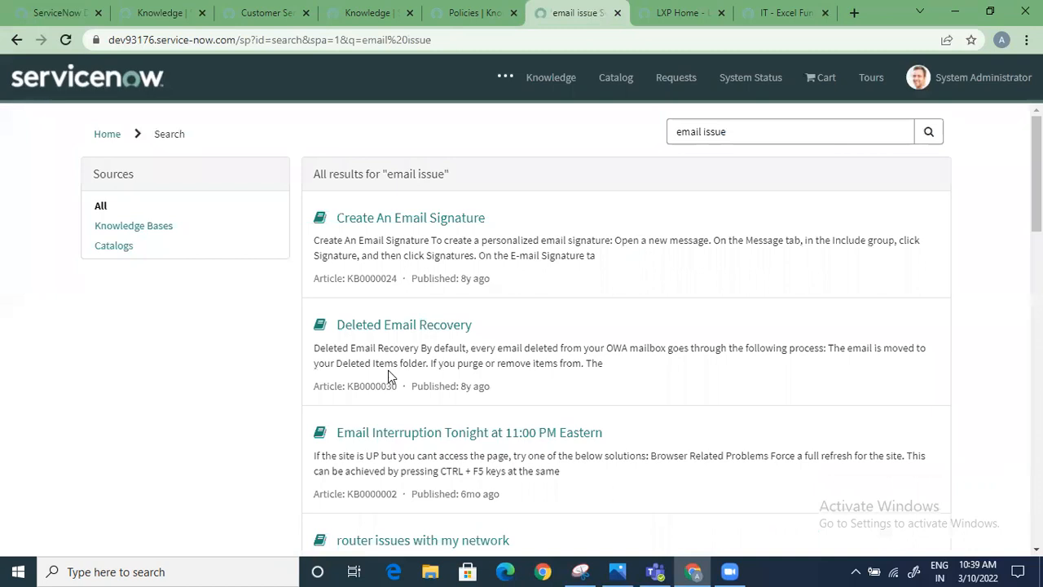
scroll(440, 406, down, 3)
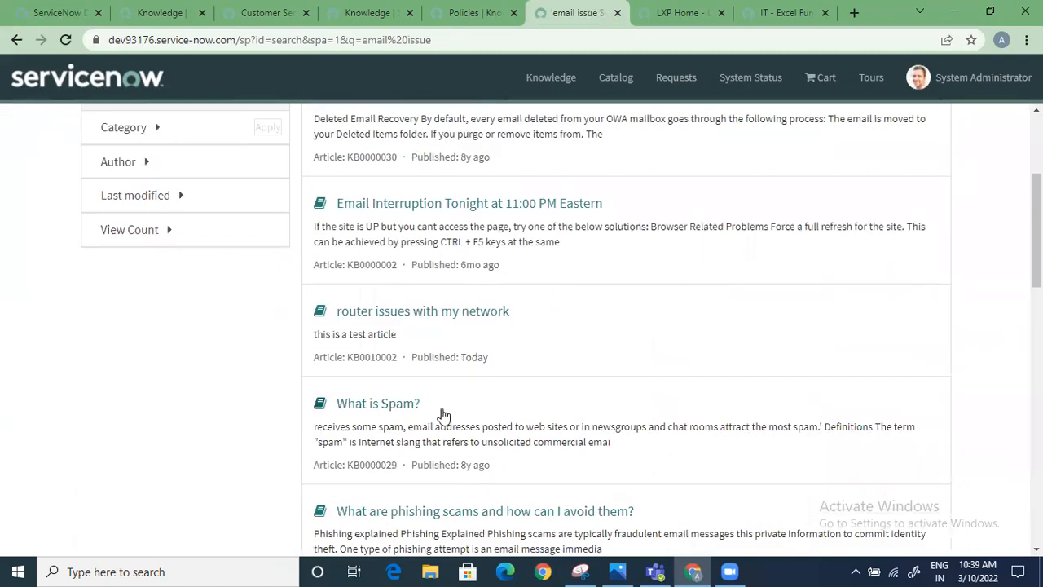
scroll(442, 411, down, 2)
scroll(443, 414, down, 3)
scroll(443, 412, down, 3)
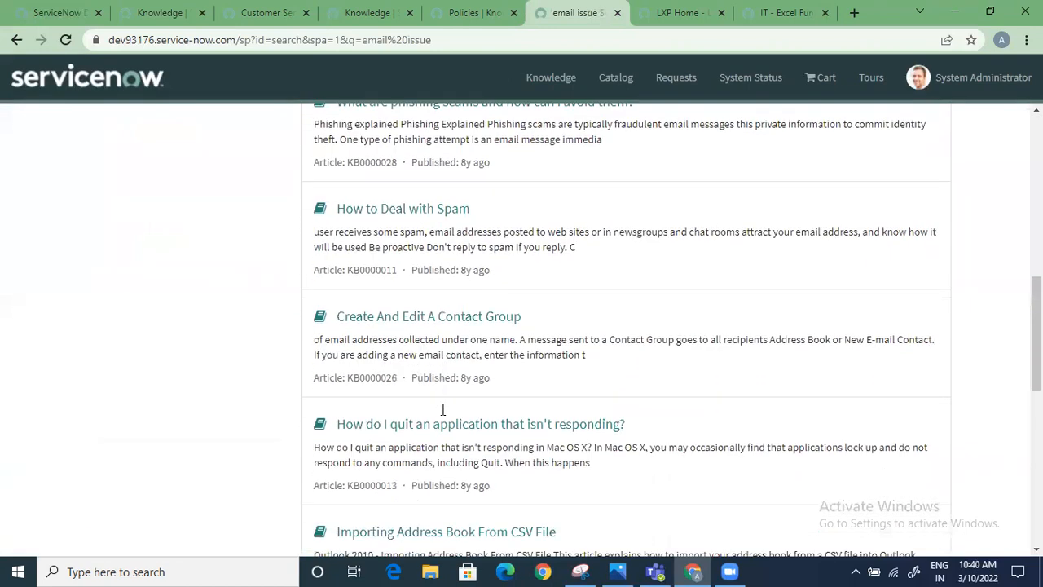
Look through the email issue results and open the Create An Email Signature article
scroll(443, 411, down, 2)
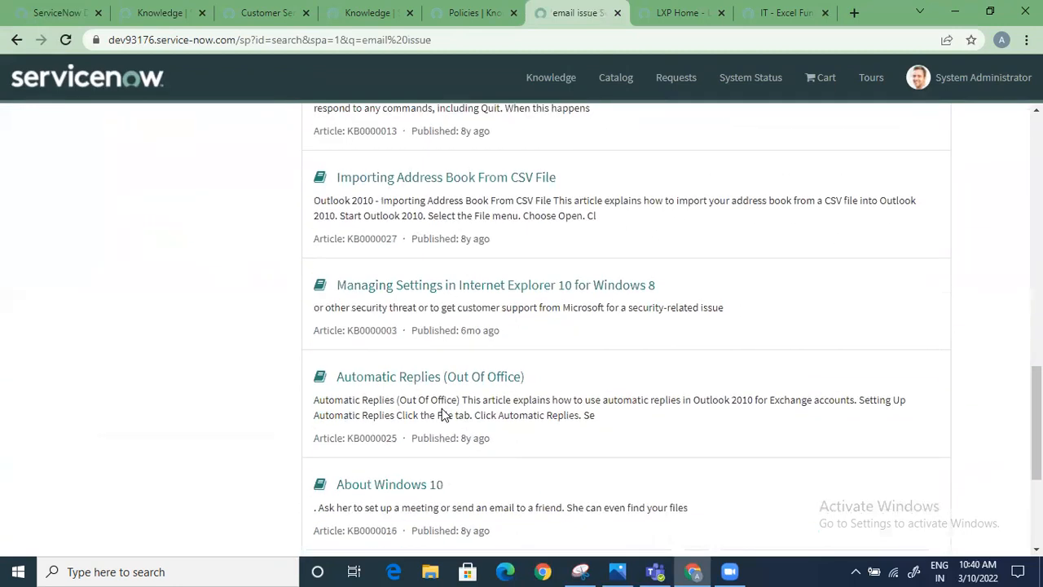
scroll(442, 412, up, 12)
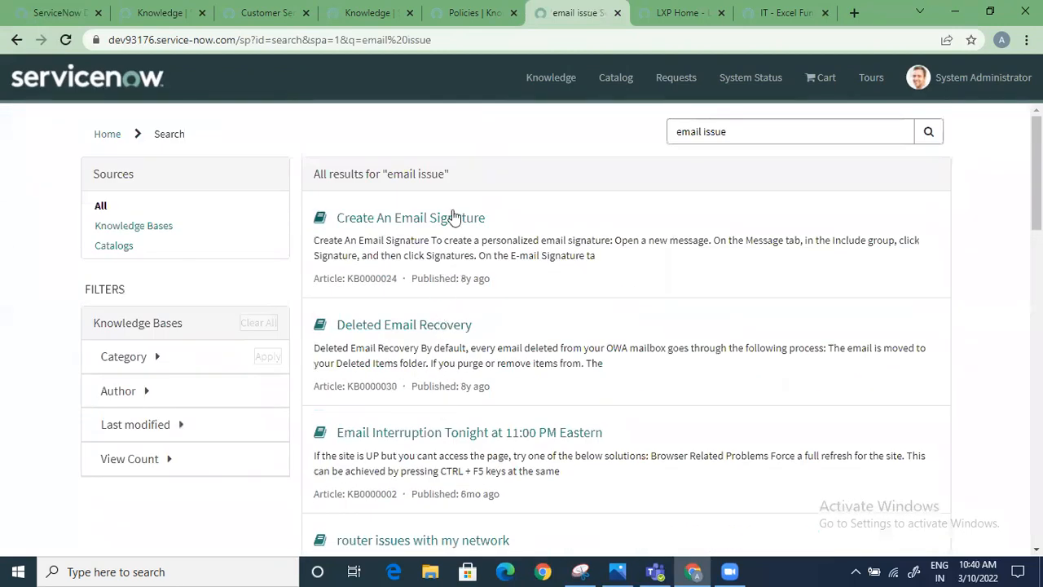
click(454, 218)
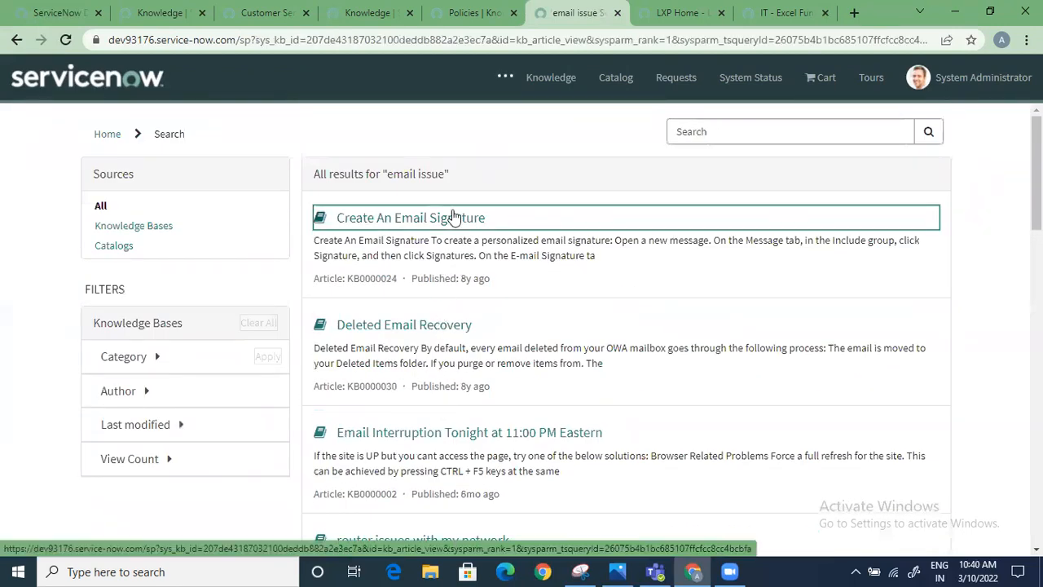
scroll(399, 383, down, 3)
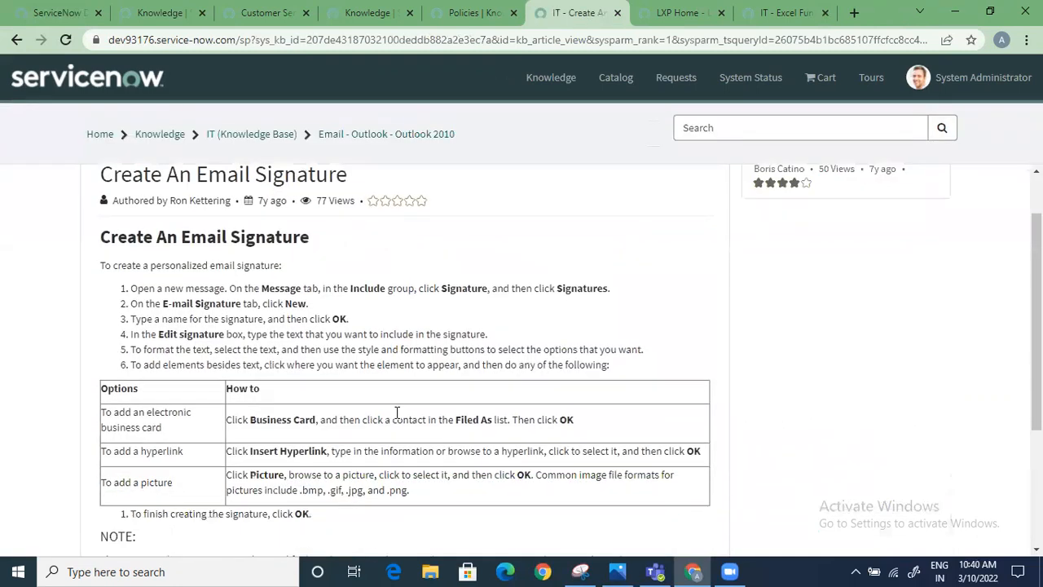
Rate the Create An Email Signature article five stars and mark it as helpful
scroll(397, 419, down, 1)
click(723, 440)
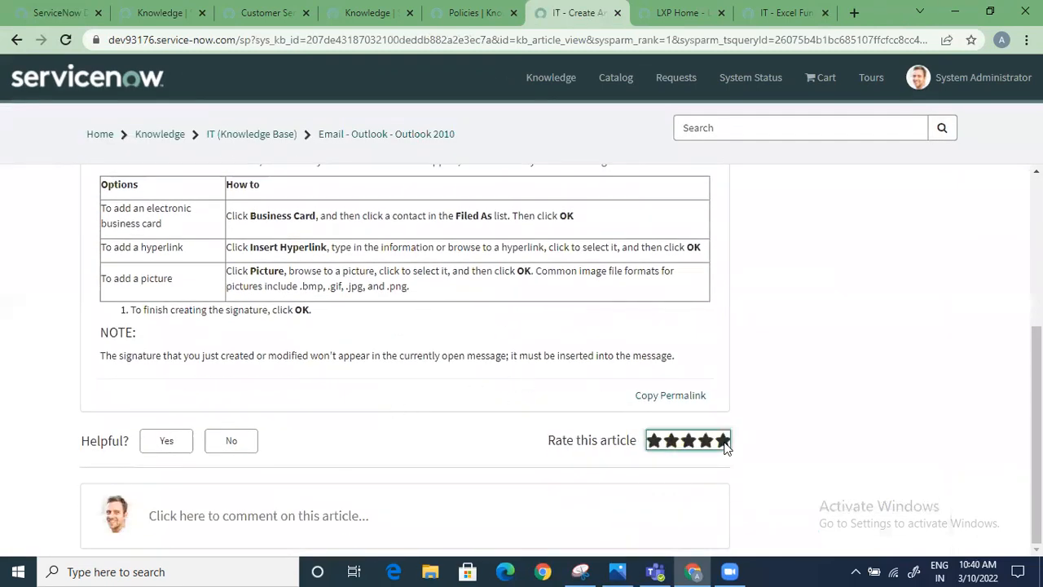
click(166, 440)
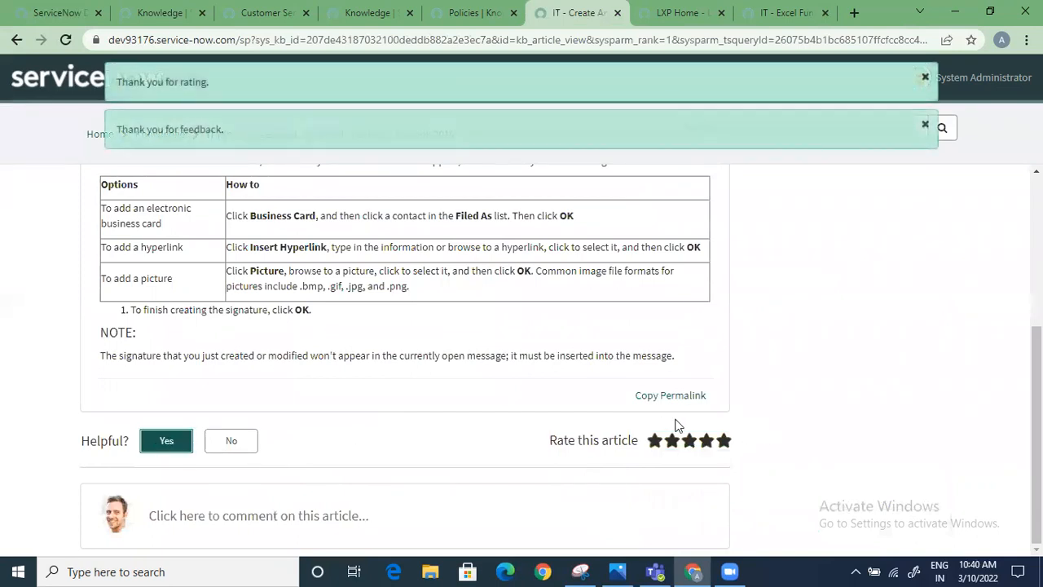
scroll(508, 448, up, 1)
scroll(507, 448, up, 5)
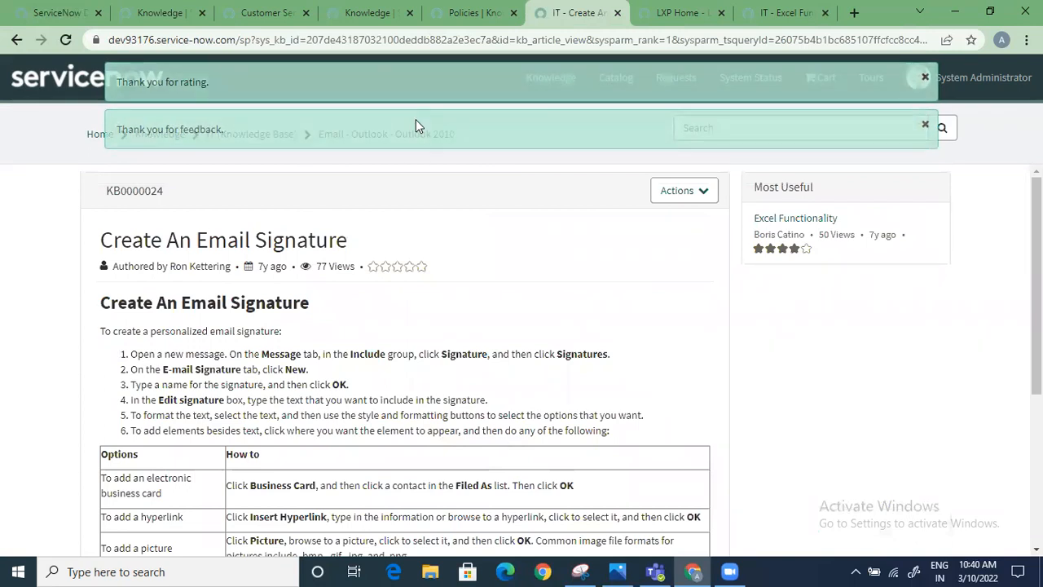
Return to the email issue search results and expand the Category, Author, Last modified and View Count filters to examine their options
click(471, 16)
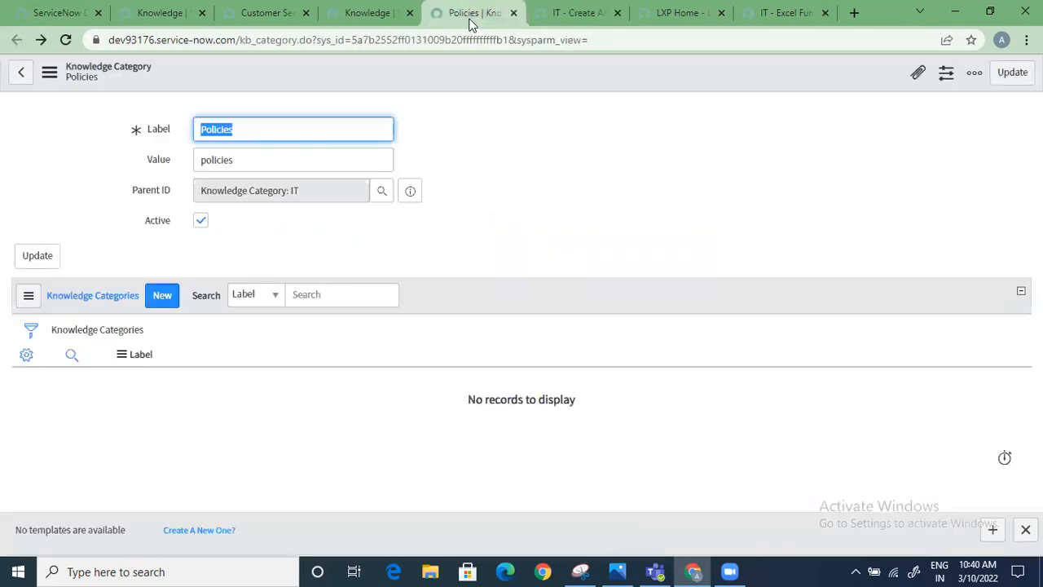
click(575, 13)
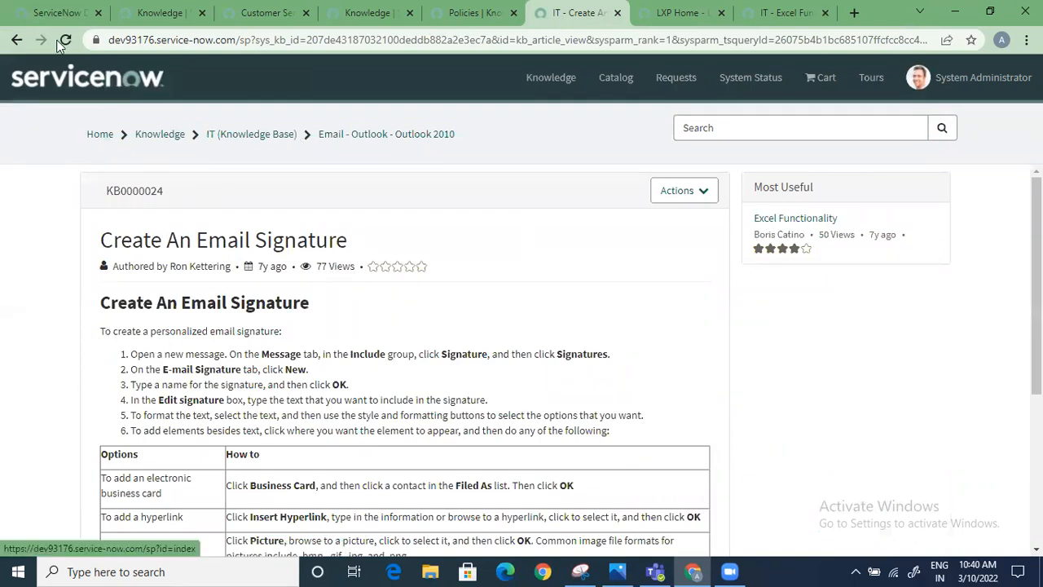
click(17, 40)
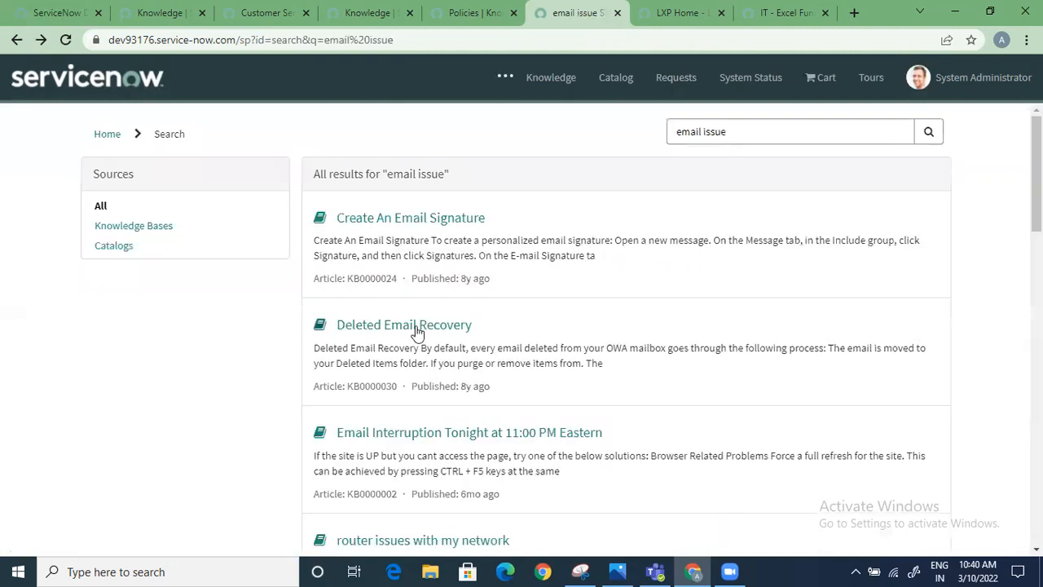
click(157, 358)
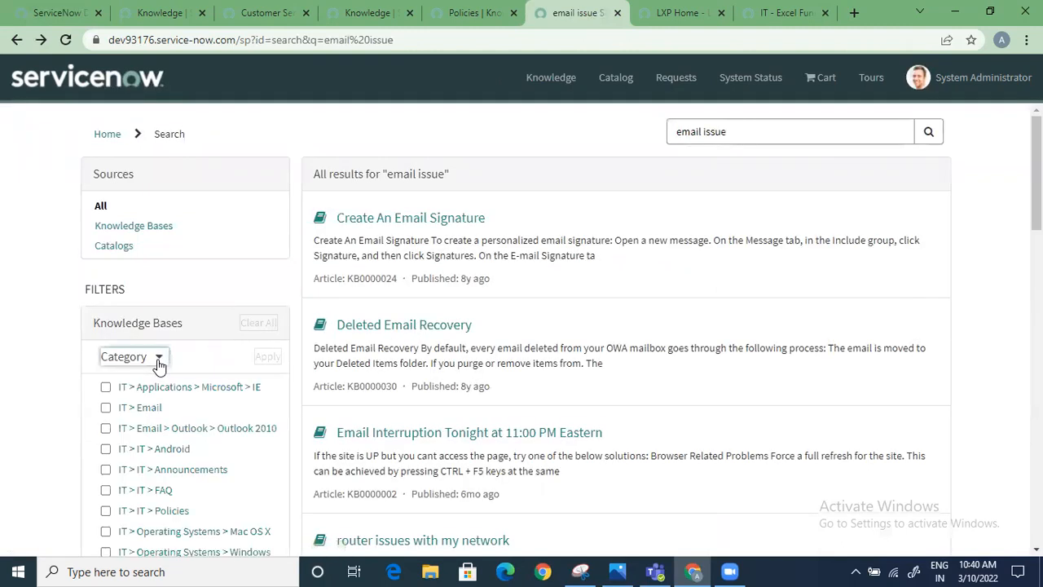
scroll(130, 415, down, 4)
click(154, 281)
click(175, 419)
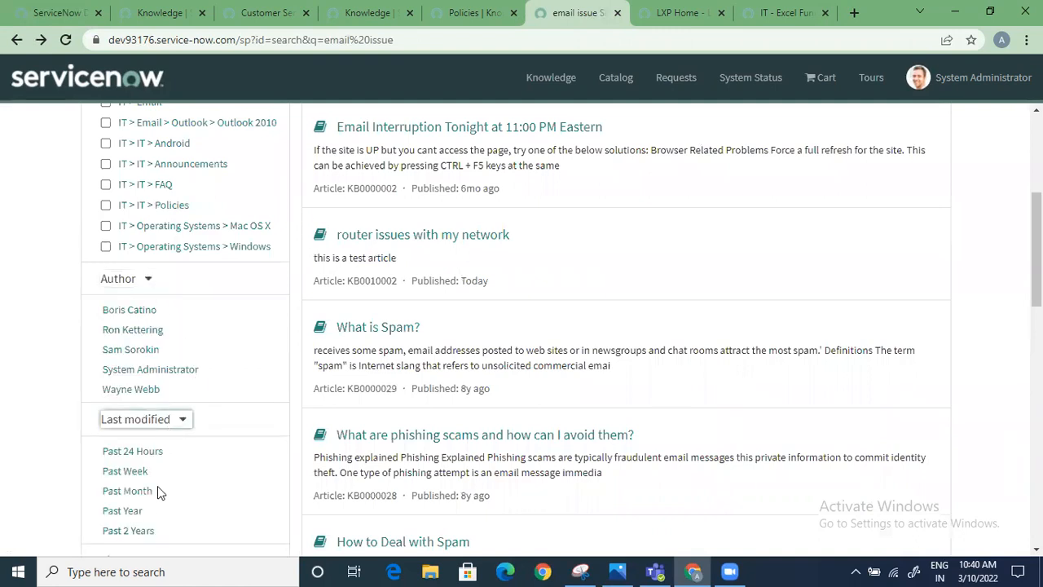
scroll(155, 489, down, 4)
click(170, 259)
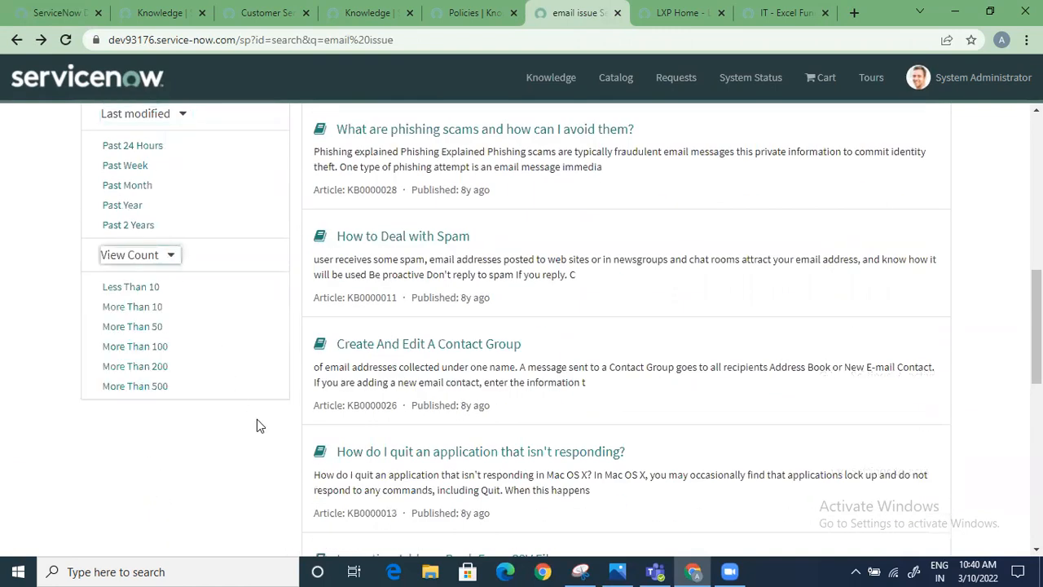
scroll(257, 419, up, 8)
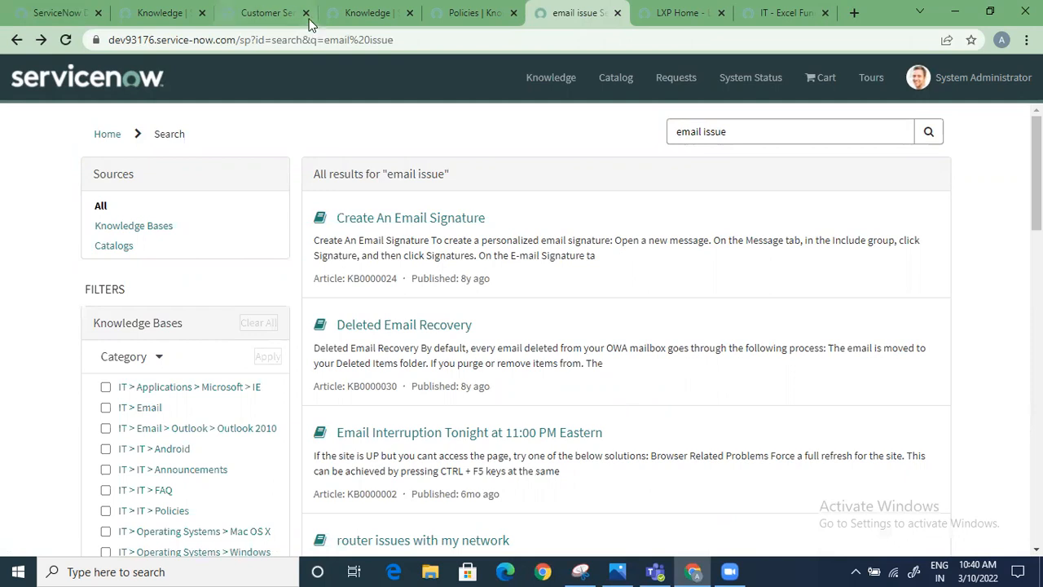
Open the service portal's Catalog page and review its requests and popular items
click(155, 12)
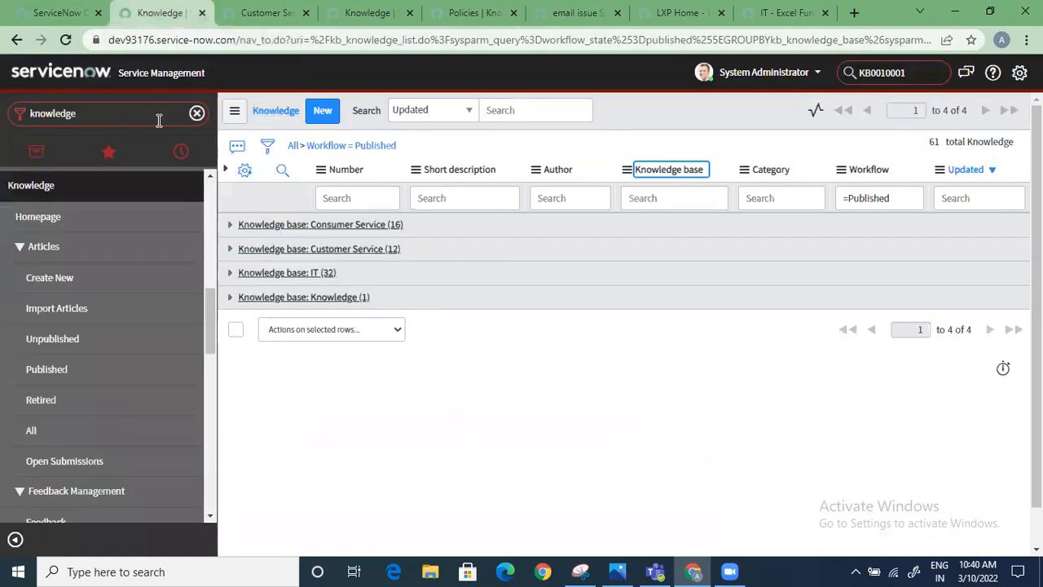
click(567, 12)
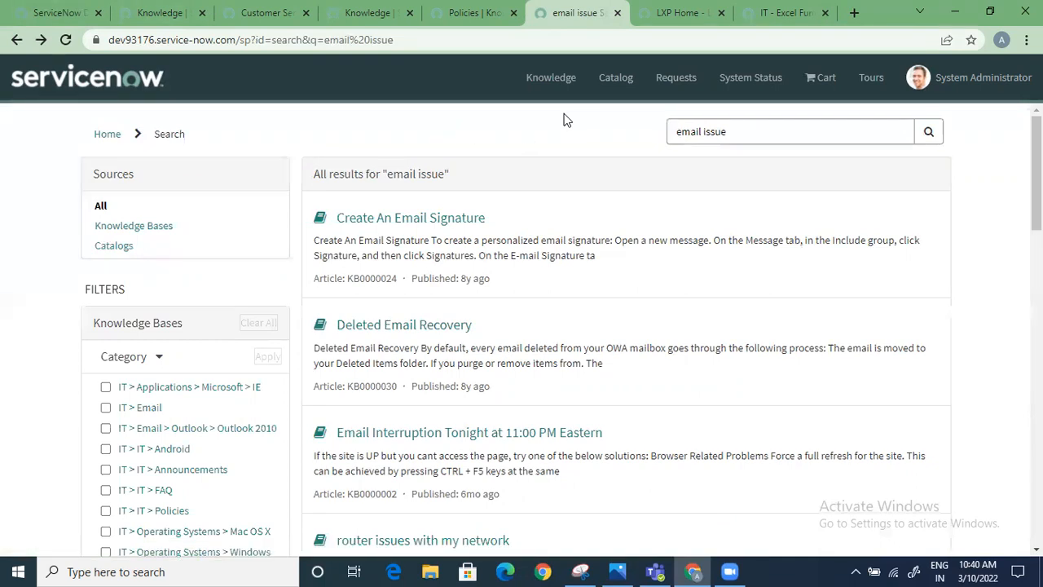
click(615, 76)
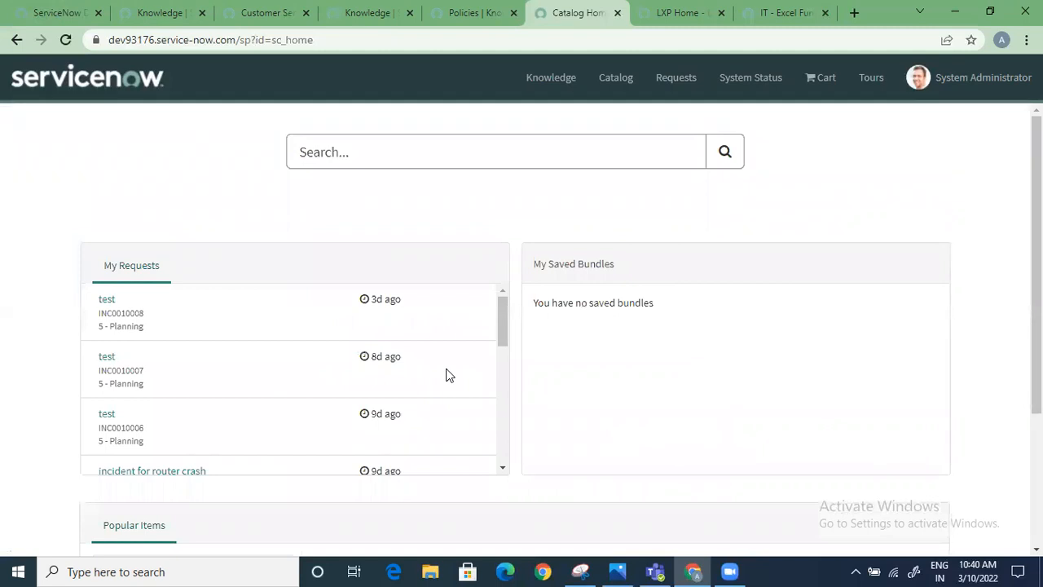
scroll(421, 423, down, 5)
scroll(591, 472, down, 3)
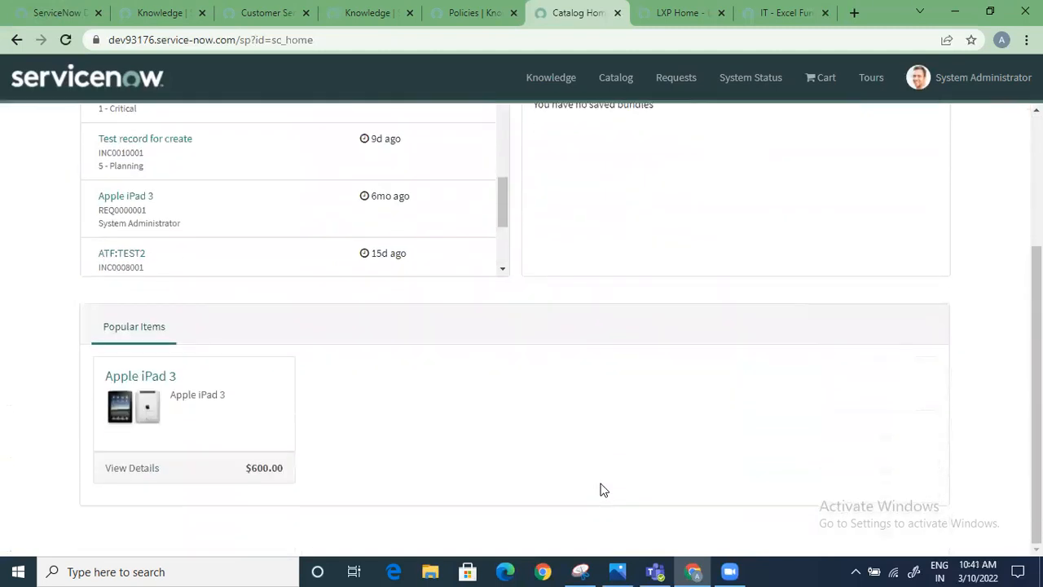
scroll(598, 489, up, 3)
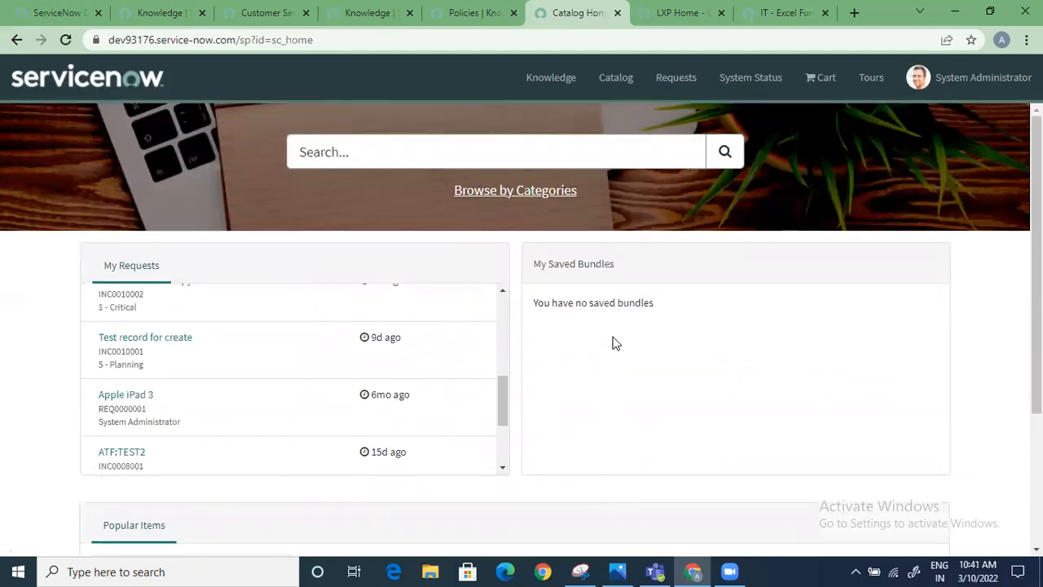
Switch to the browser tab with the knowledge list and open the knowledge Open Submissions list
click(364, 10)
click(275, 14)
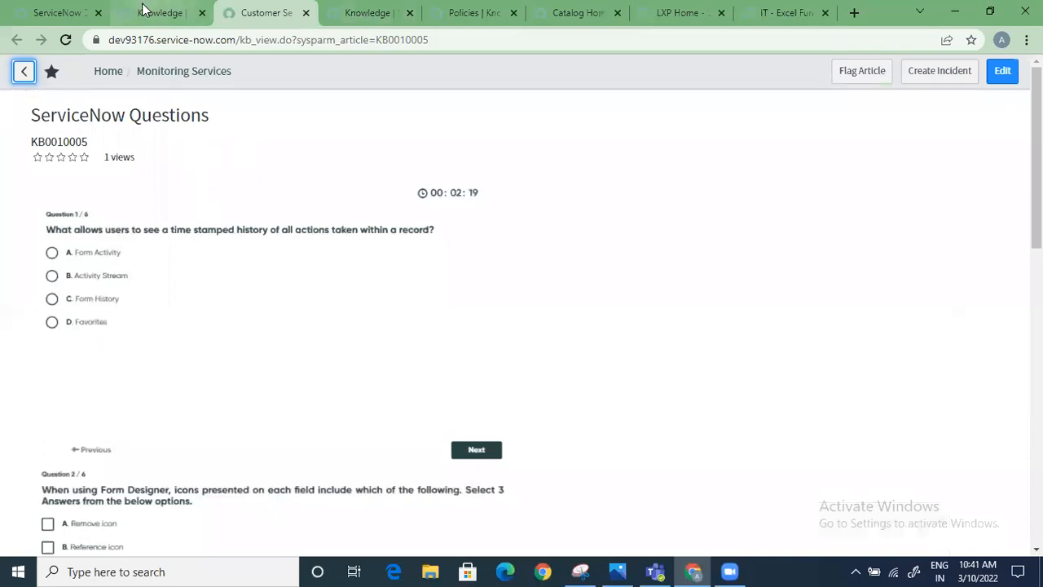
click(143, 10)
scroll(102, 429, down, 3)
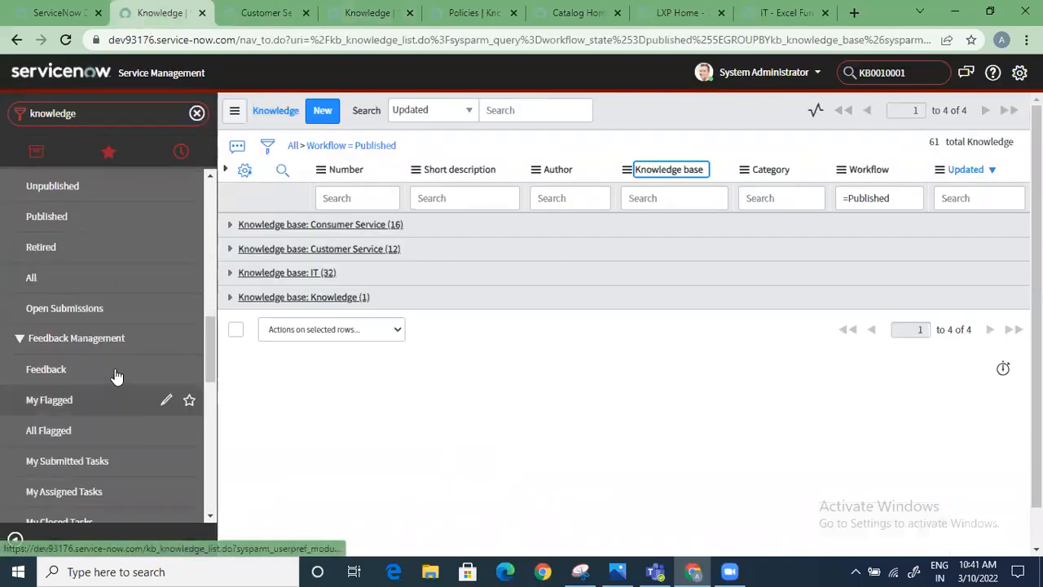
click(127, 309)
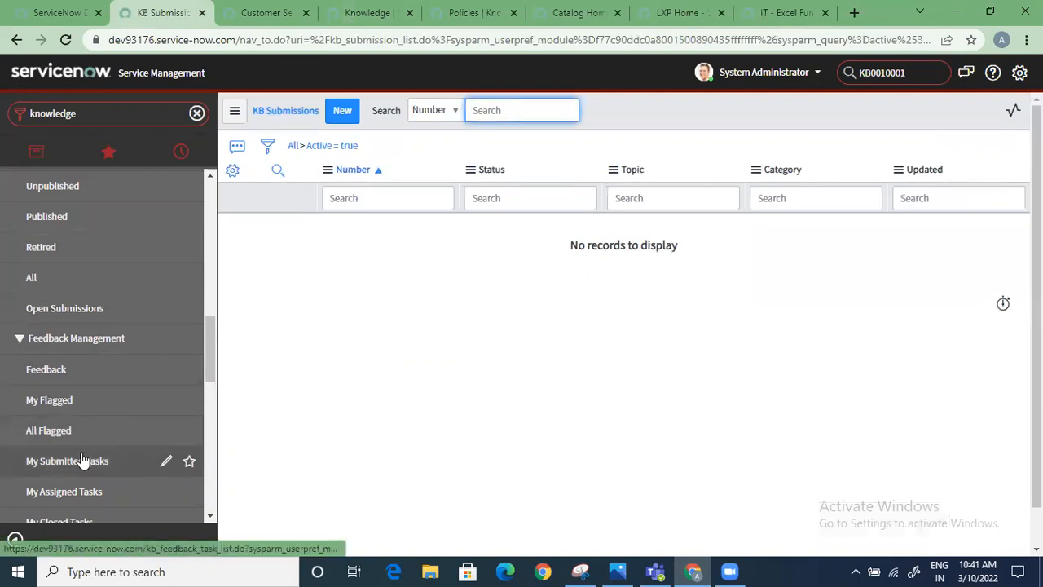
Open the Knowledge Feedback list and clear its filter to review all feedback records
scroll(81, 460, down, 1)
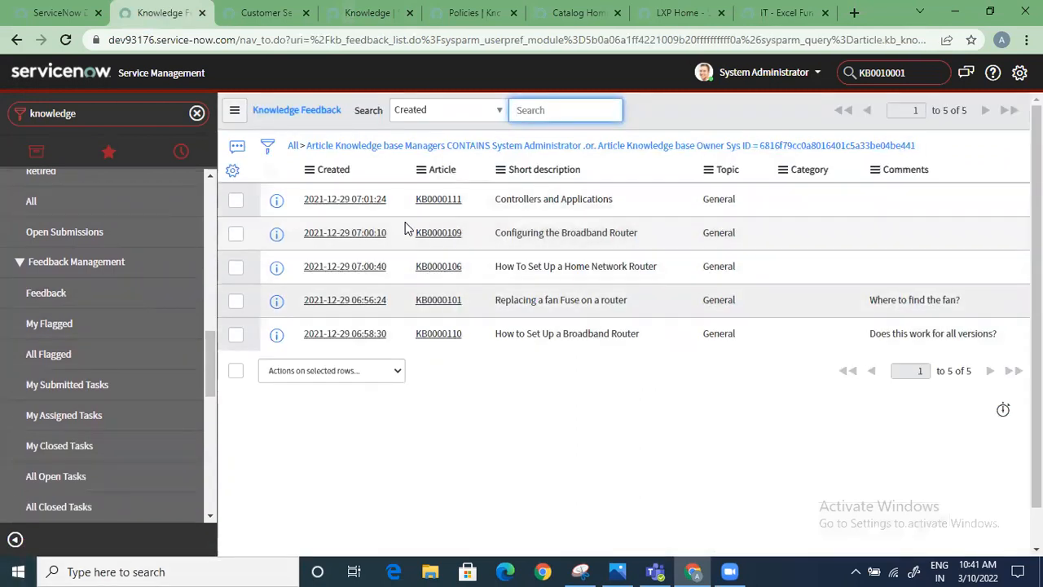
click(293, 145)
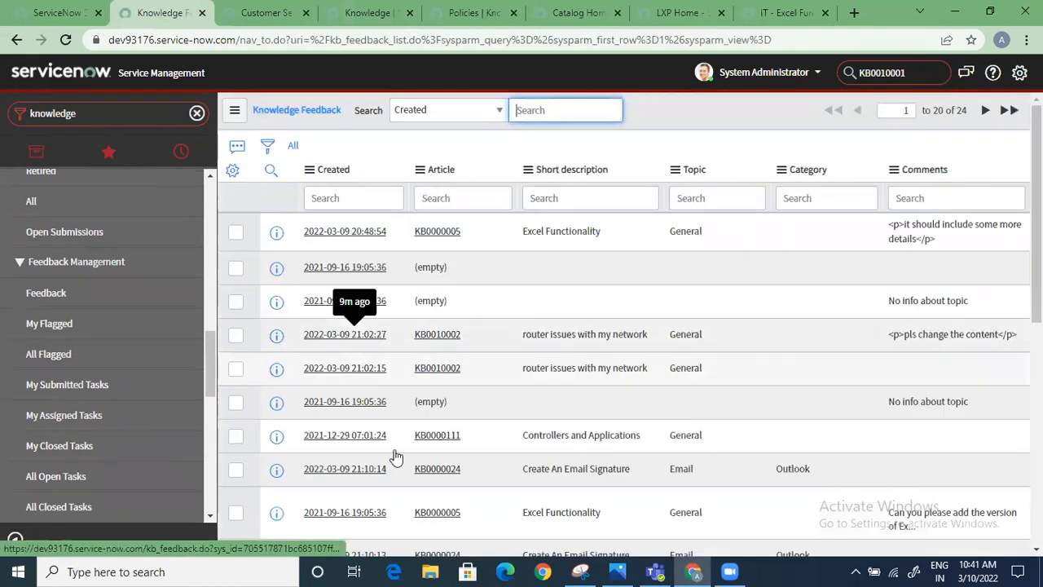
scroll(390, 515, down, 2)
scroll(430, 522, up, 2)
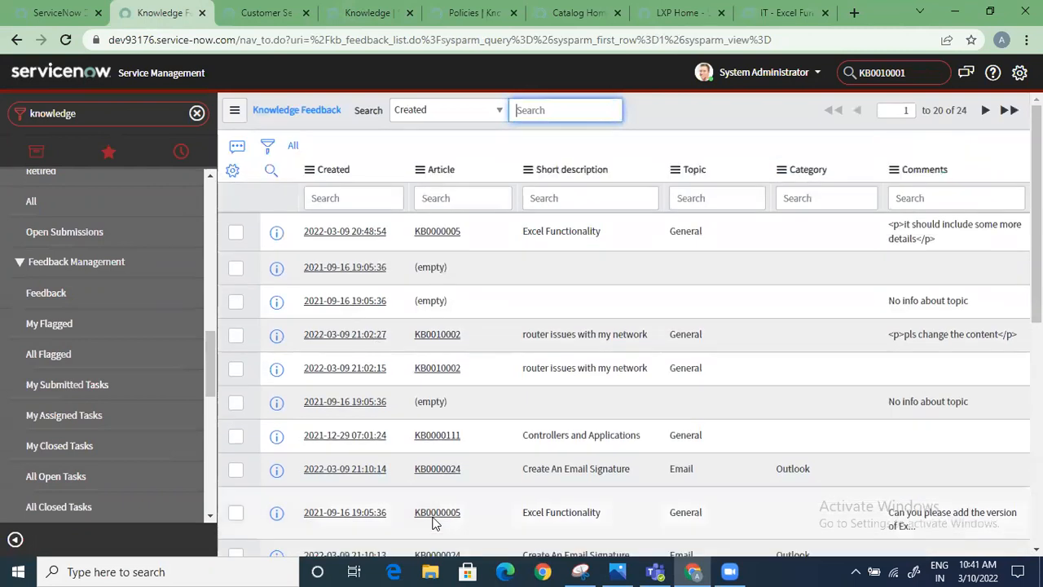
Filter out the feedback records with empty comments and review the remaining comments
right_click(934, 257)
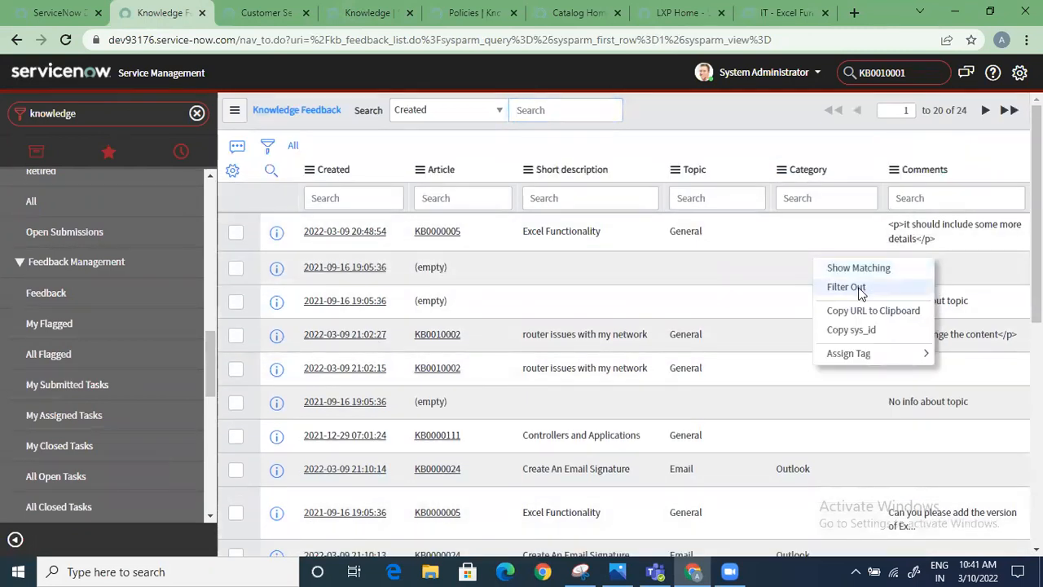
click(500, 380)
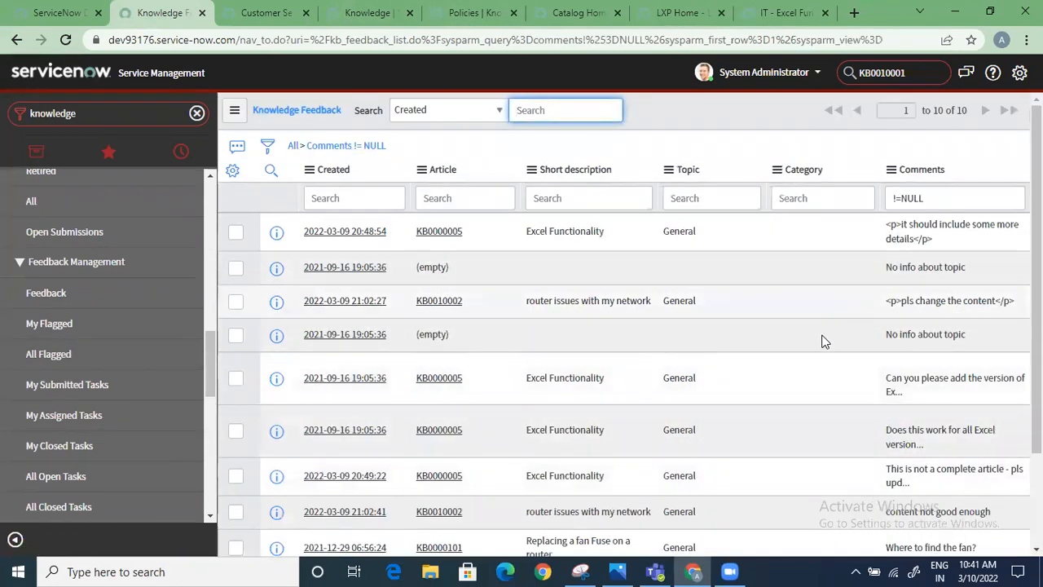
scroll(814, 358, down, 3)
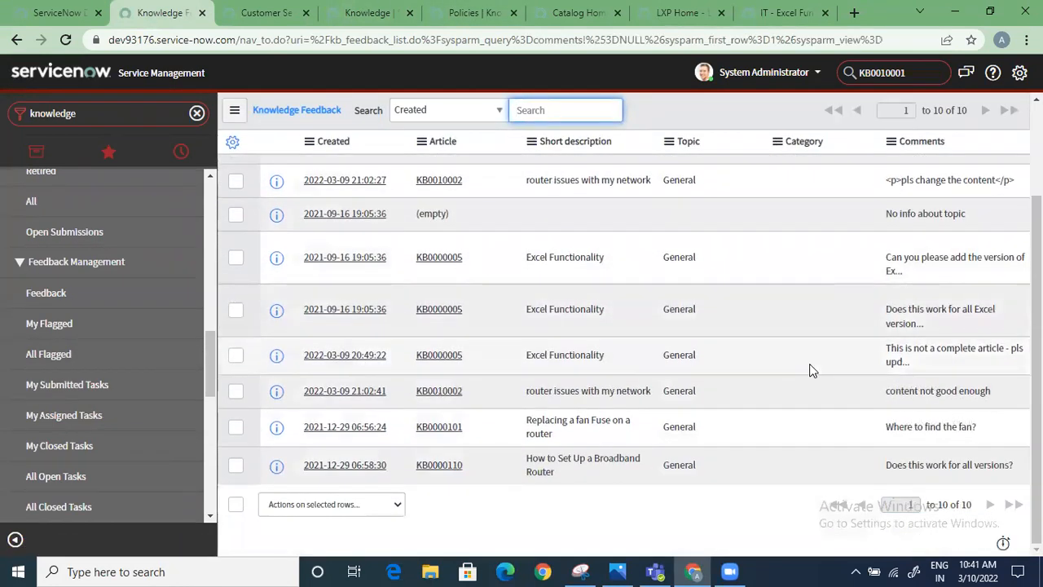
scroll(811, 370, up, 3)
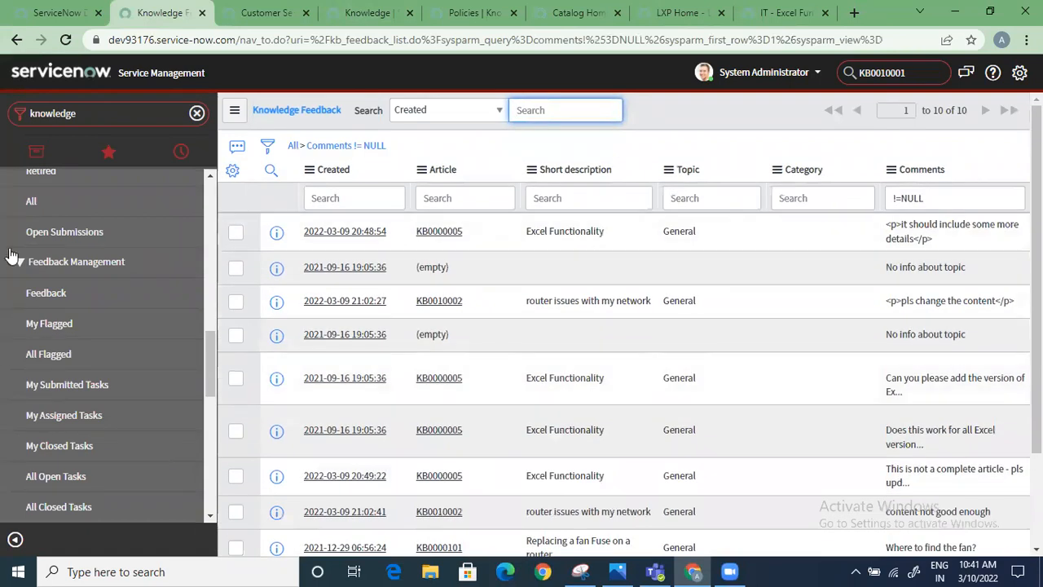
Review all flagged articles, followed by the submitted, assigned, closed and open knowledge feedback task lists
click(74, 327)
click(70, 355)
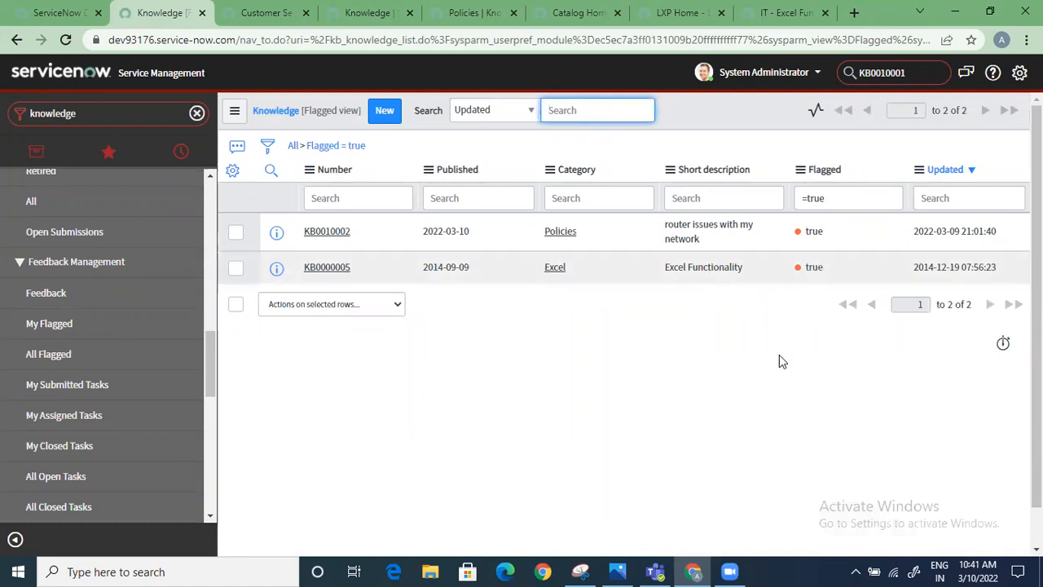
click(99, 391)
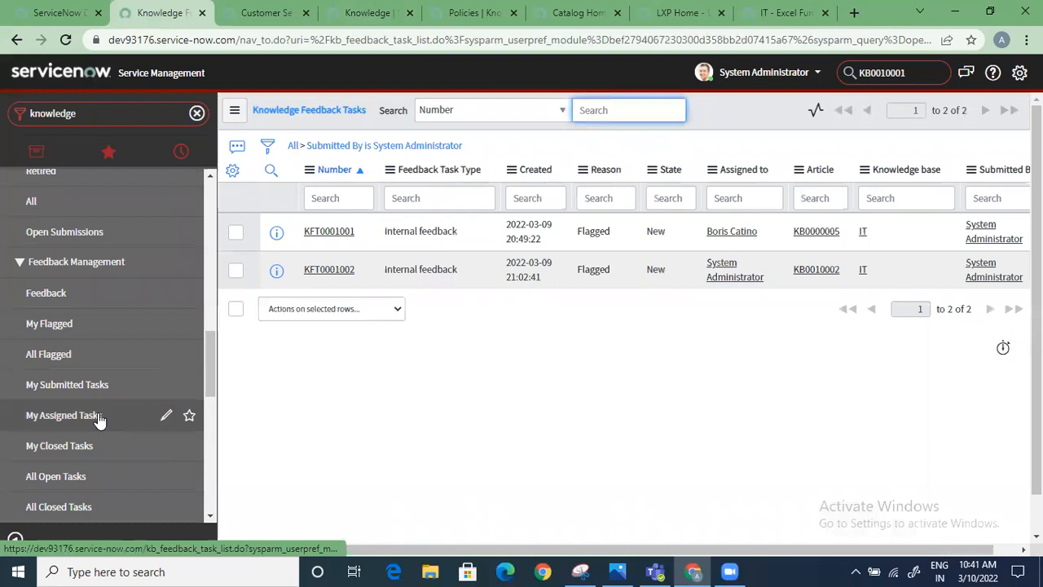
click(98, 416)
scroll(103, 407, down, 2)
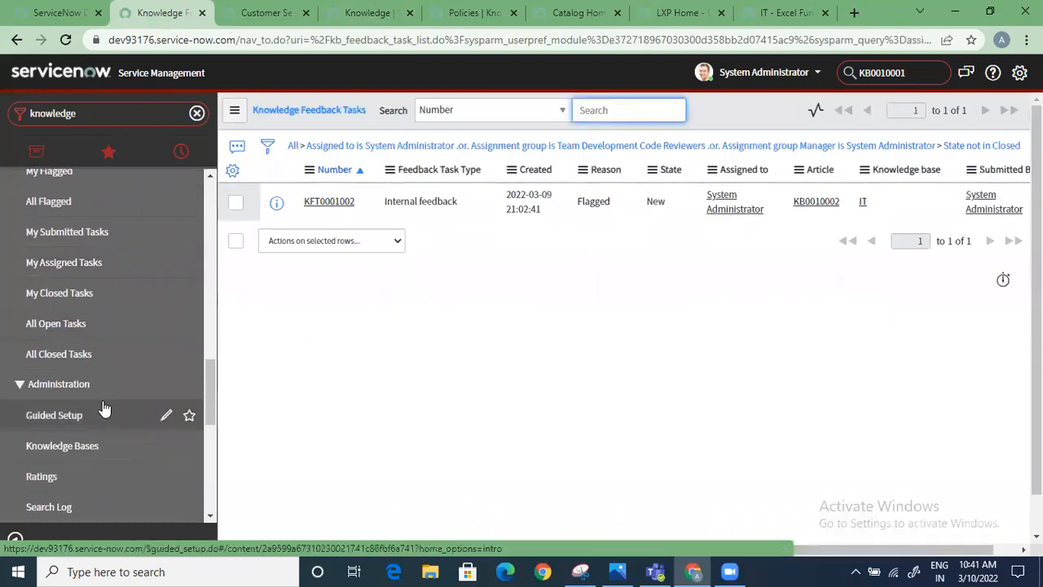
click(102, 297)
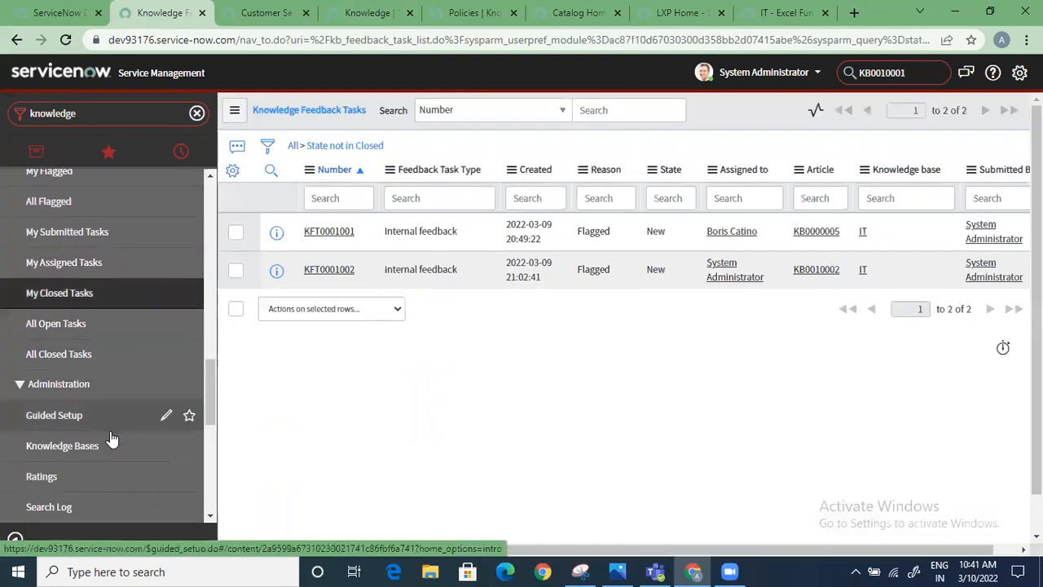
Open the Knowledge Bases administration list and start a new knowledge base record
scroll(112, 440, down, 3)
click(103, 216)
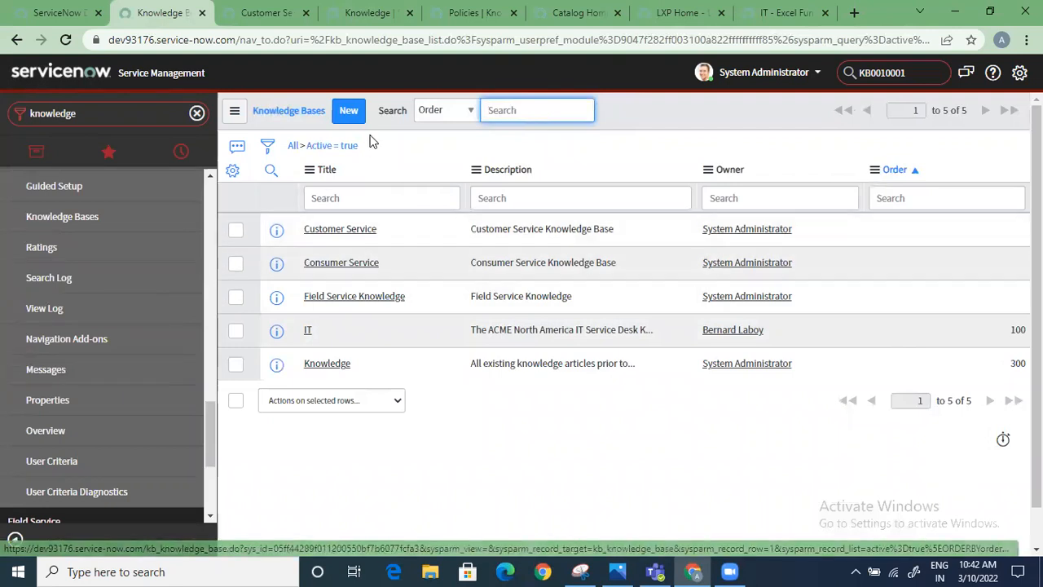
click(346, 112)
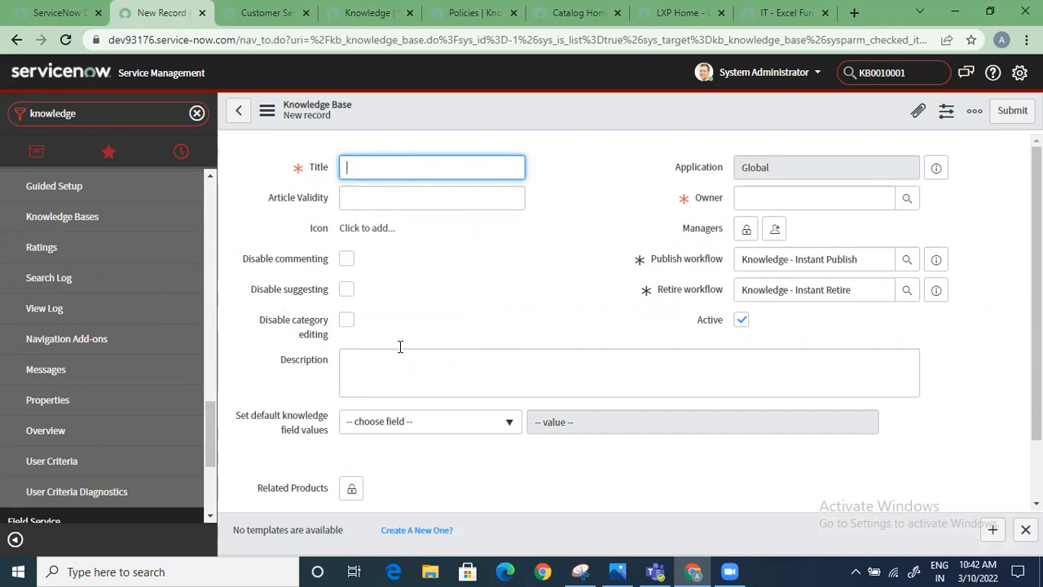
Open the knowledge Ratings list under Administration and filter it to feedback records with a rating of 5
scroll(426, 360, down, 1)
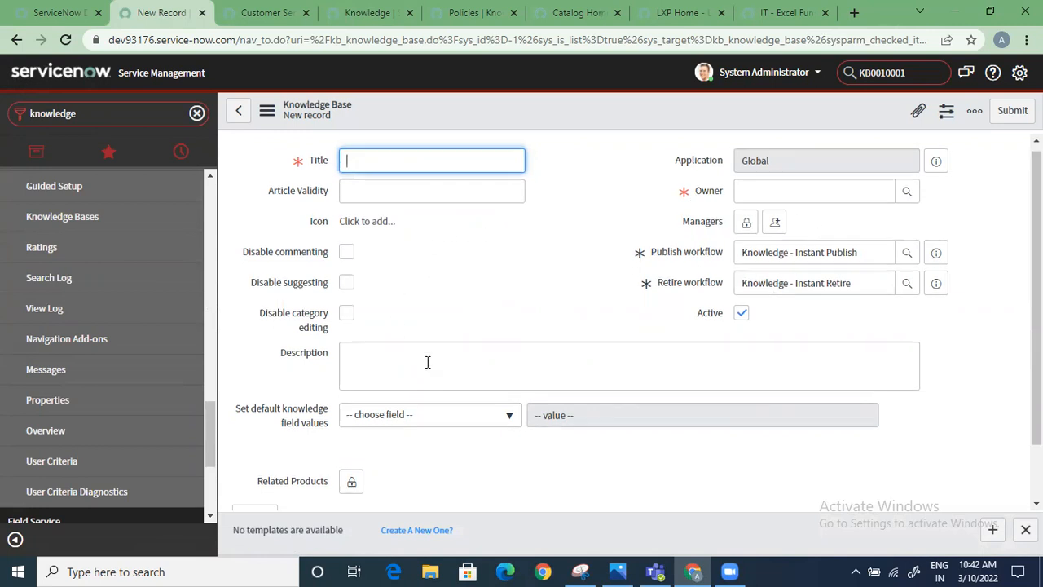
scroll(426, 366, up, 1)
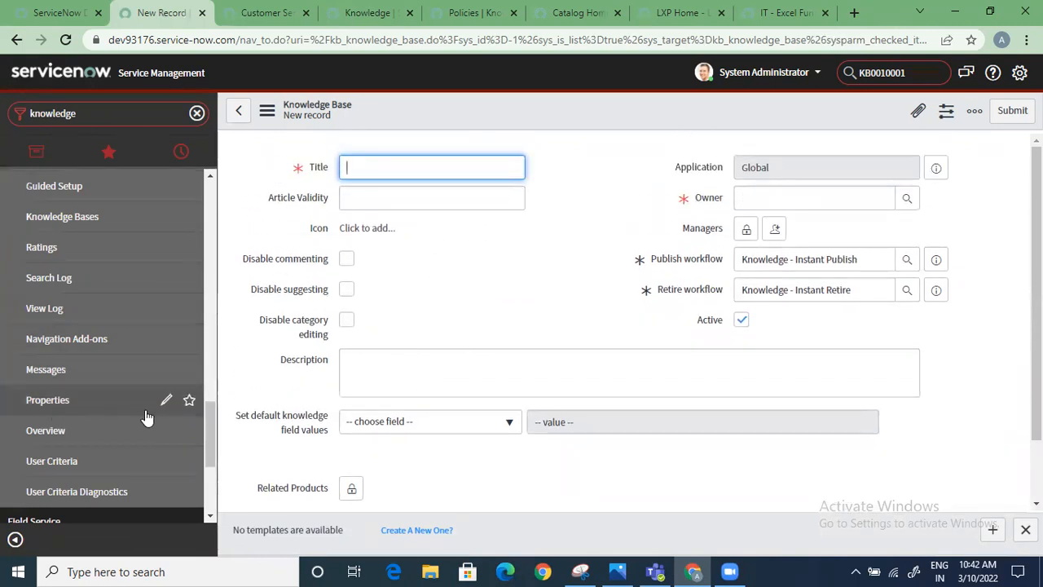
scroll(150, 411, down, 3)
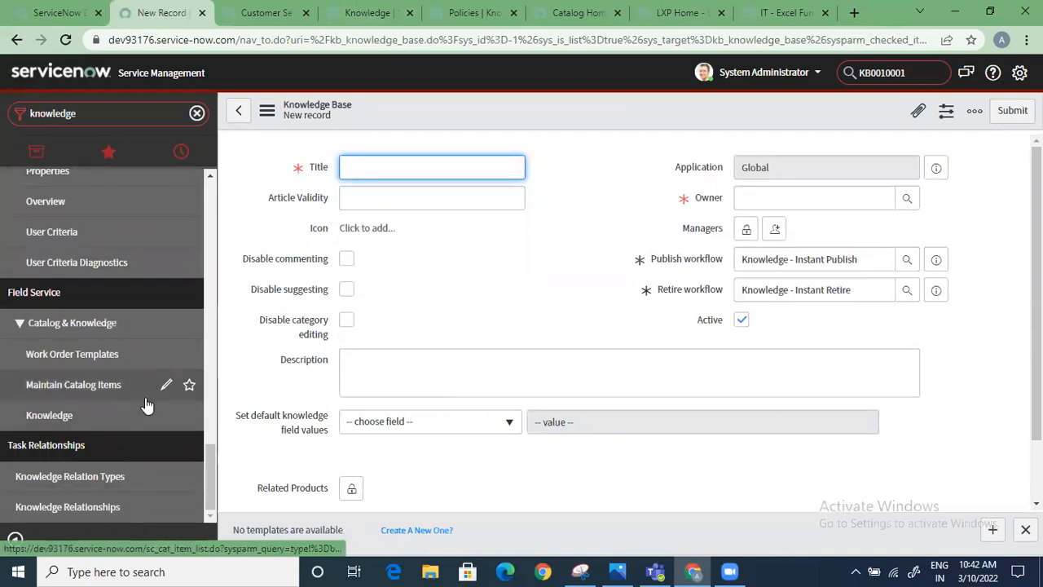
scroll(146, 407, up, 6)
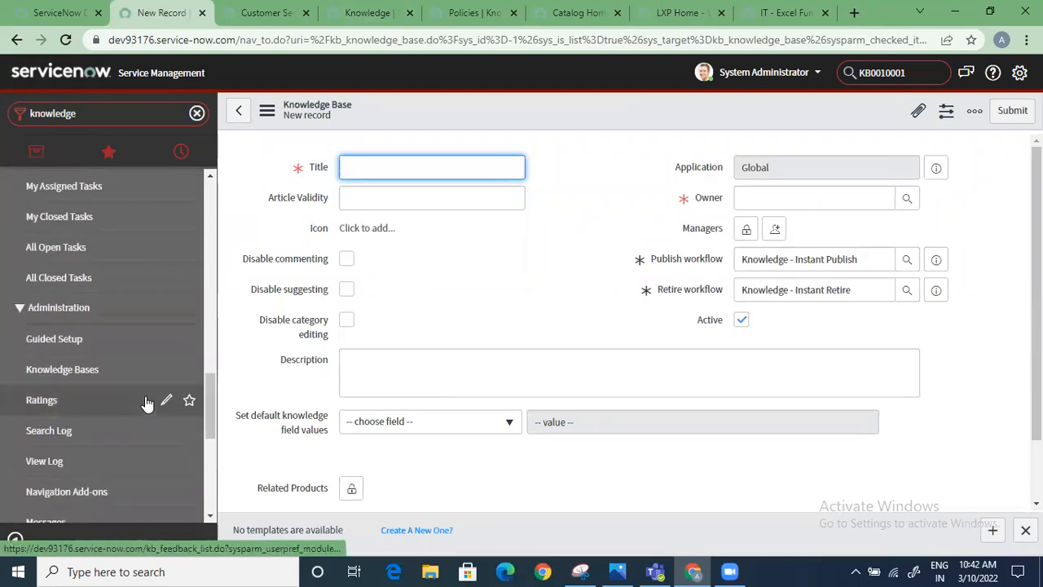
scroll(145, 399, down, 1)
click(142, 401)
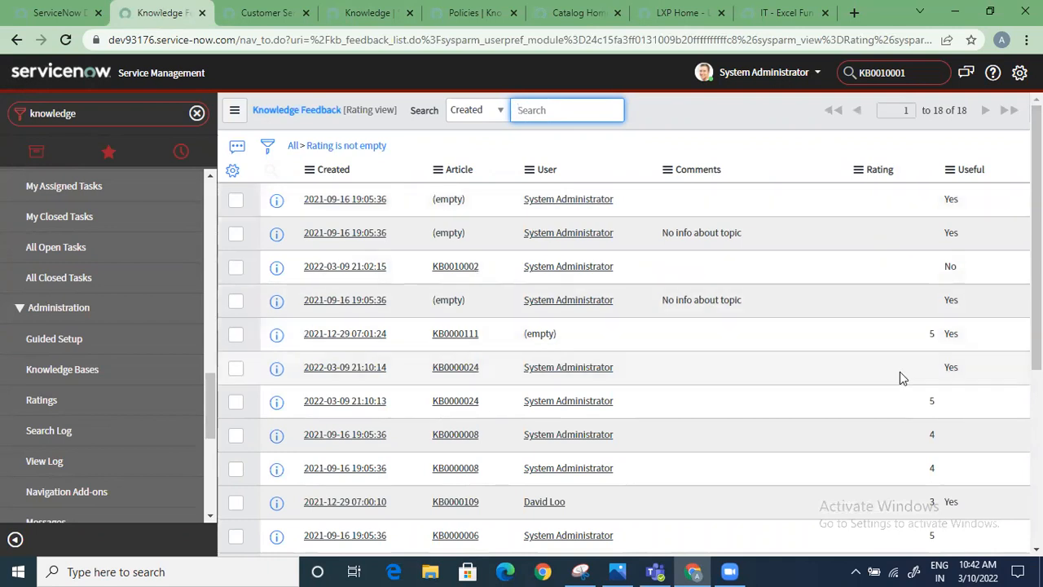
right_click(934, 334)
click(847, 343)
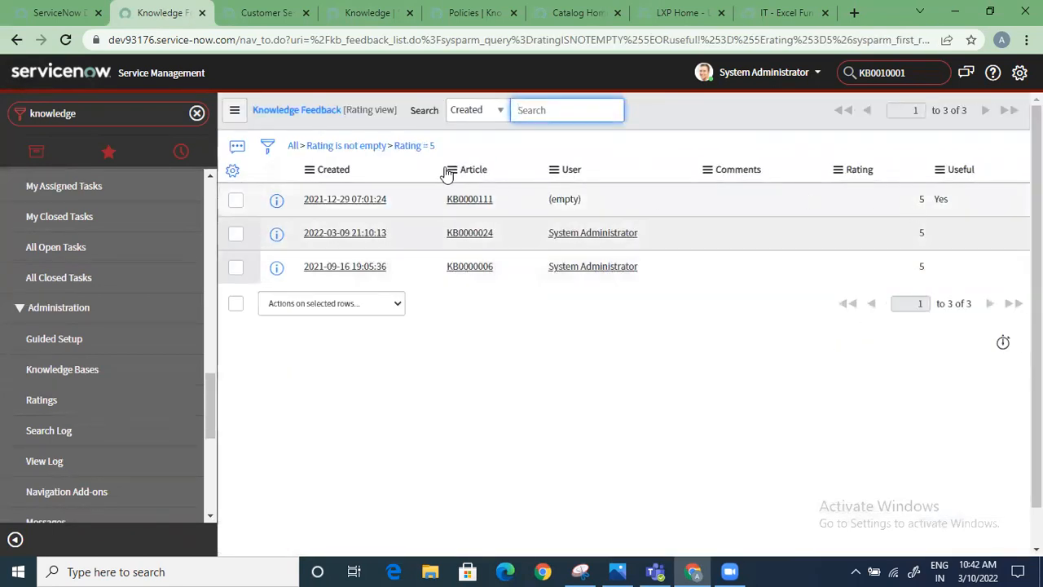
Clear the list's filter and show only the feedback records whose Useful value is No
click(294, 148)
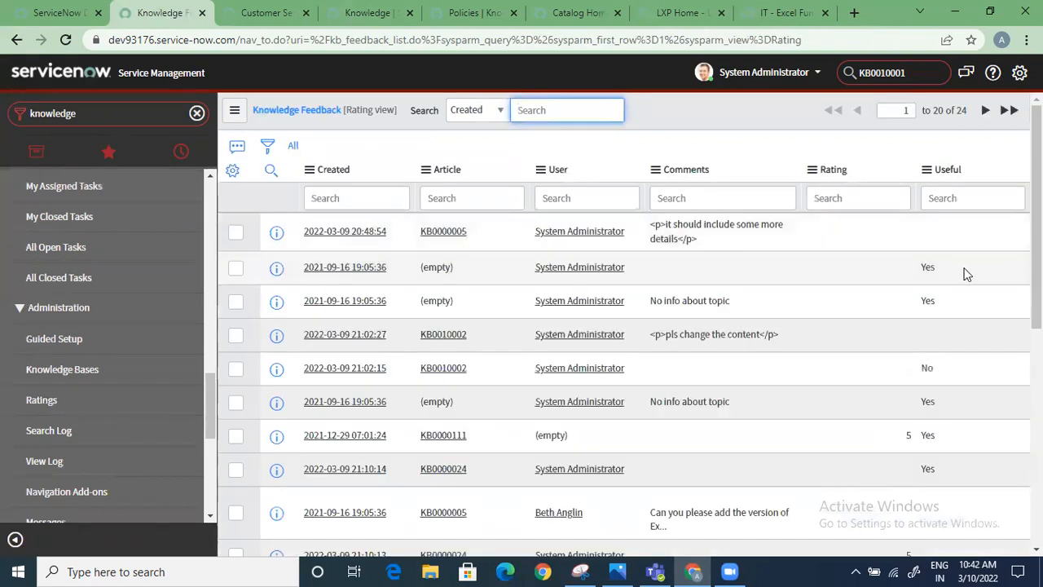
right_click(933, 365)
click(903, 377)
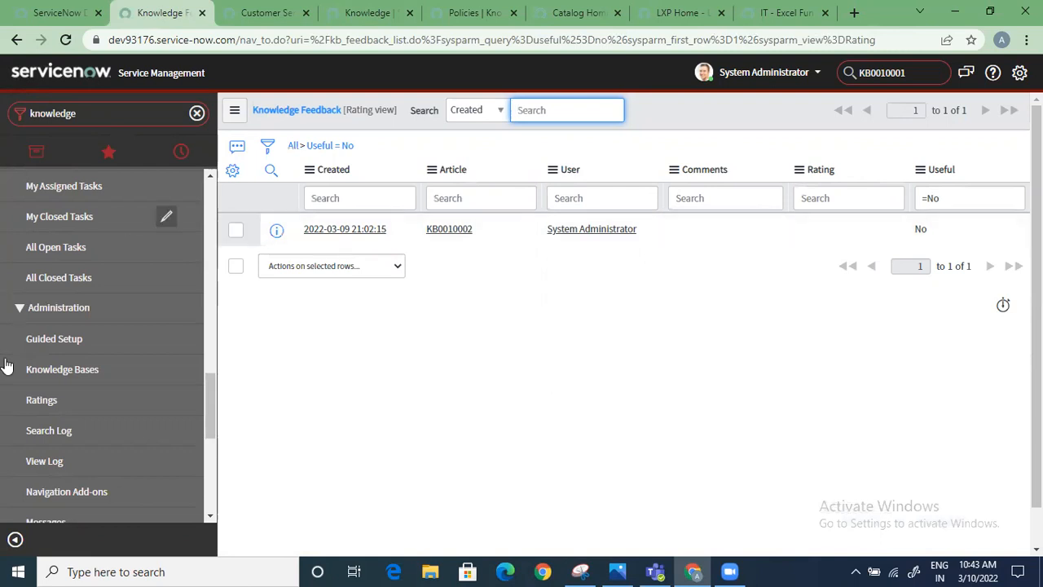
Browse the knowledge modules and open the Knowledge homepage listed under Service Desk
scroll(114, 463, down, 2)
scroll(114, 463, down, 1)
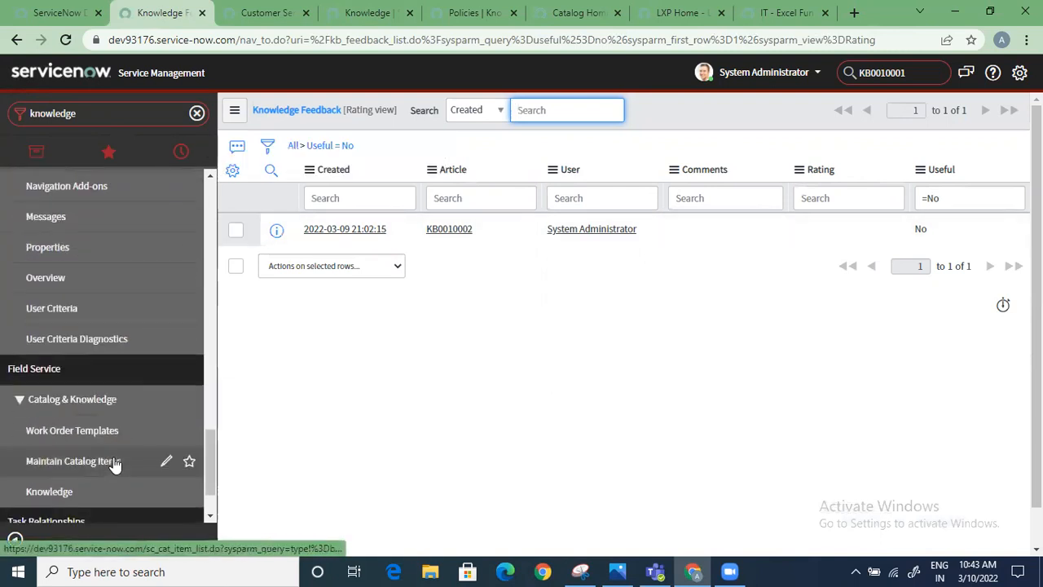
scroll(117, 461, up, 5)
scroll(118, 460, up, 5)
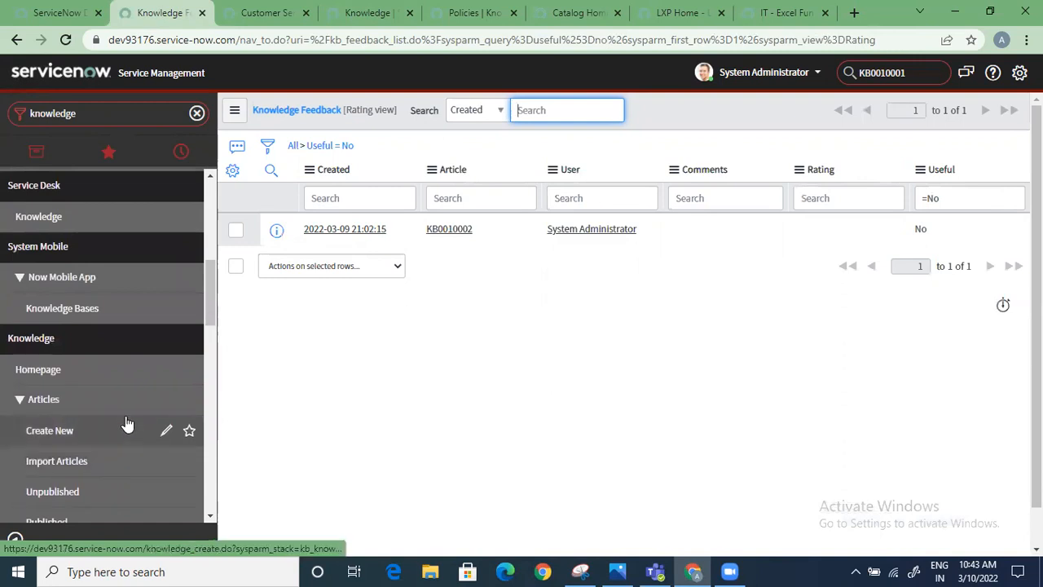
scroll(122, 462, down, 1)
scroll(122, 399, down, 3)
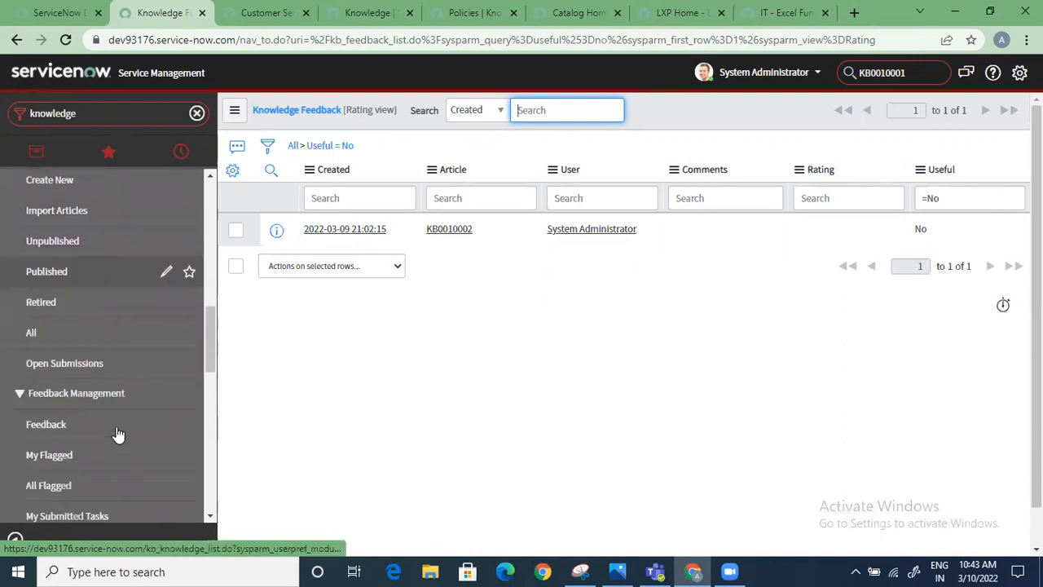
scroll(118, 436, up, 3)
scroll(119, 436, up, 3)
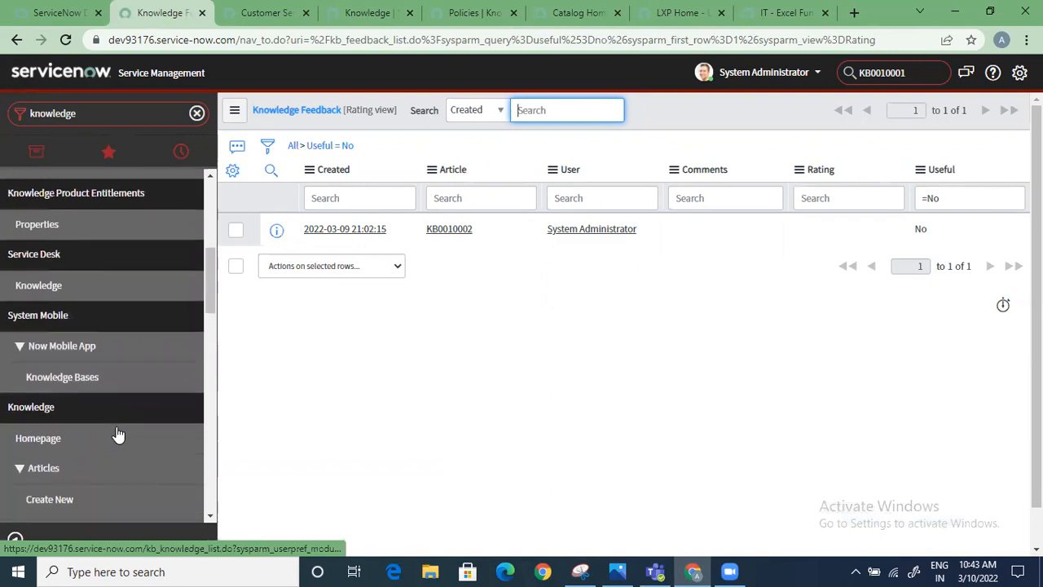
scroll(118, 436, up, 2)
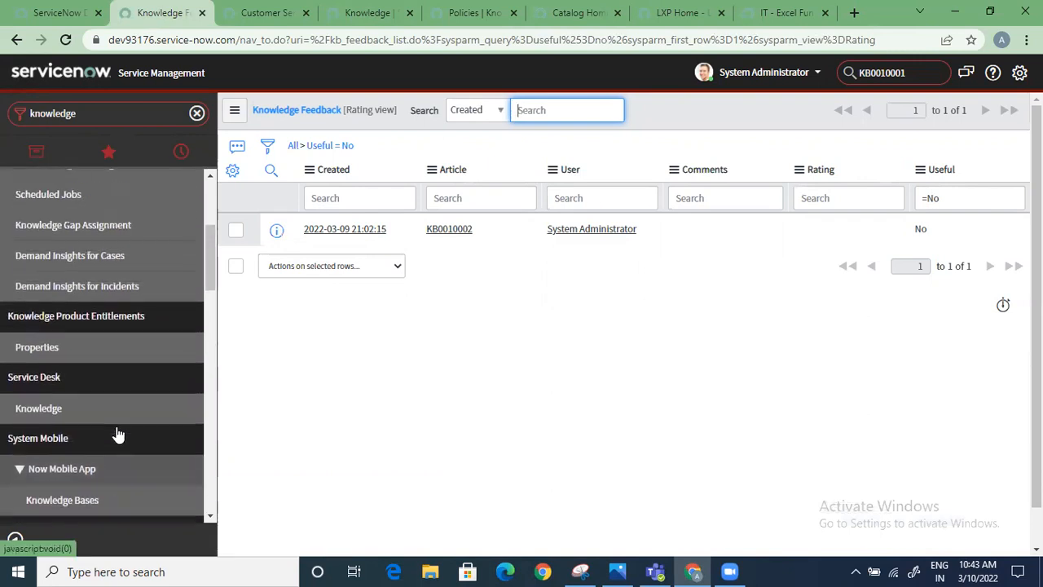
scroll(118, 436, down, 1)
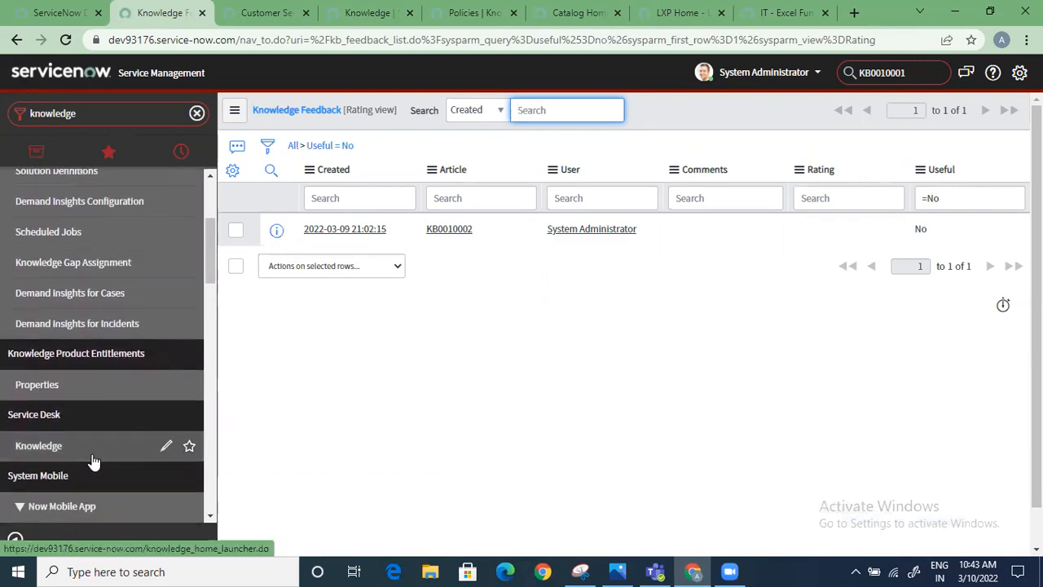
click(94, 448)
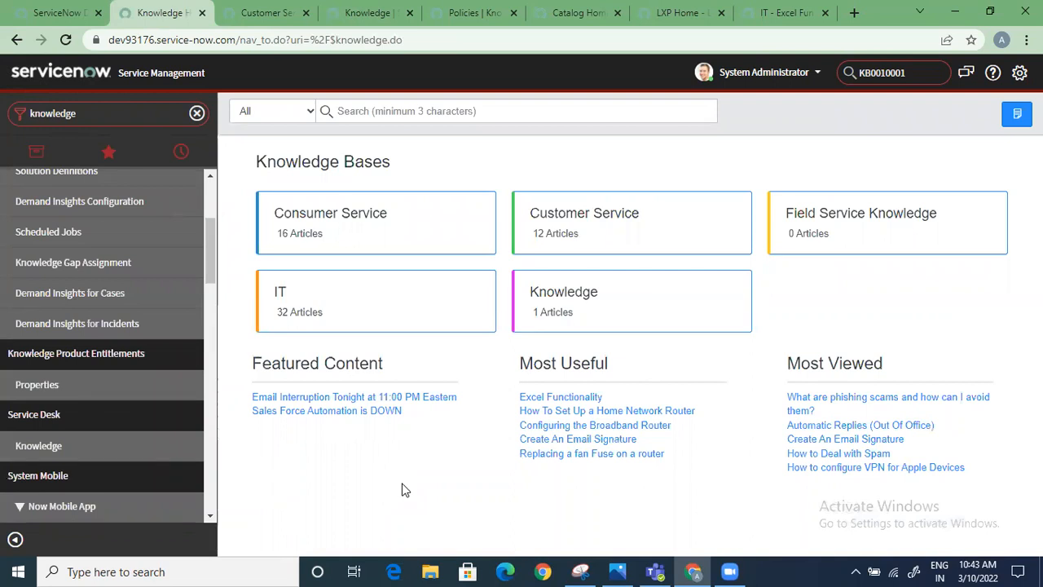
Open the self-service My Knowledge Articles list and start a new article record from it
scroll(159, 387, up, 3)
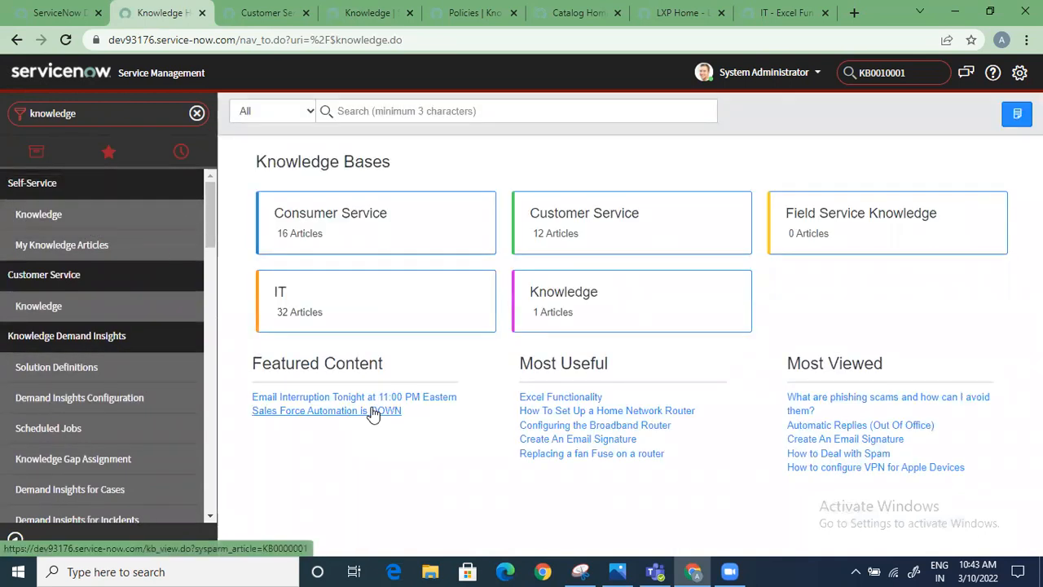
click(96, 246)
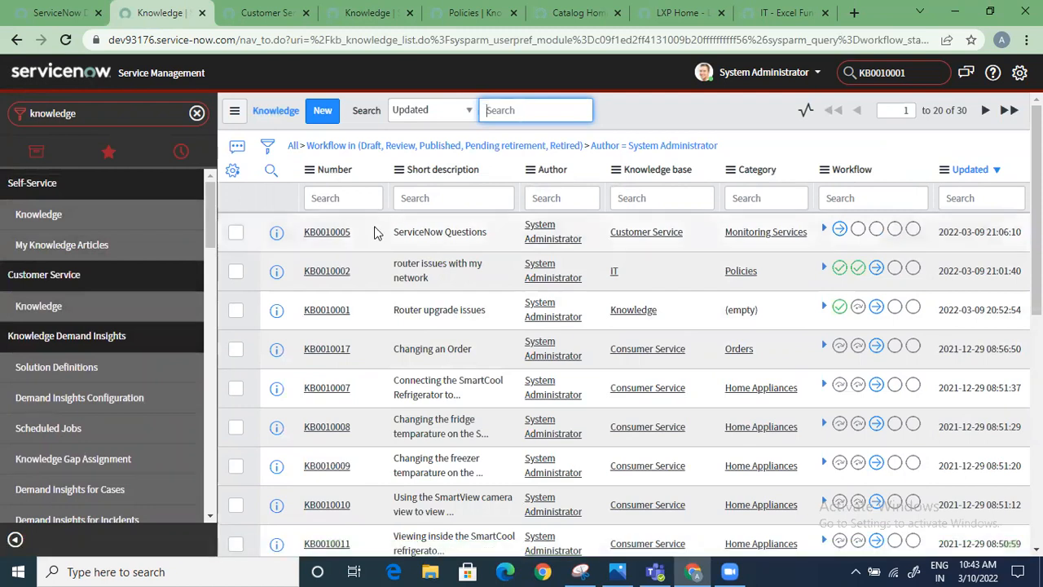
click(321, 111)
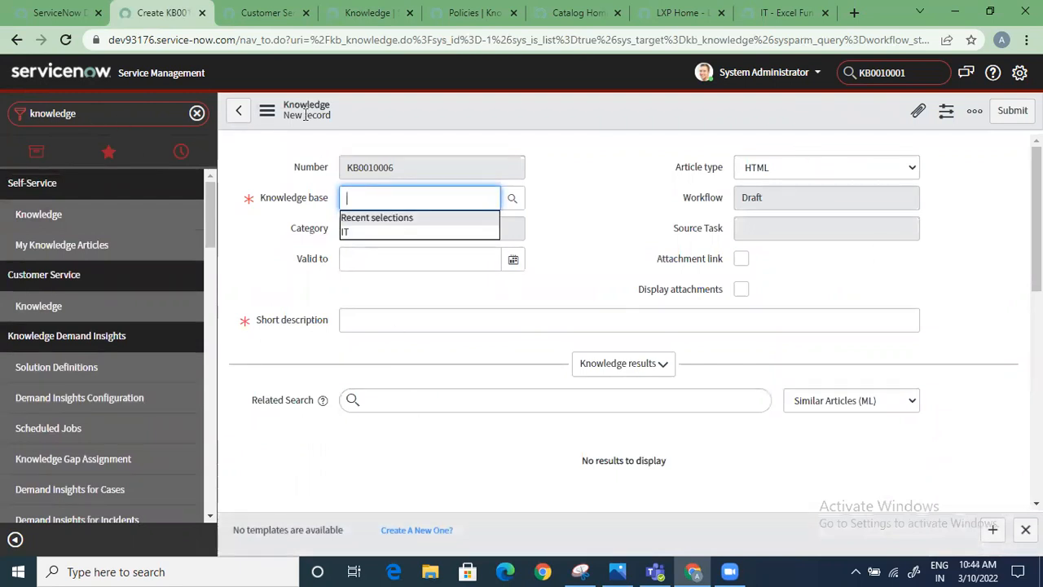
Examine the new article form's additional actions, collapse its knowledge results section, and review the article body and remaining fields
click(267, 110)
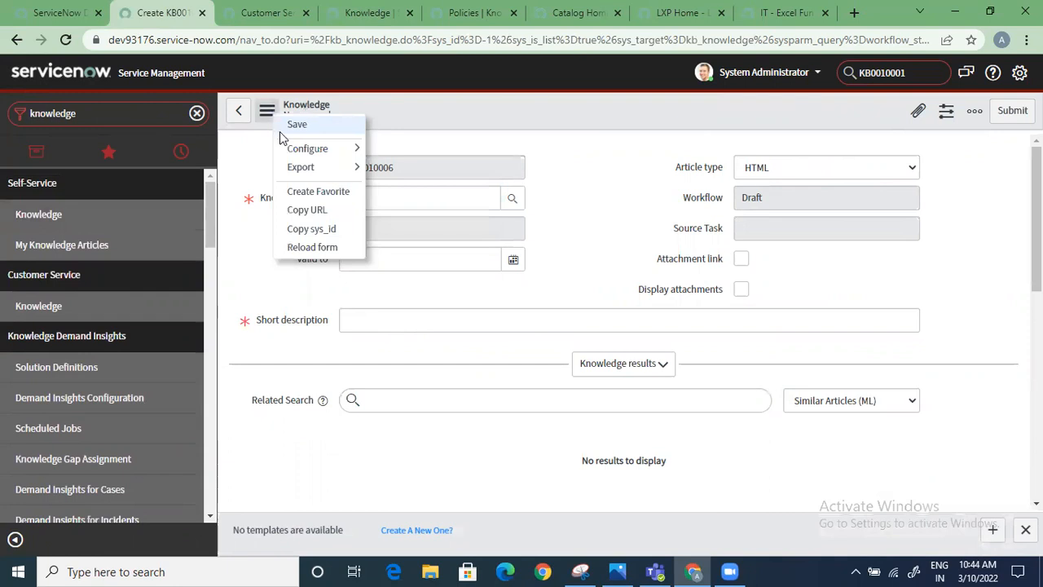
mouse_move(347, 158)
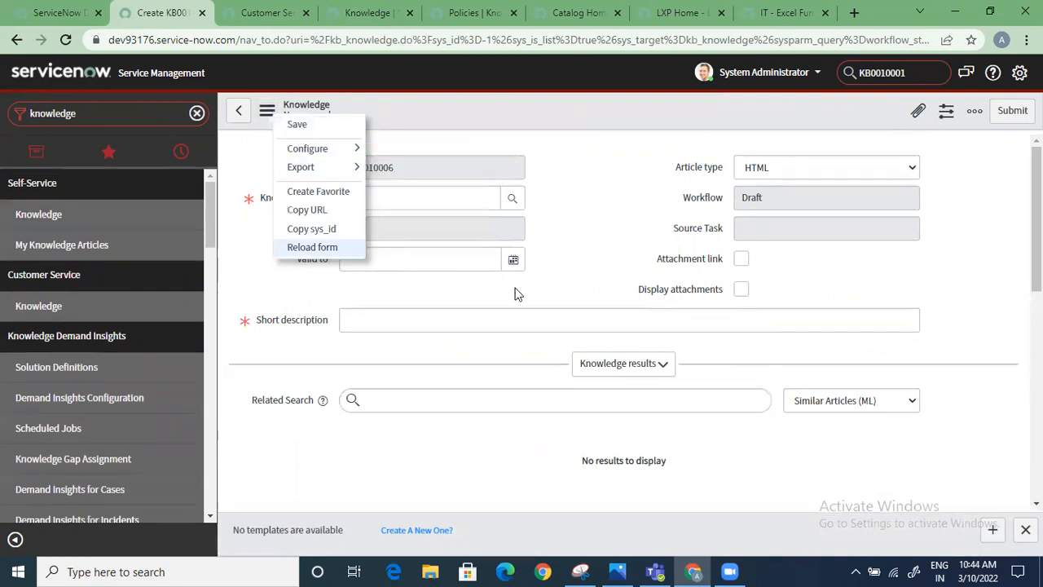
click(529, 380)
click(640, 363)
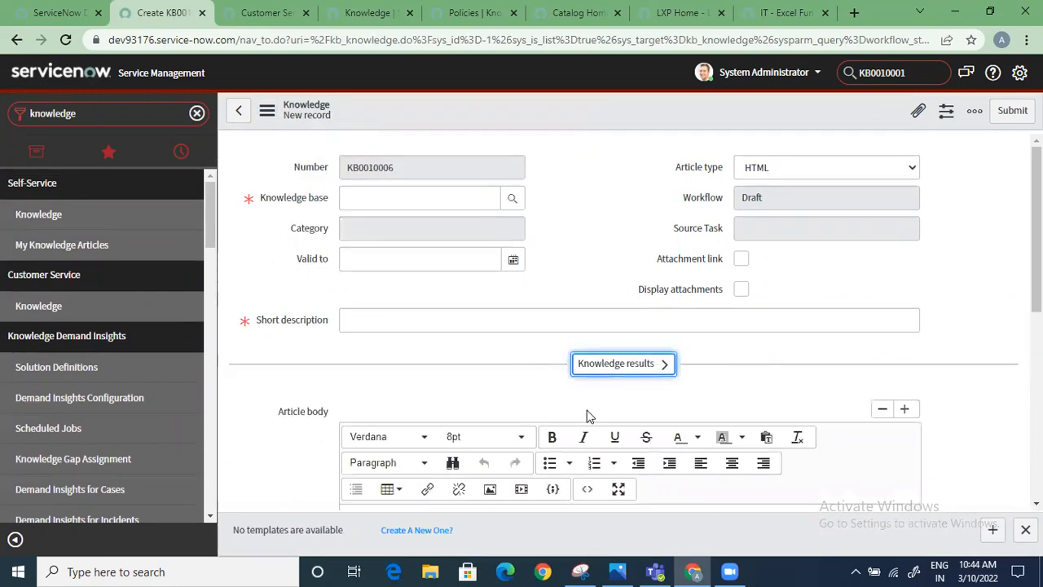
scroll(733, 391, down, 3)
scroll(815, 396, down, 3)
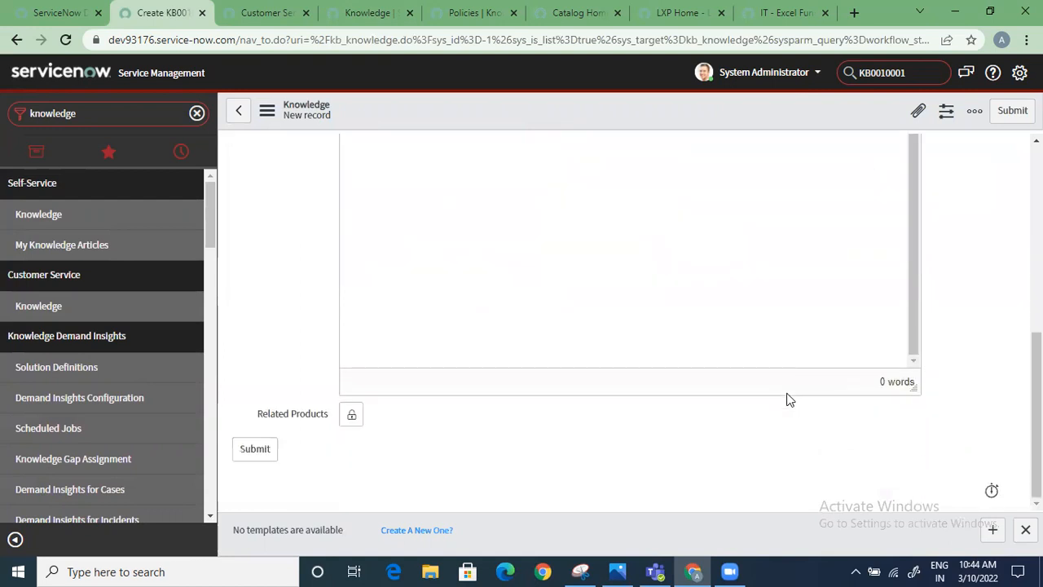
scroll(803, 346, up, 10)
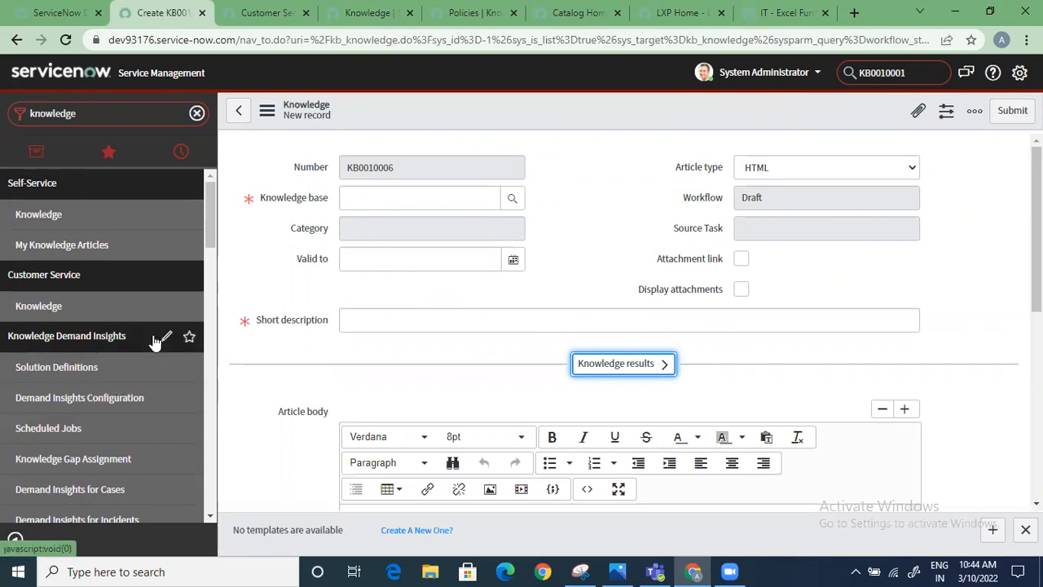
Visit the Import Articles module, followed by opening a blank article form through Create New under Articles
scroll(139, 403, down, 6)
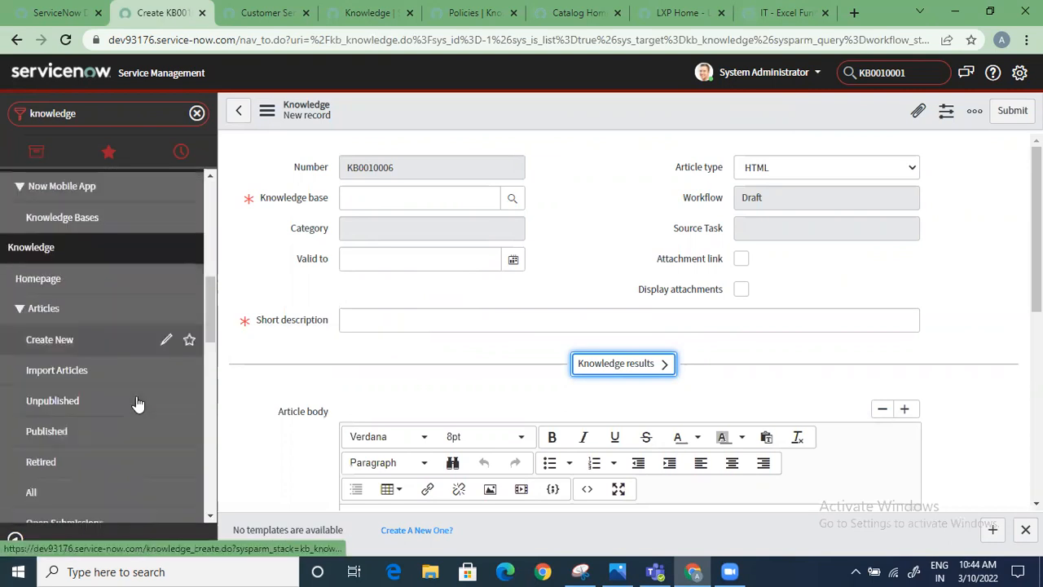
scroll(138, 403, down, 2)
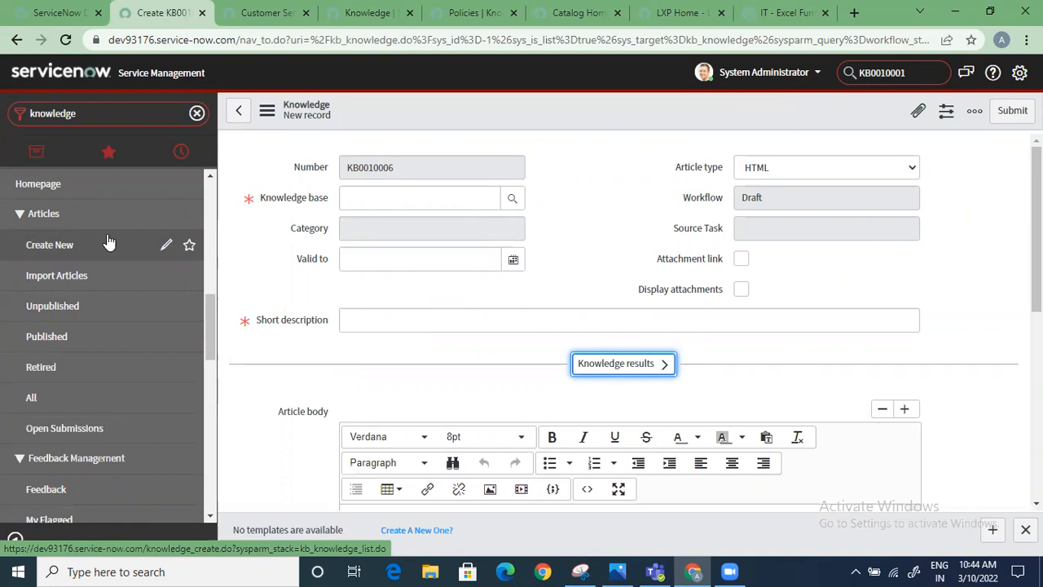
click(99, 275)
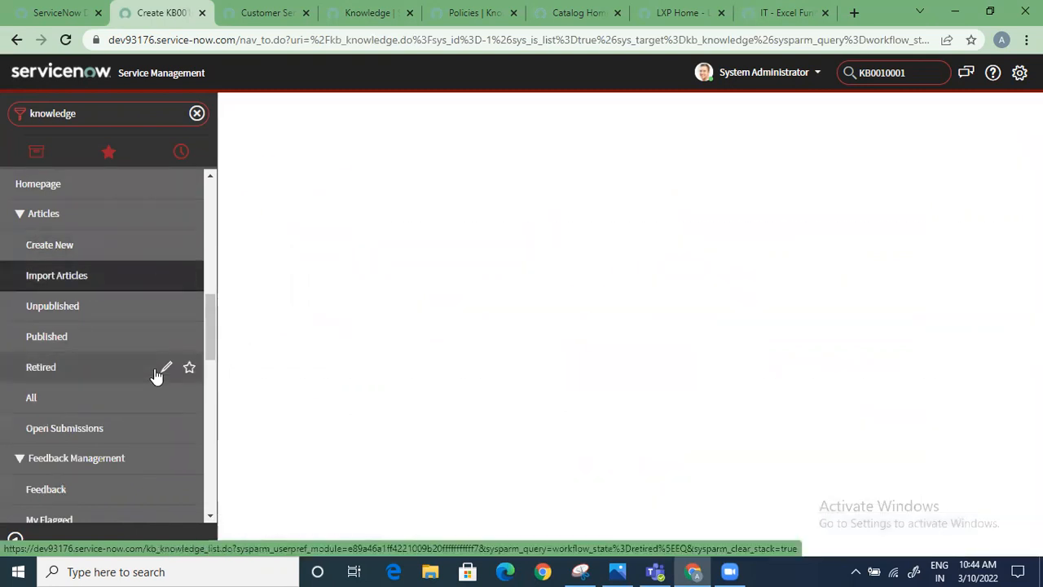
click(82, 247)
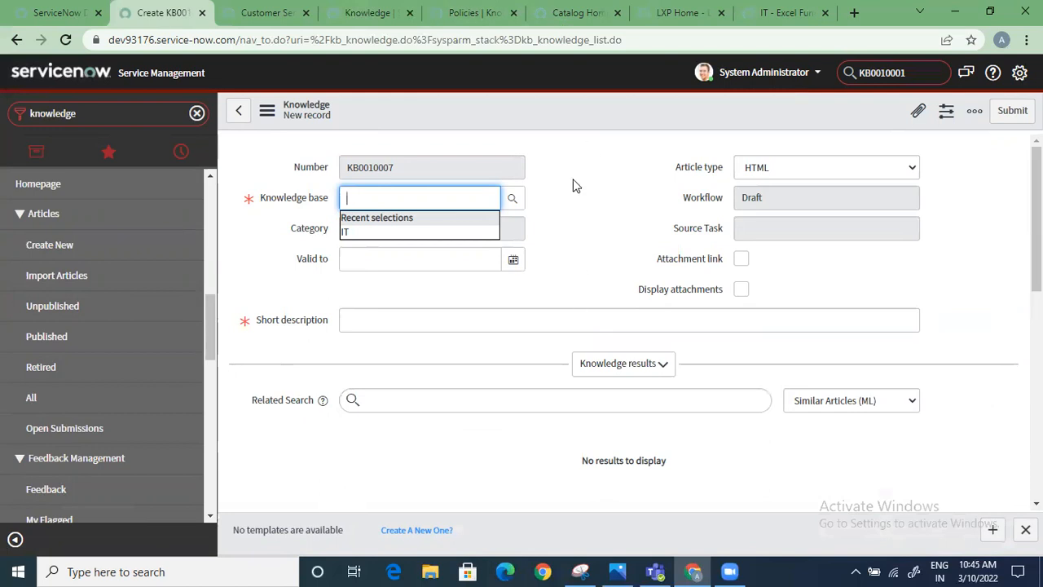
click(862, 54)
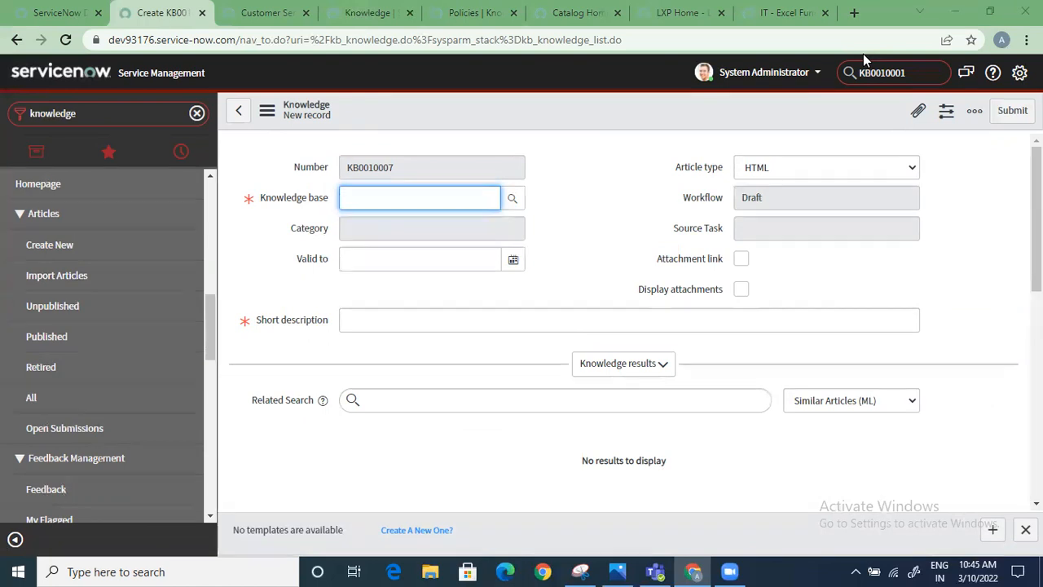